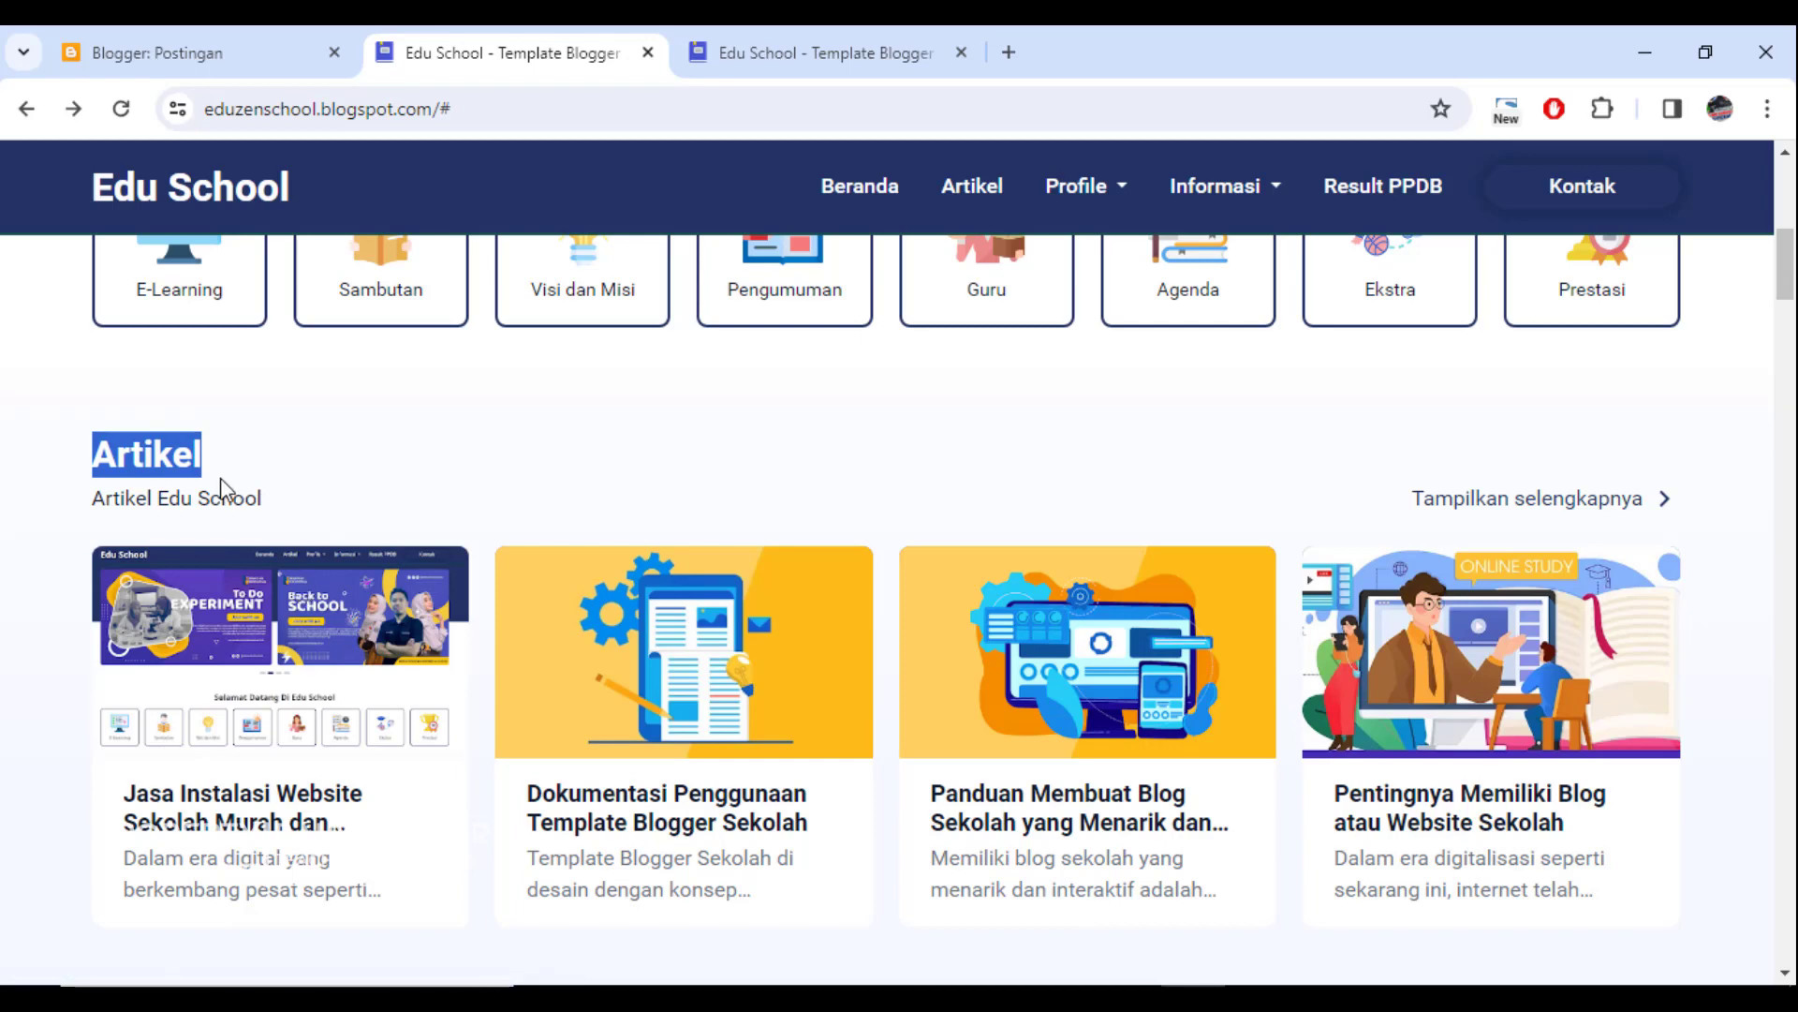
Step: Switch from the live Edu School site to the Blogger dashboard and open the Tata Letak page
left_click(225, 515)
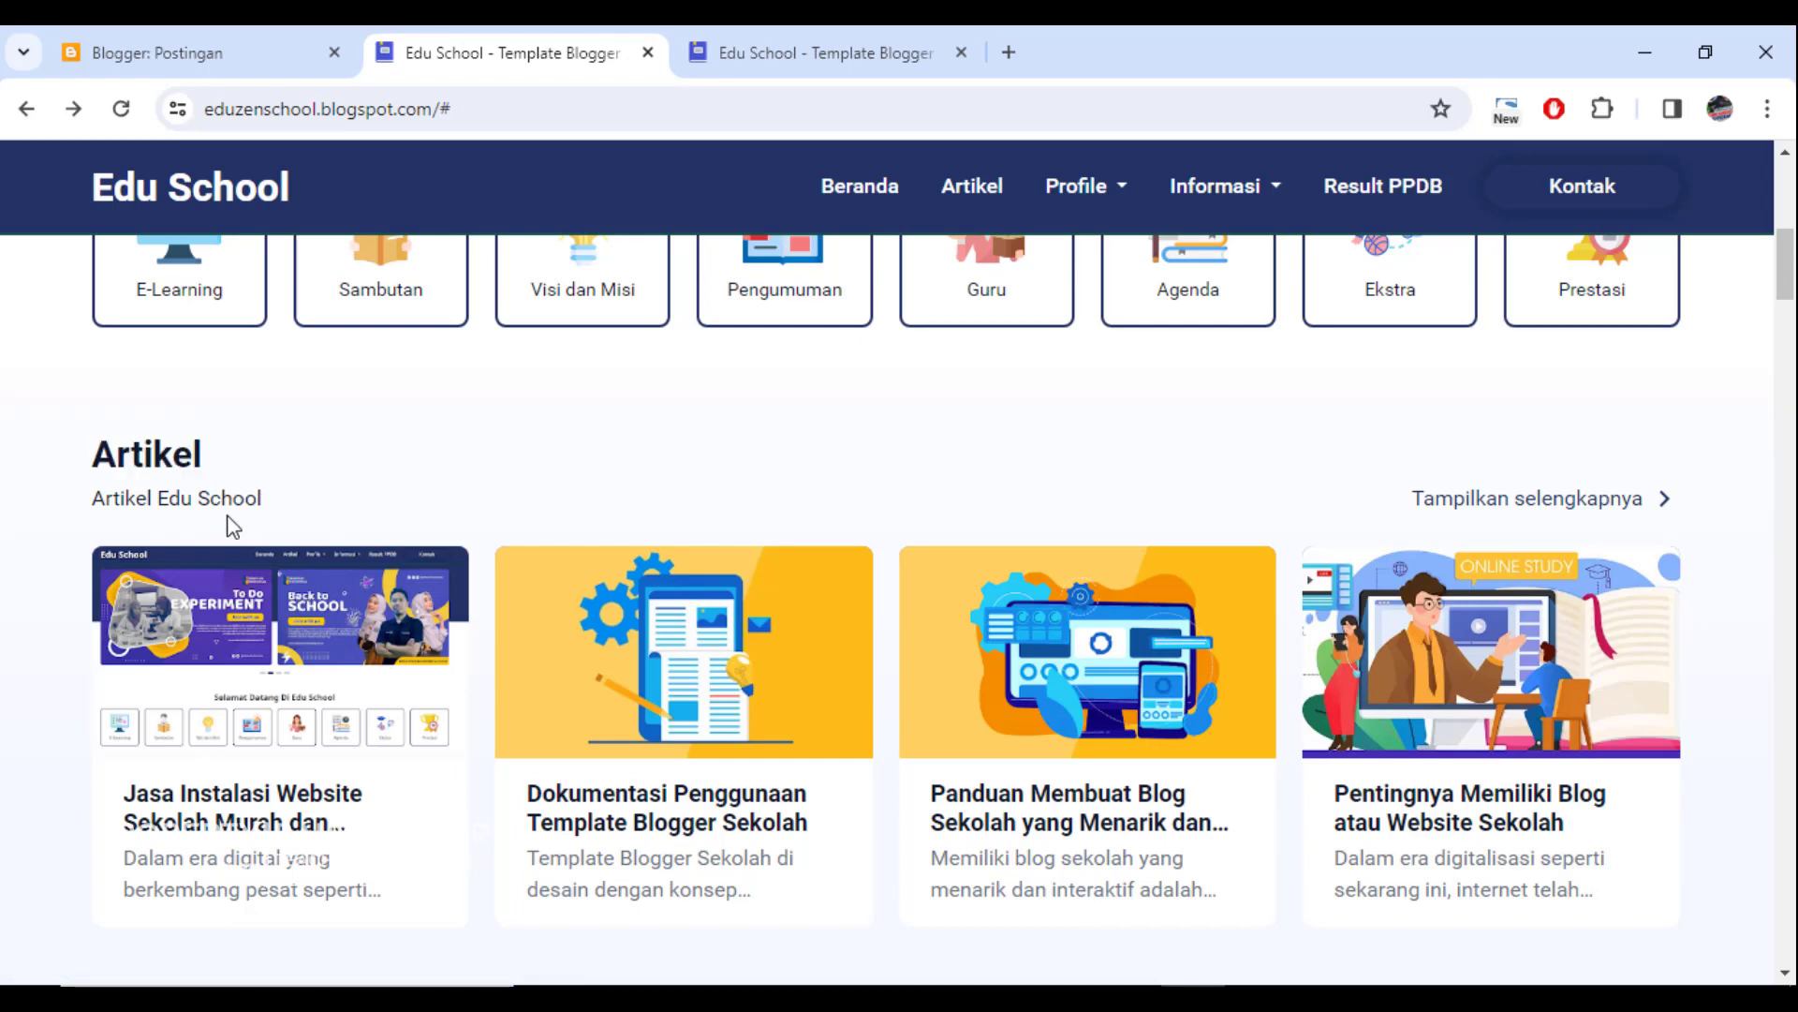
left_click(197, 53)
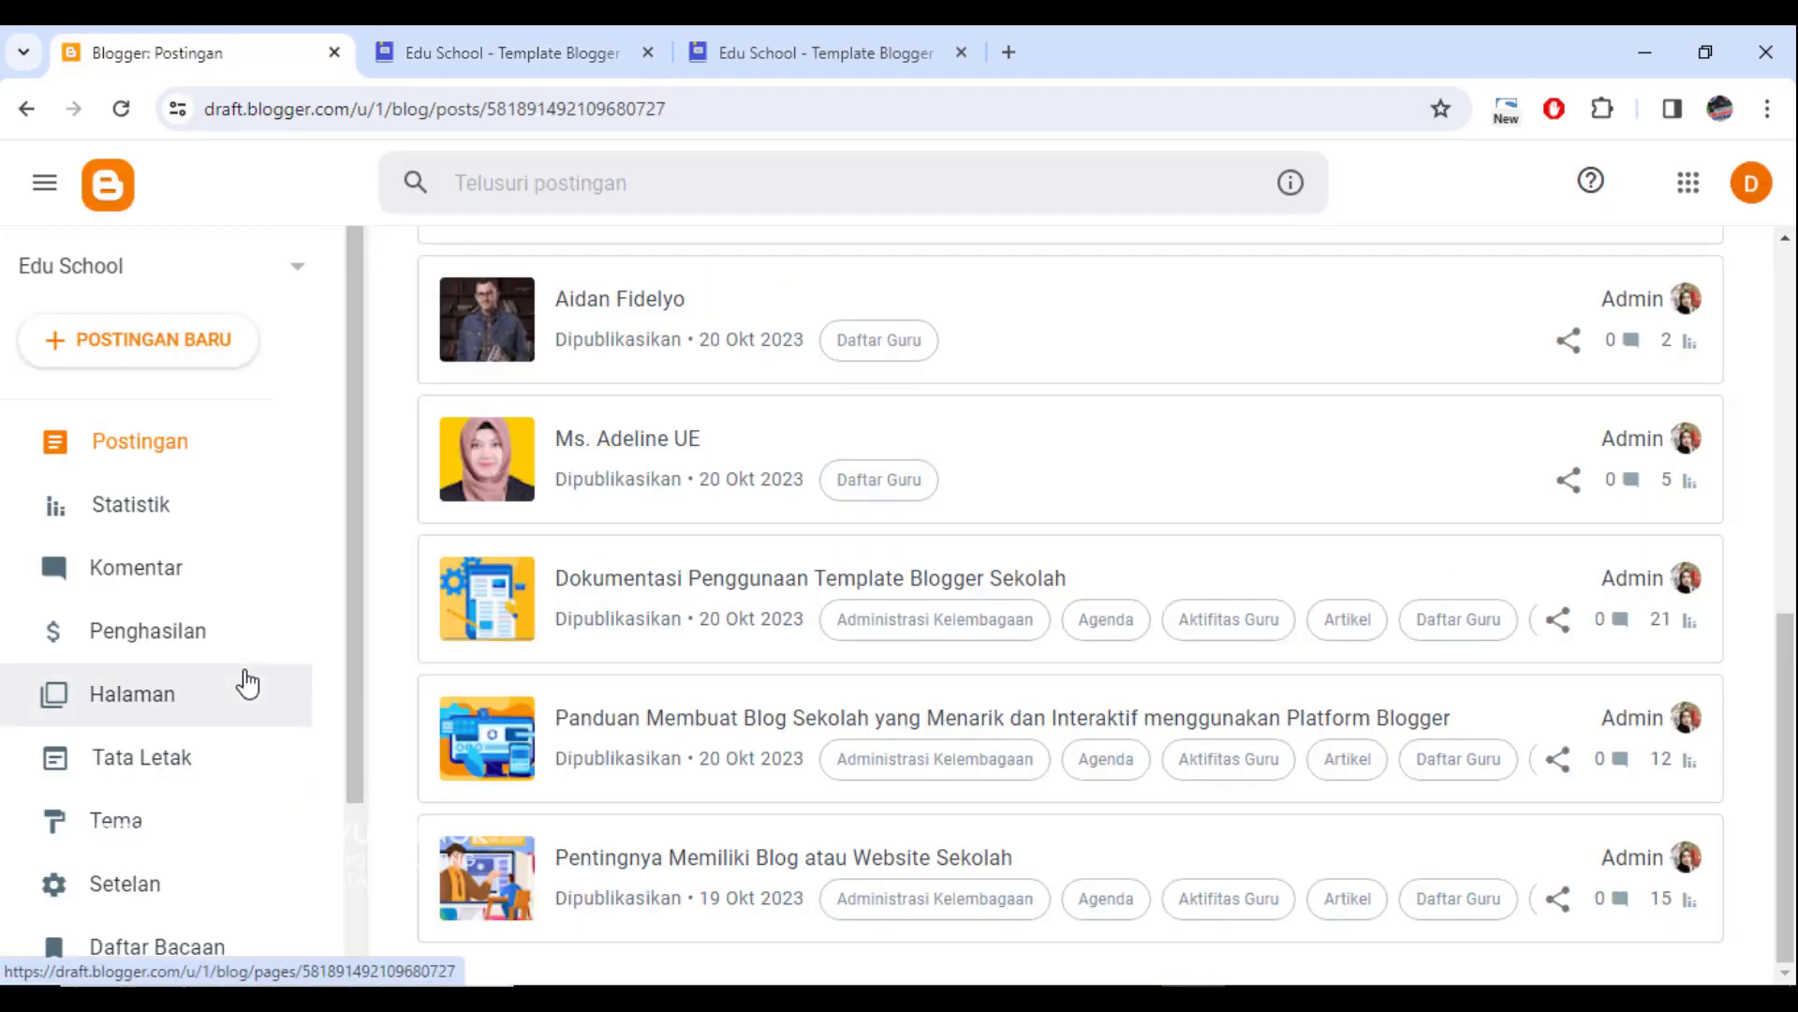
left_click(496, 53)
scroll(674, 609, "up", 7)
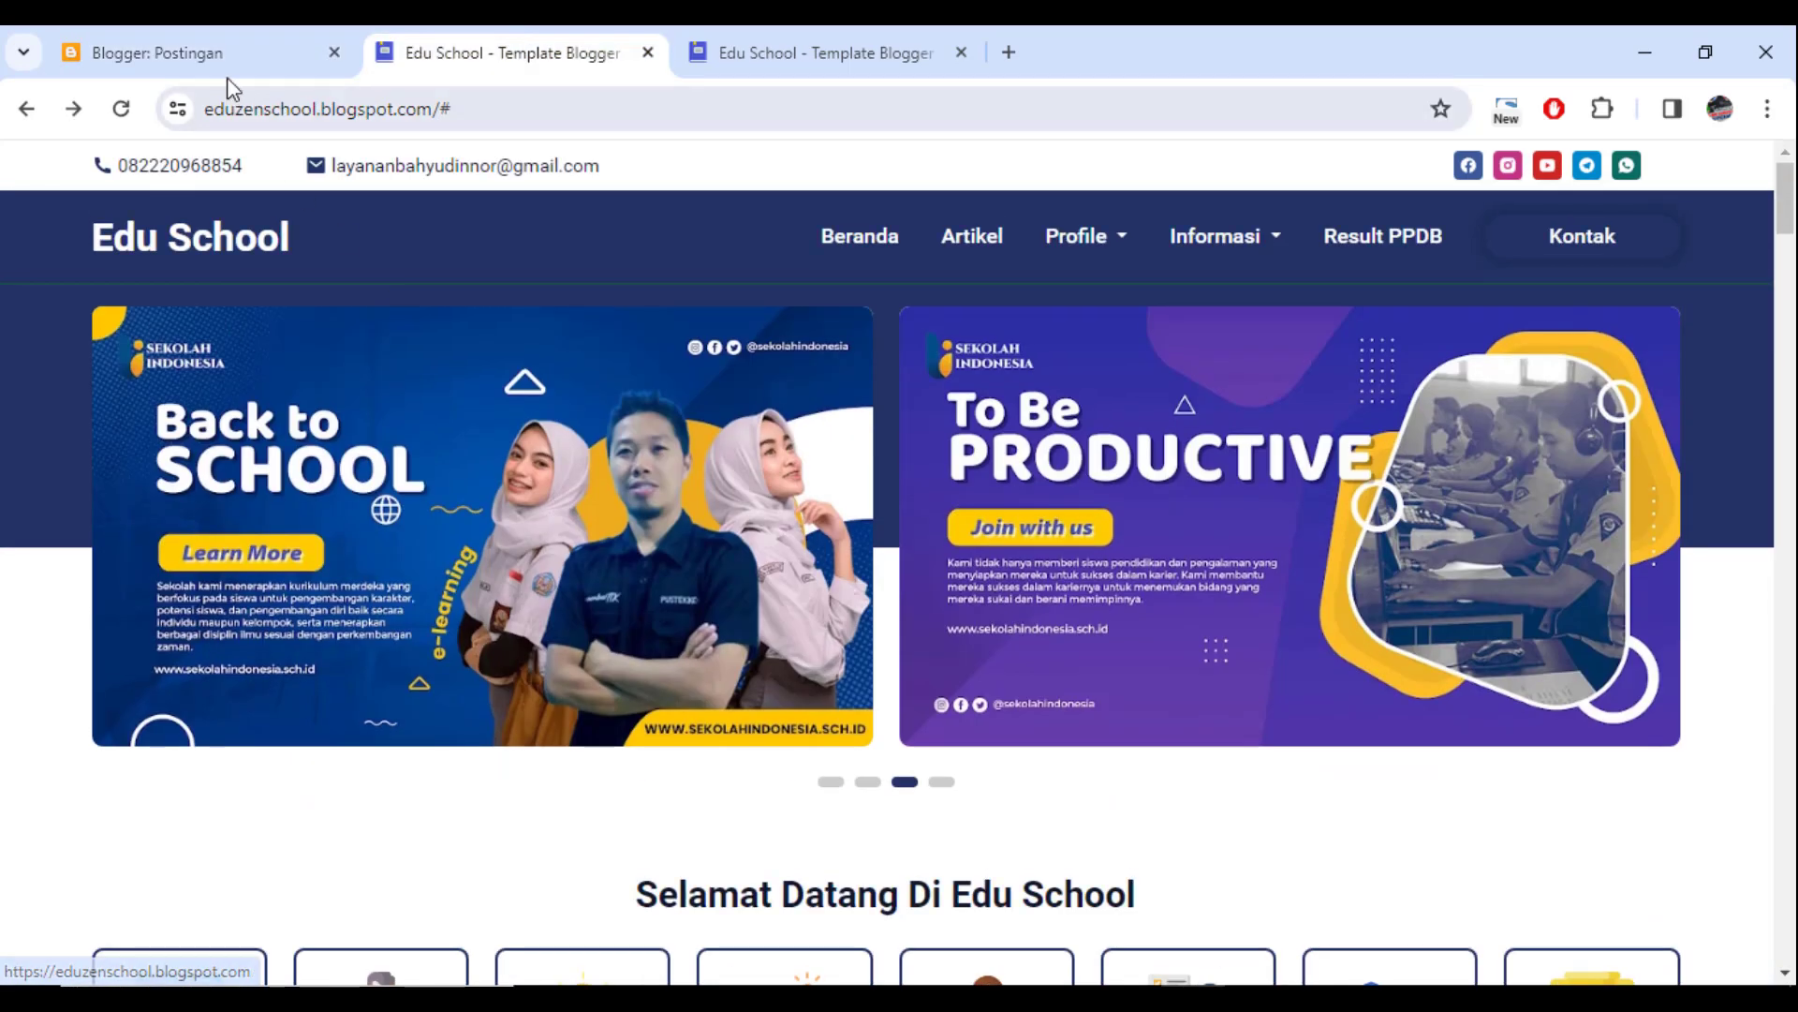
left_click(225, 39)
scroll(94, 604, "down", 2)
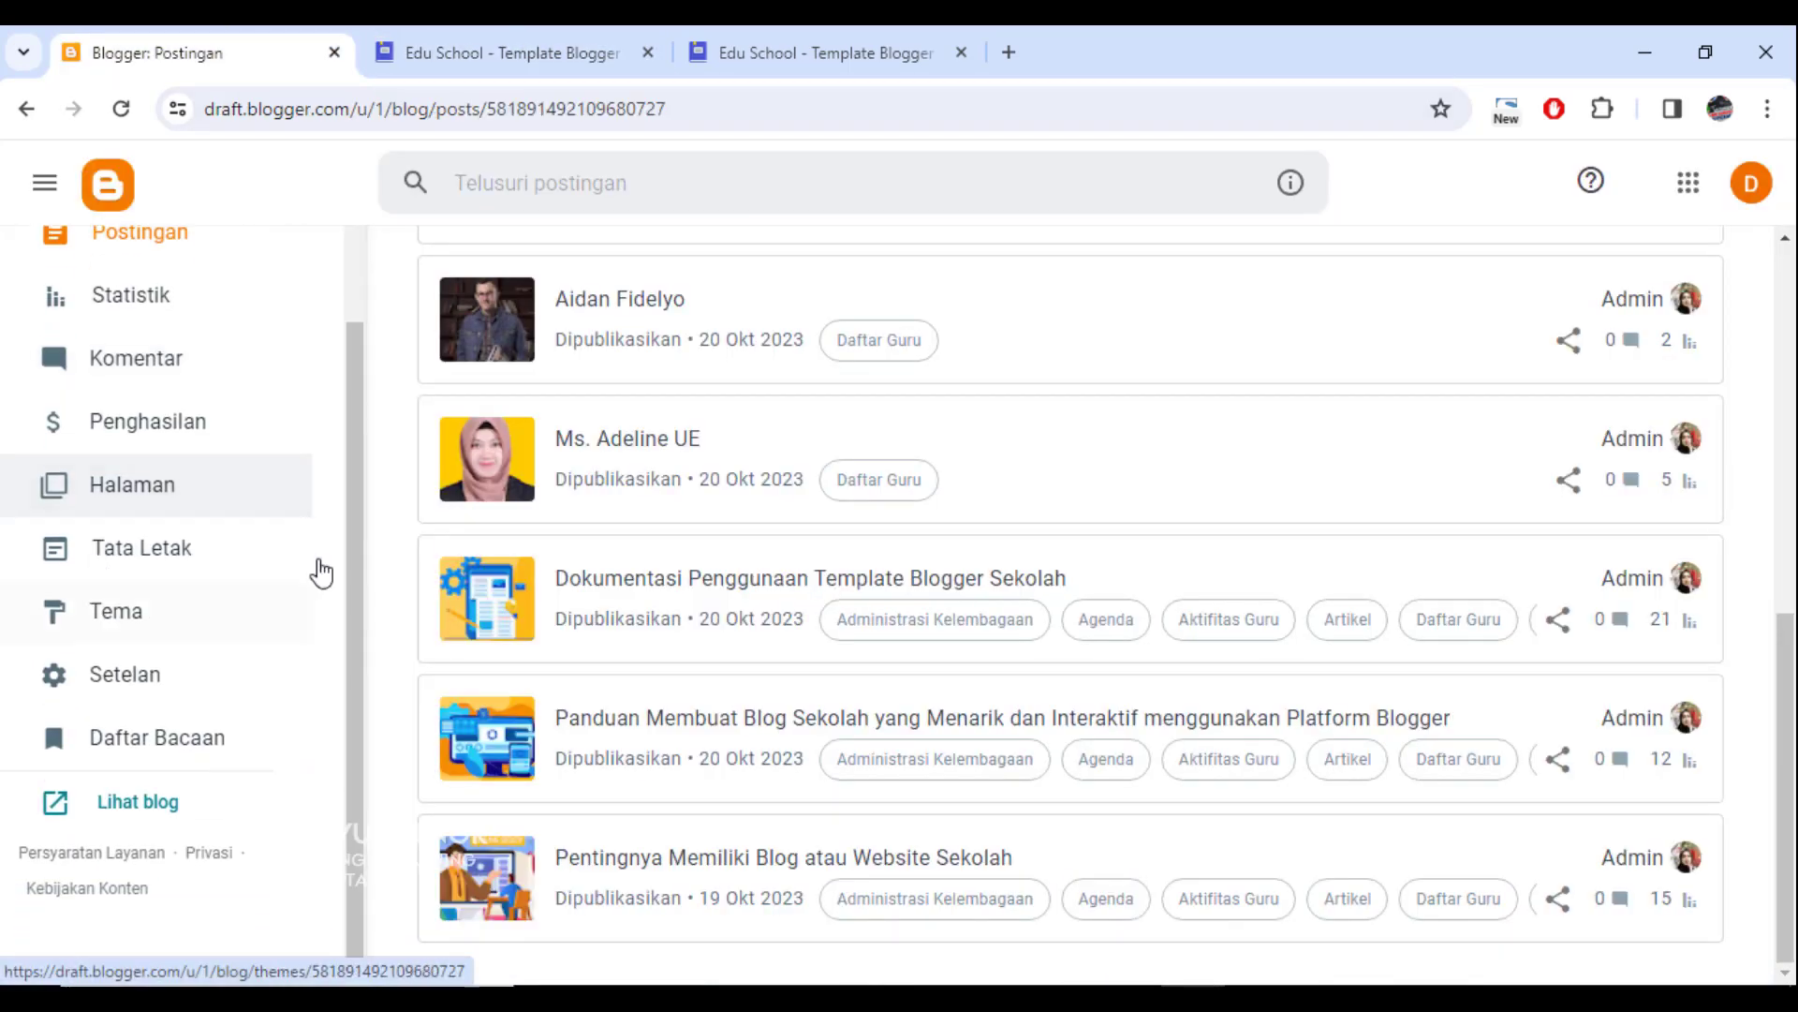
left_click(186, 552)
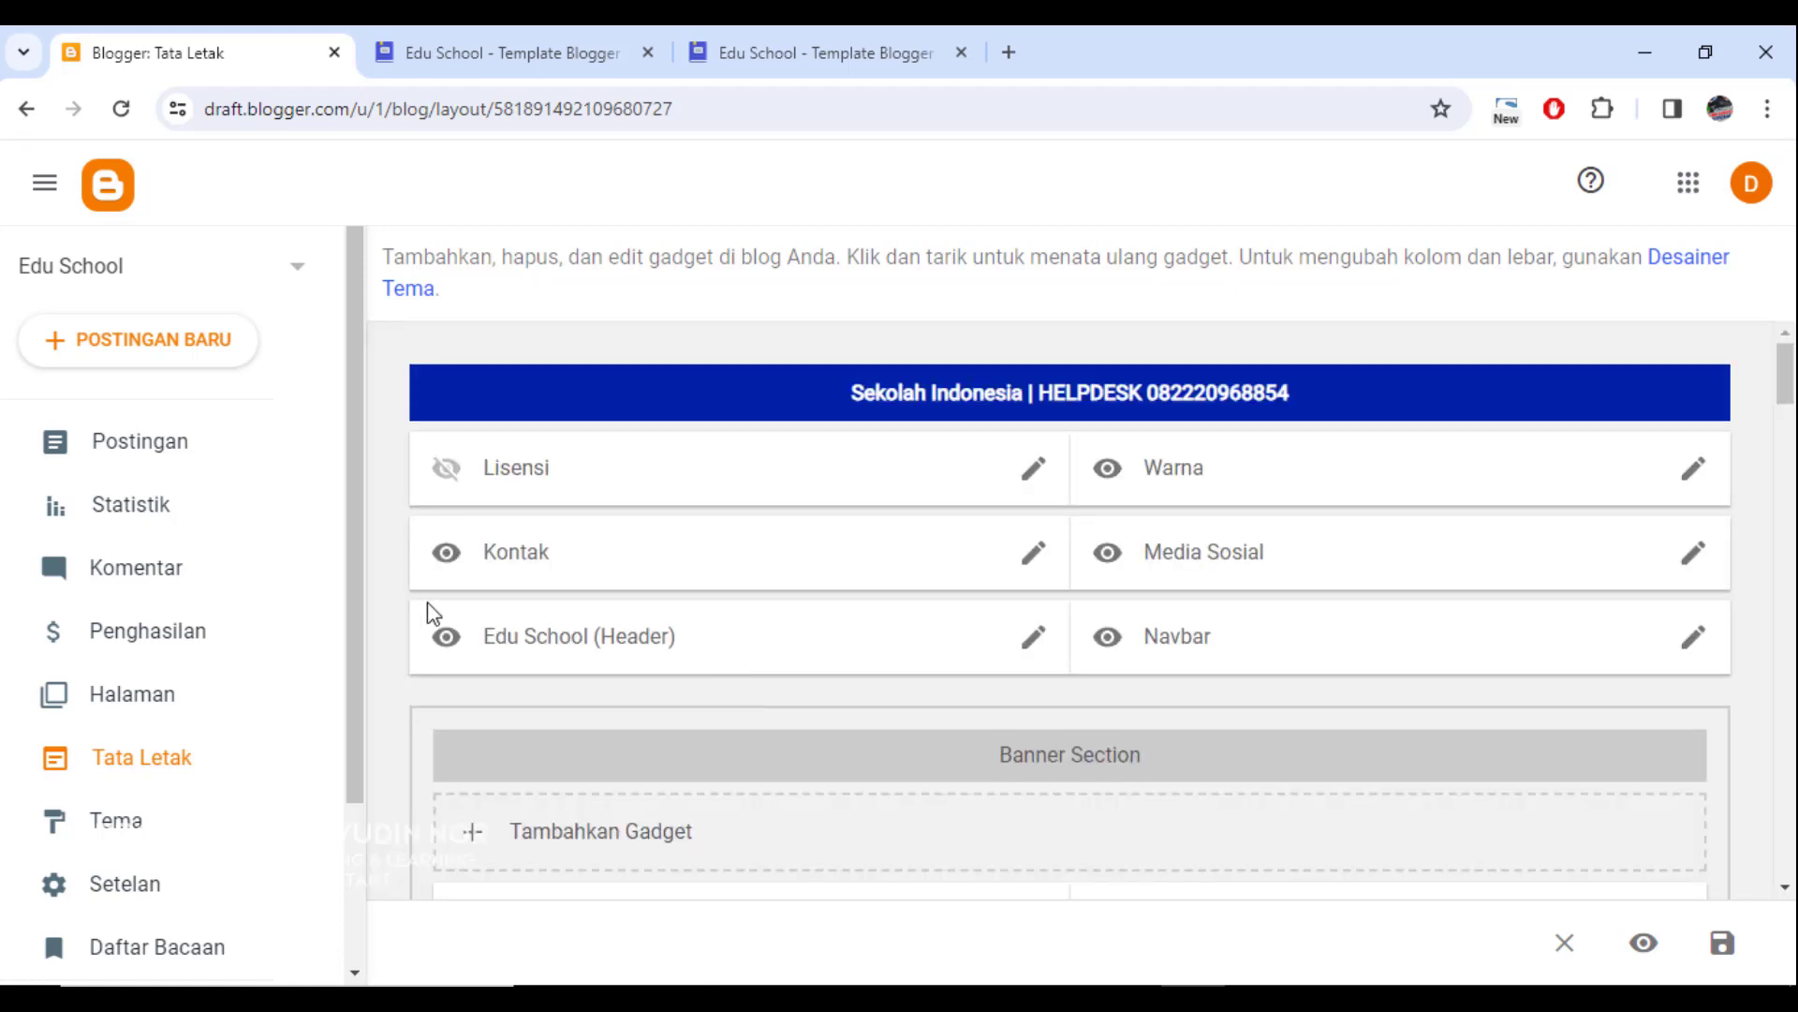
Step: Compare the Kontak gadget's settings with the live site's contact bar and inspect its phone link entry without changing it
left_click(1034, 552)
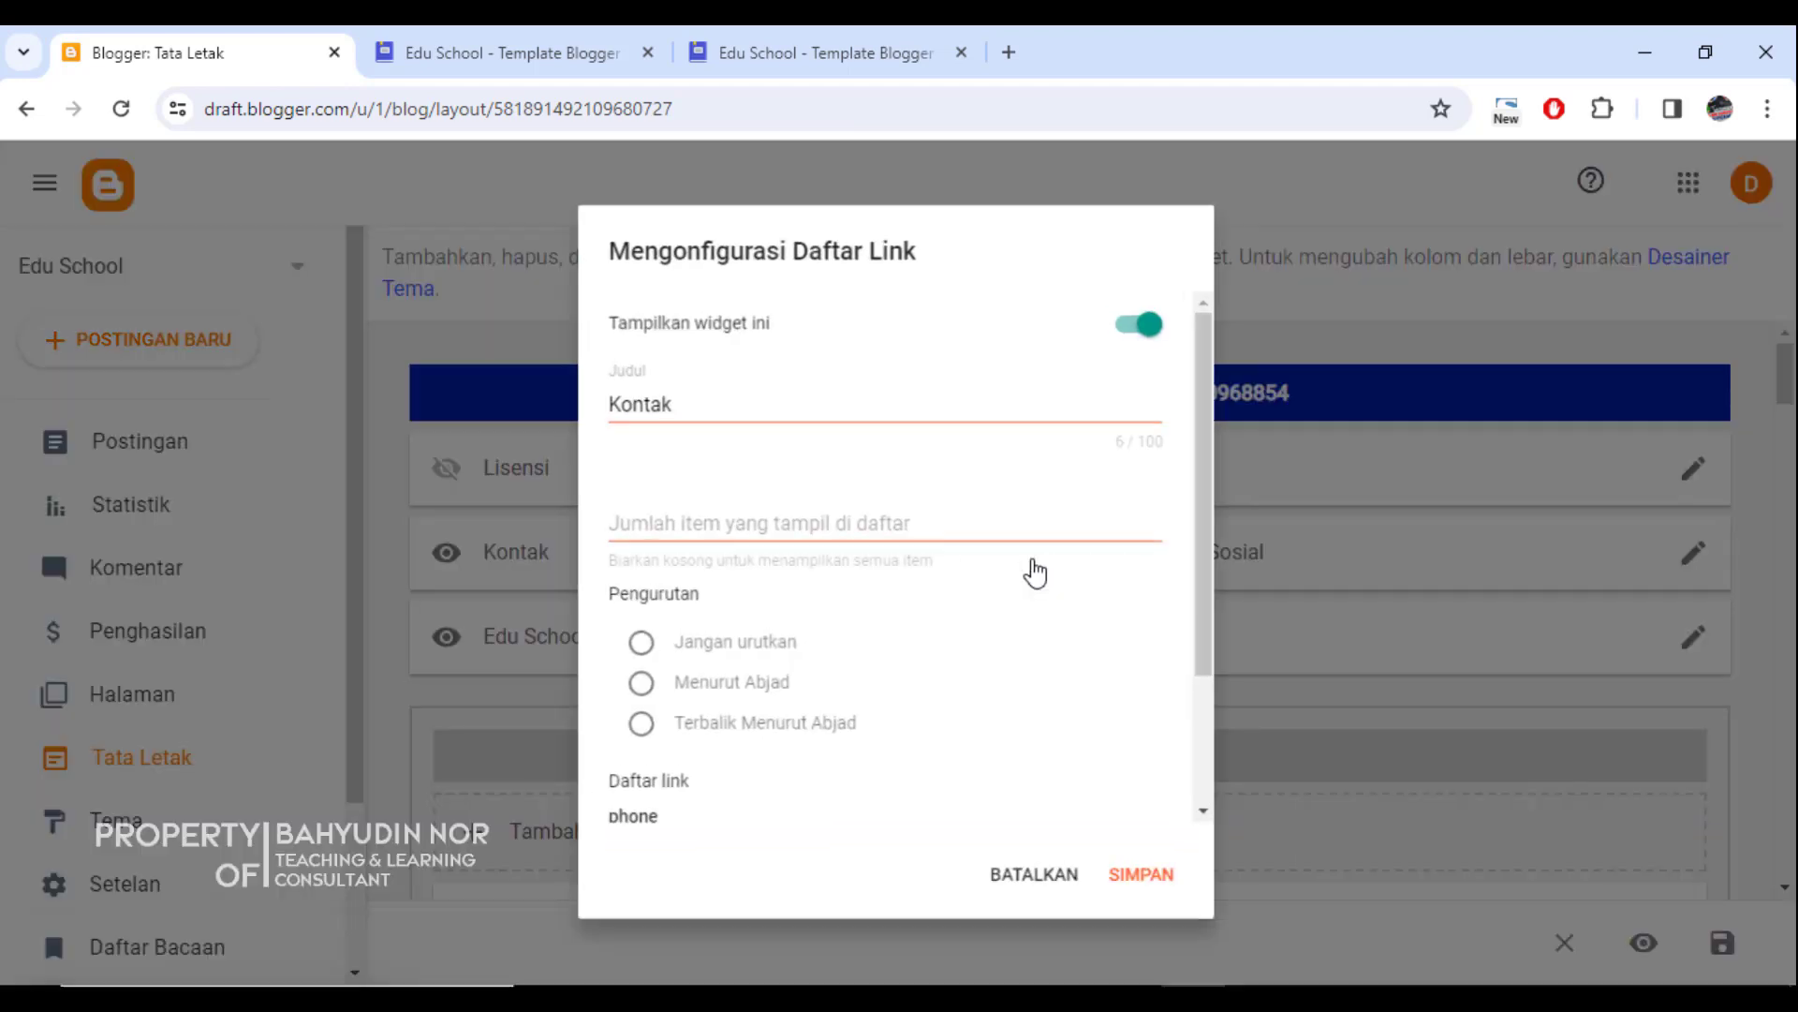
left_click(469, 47)
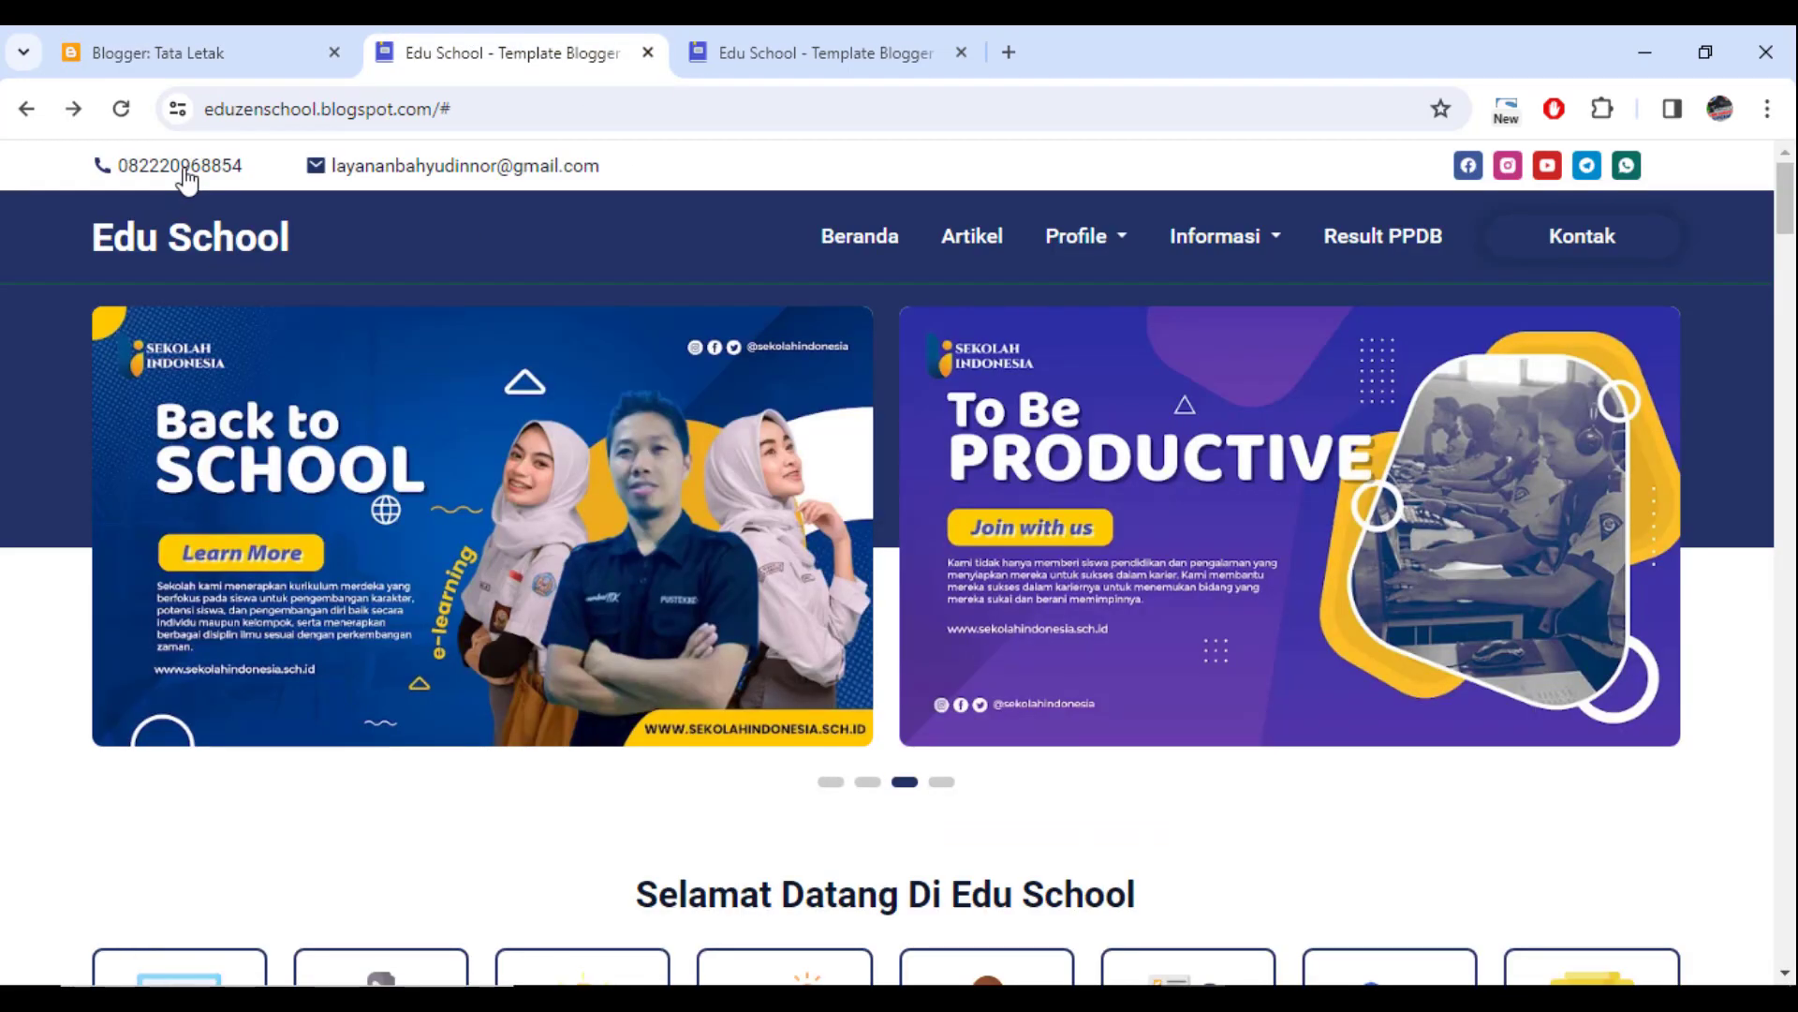
left_click(233, 45)
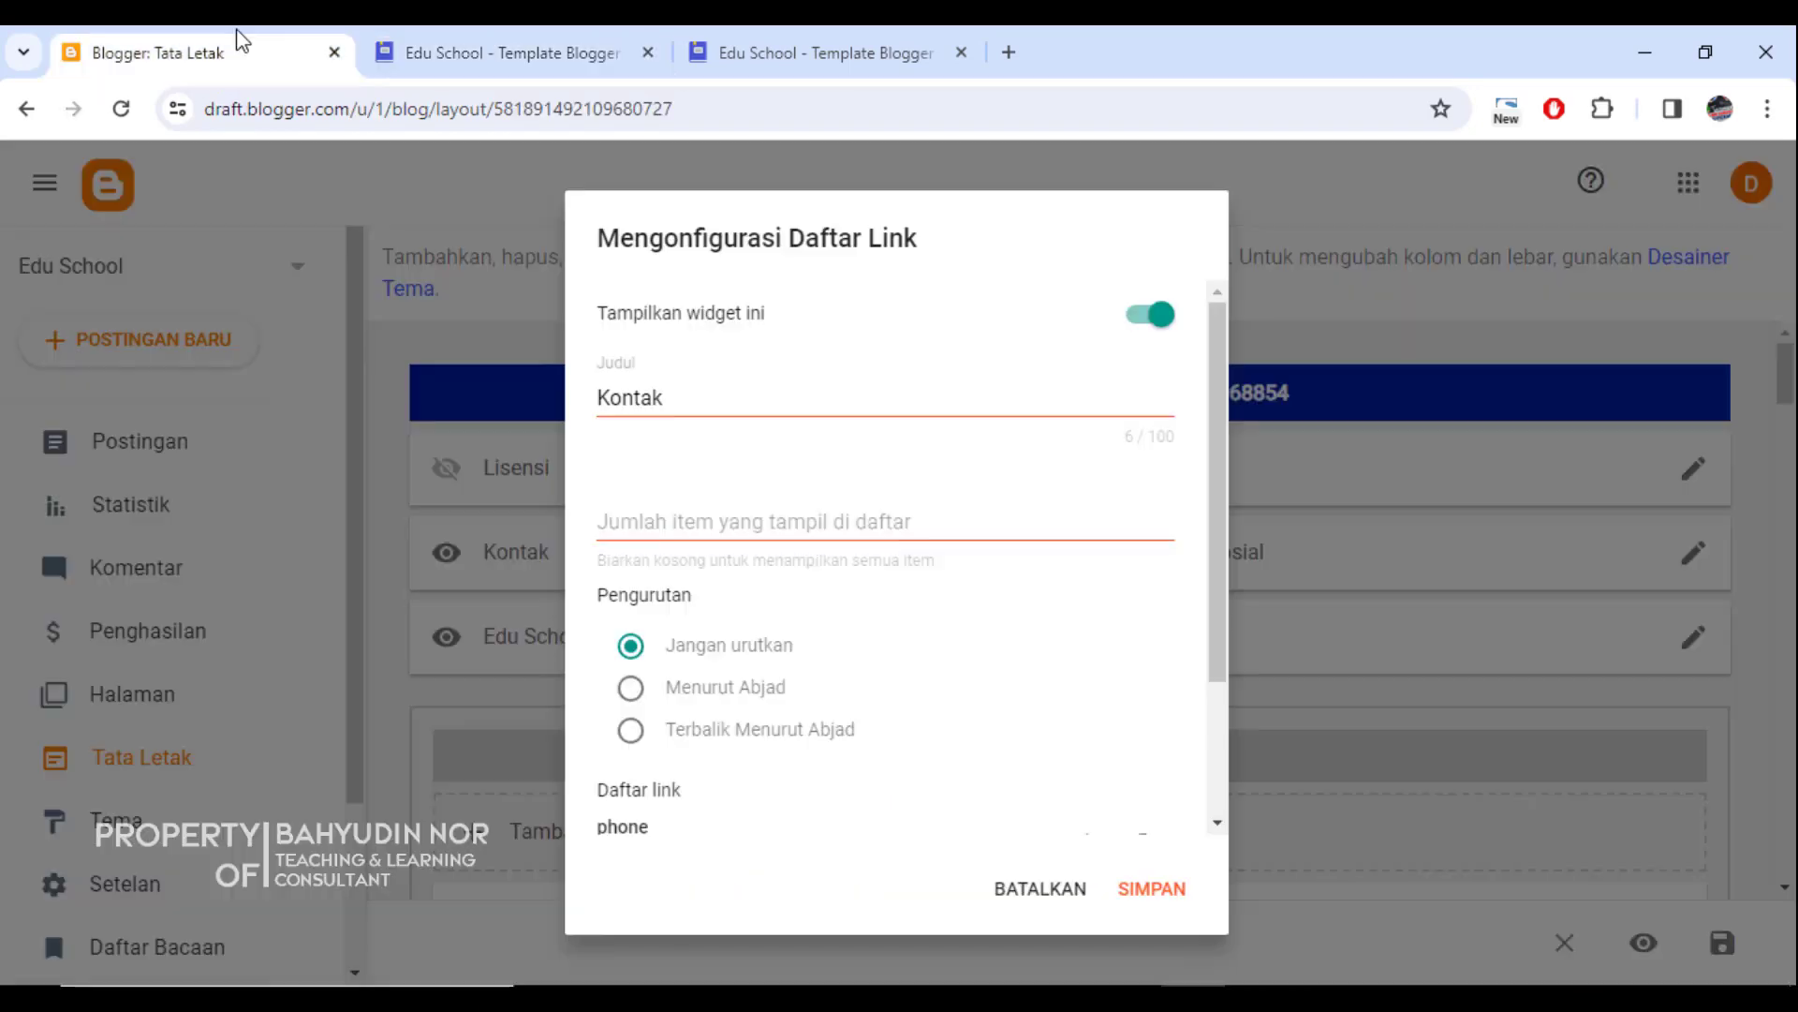
scroll(883, 646, "down", 3)
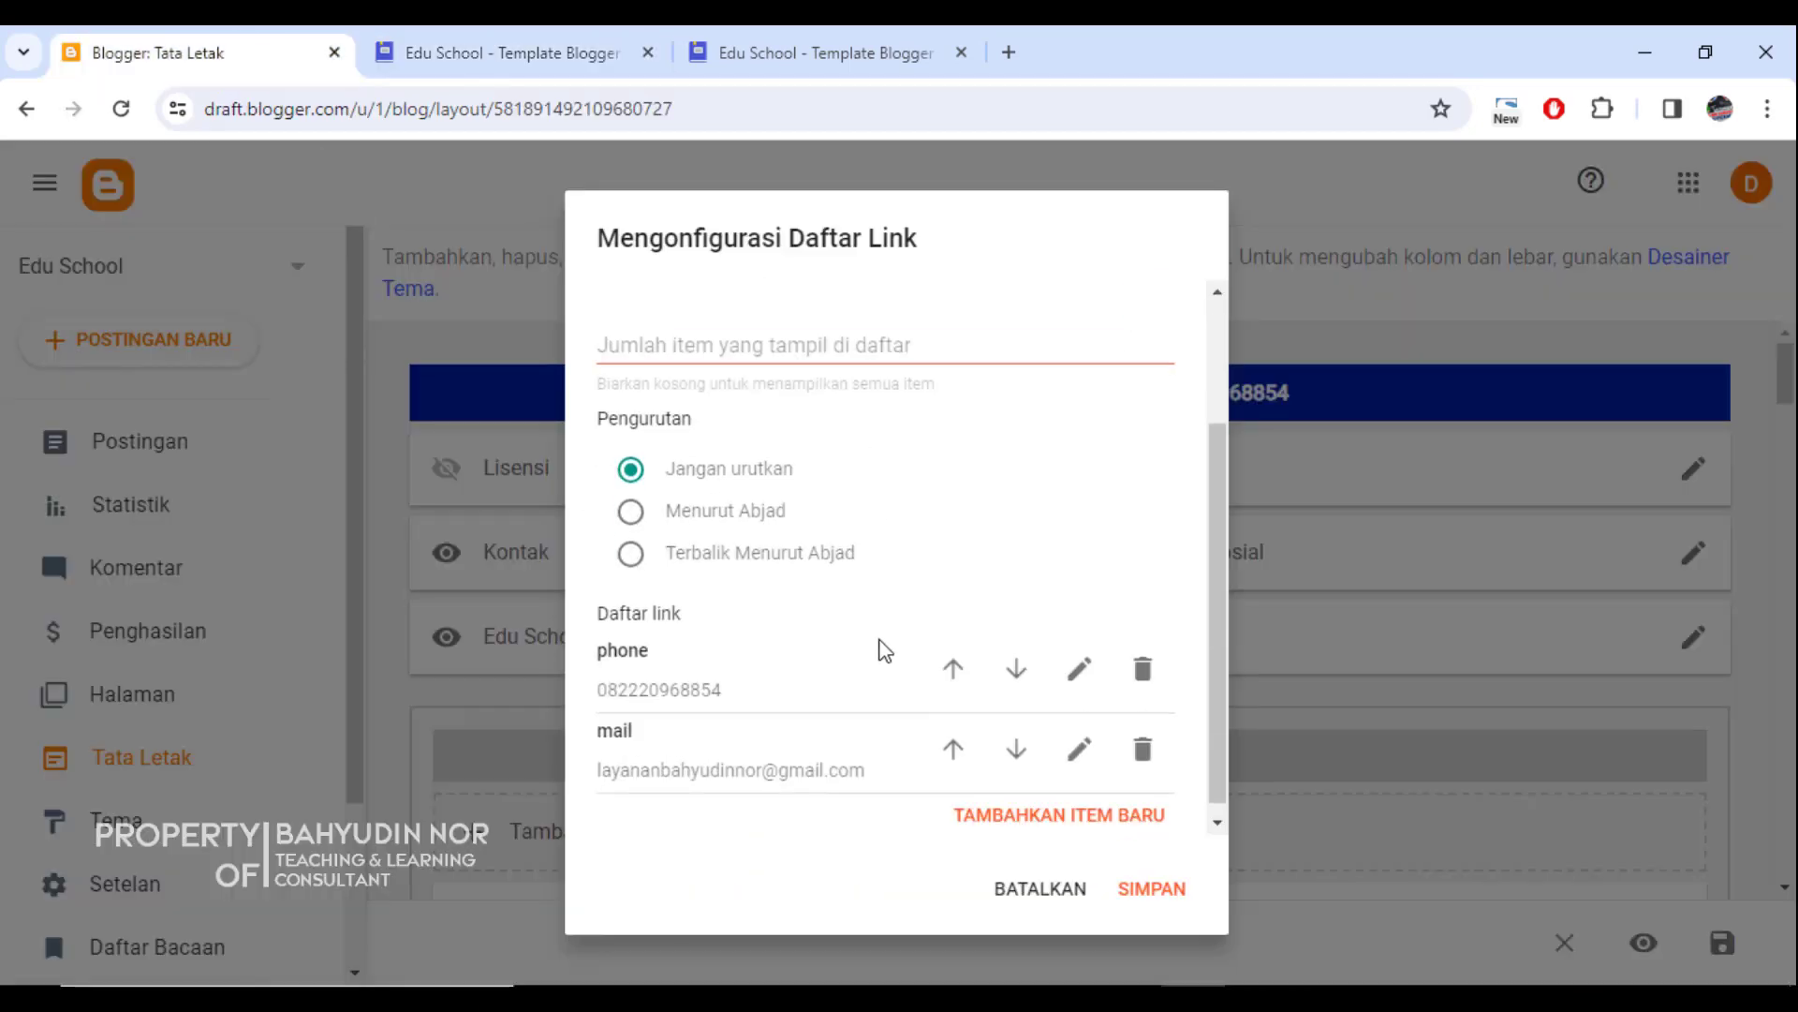
left_click(1074, 677)
scroll(717, 723, "down", 3)
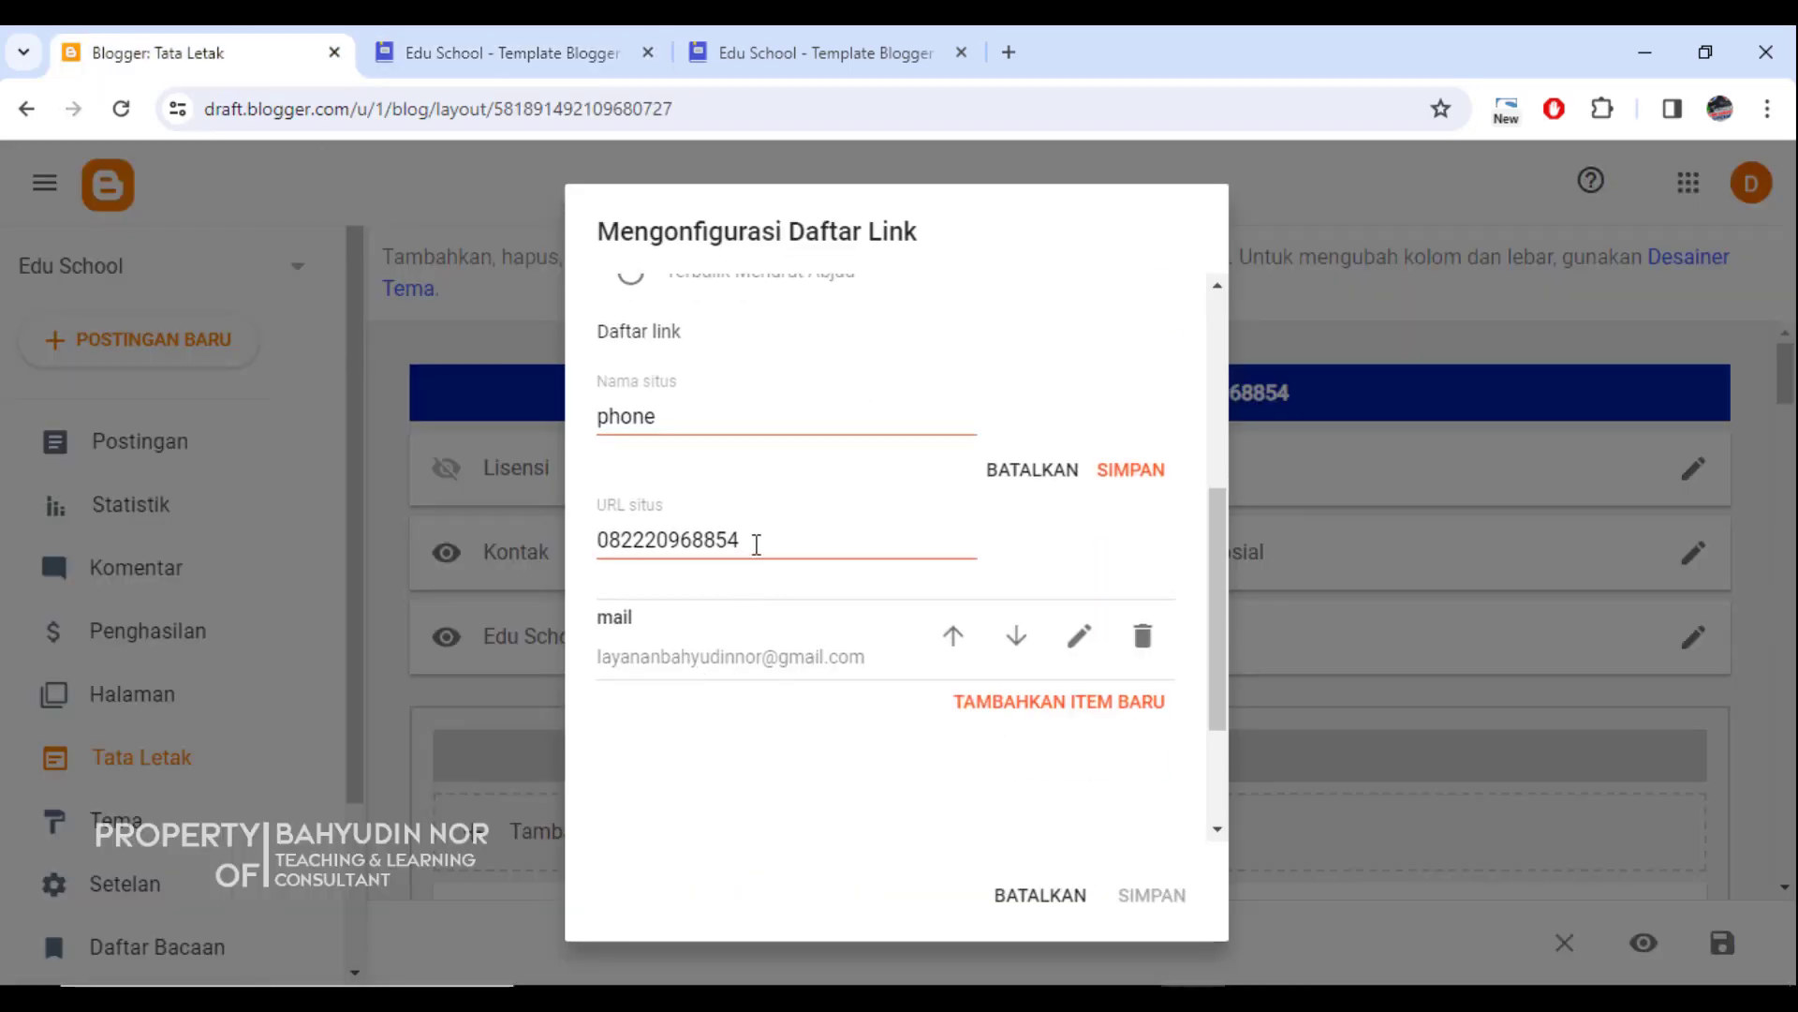
left_click_drag(757, 543, 550, 553)
left_click(1052, 478)
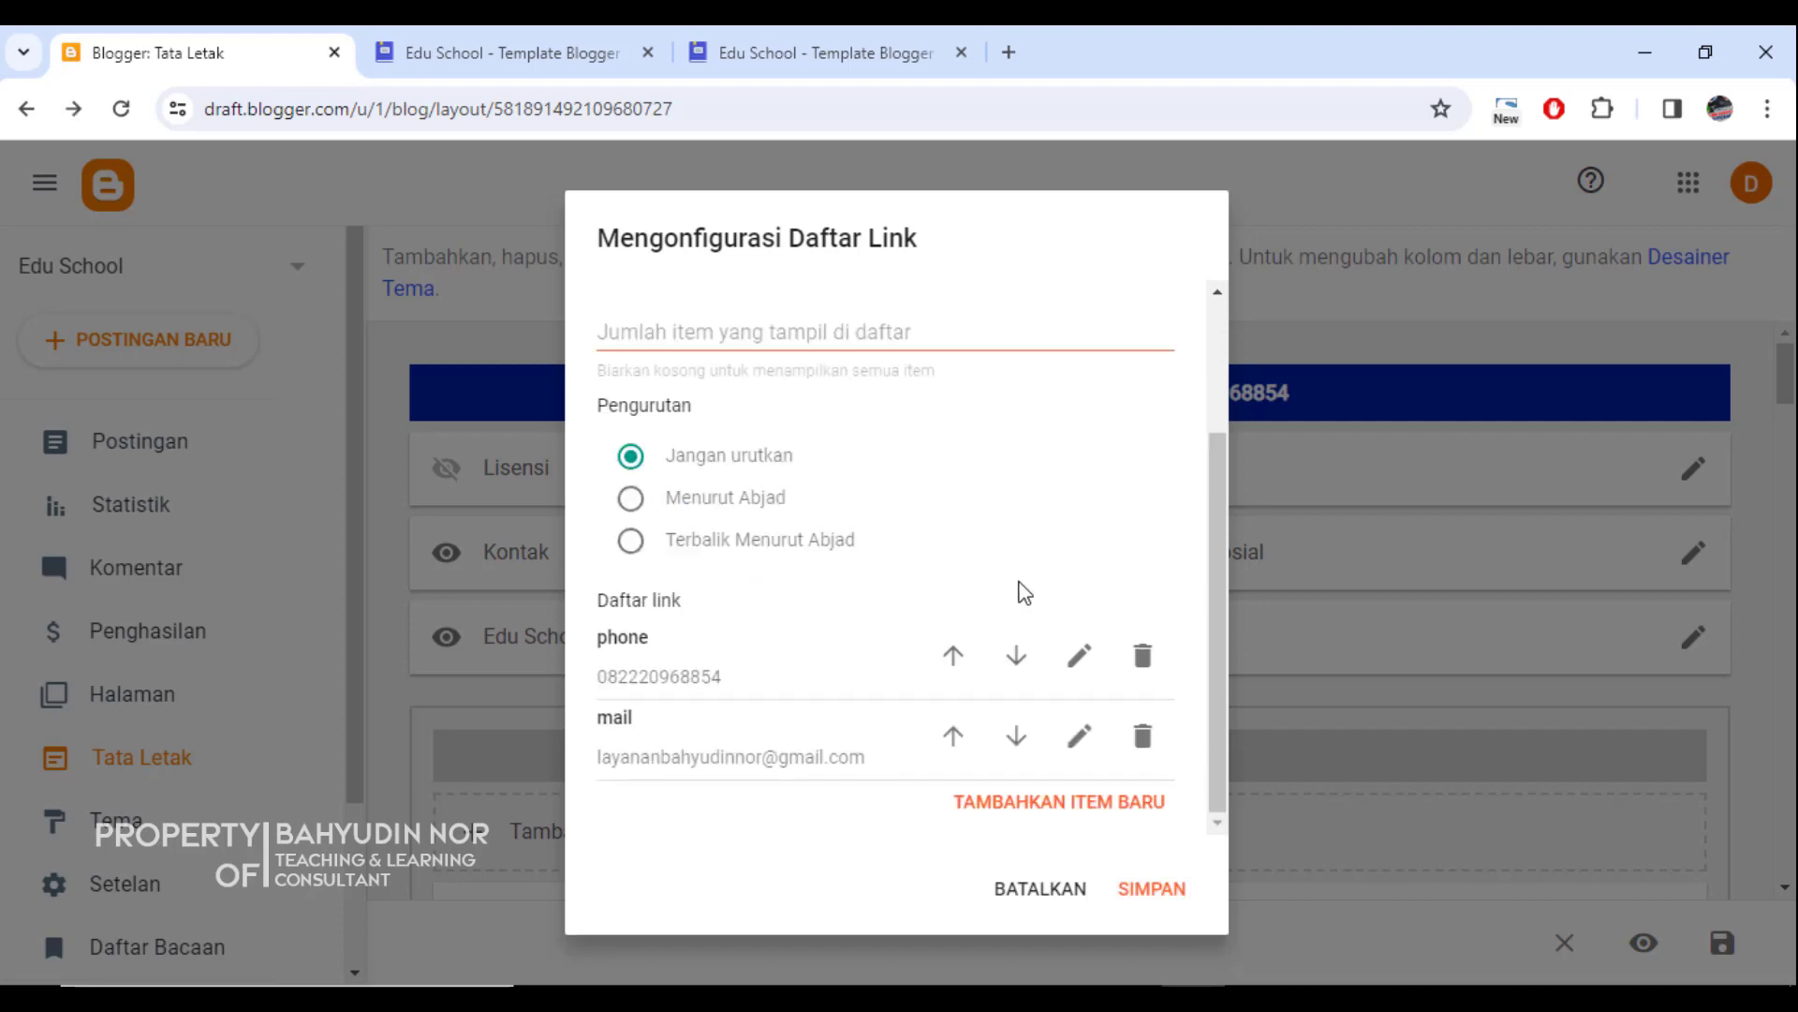
Step: Inspect the mail link entry of the Kontak gadget, then close the settings without saving
left_click(1081, 749)
scroll(778, 740, "down", 3)
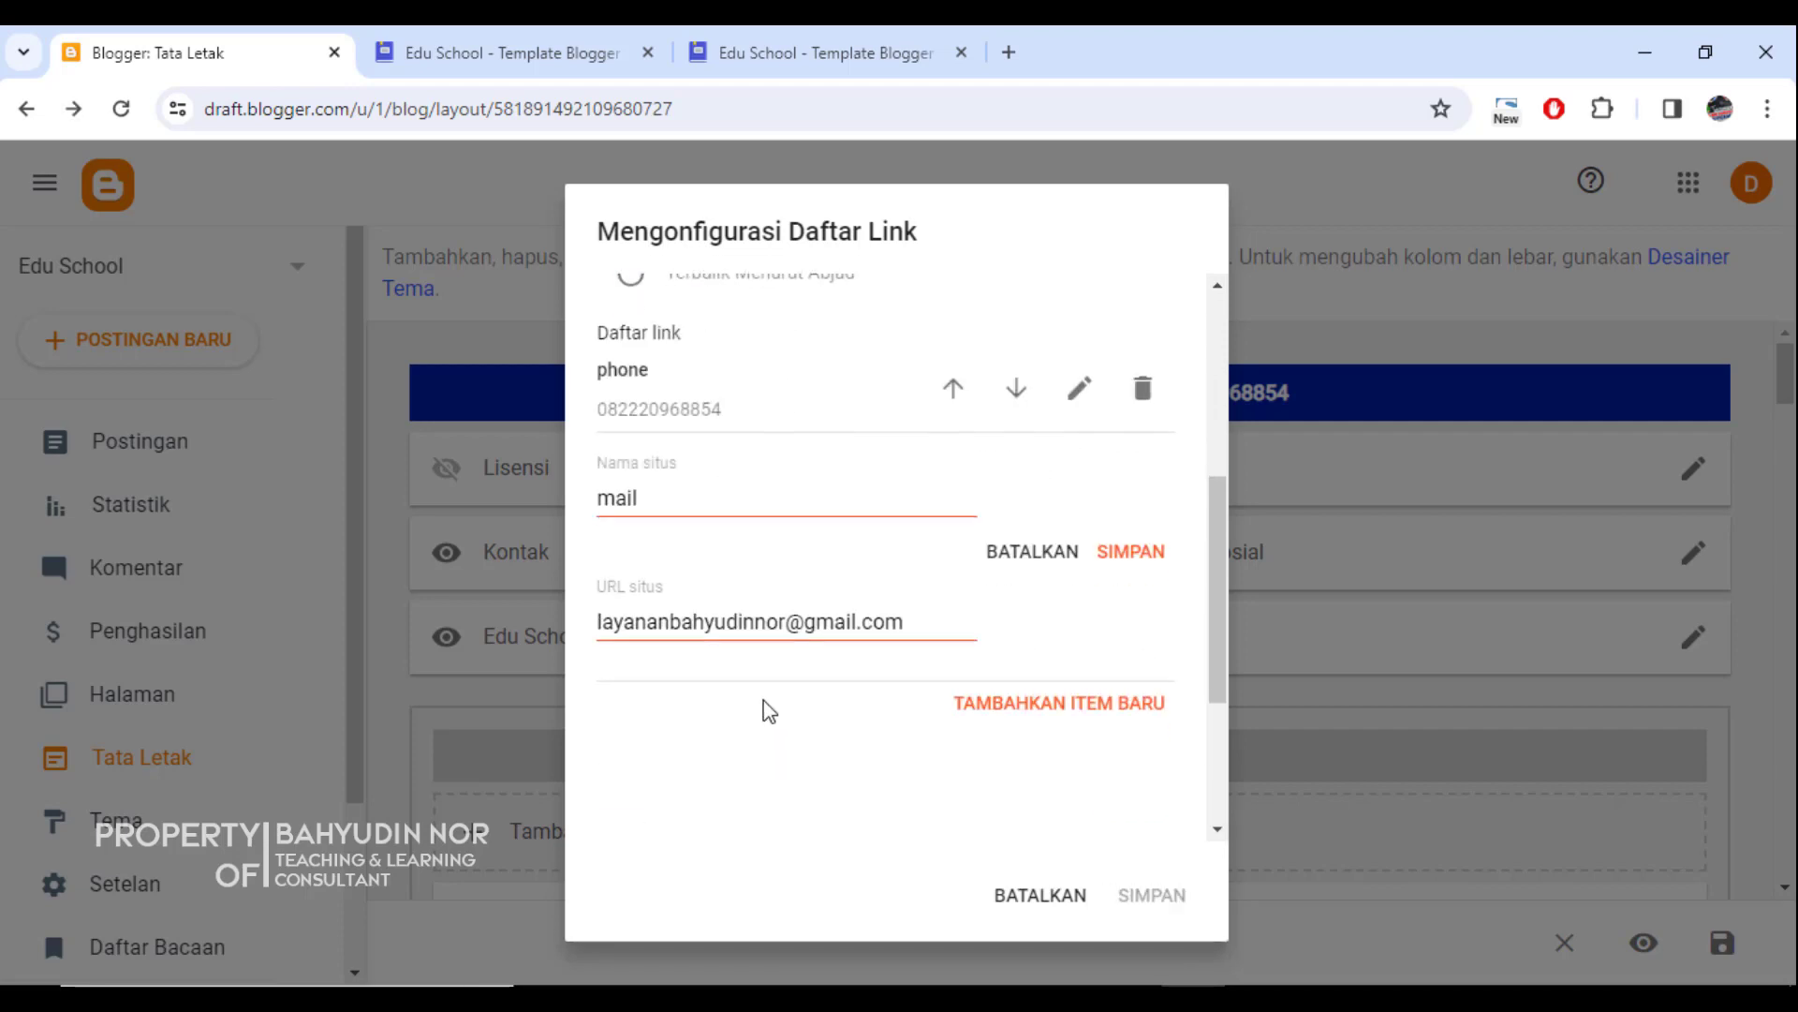
triple_click(726, 607)
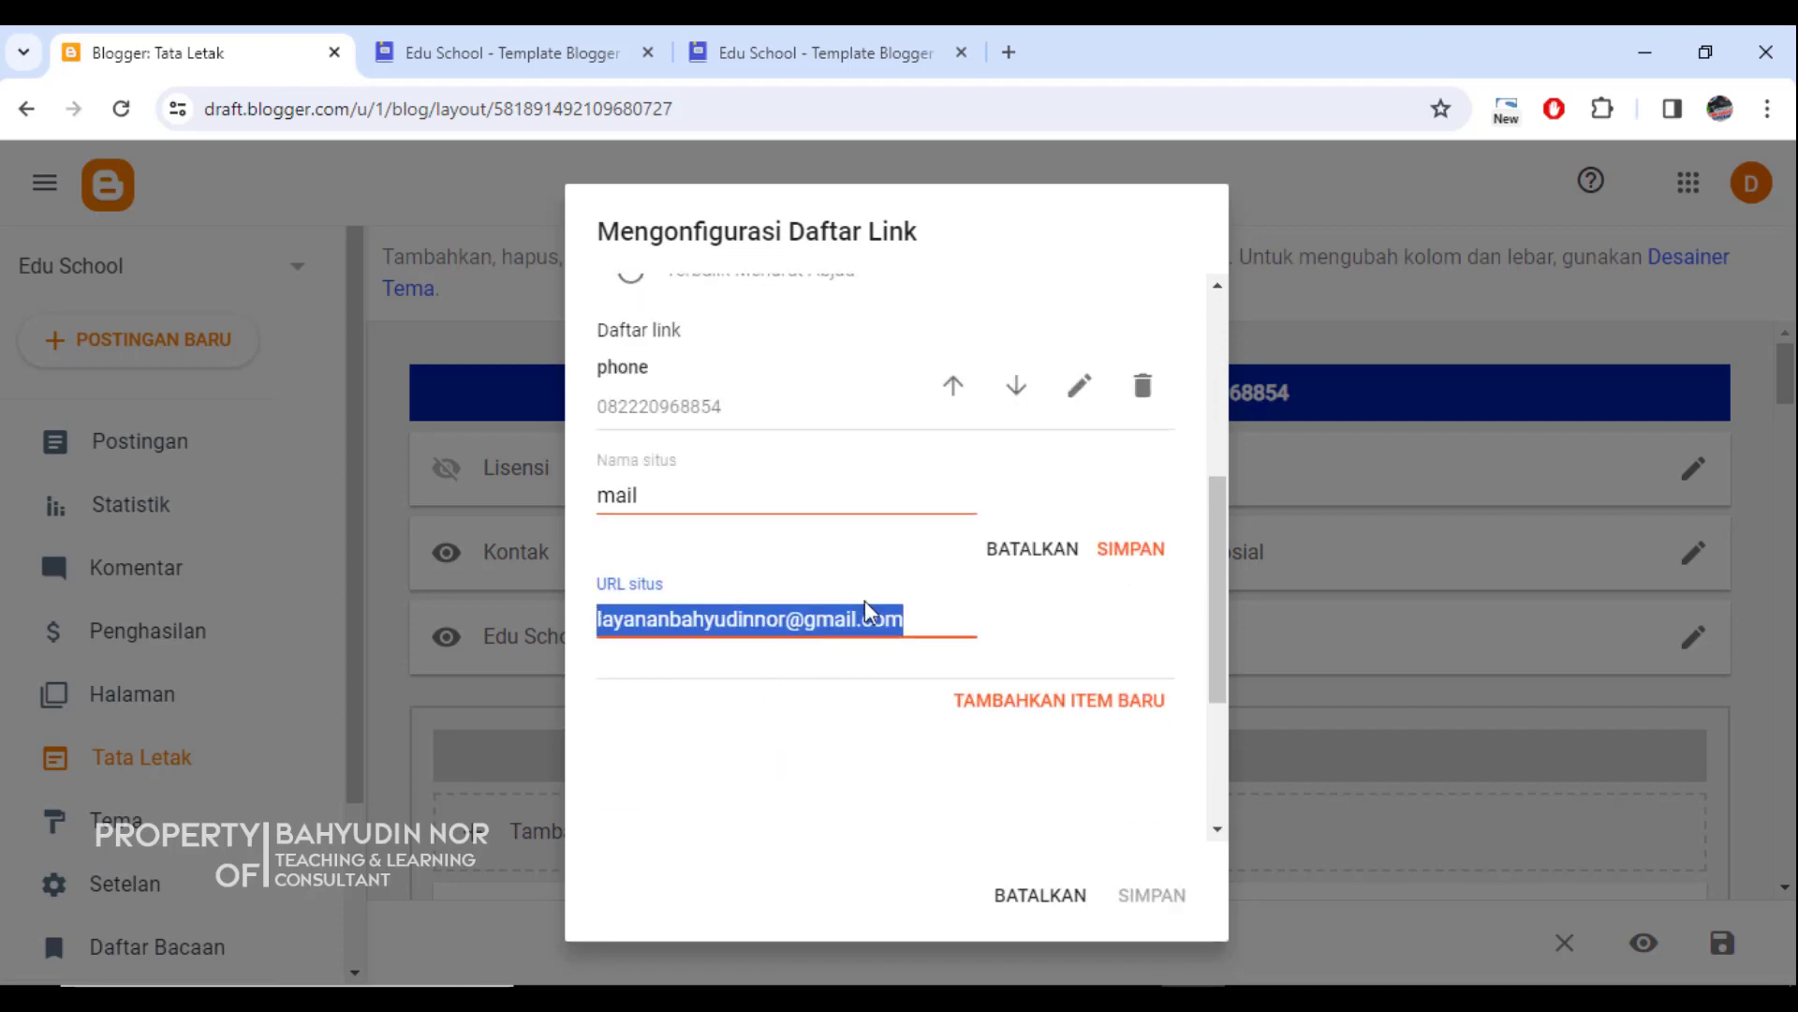
left_click(1019, 555)
left_click(1040, 890)
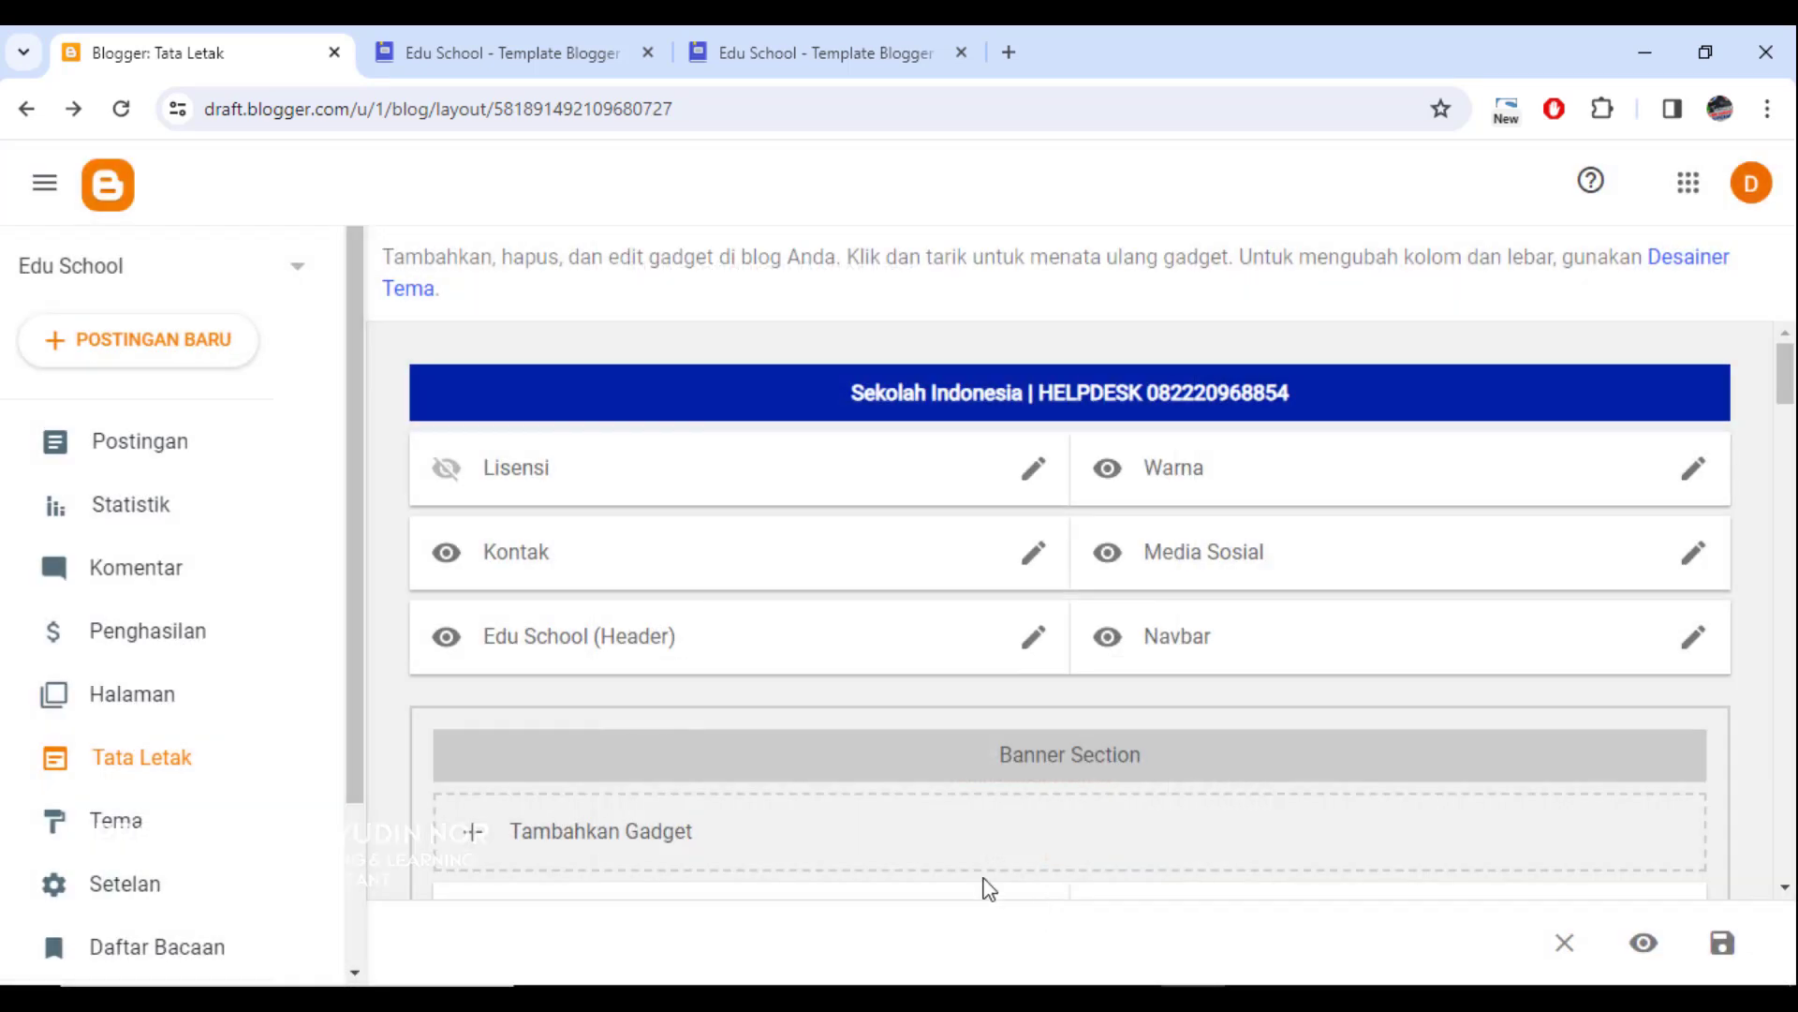
Step: Review the header gadget's image and placement options, then close its configuration without saving
left_click(1030, 640)
scroll(875, 630, "down", 5)
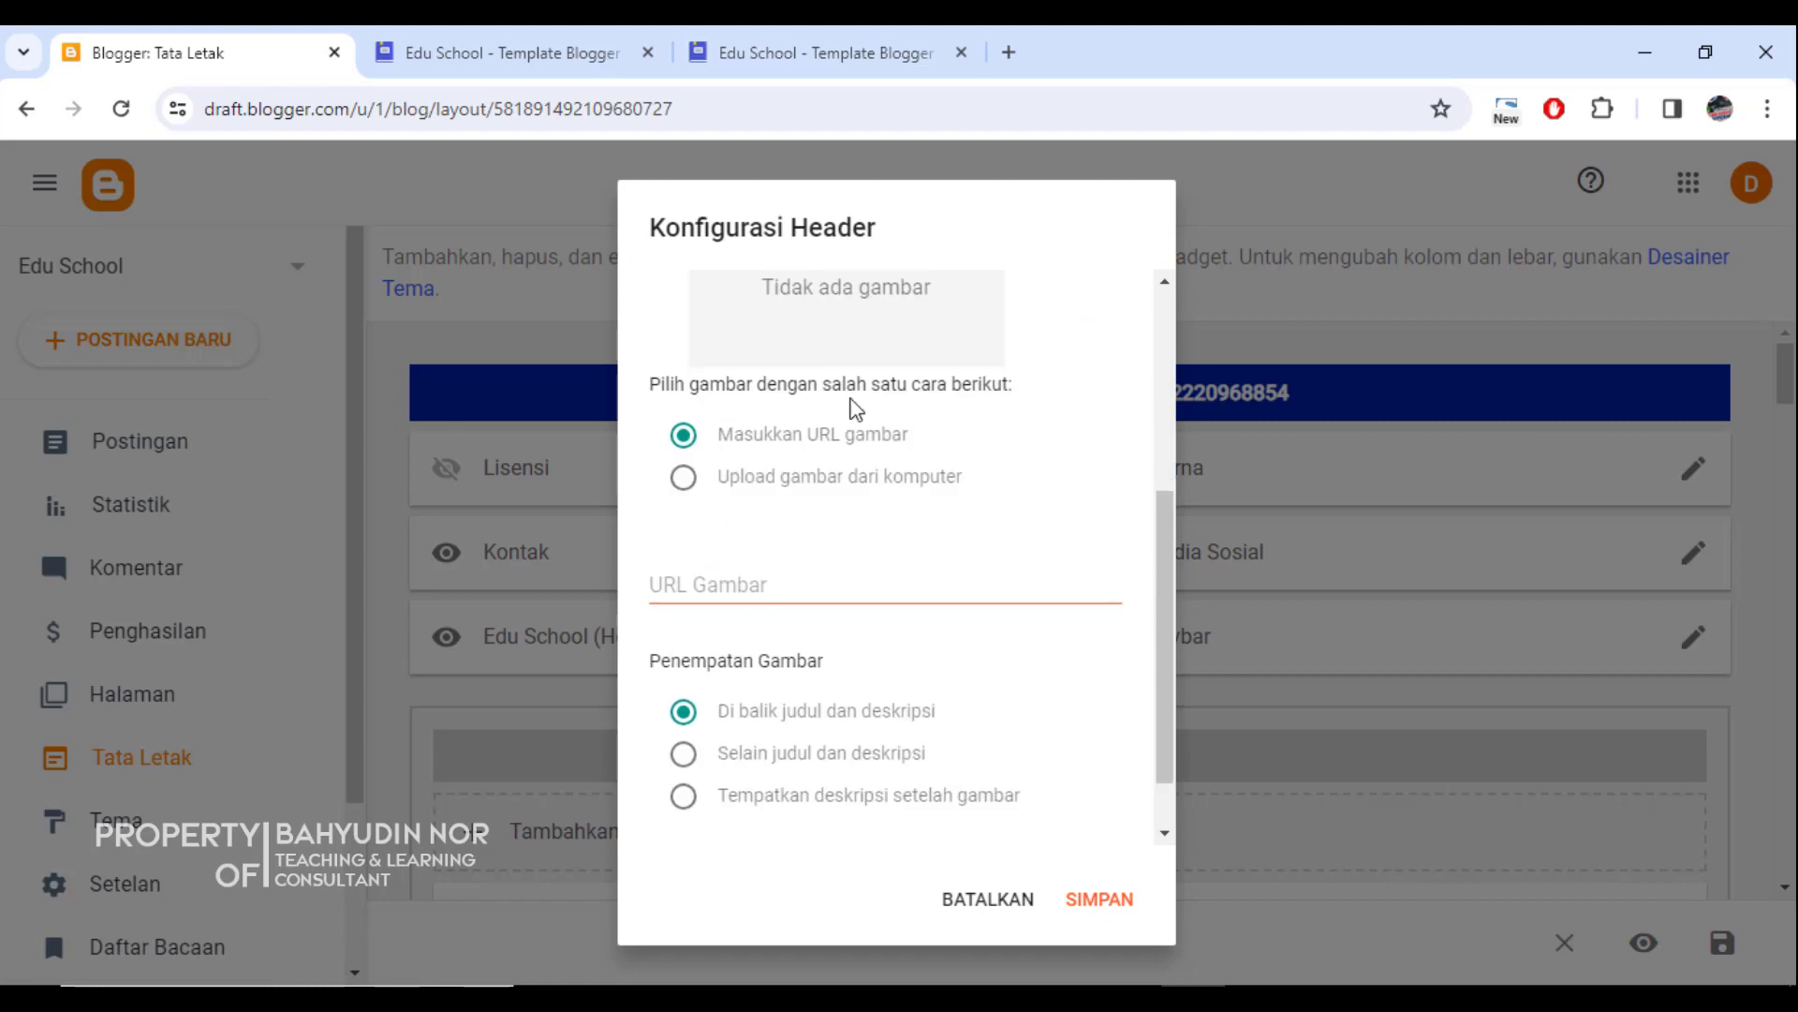
left_click(999, 895)
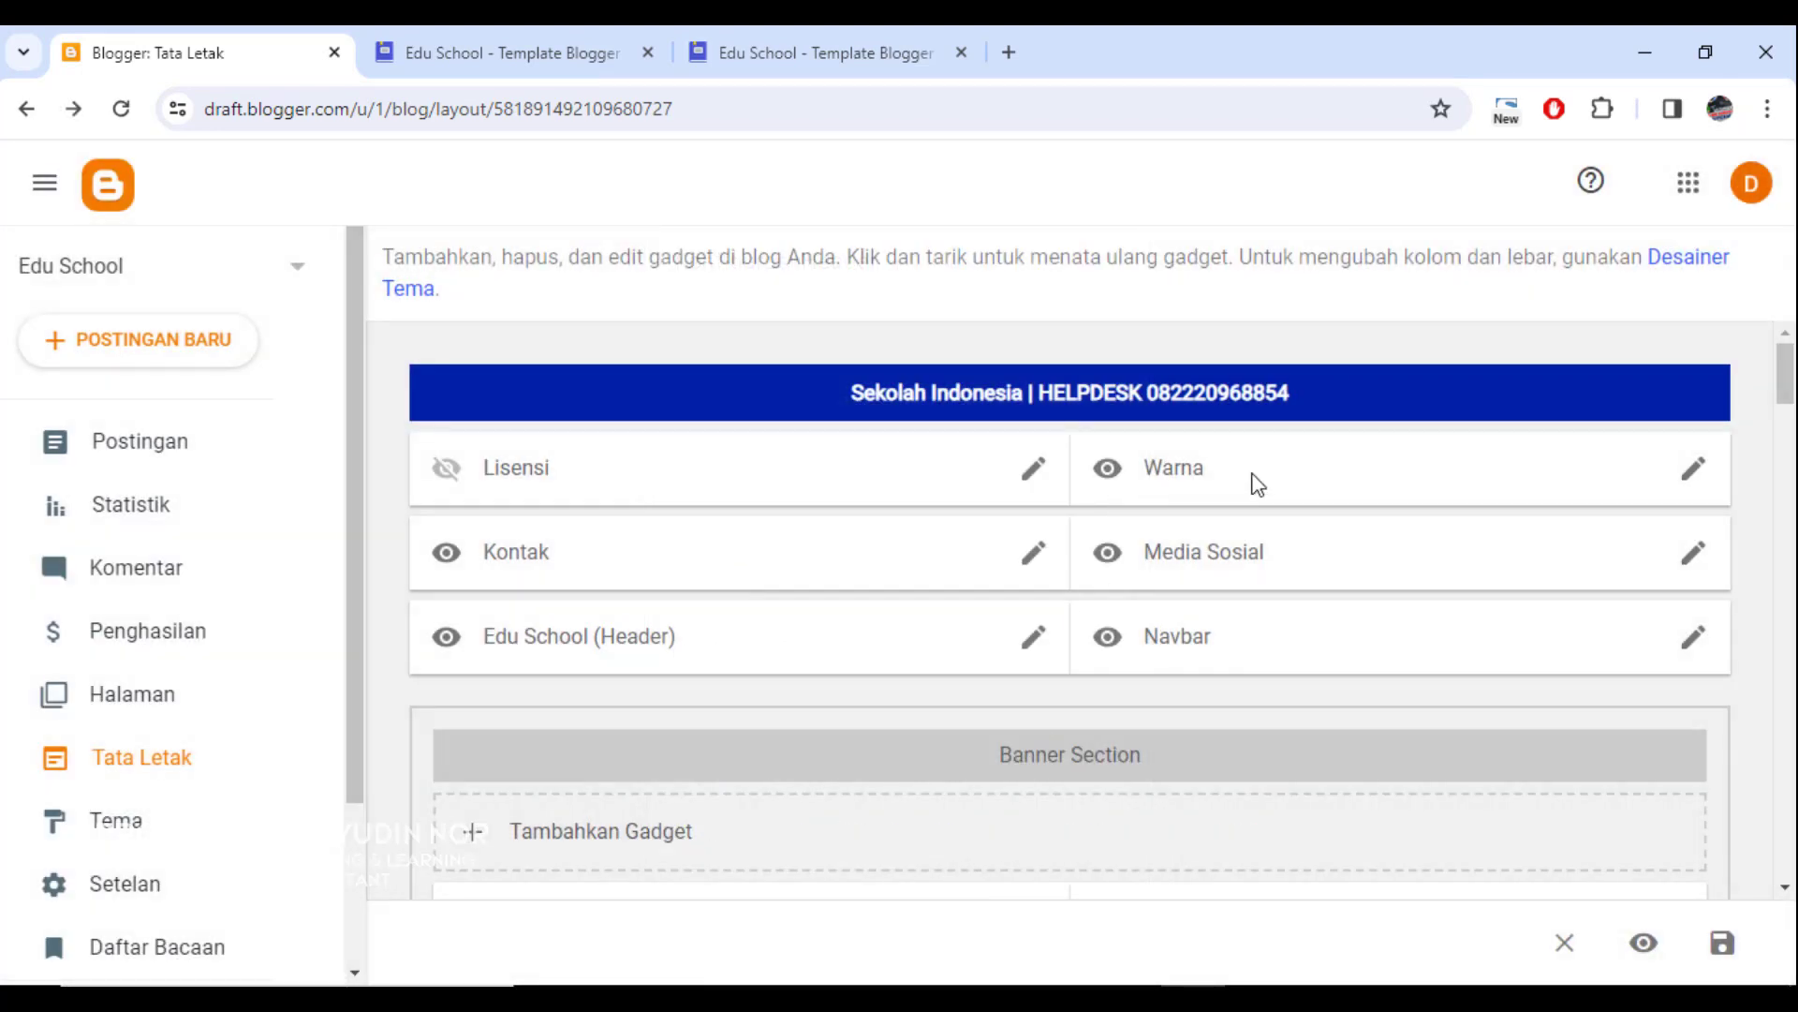
Step: Open the Warna gadget's configuration and examine the primary and secondary colour codes in its content
left_click(1703, 476)
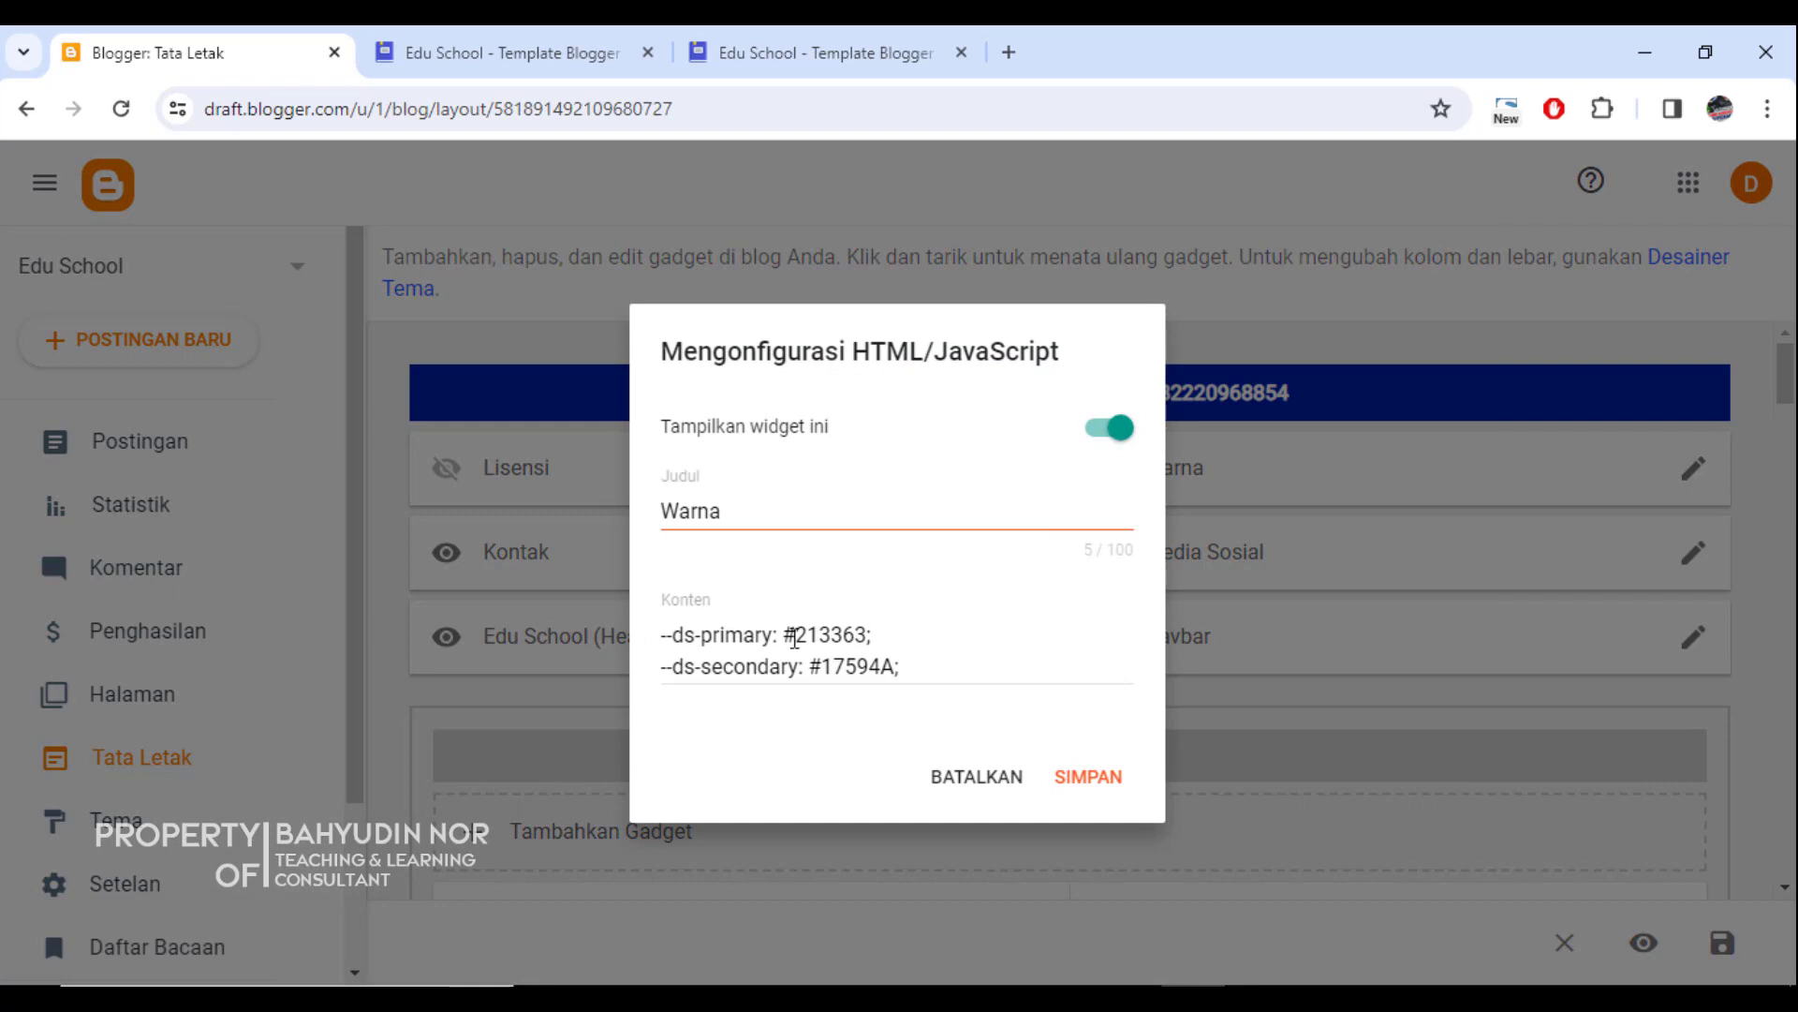
left_click_drag(795, 637, 927, 630)
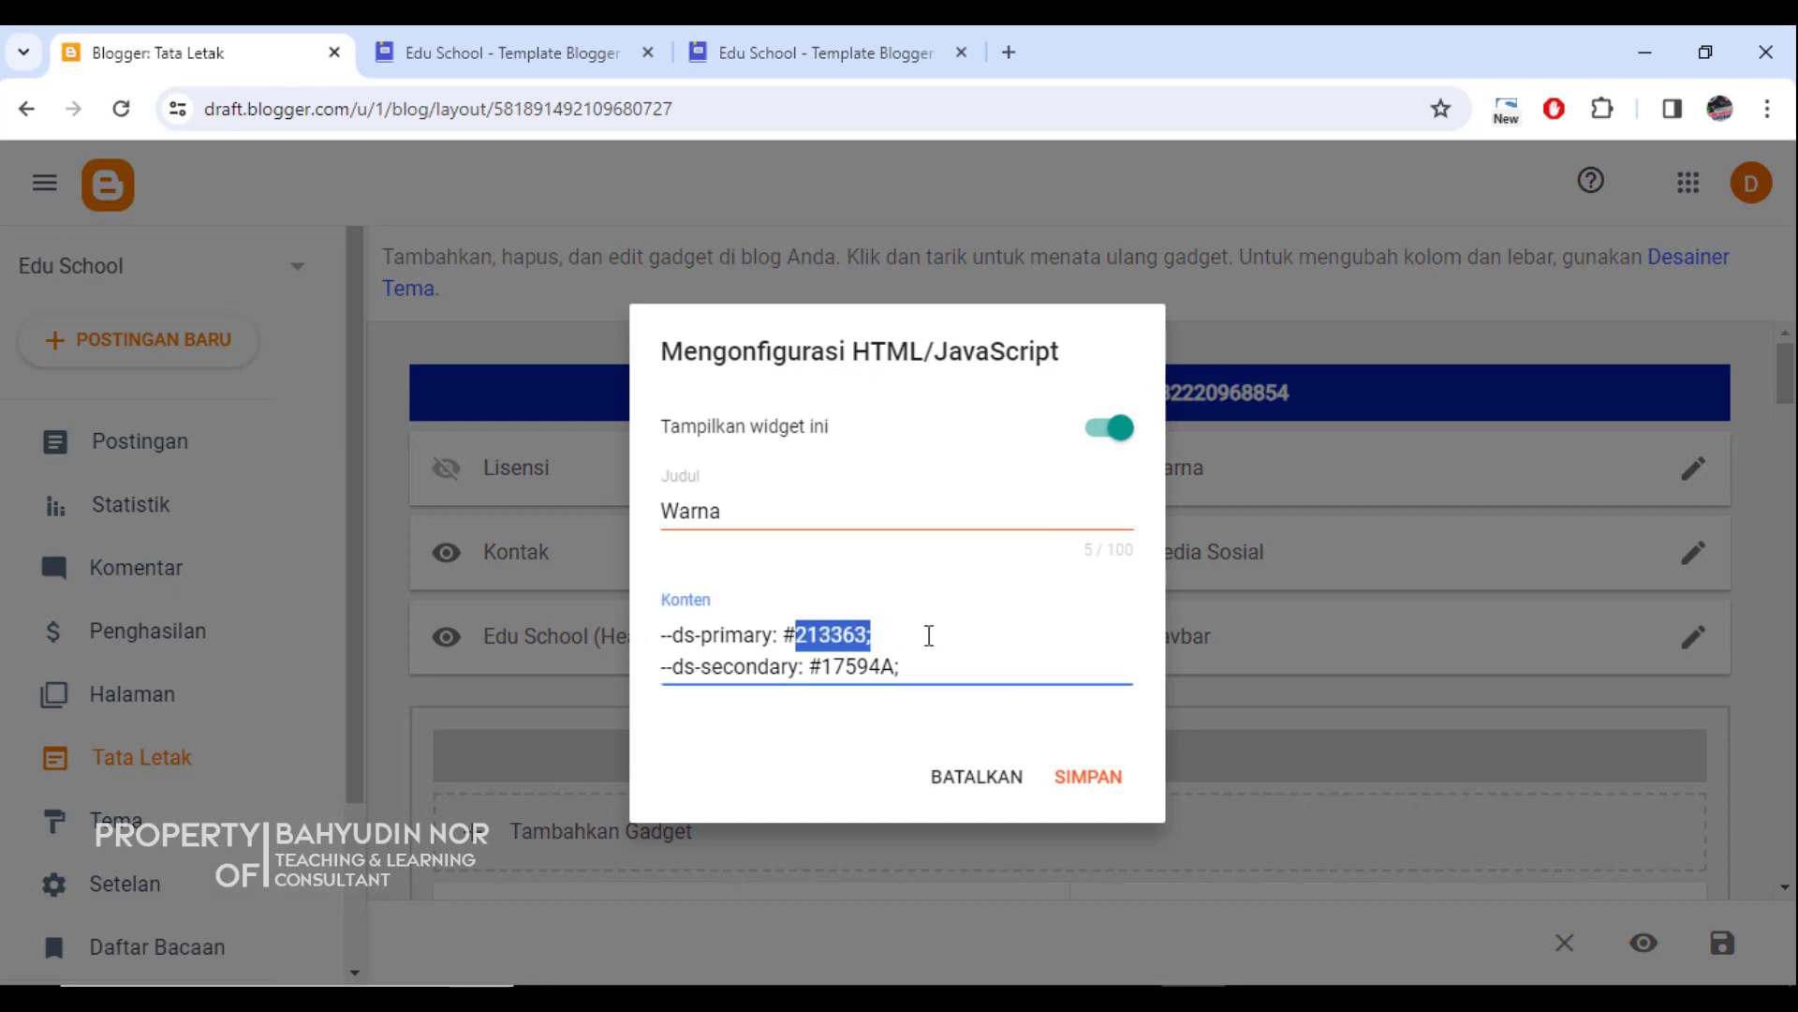
left_click_drag(823, 666, 924, 664)
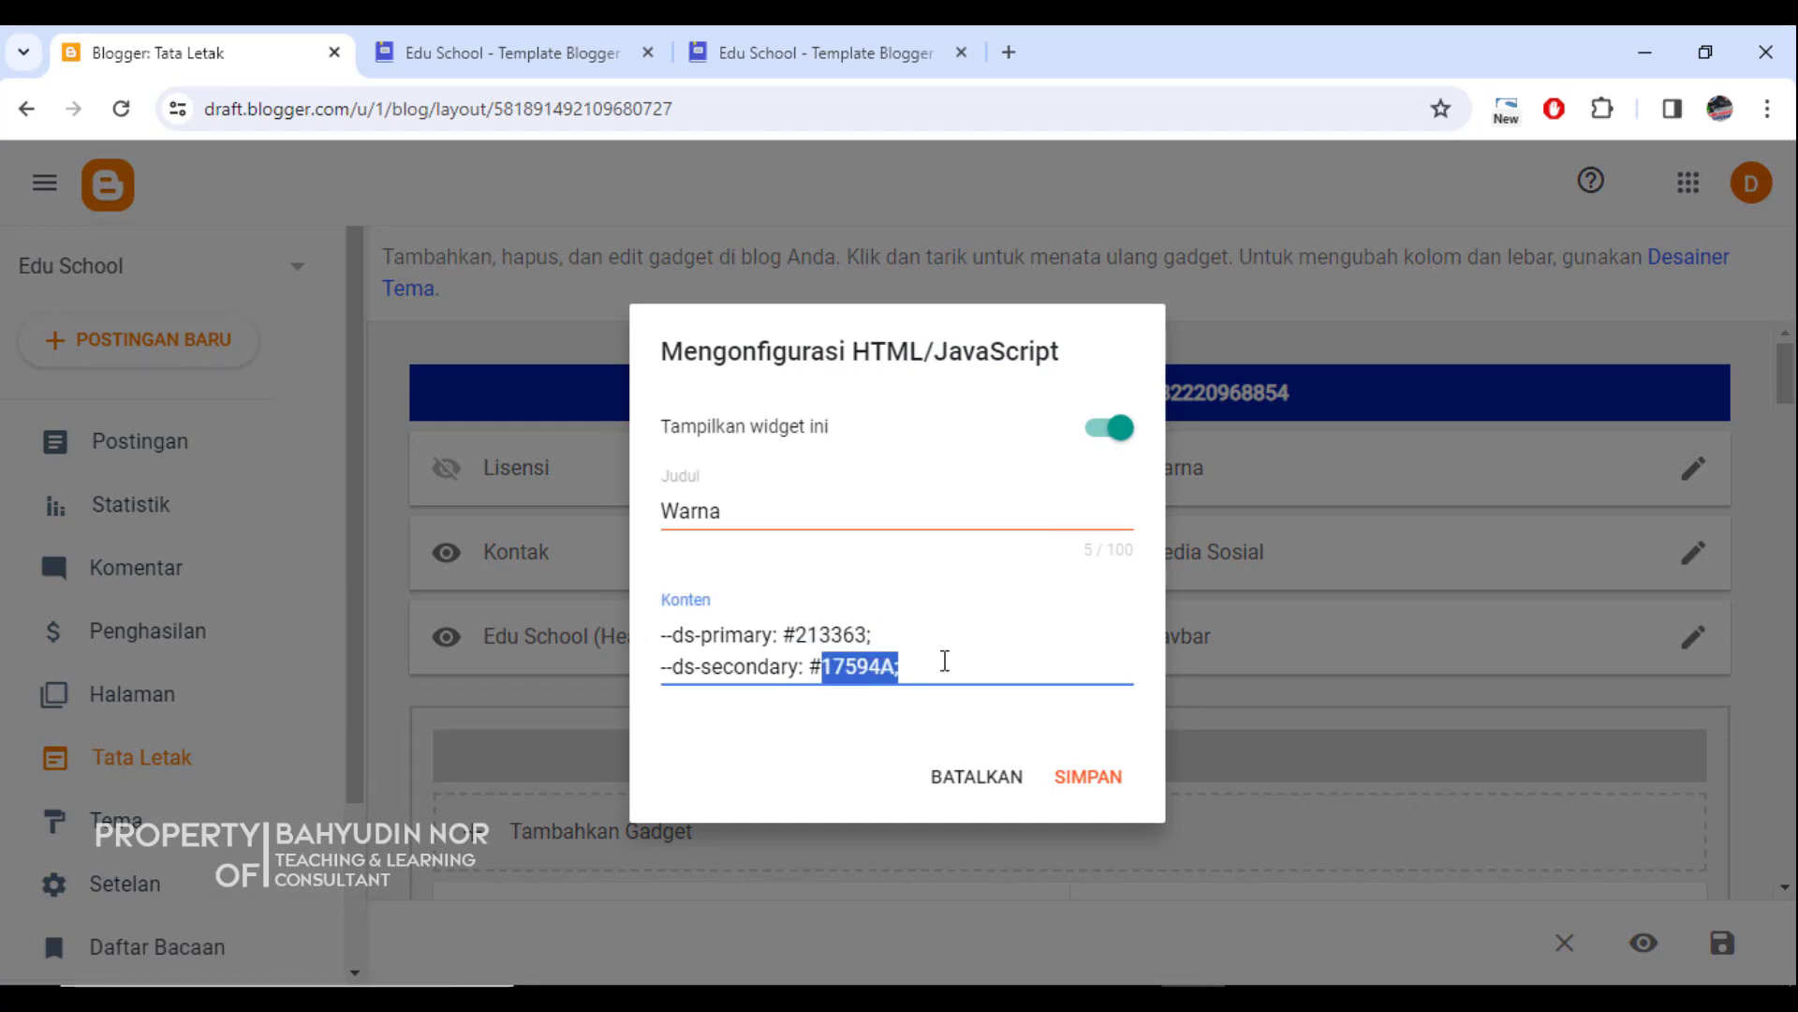
Step: Search Google for "colorhunt" in a new browser tab and open the Color Hunt site
left_click(1010, 52)
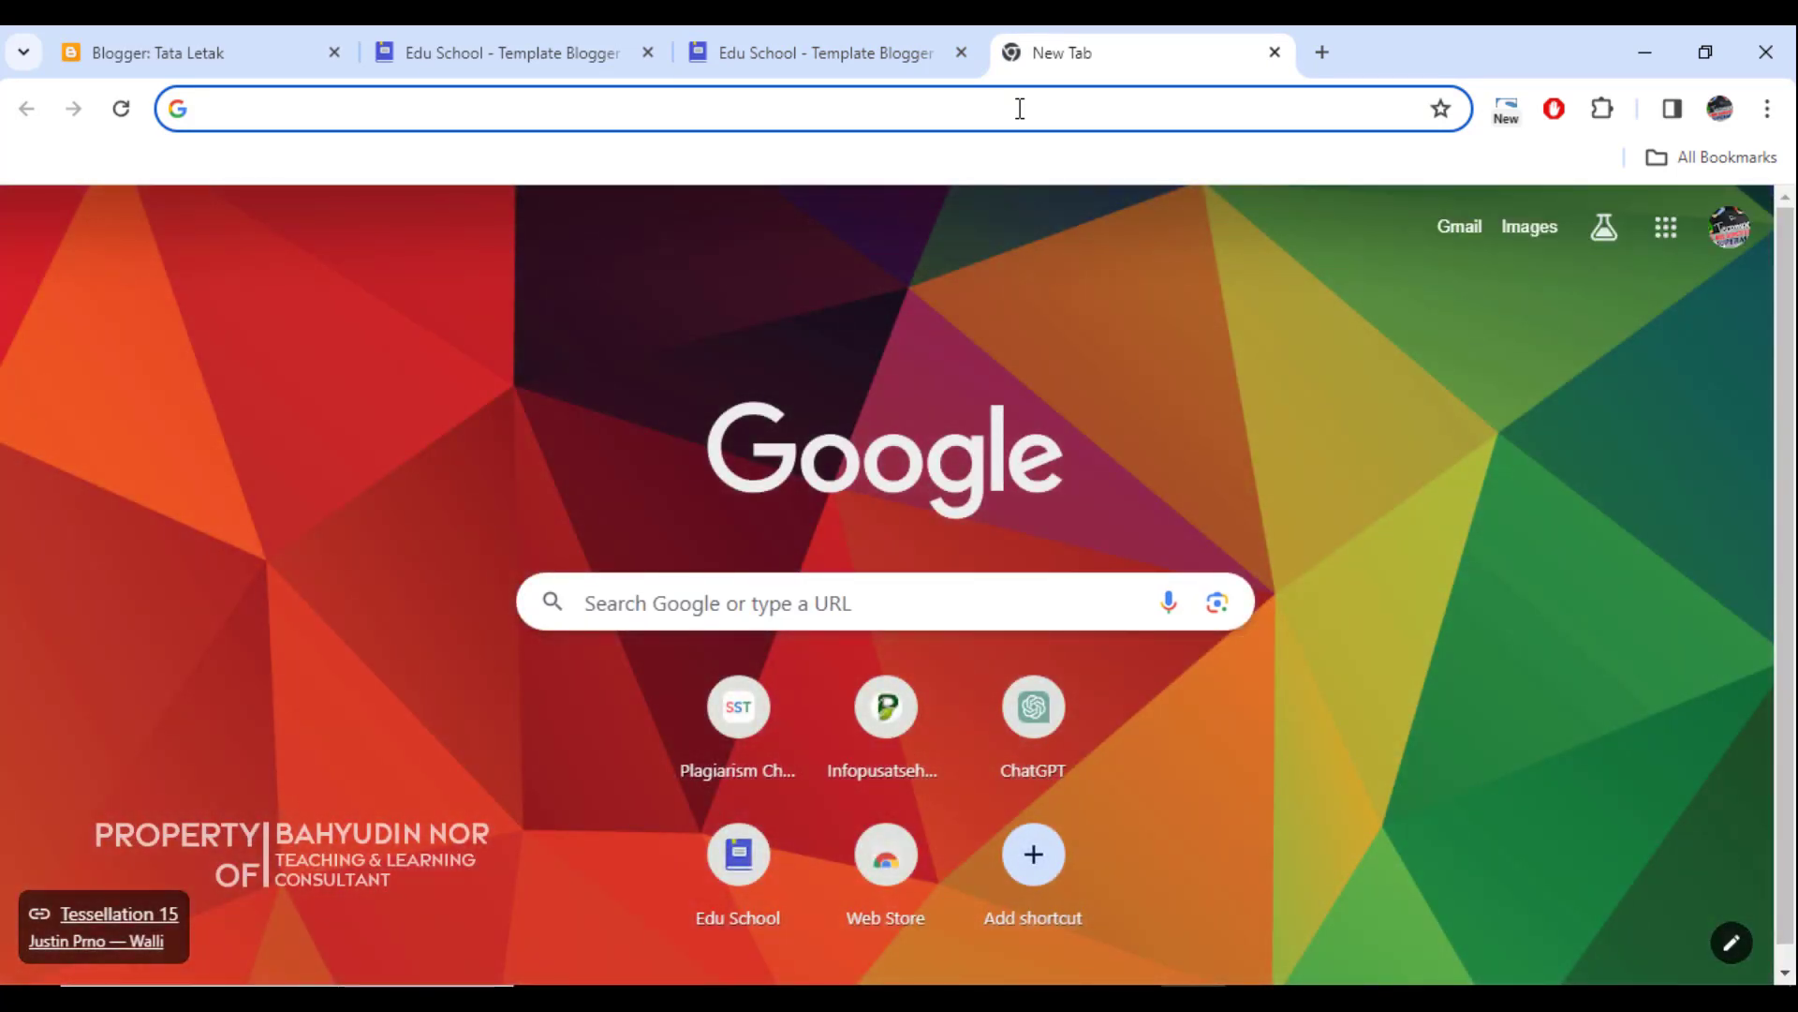
type("color")
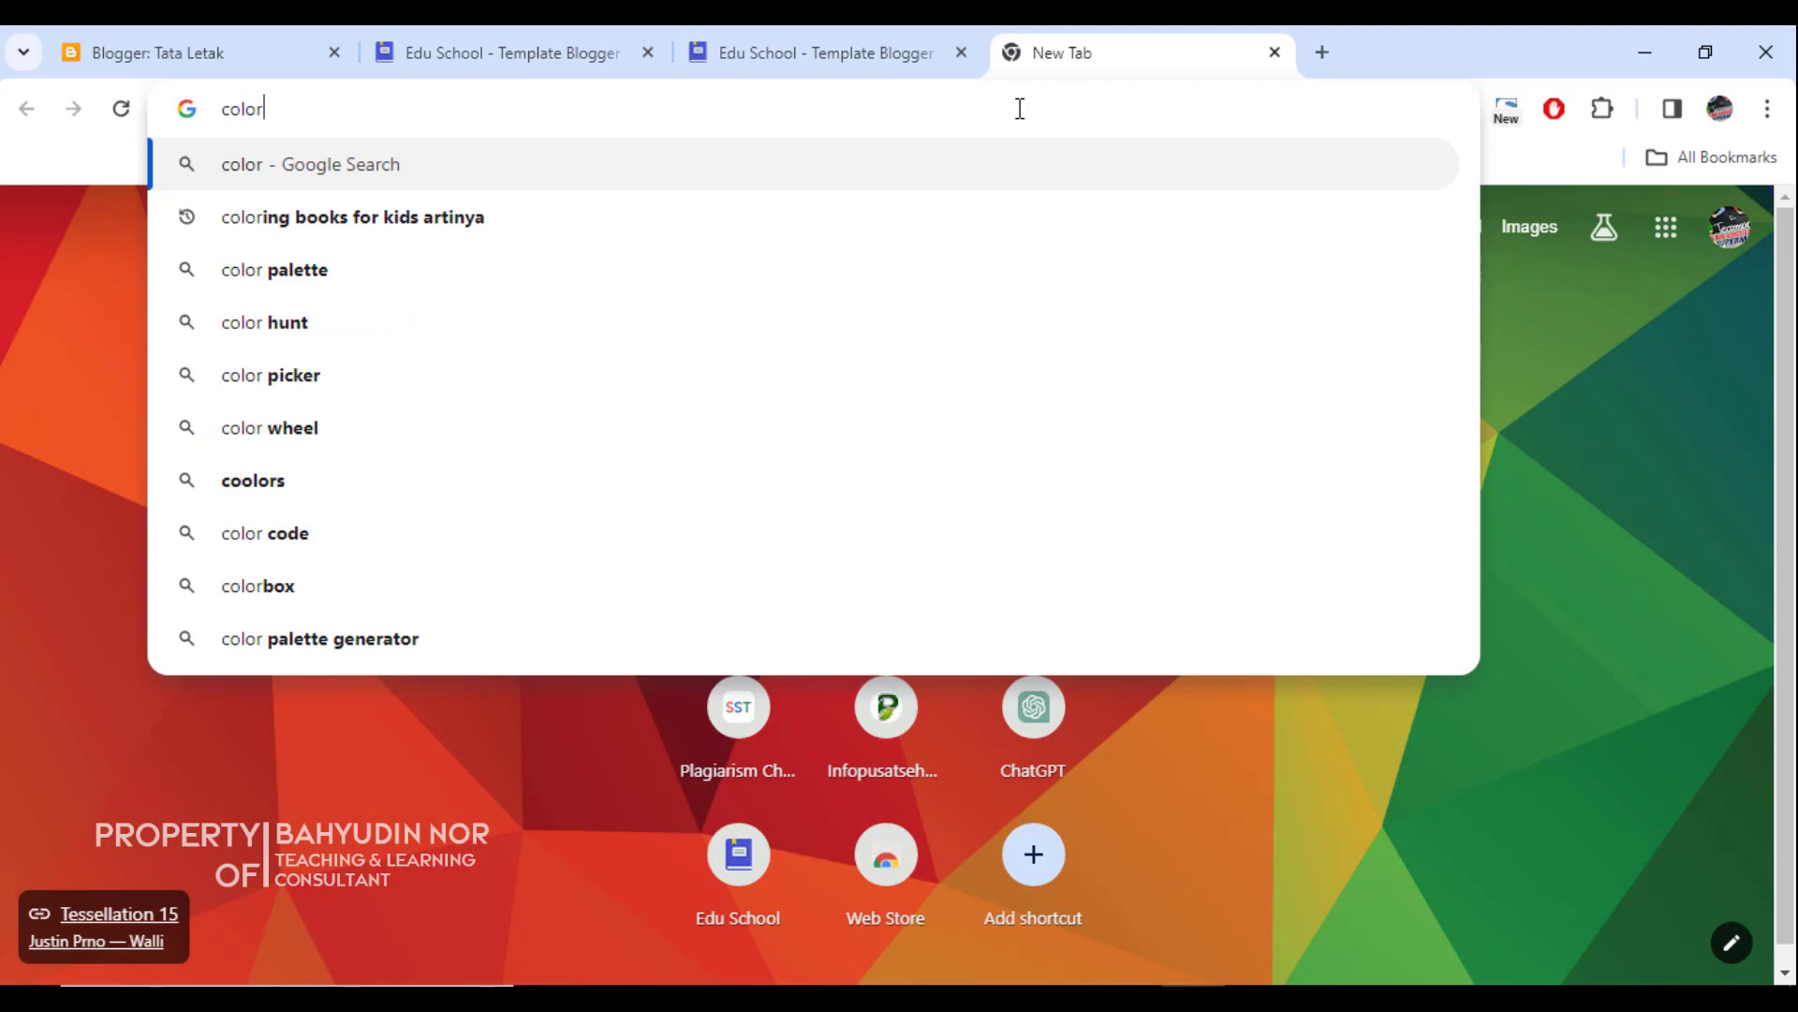
type("hub")
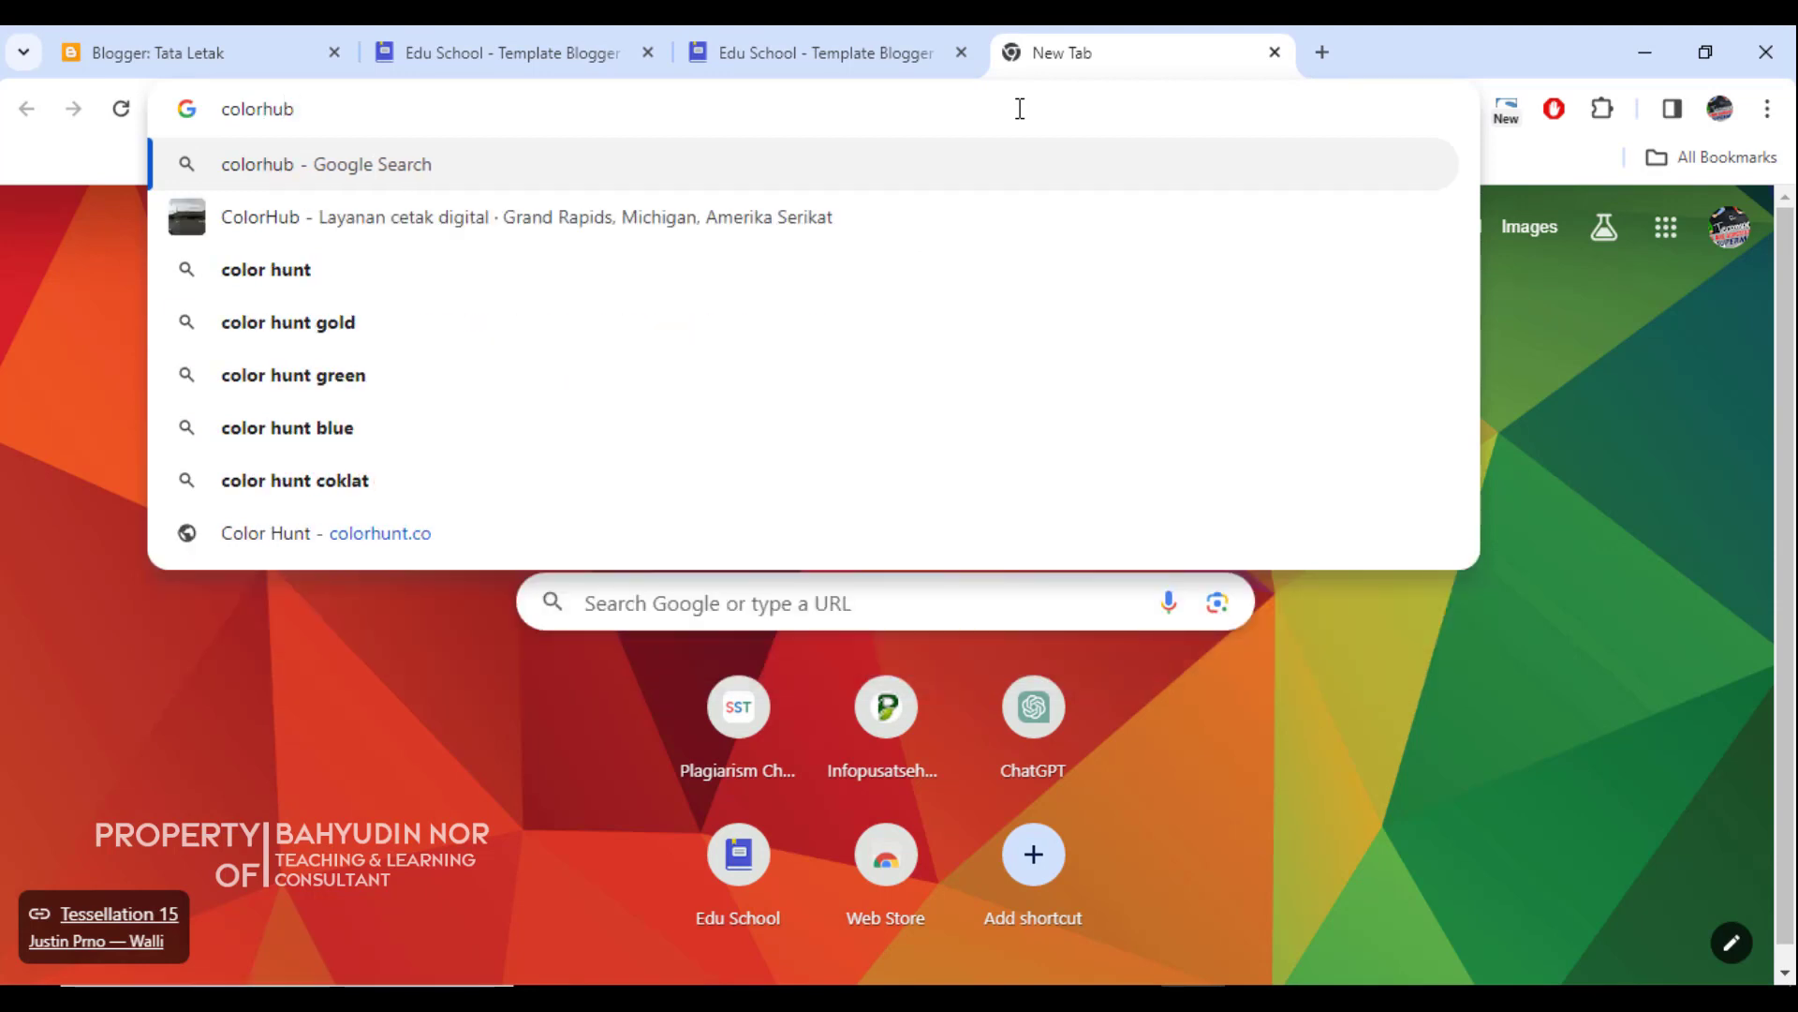
key("BackSpace")
type("nt")
key("Return")
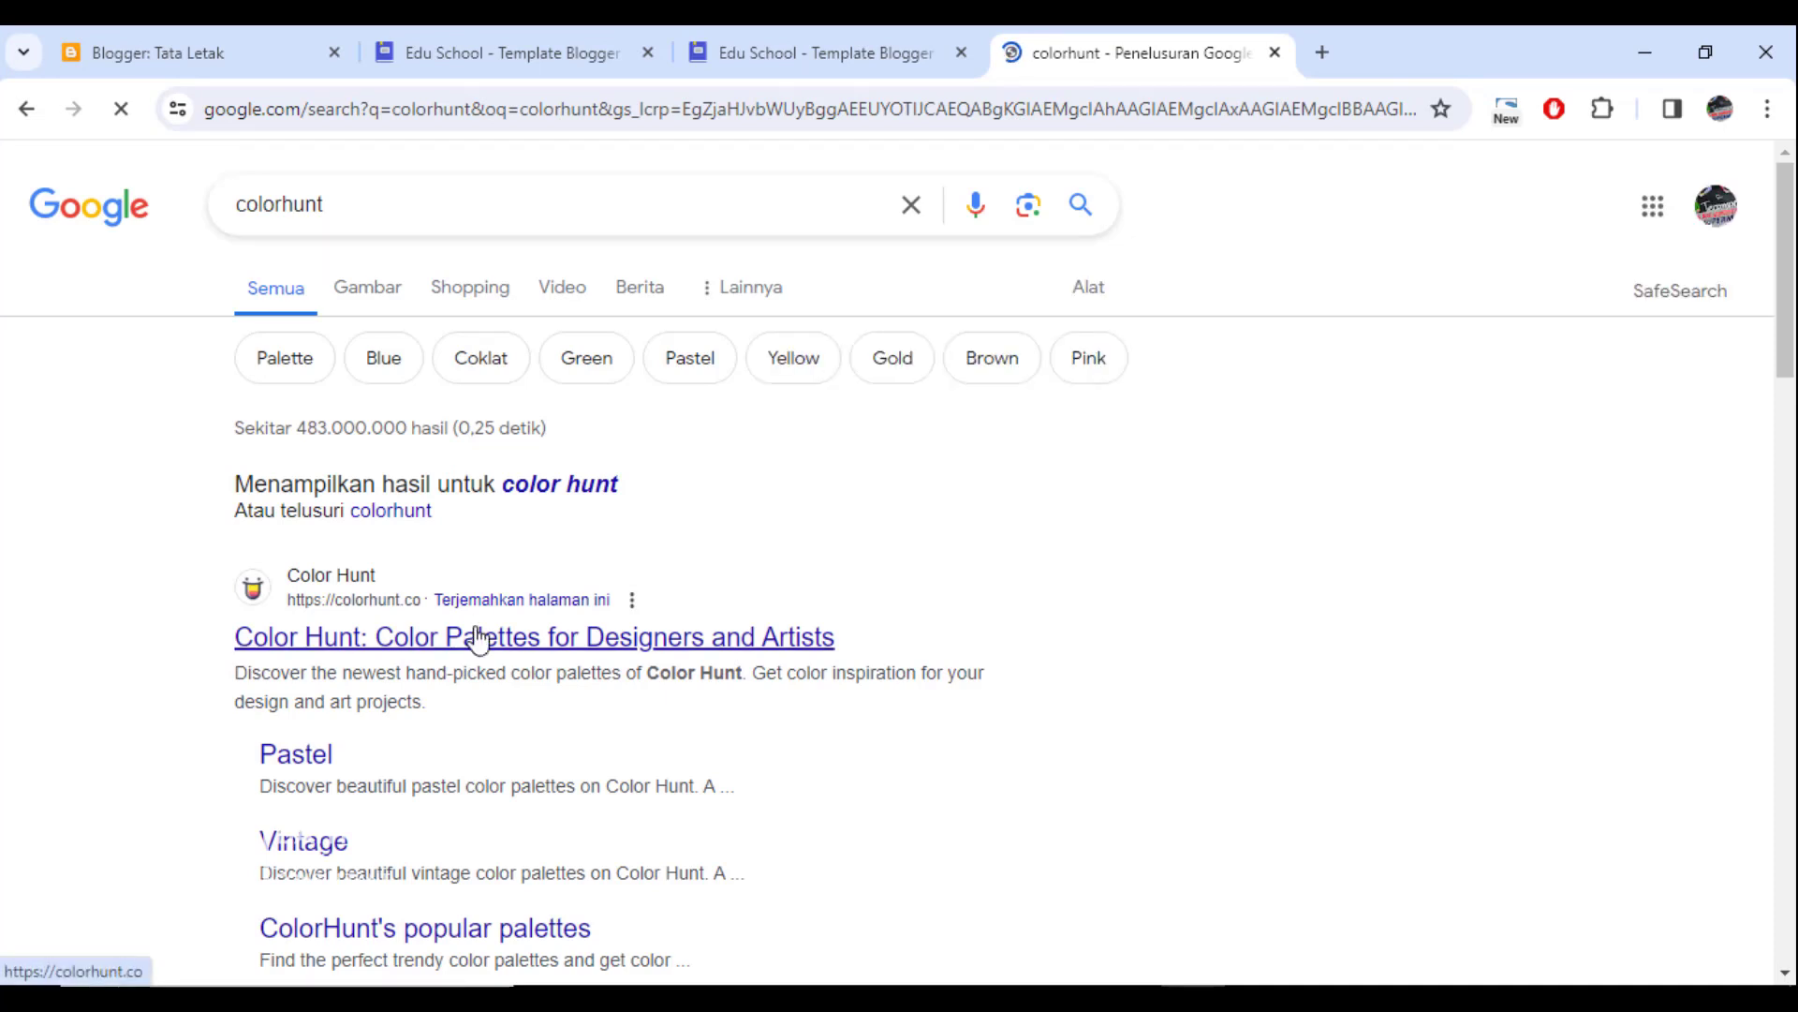
left_click(481, 637)
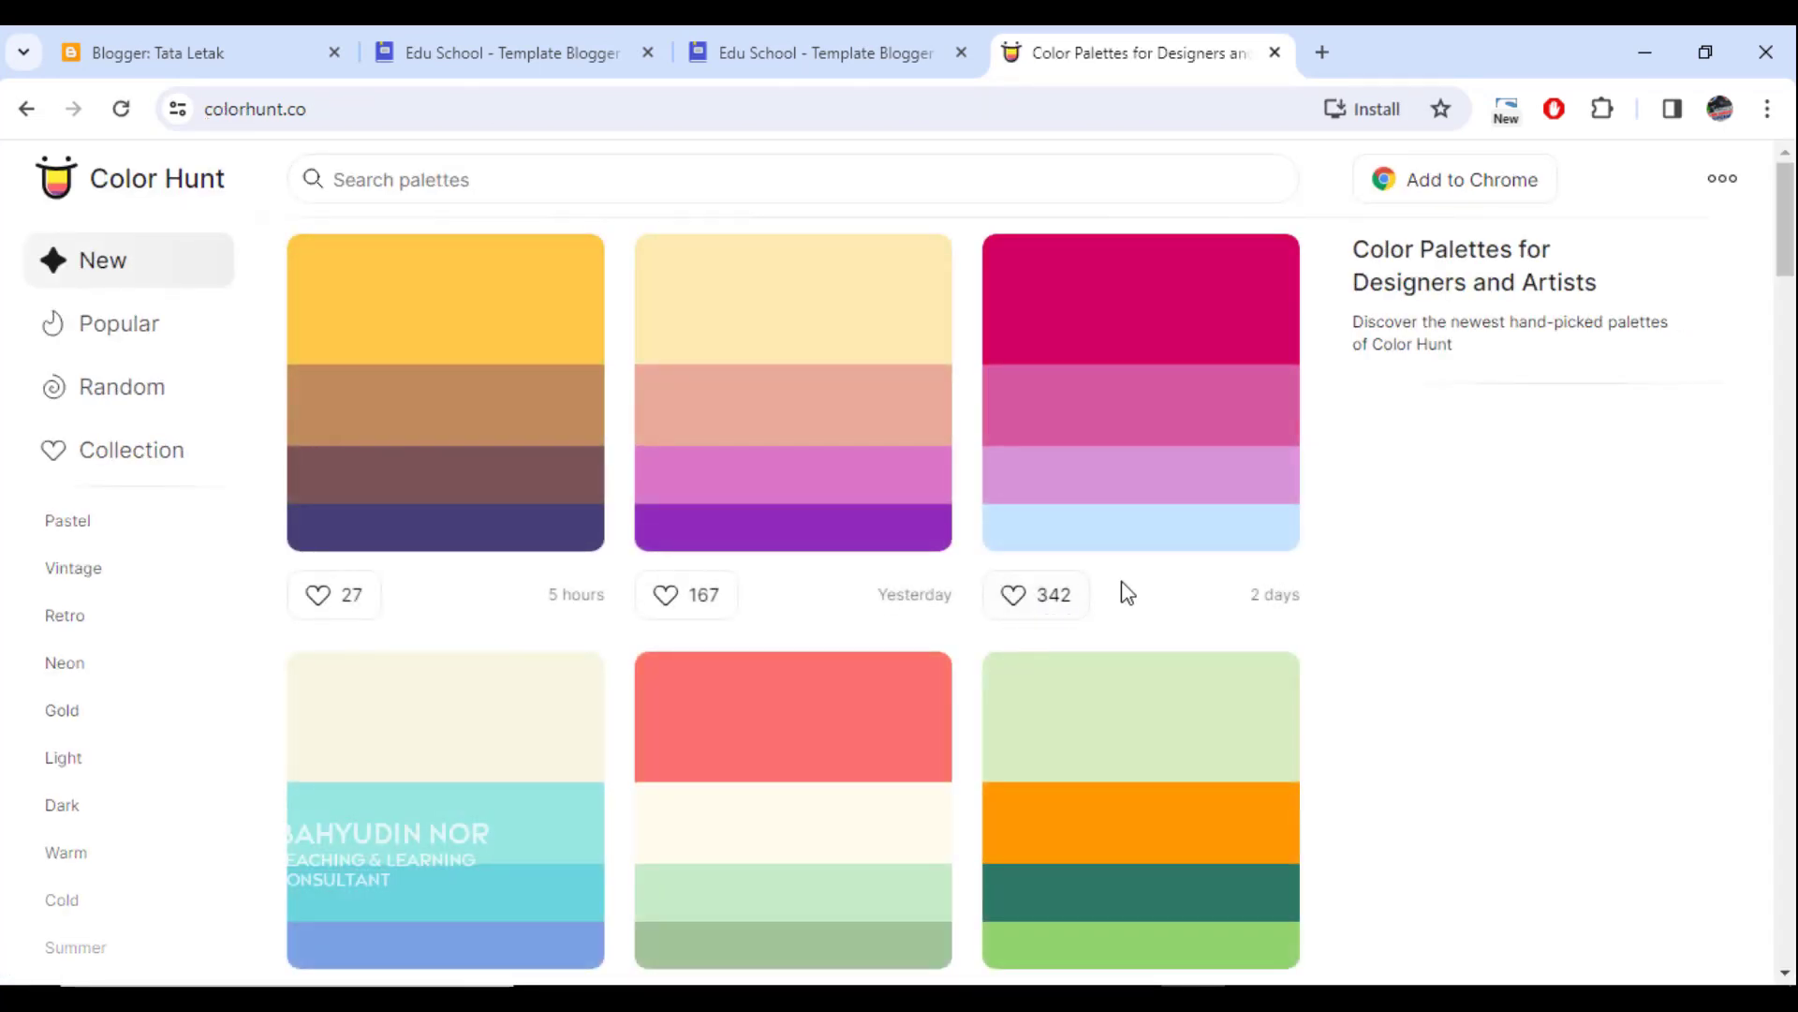
Step: Copy the light violet colour code #8B93FF from a palette on Color Hunt
scroll(541, 588, "down", 4)
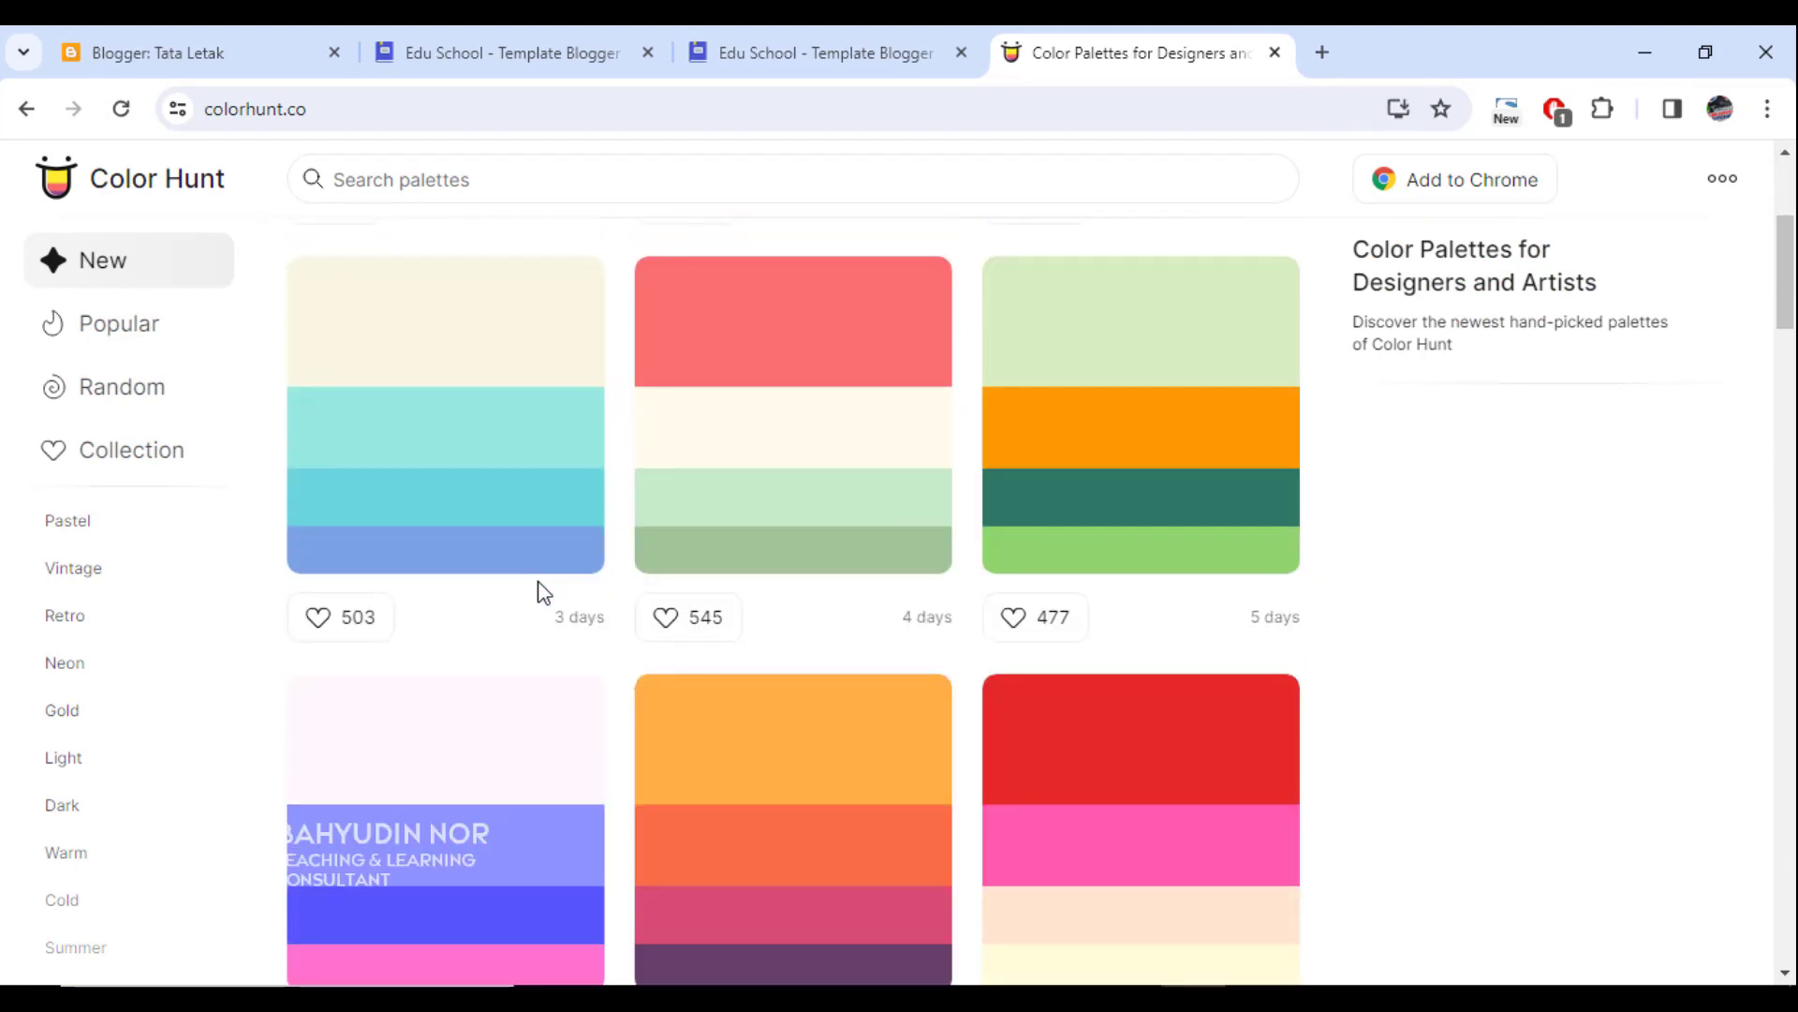
scroll(1194, 567, "down", 4)
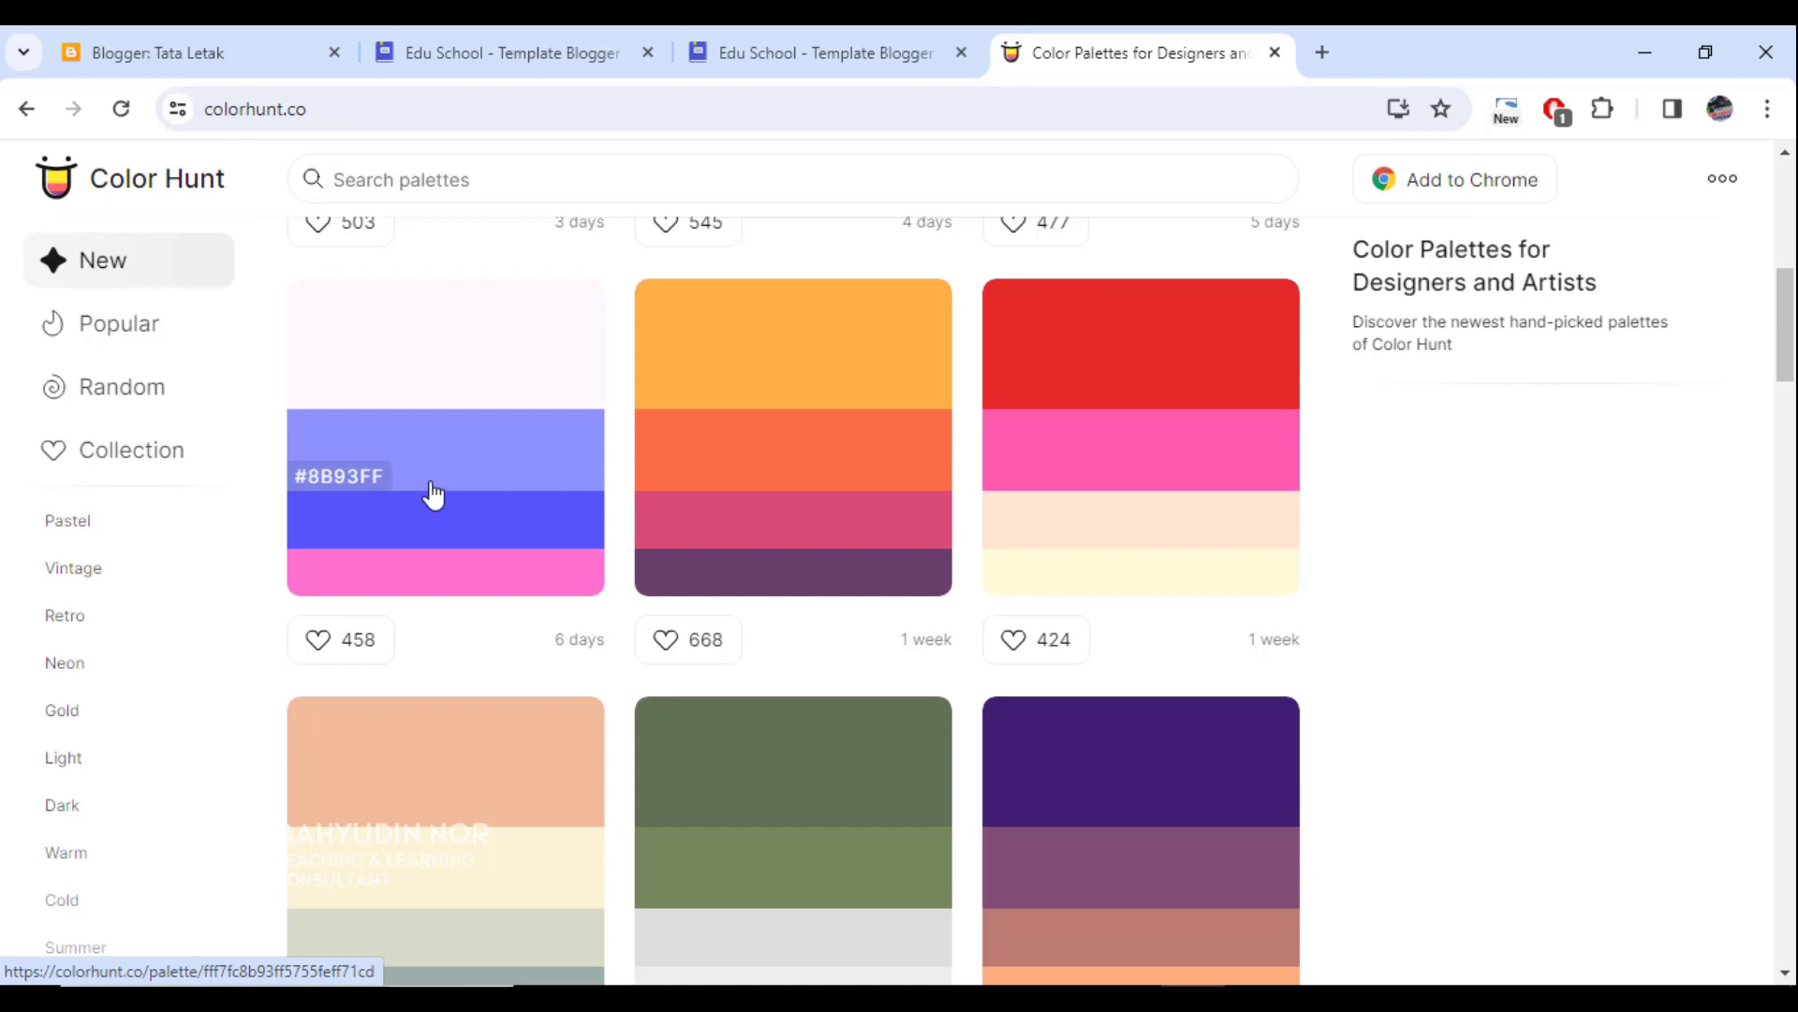
left_click(352, 478)
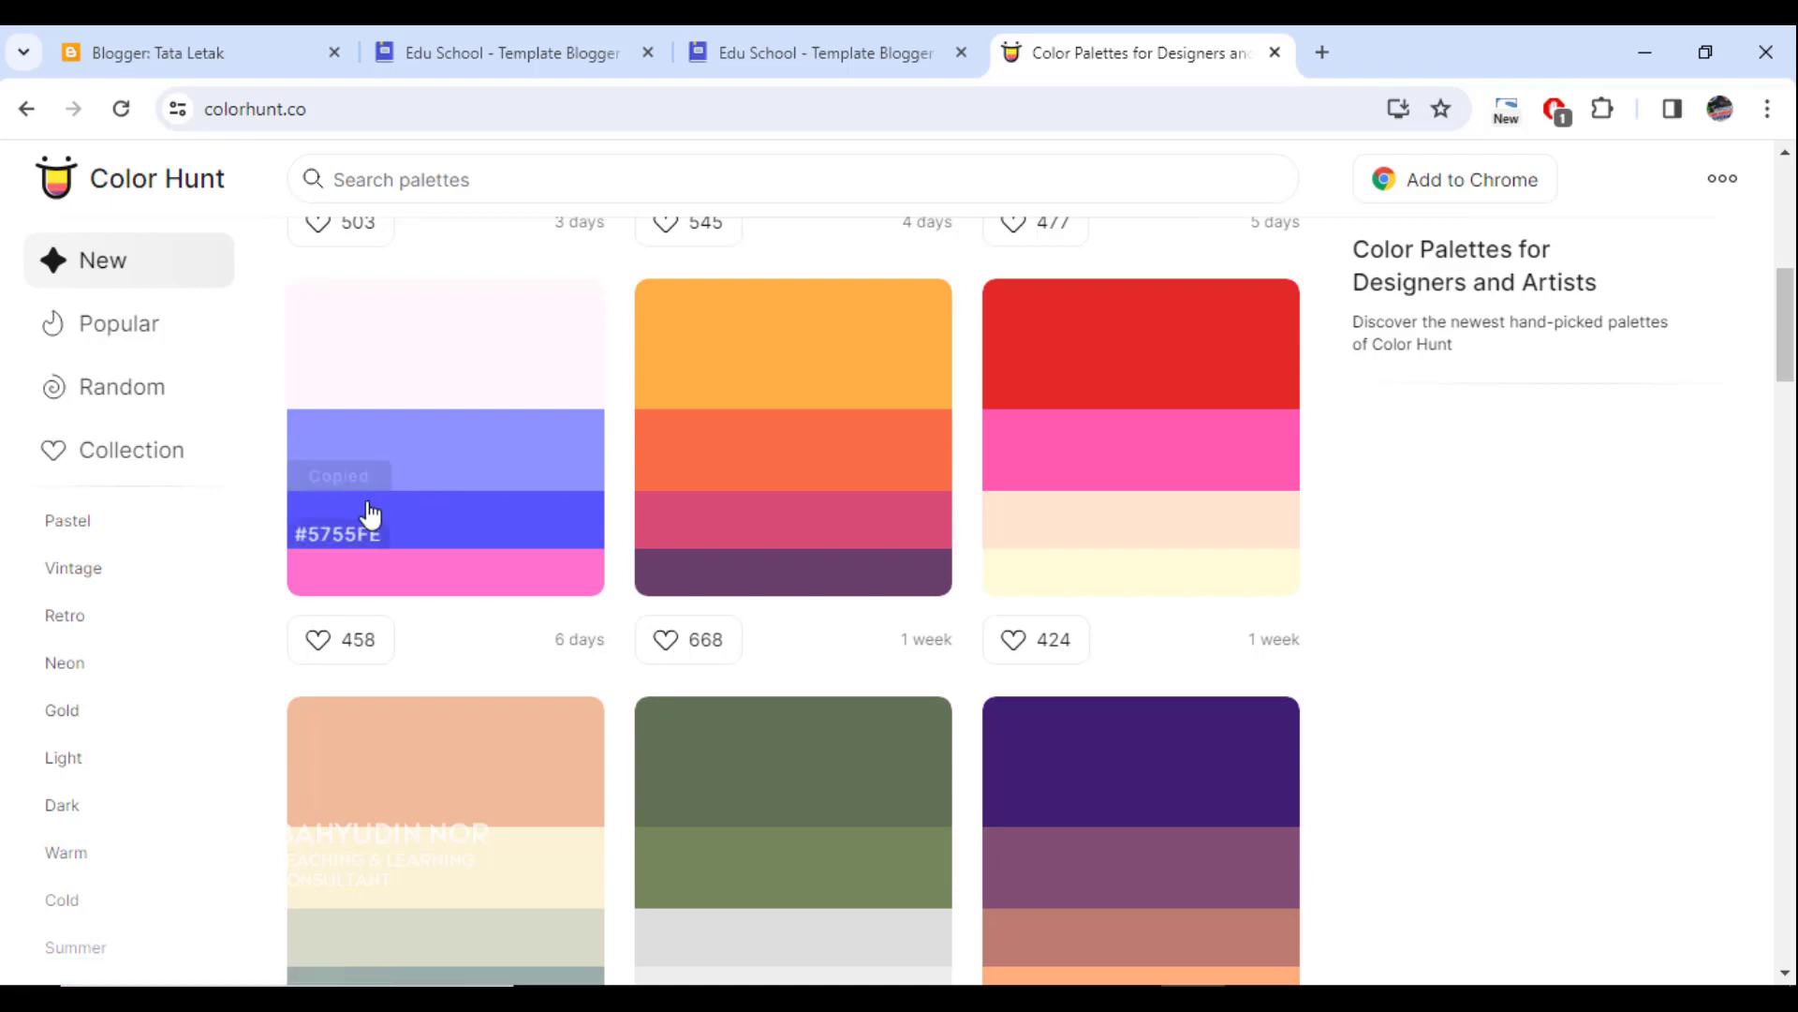
Step: Return to Blogger and replace the --ds-primary colour code in the Warna gadget's content with #8B93FF
left_click(190, 34)
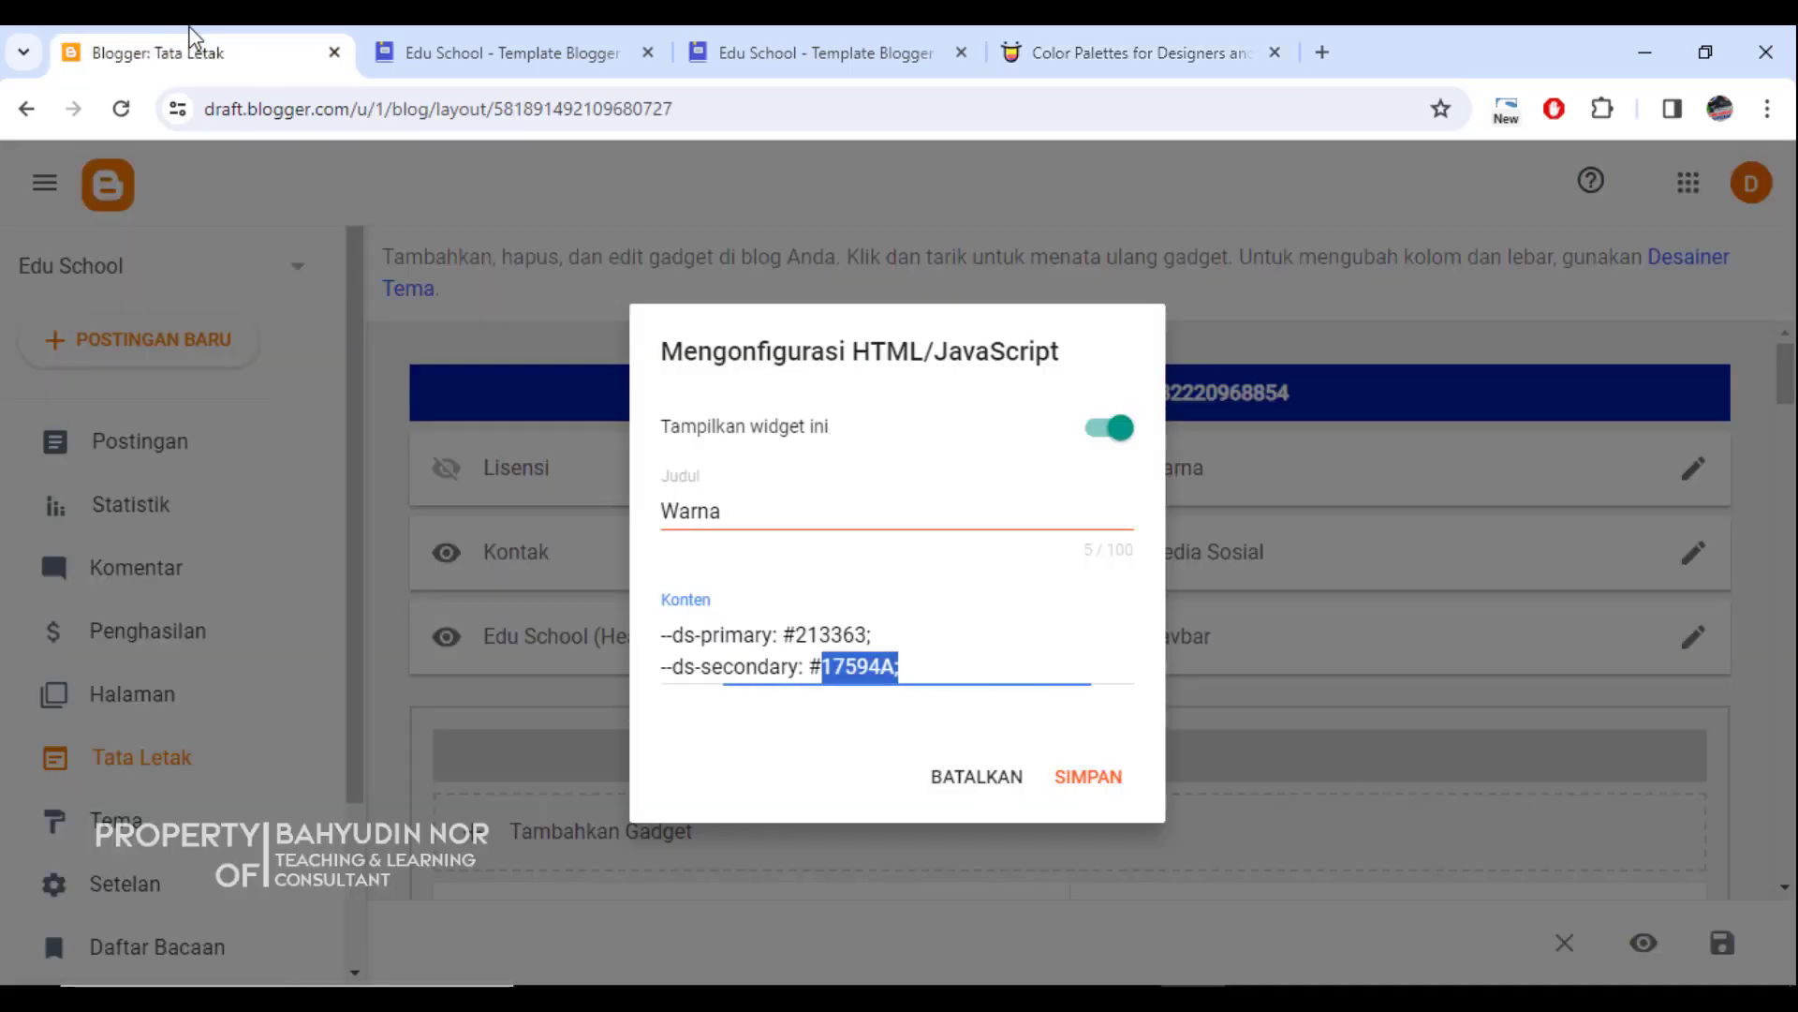
left_click(832, 636)
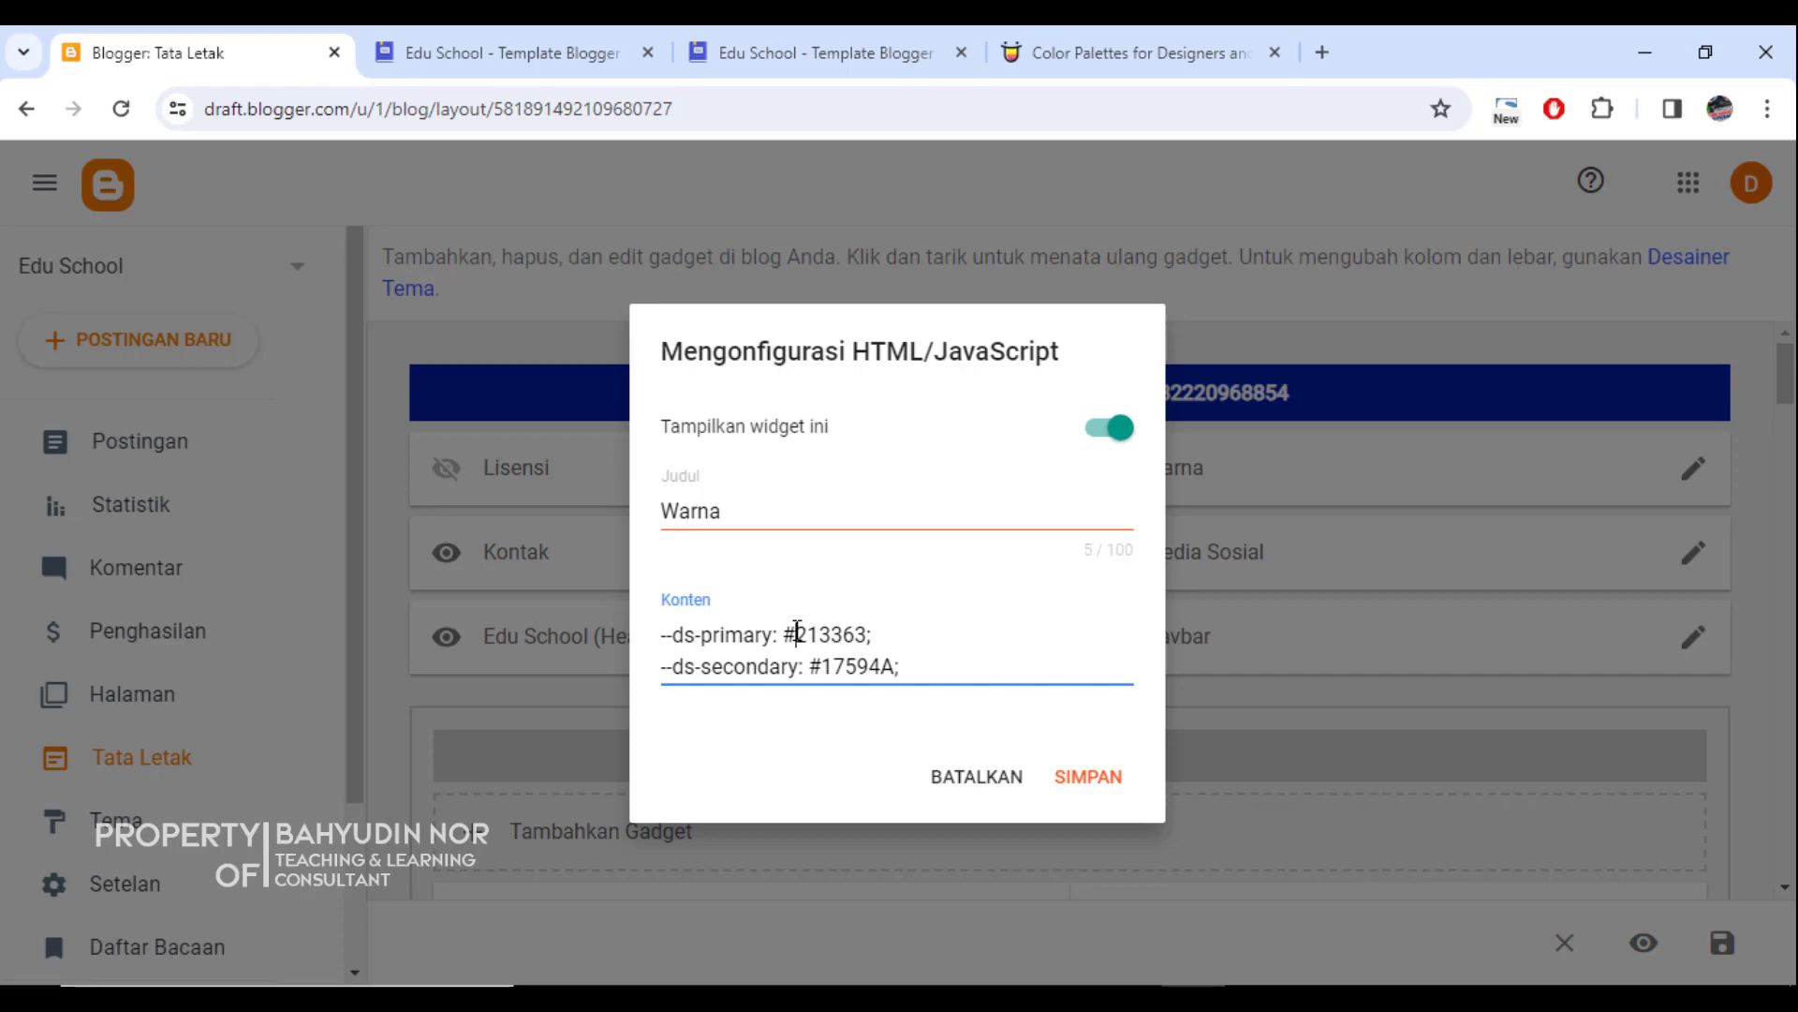
left_click_drag(796, 633, 863, 633)
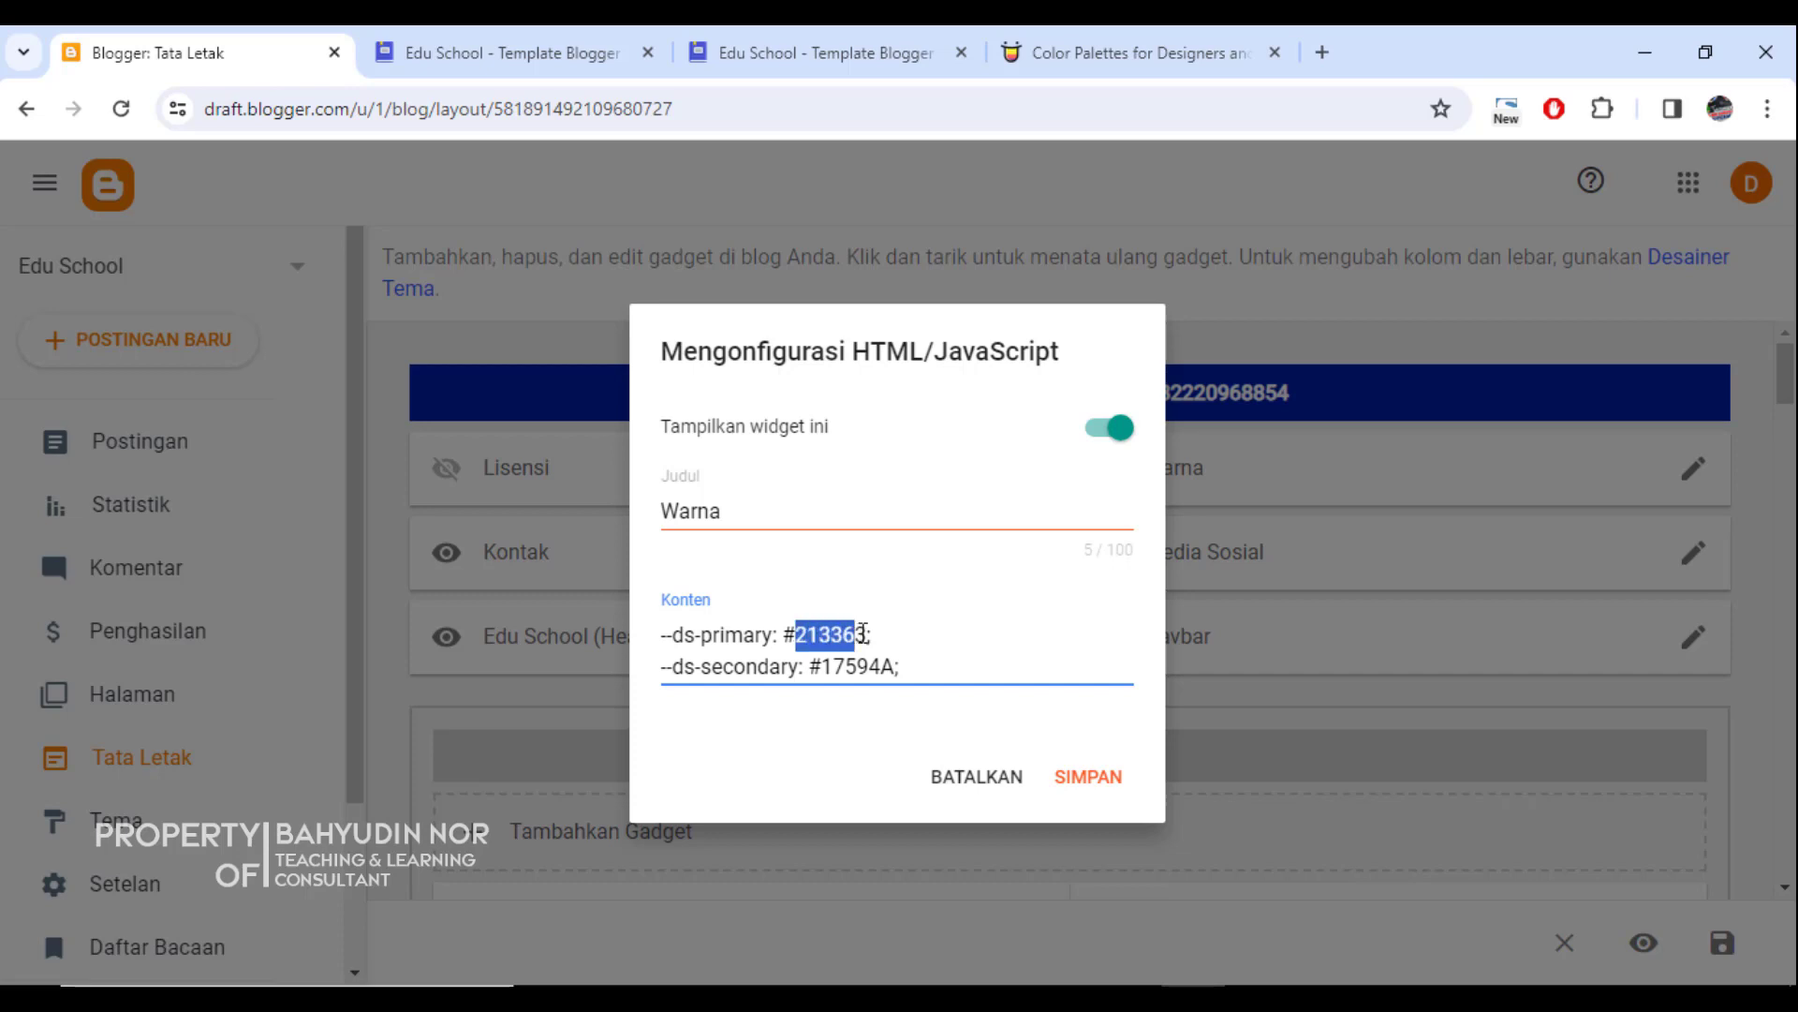
left_click(797, 637)
key("ctrl+v")
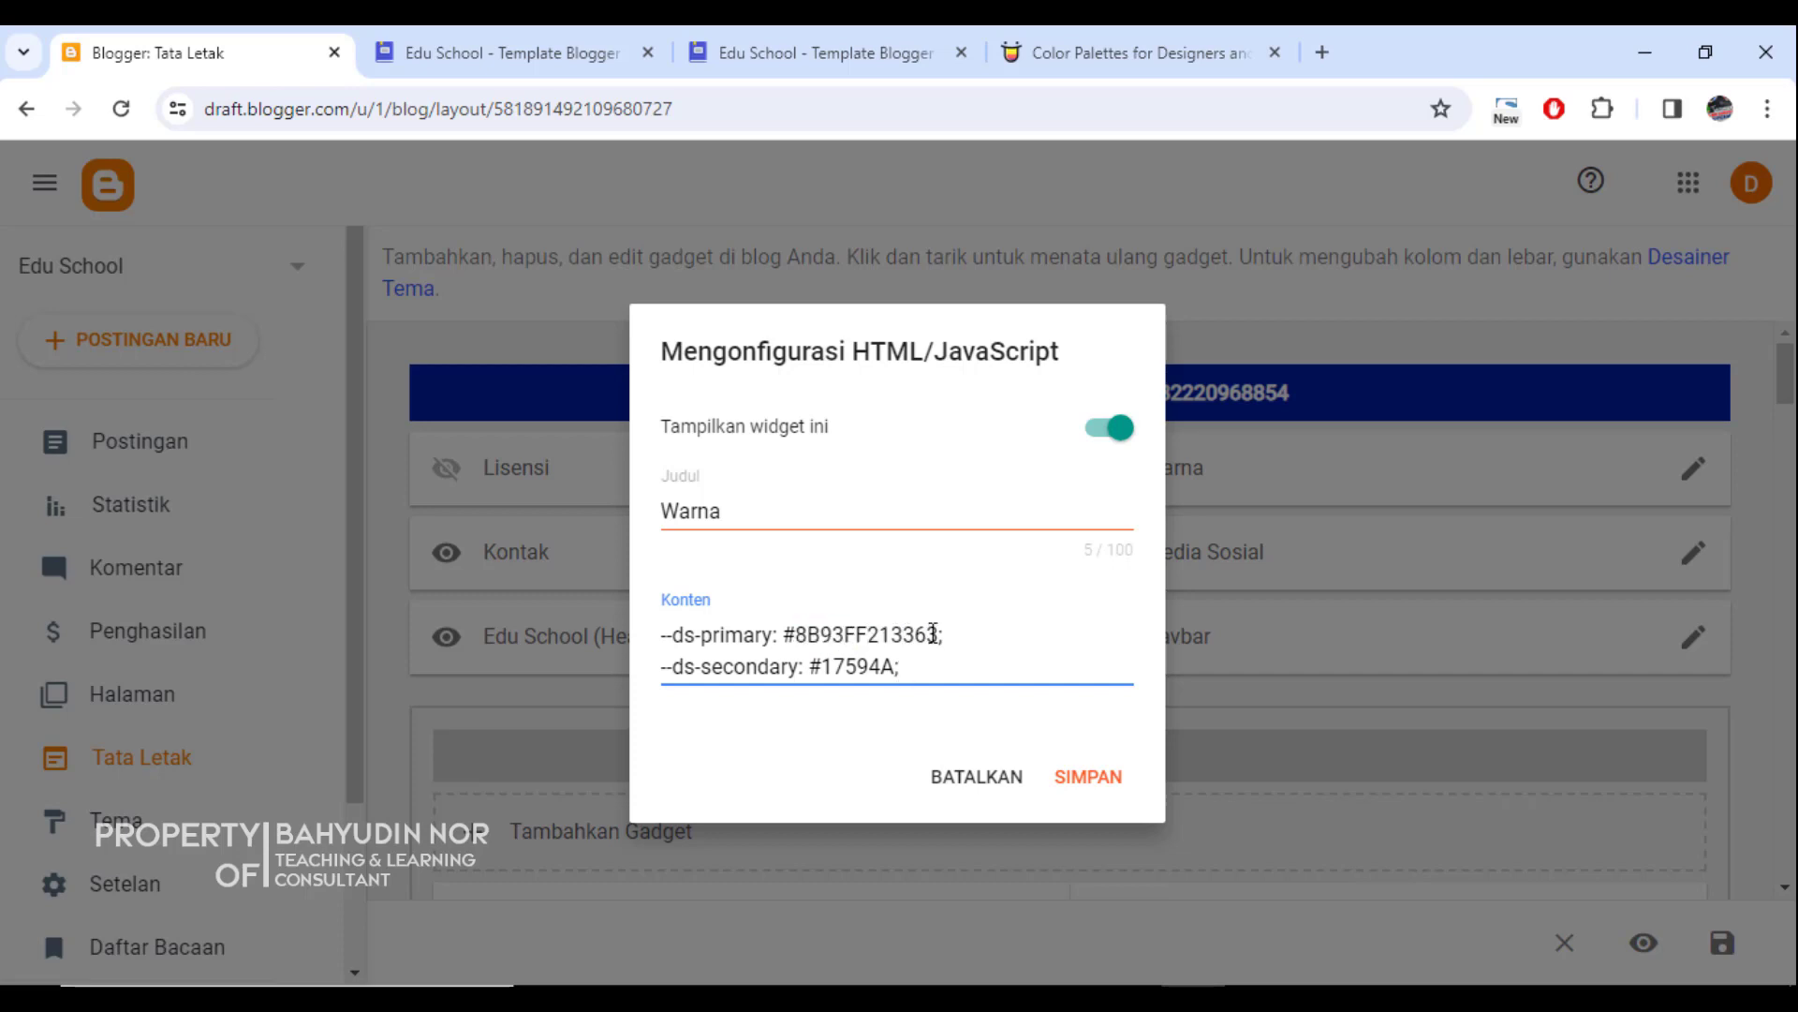
left_click(939, 635, "shift")
key("ctrl+c")
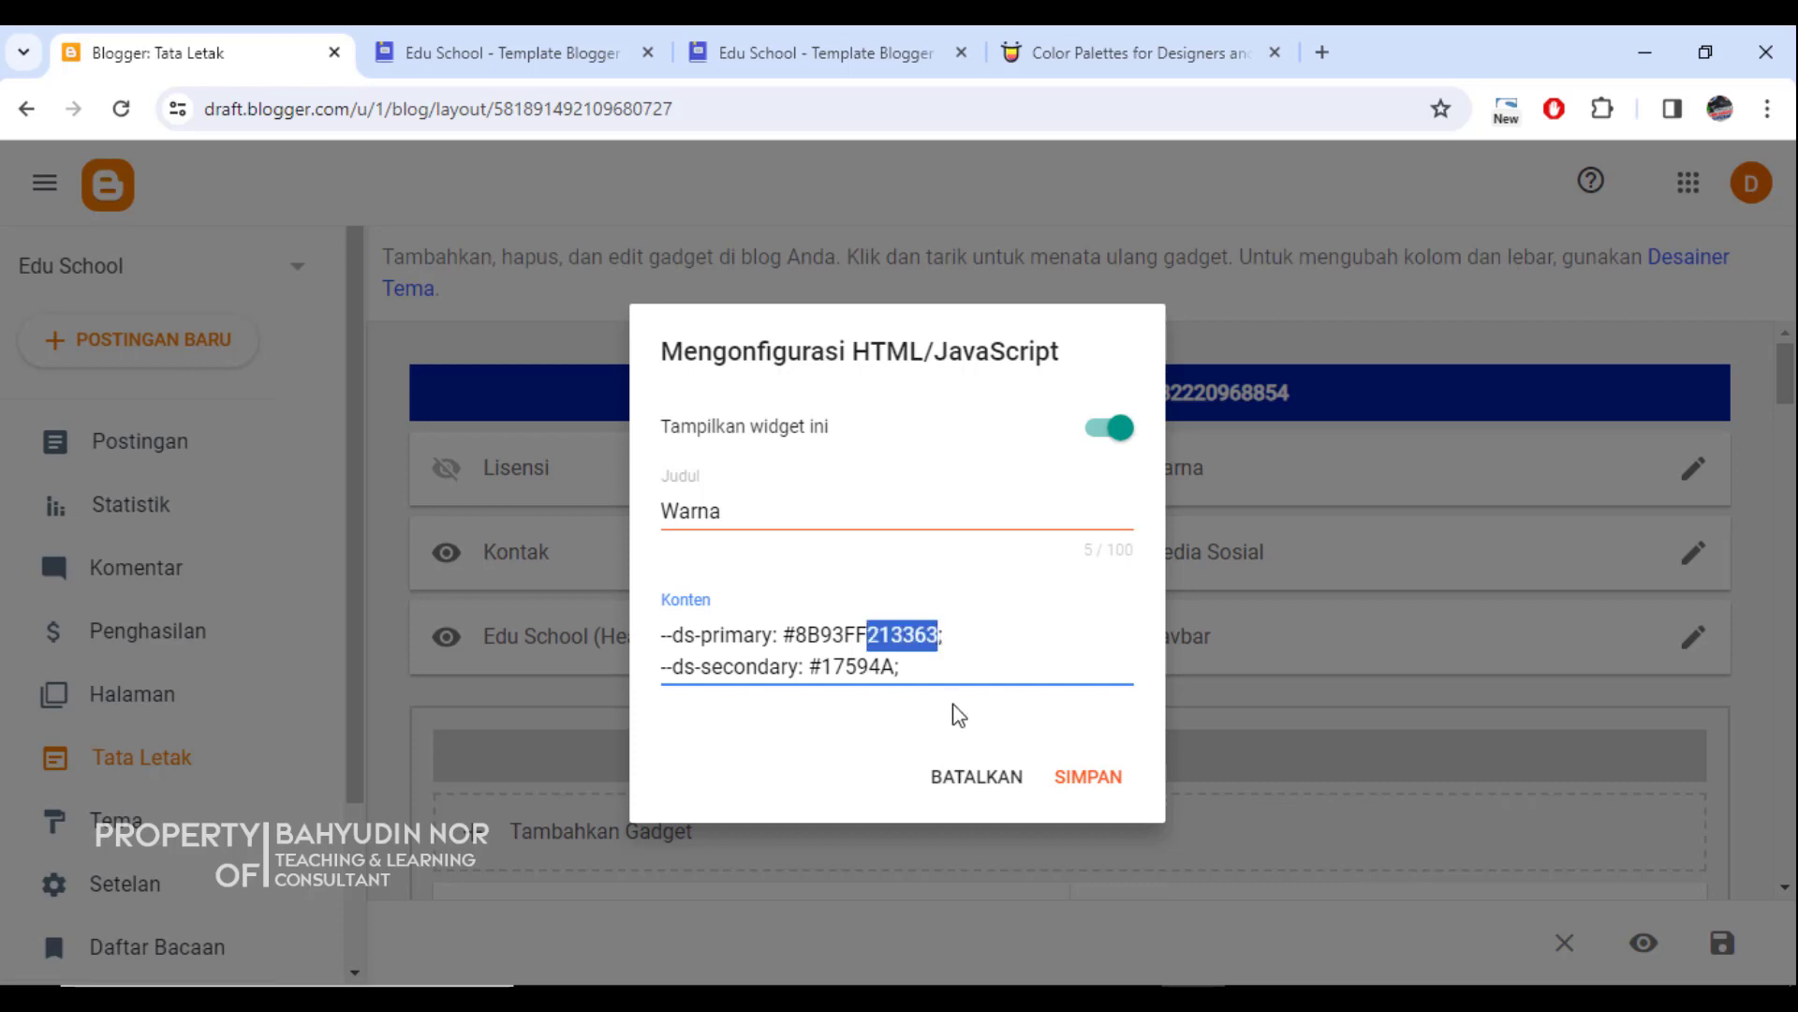
key("BackSpace")
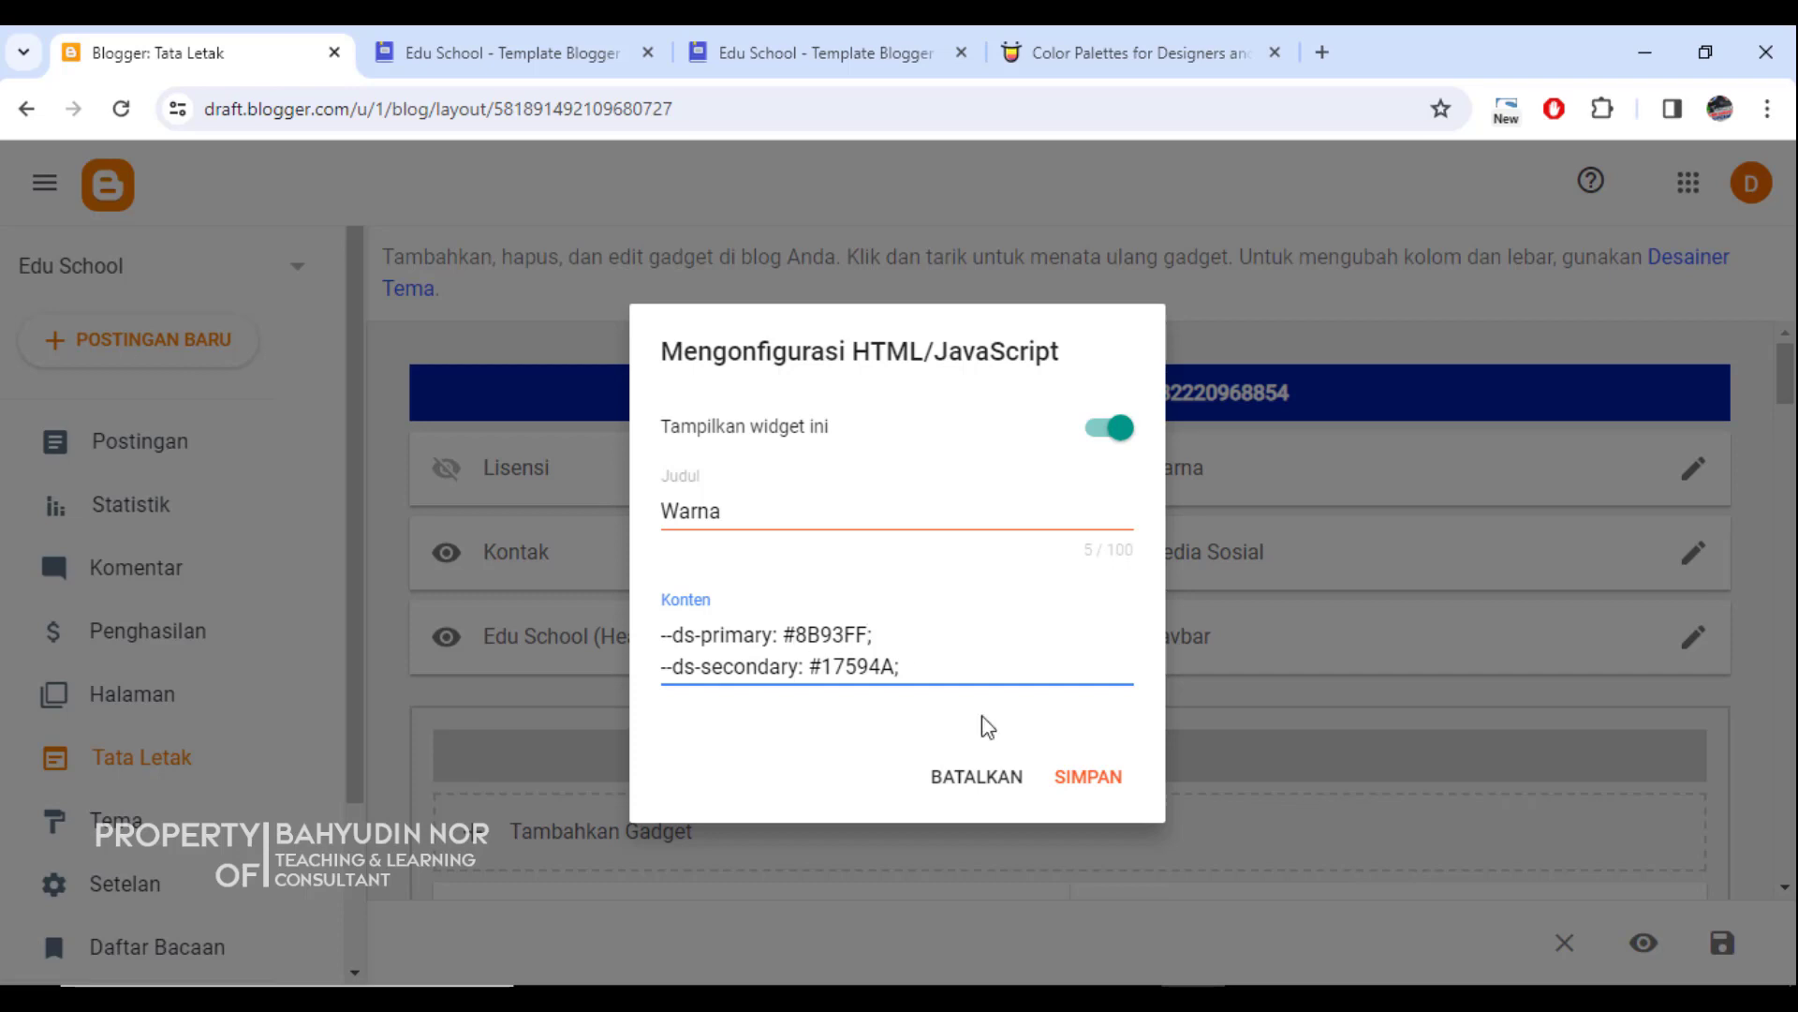
Step: Save the Warna gadget and reload the live Edu School site to check its primary colour
left_click(1078, 782)
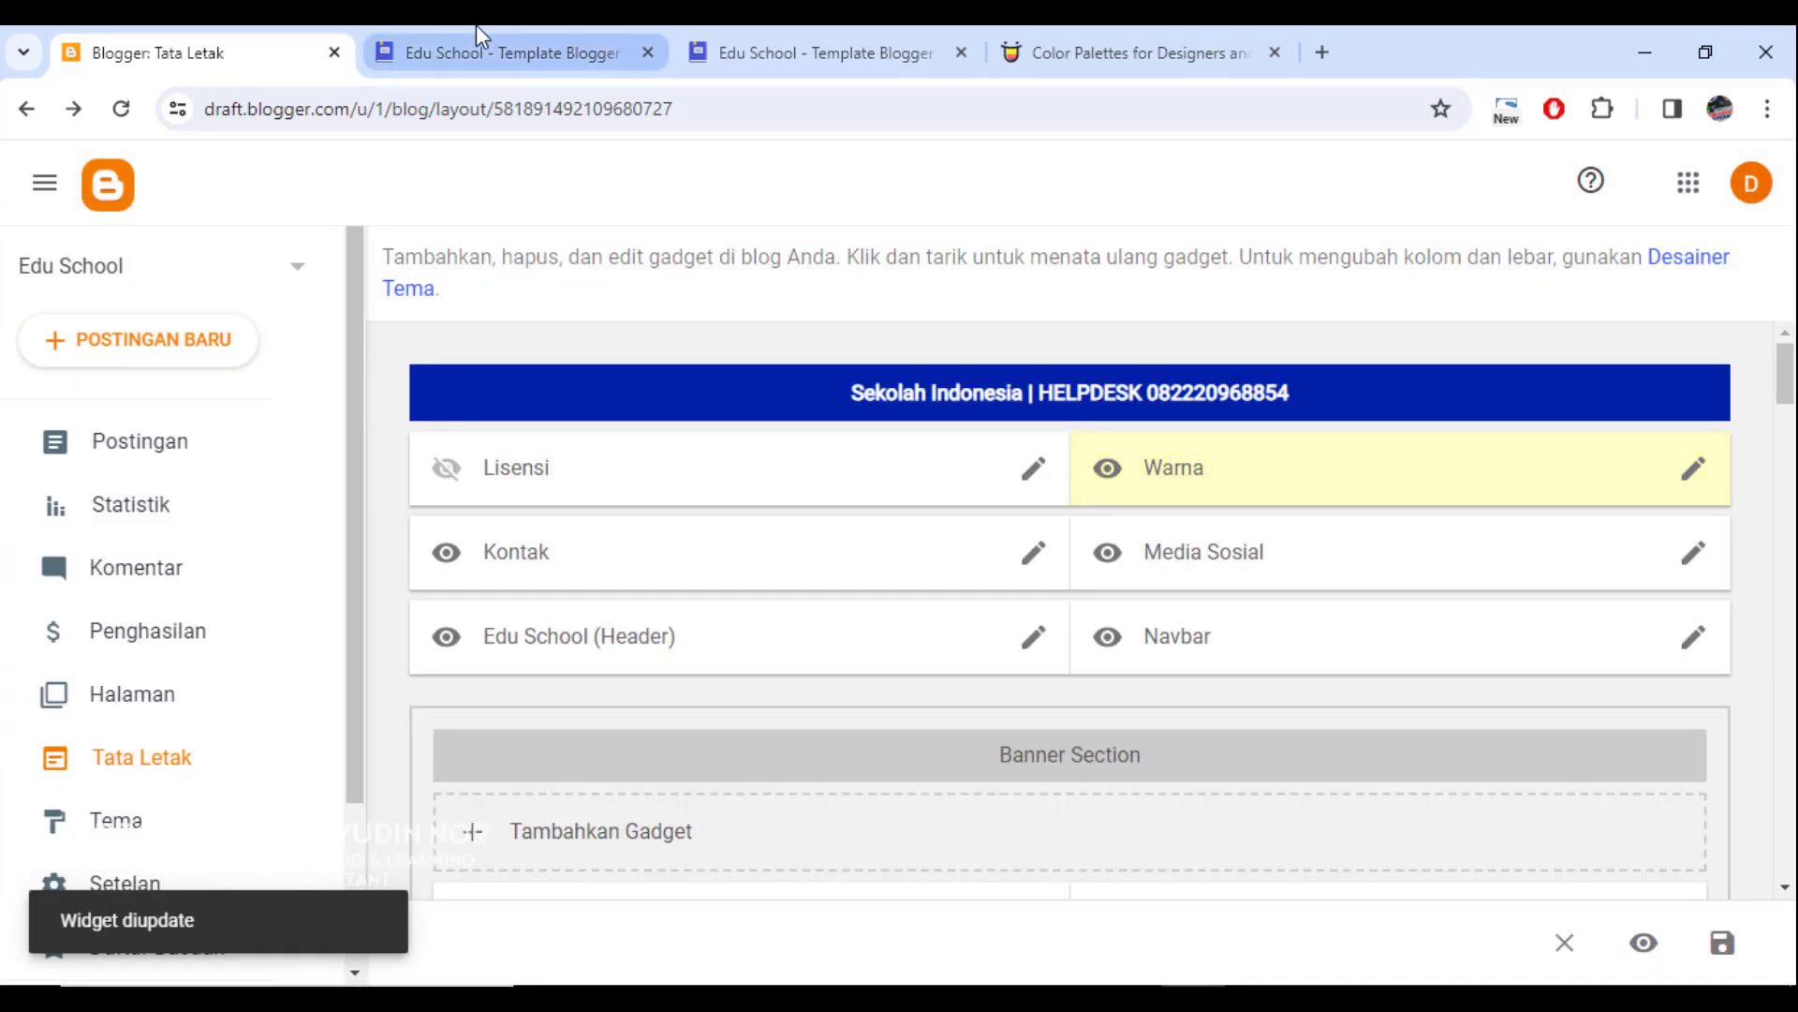
left_click(483, 52)
left_click(121, 109)
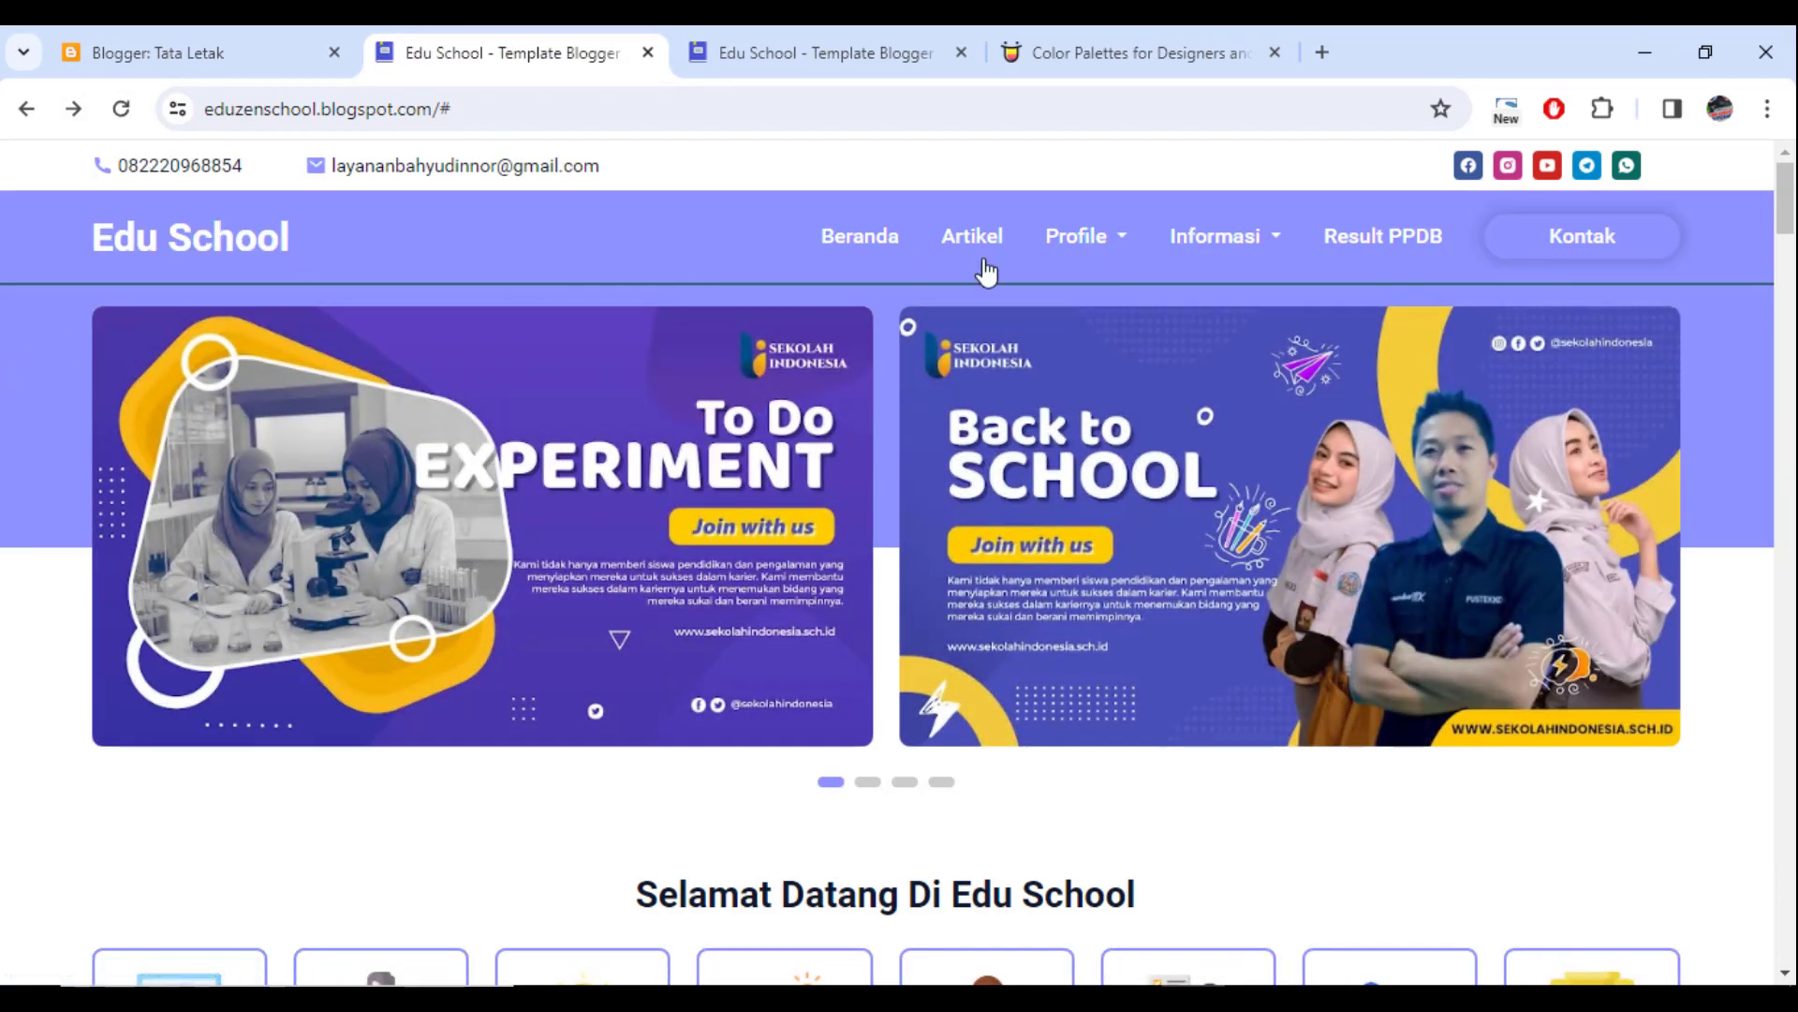
Step: Review the primary colour across the live Edu School homepage, from the header through the shortcuts, Artikel and Pengumuman sections
scroll(956, 379, "down", 4)
scroll(957, 379, "up", 4)
scroll(522, 646, "down", 7)
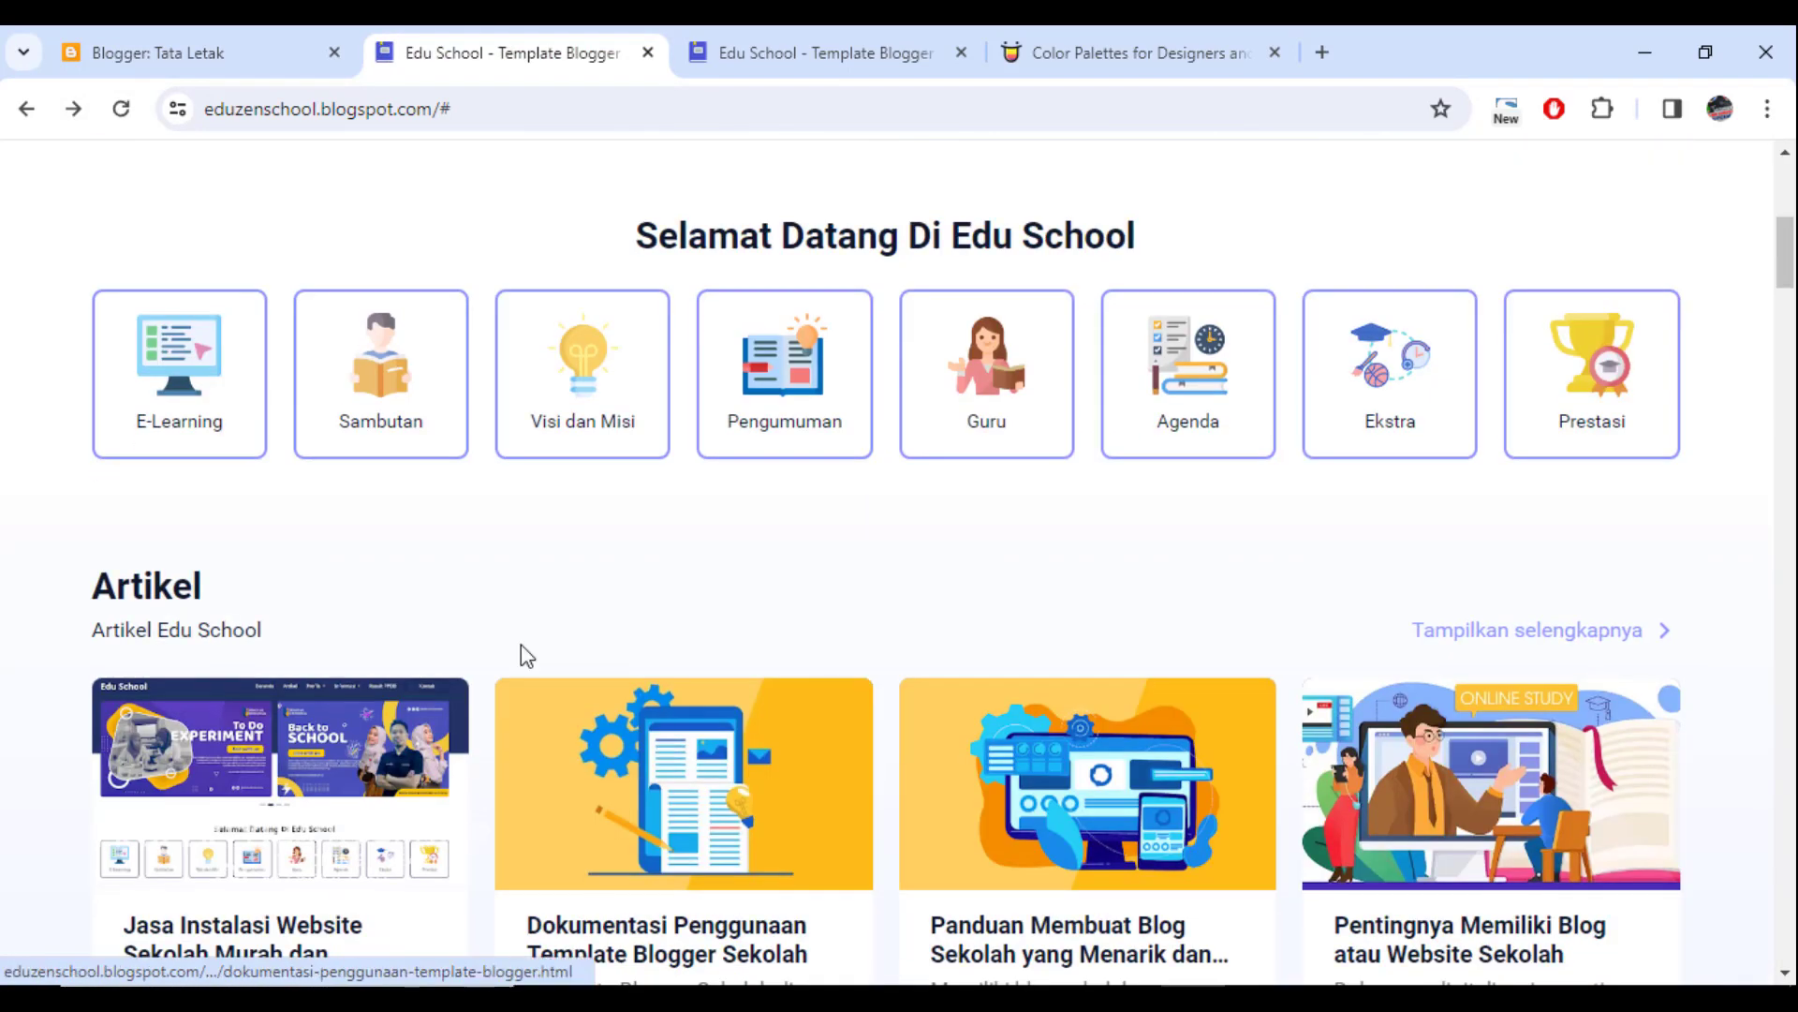
scroll(466, 510, "down", 5)
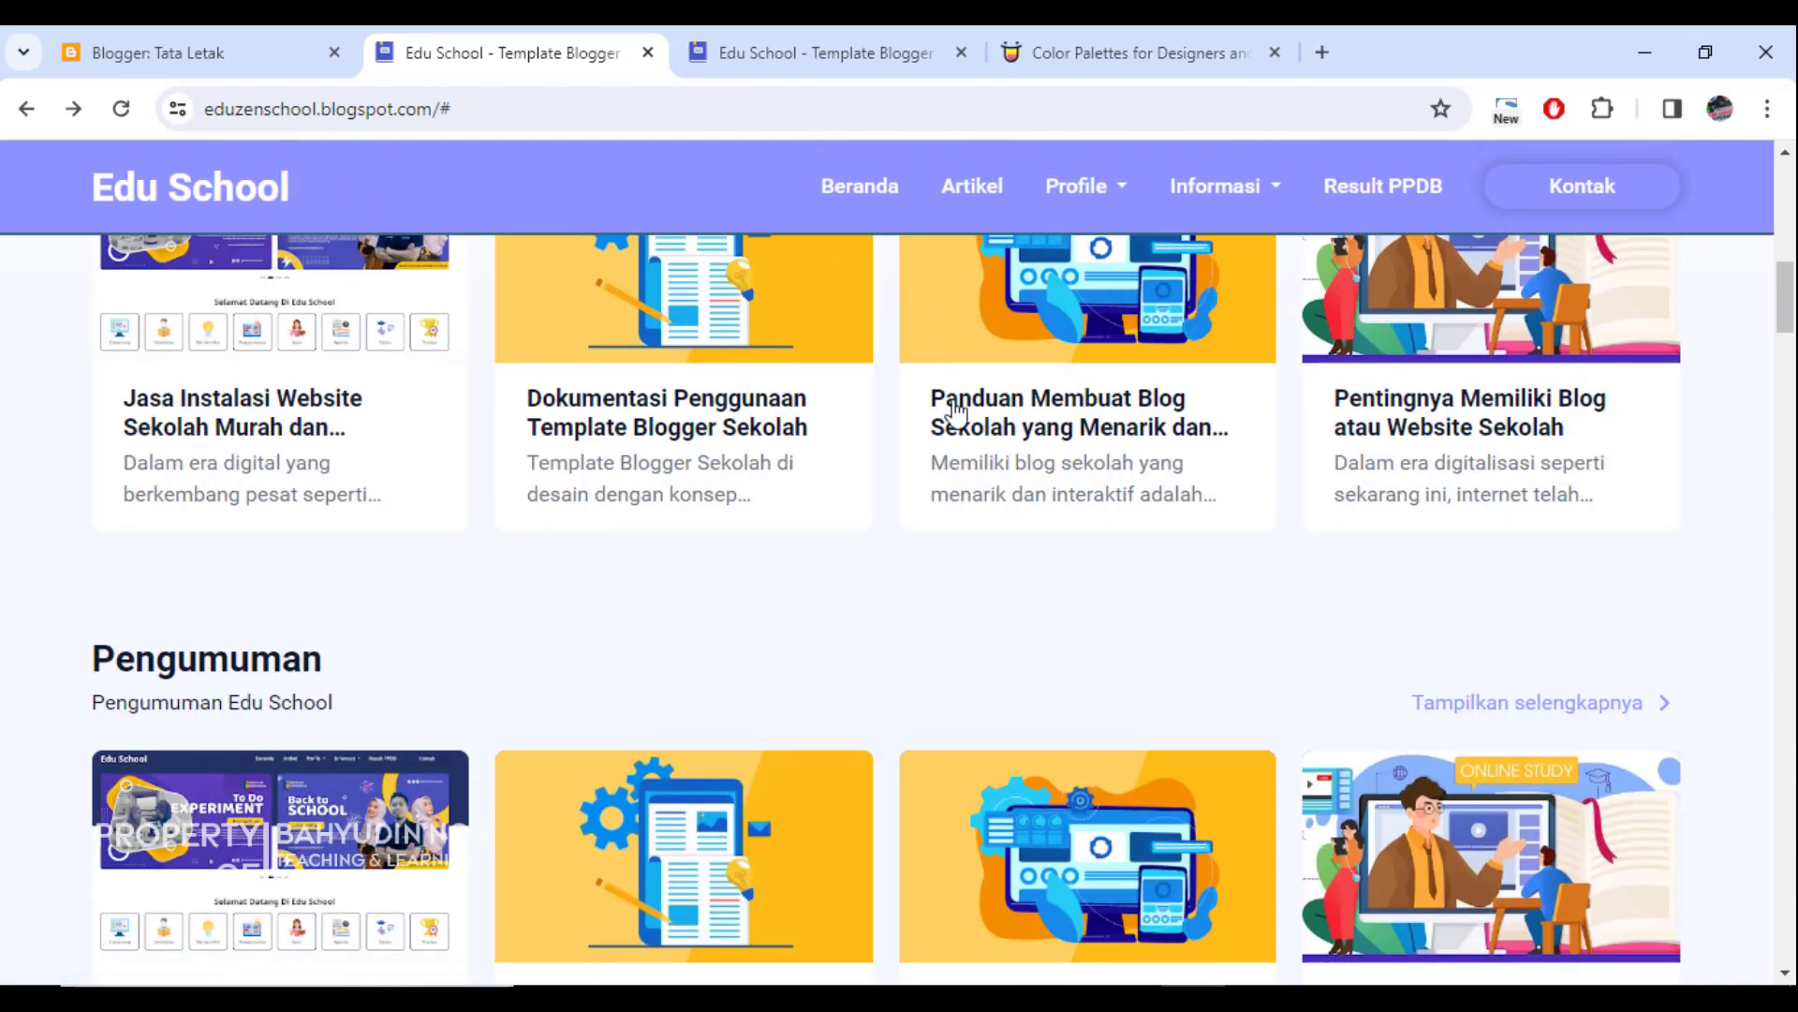
scroll(957, 409, "up", 12)
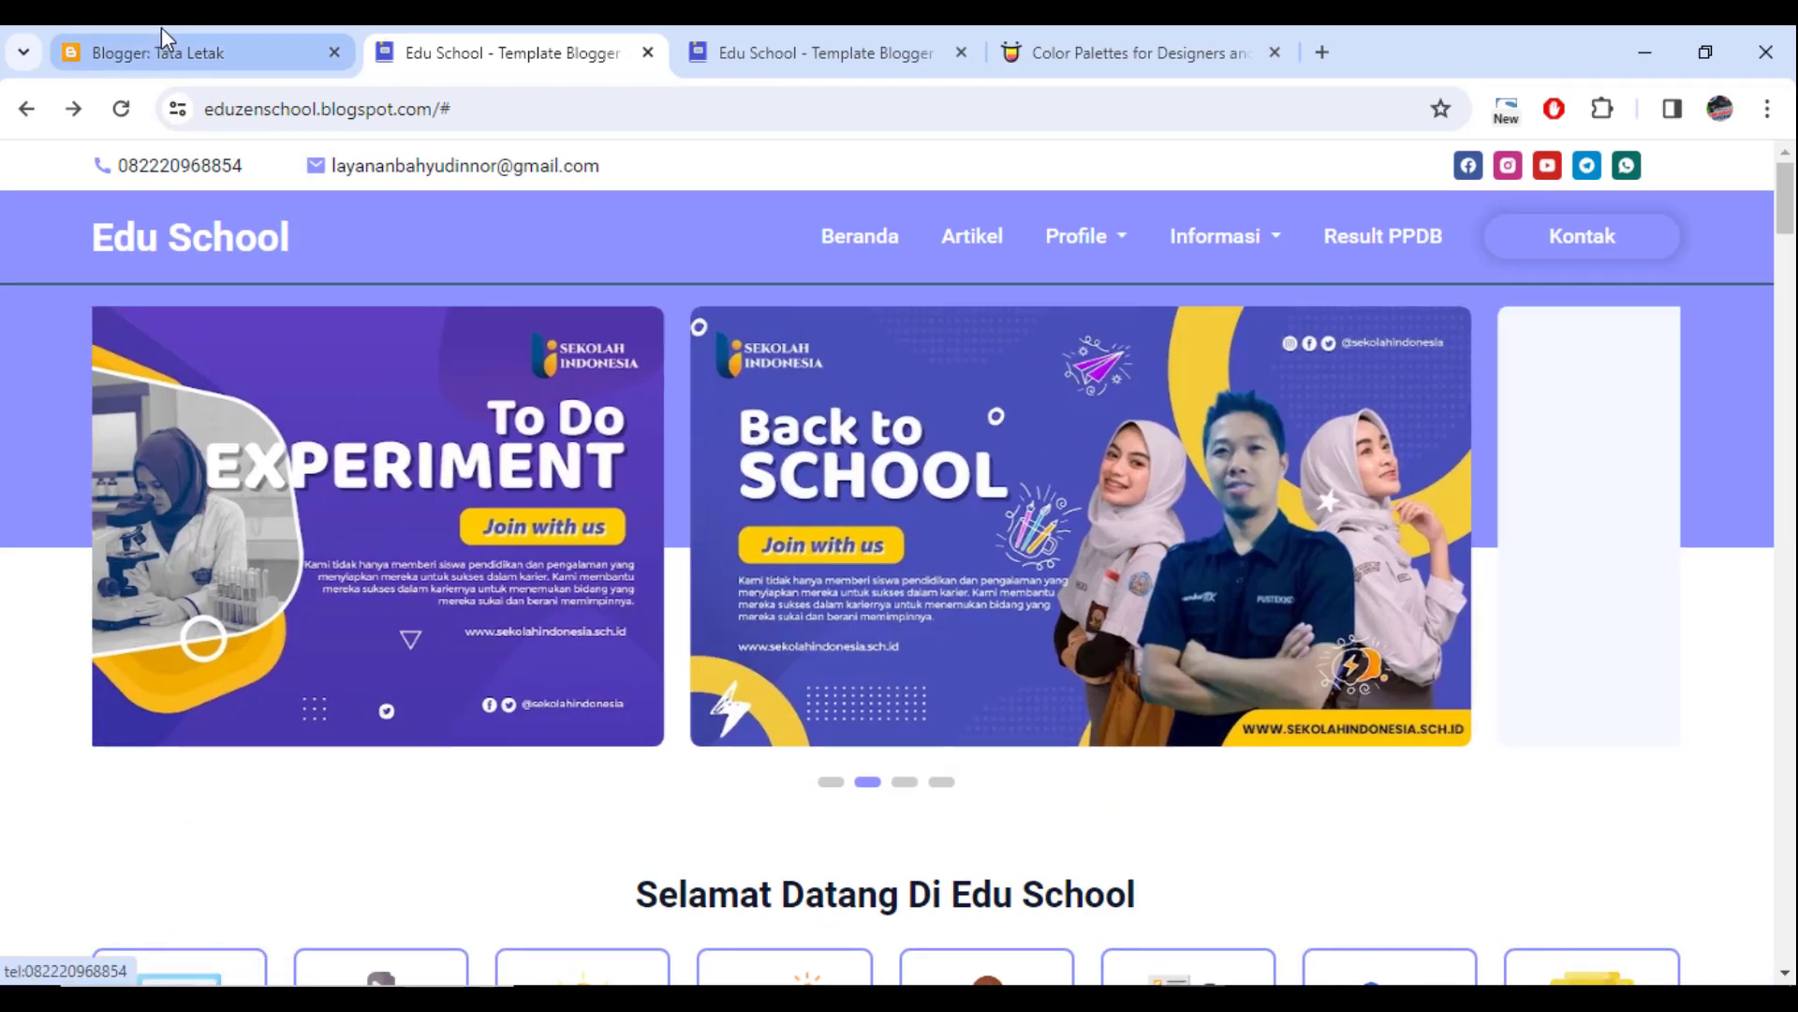
Step: Return to Blogger, re-enter the --ds-primary colour code in the Warna gadget's content, and save the gadget
left_click(165, 39)
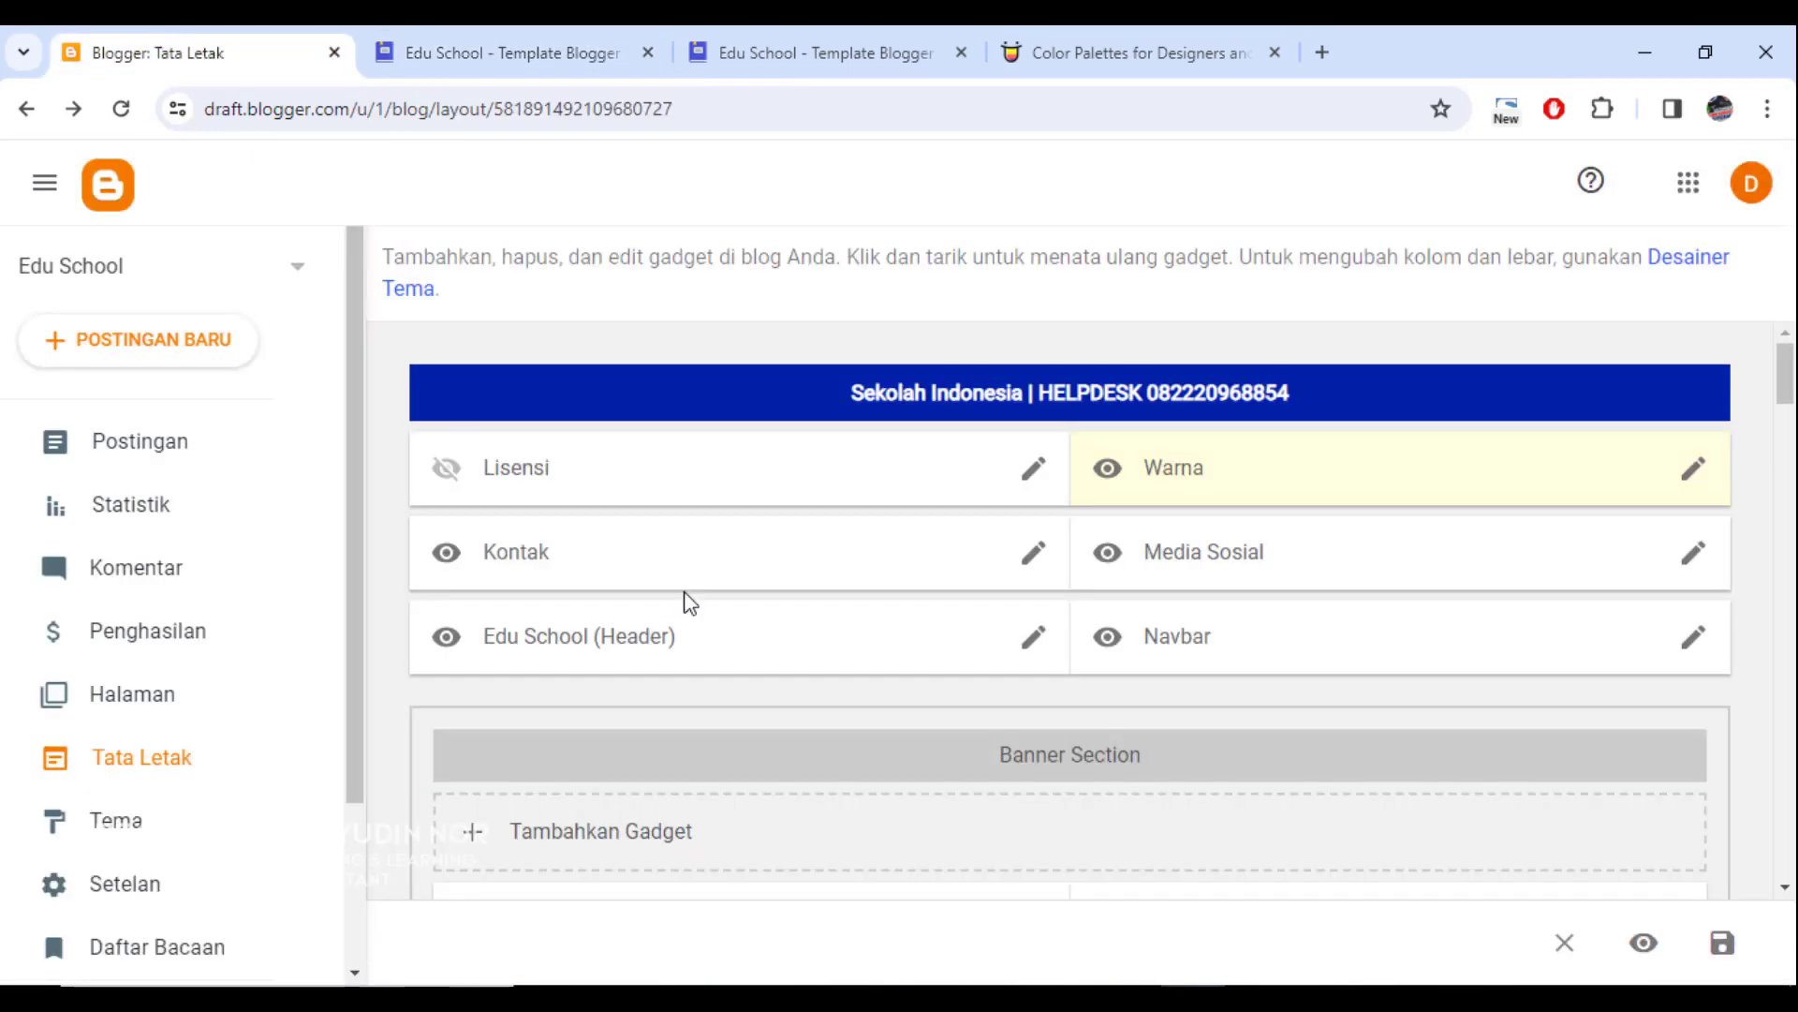
left_click(1689, 474)
double_click(809, 637)
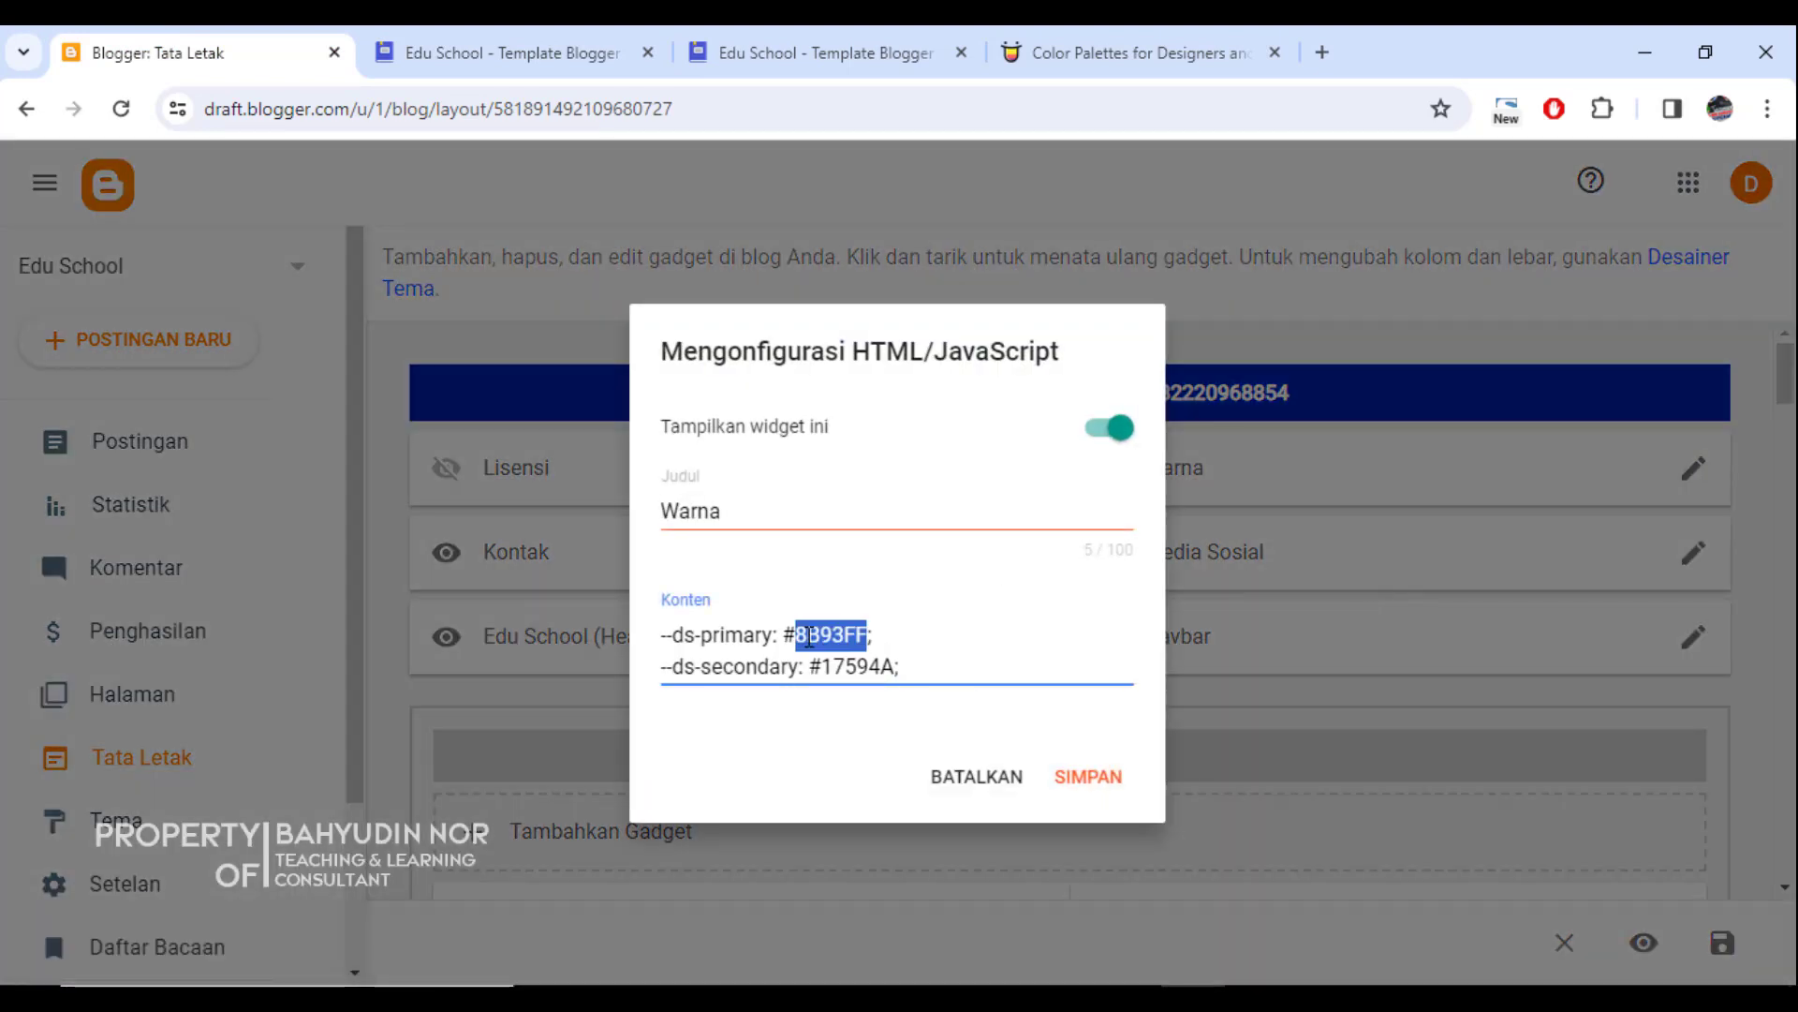
key("ctrl+v")
left_click(1068, 785)
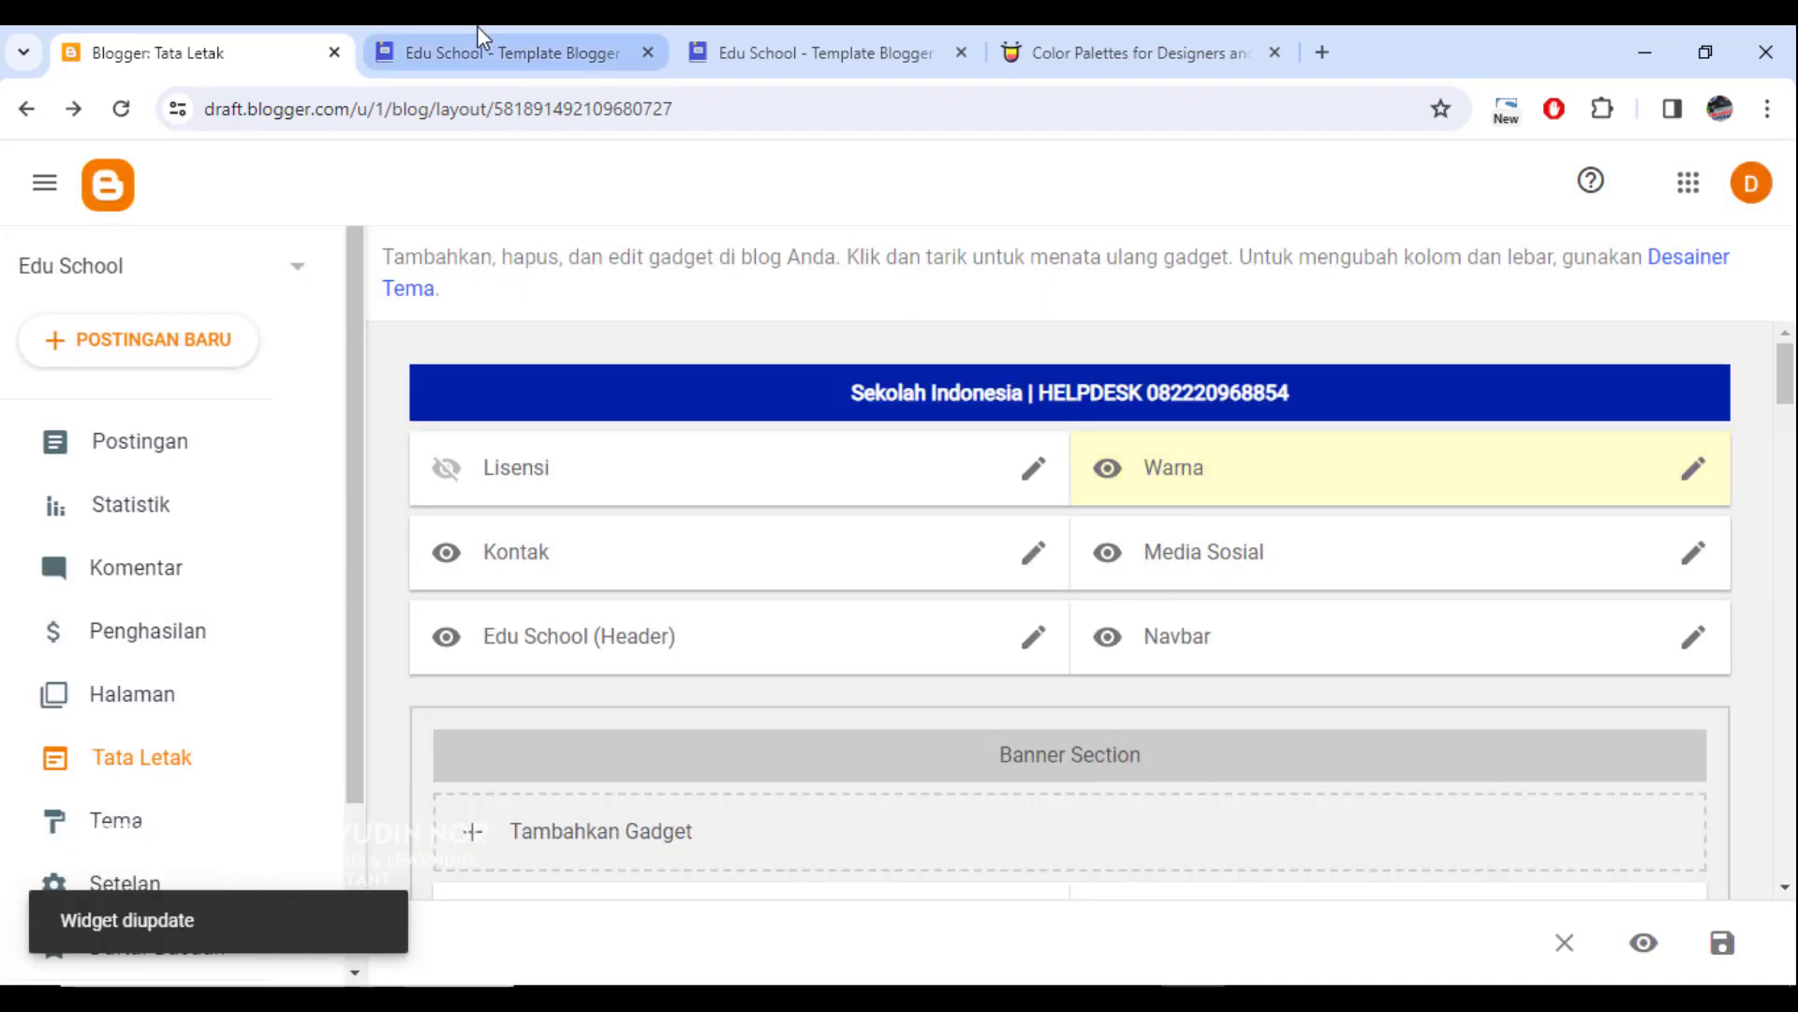
Step: Compare the live site's social icons with the Media Sosial gadget's links, inspect the instagram entry's URL, and close the gadget without saving
left_click(478, 49)
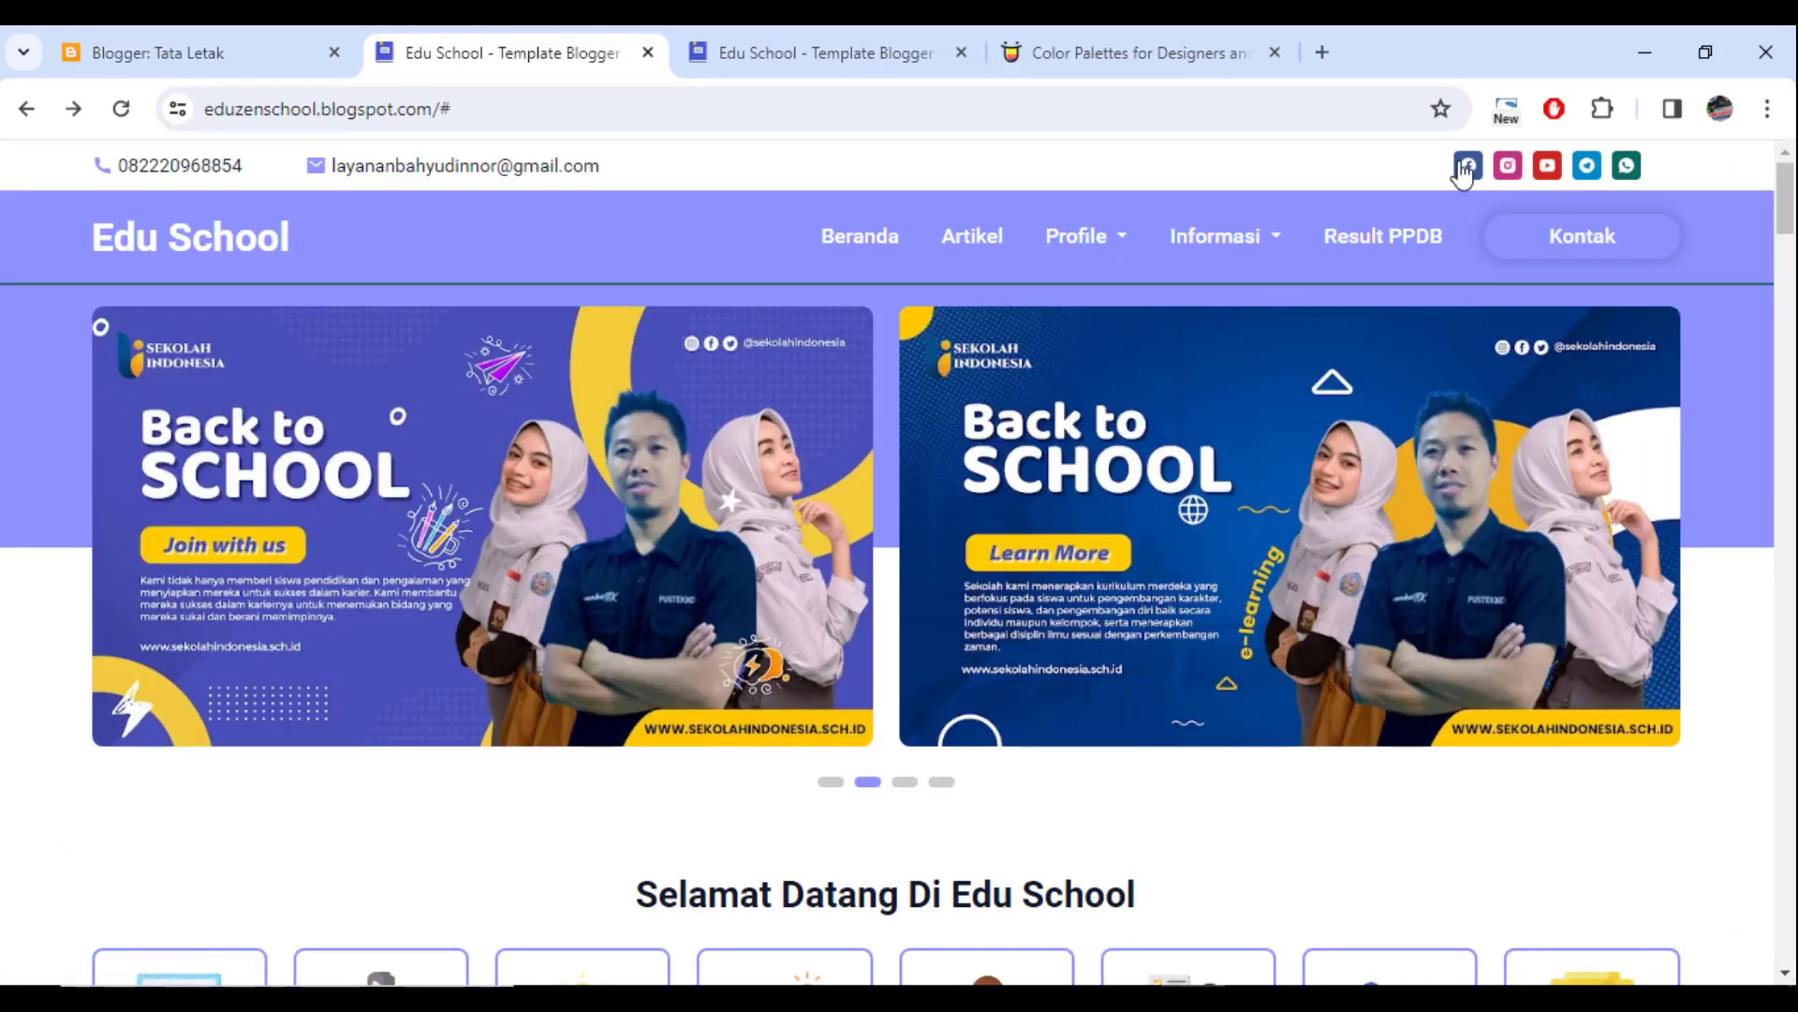
left_click(234, 42)
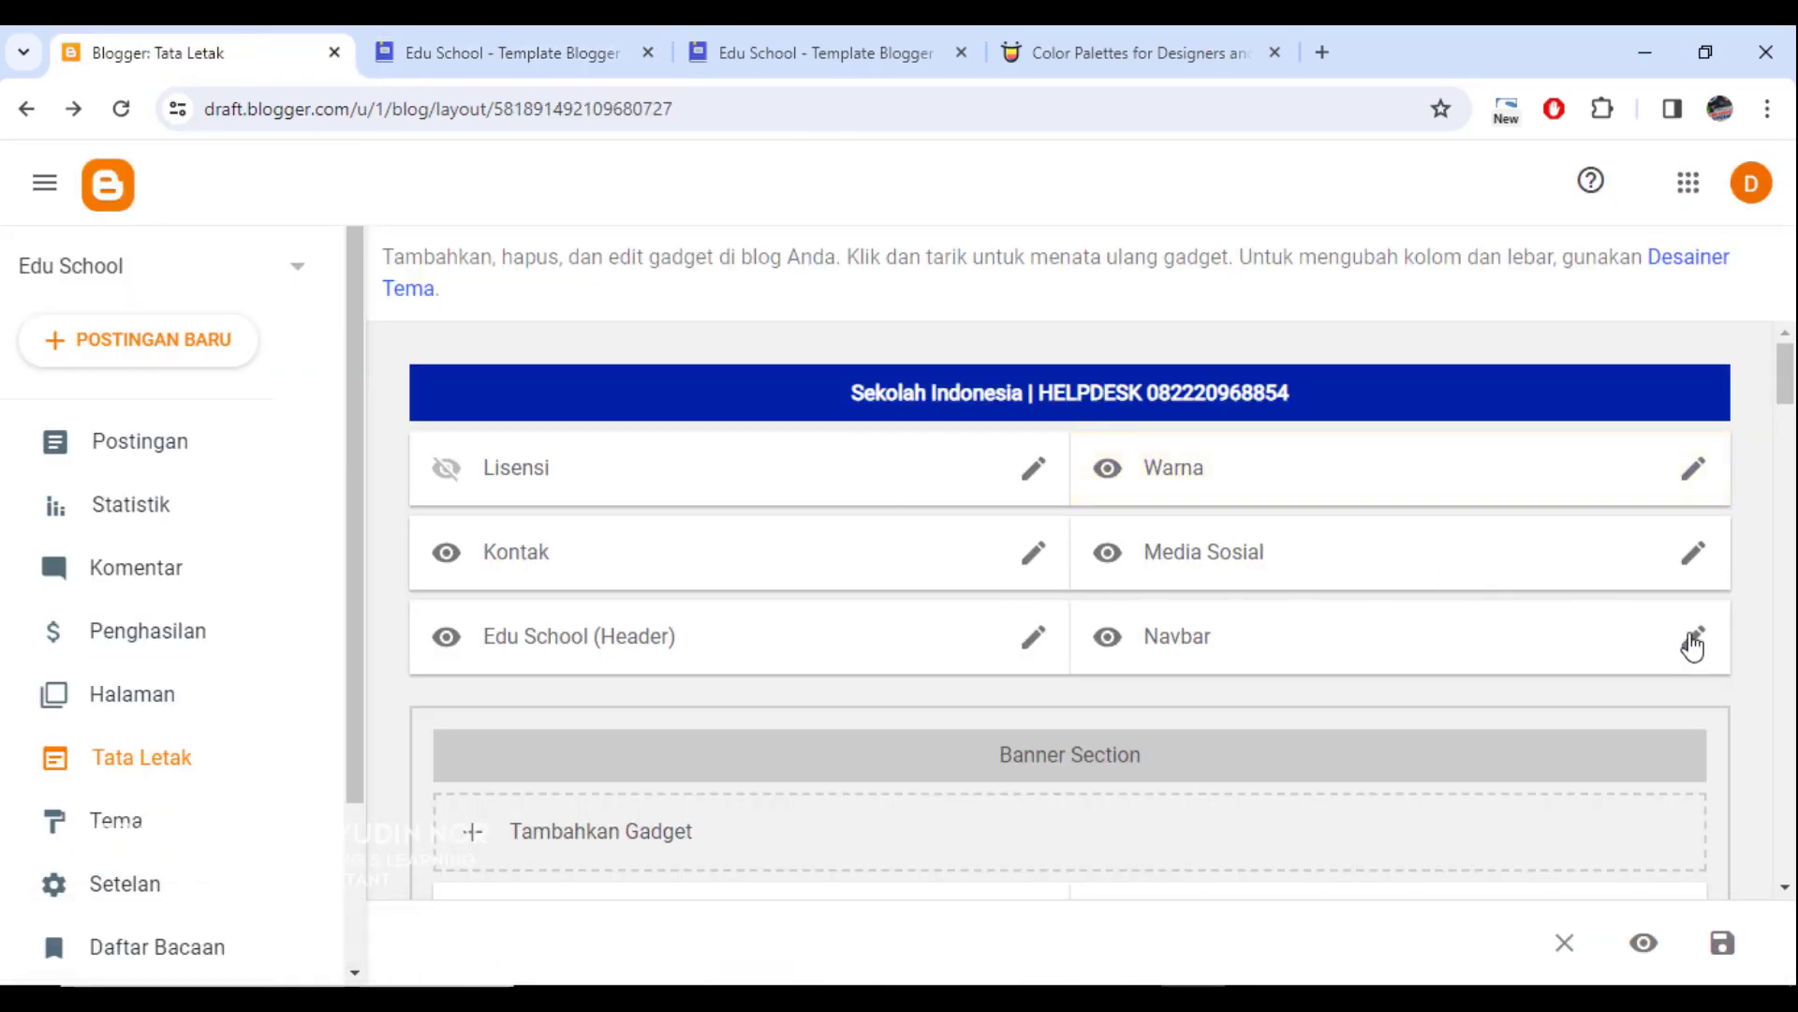
left_click(1693, 562)
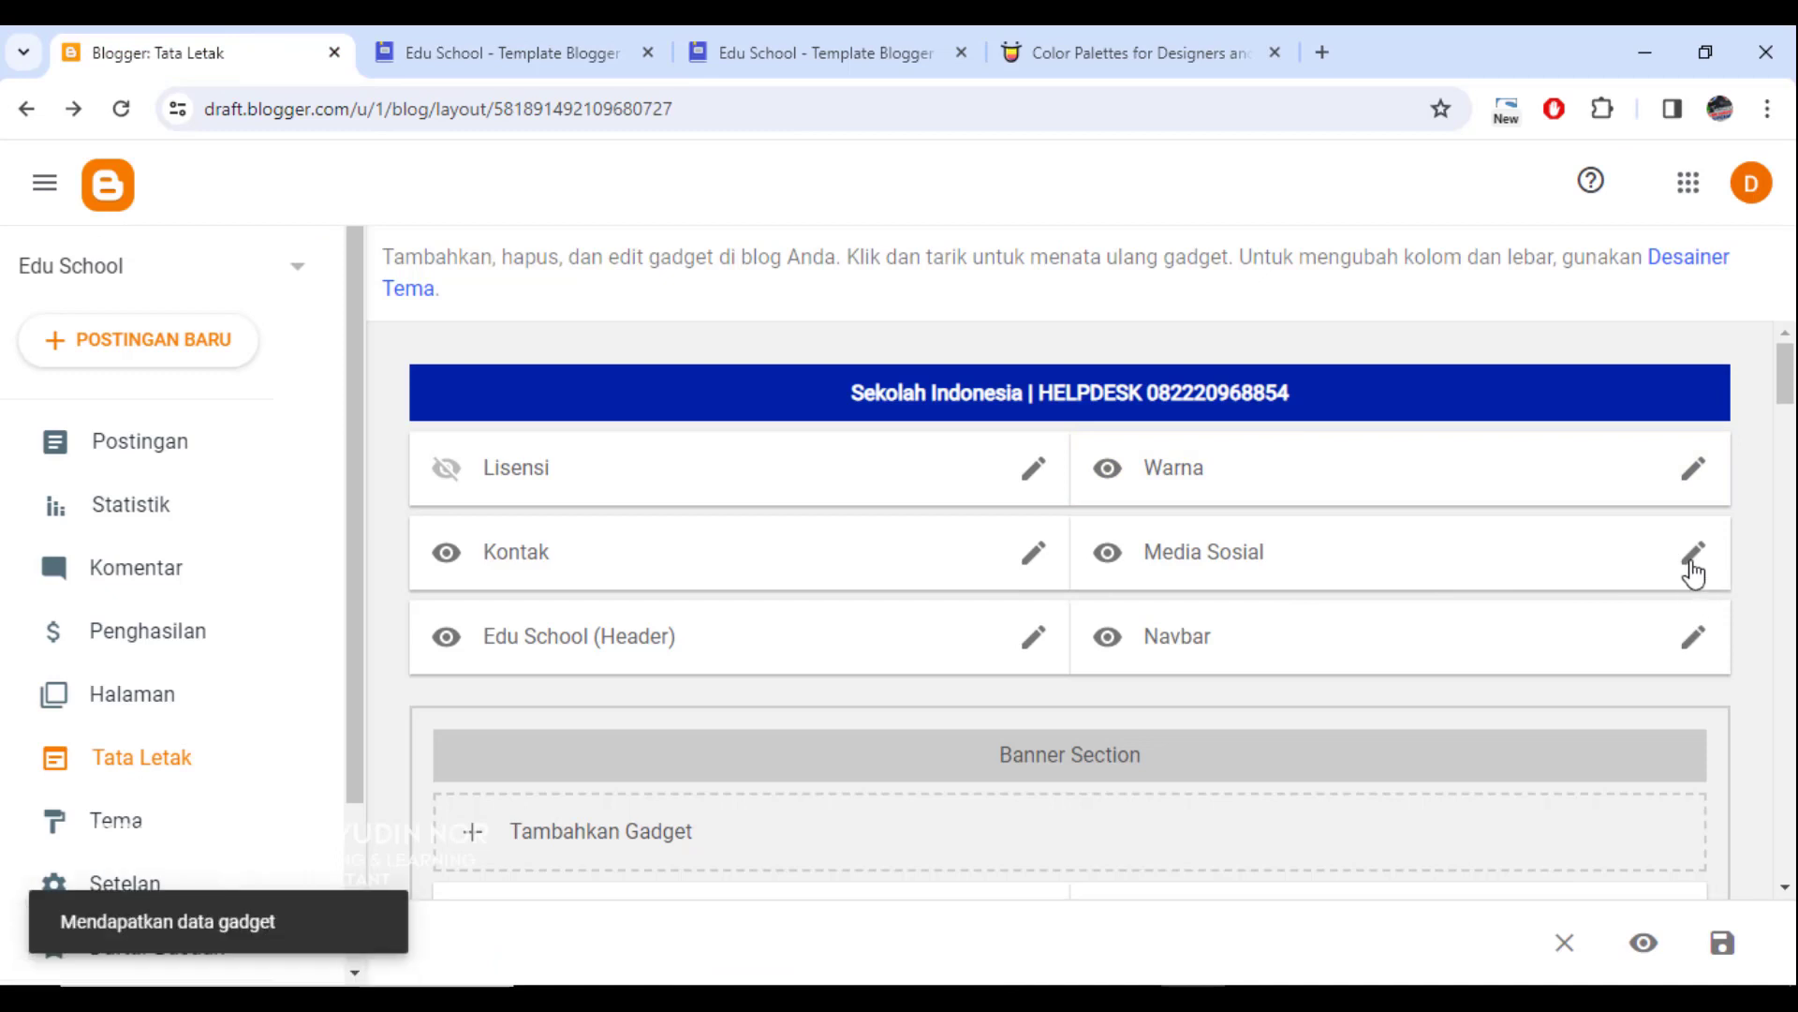
scroll(796, 610, "down", 5)
scroll(743, 625, "down", 1)
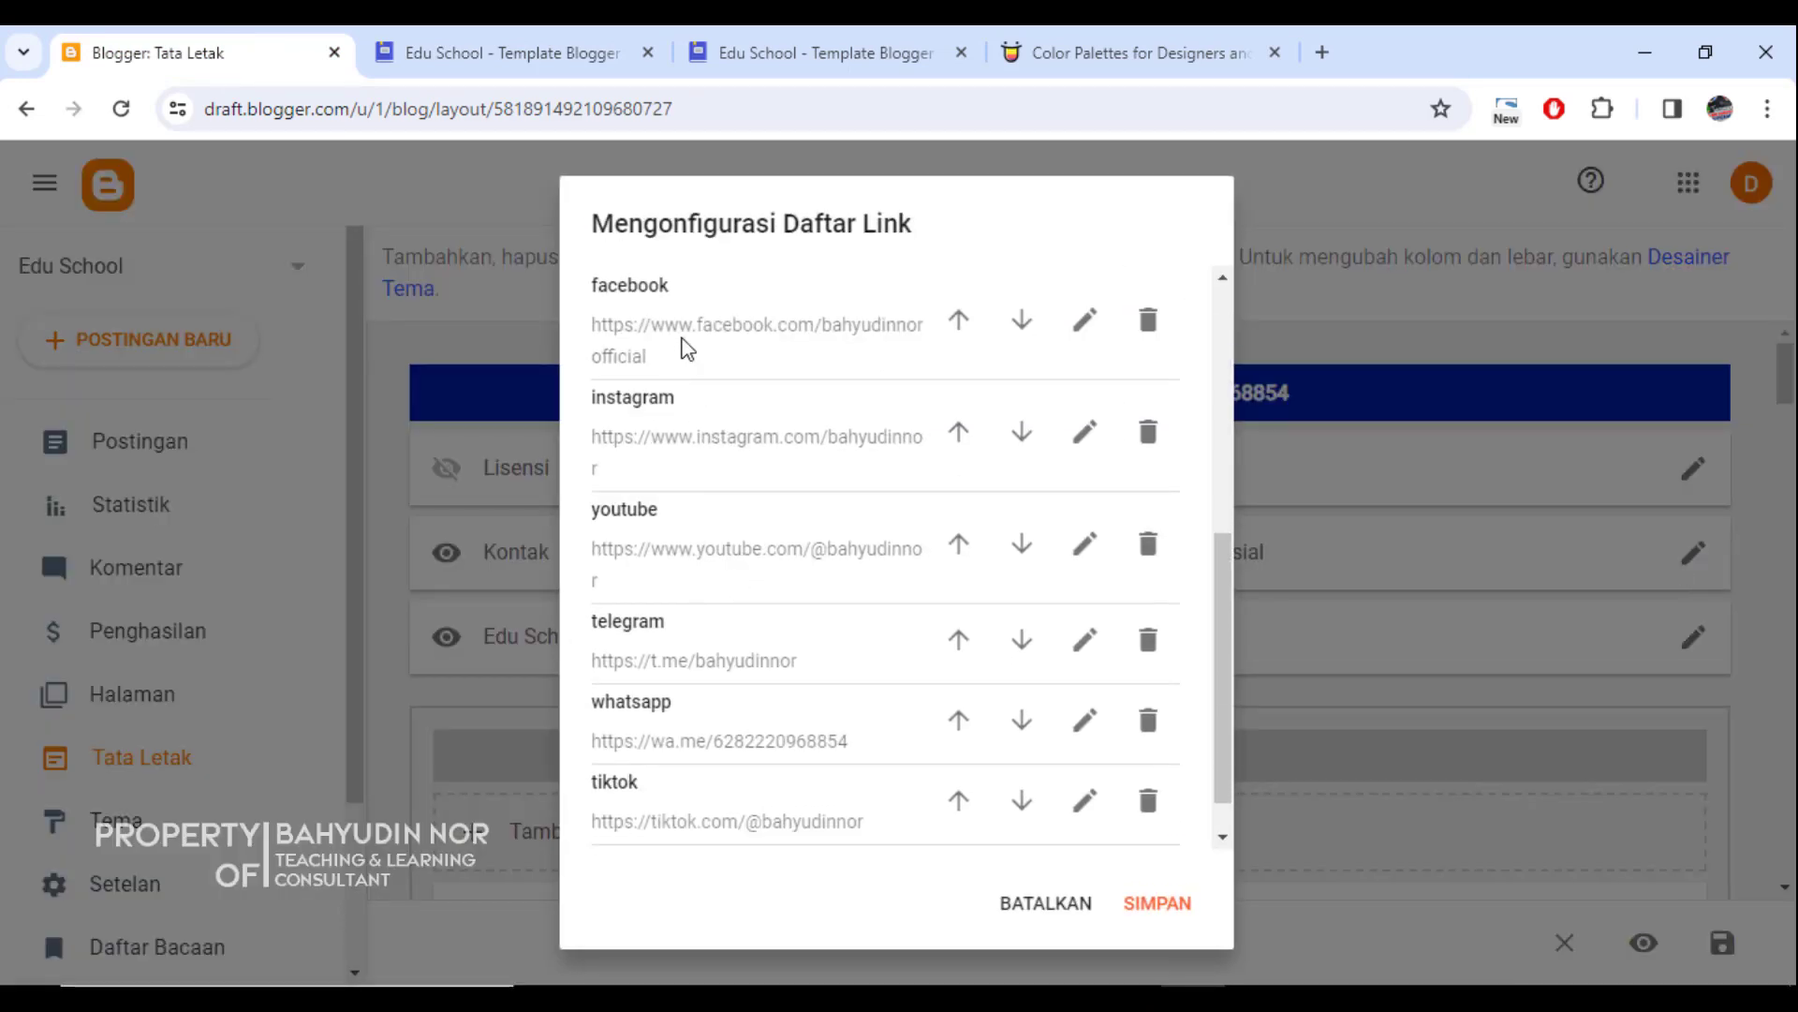
scroll(683, 454, "down", 1)
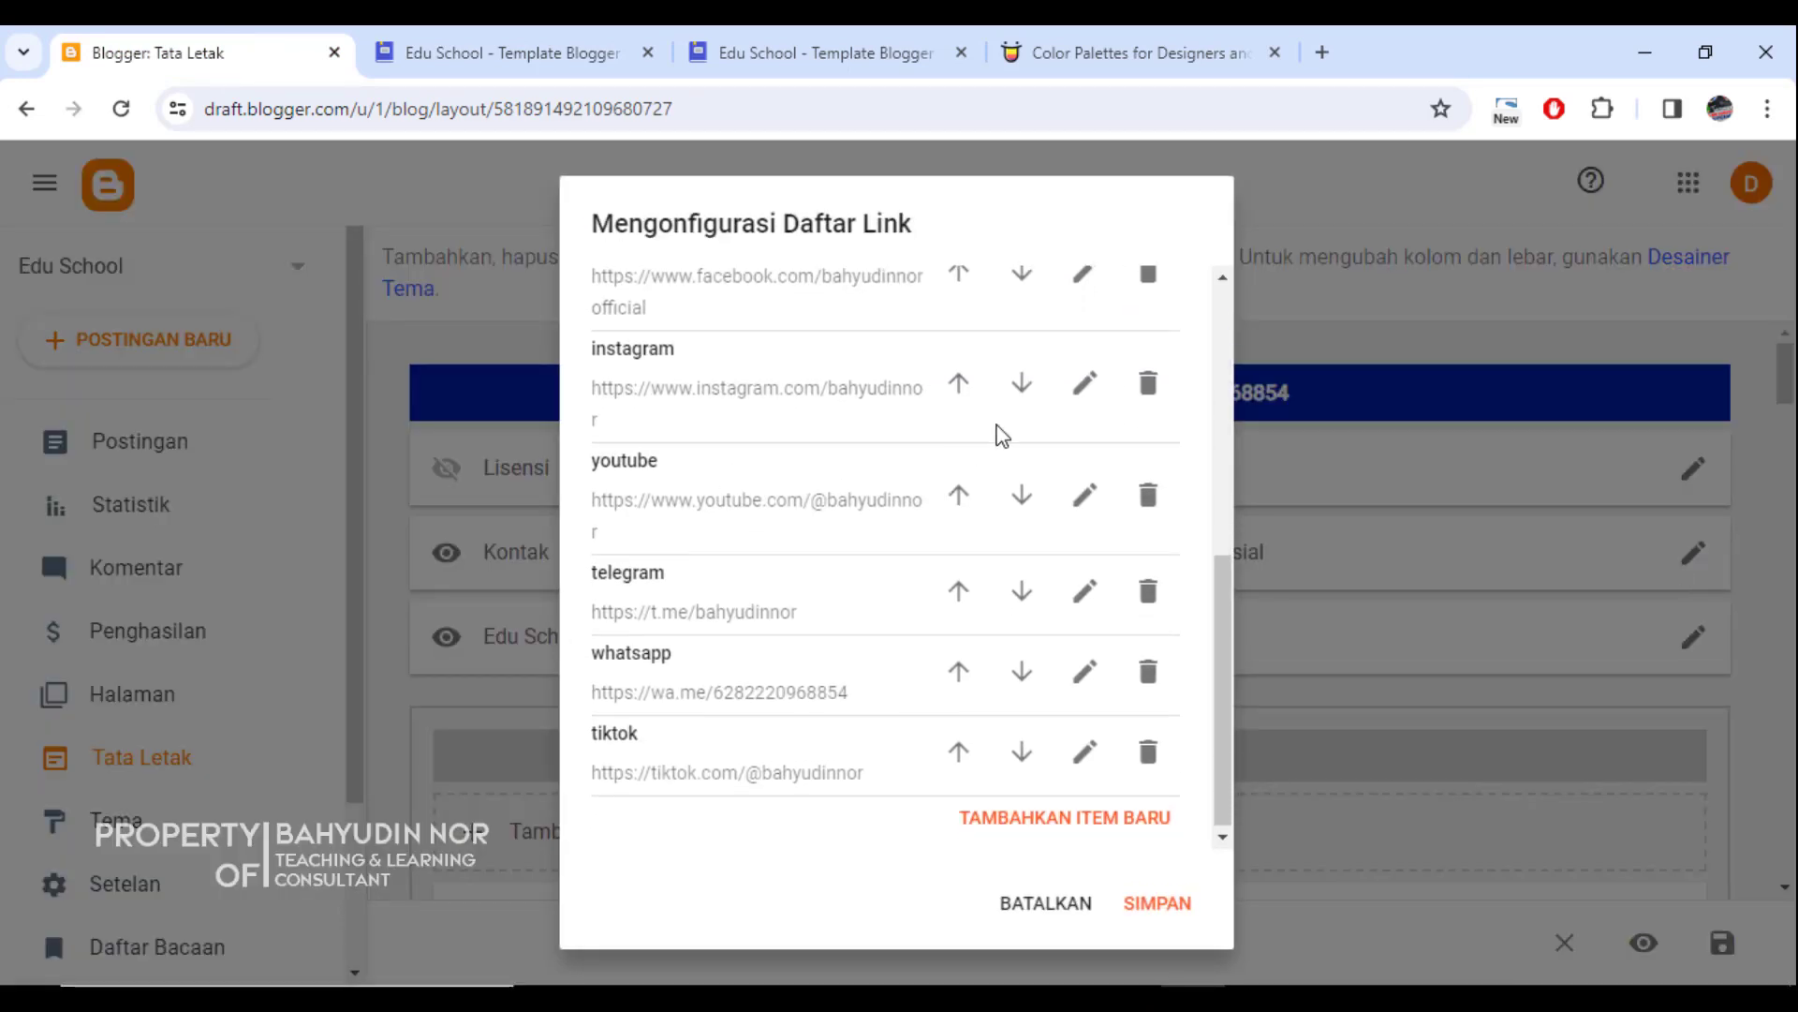
left_click(1085, 384)
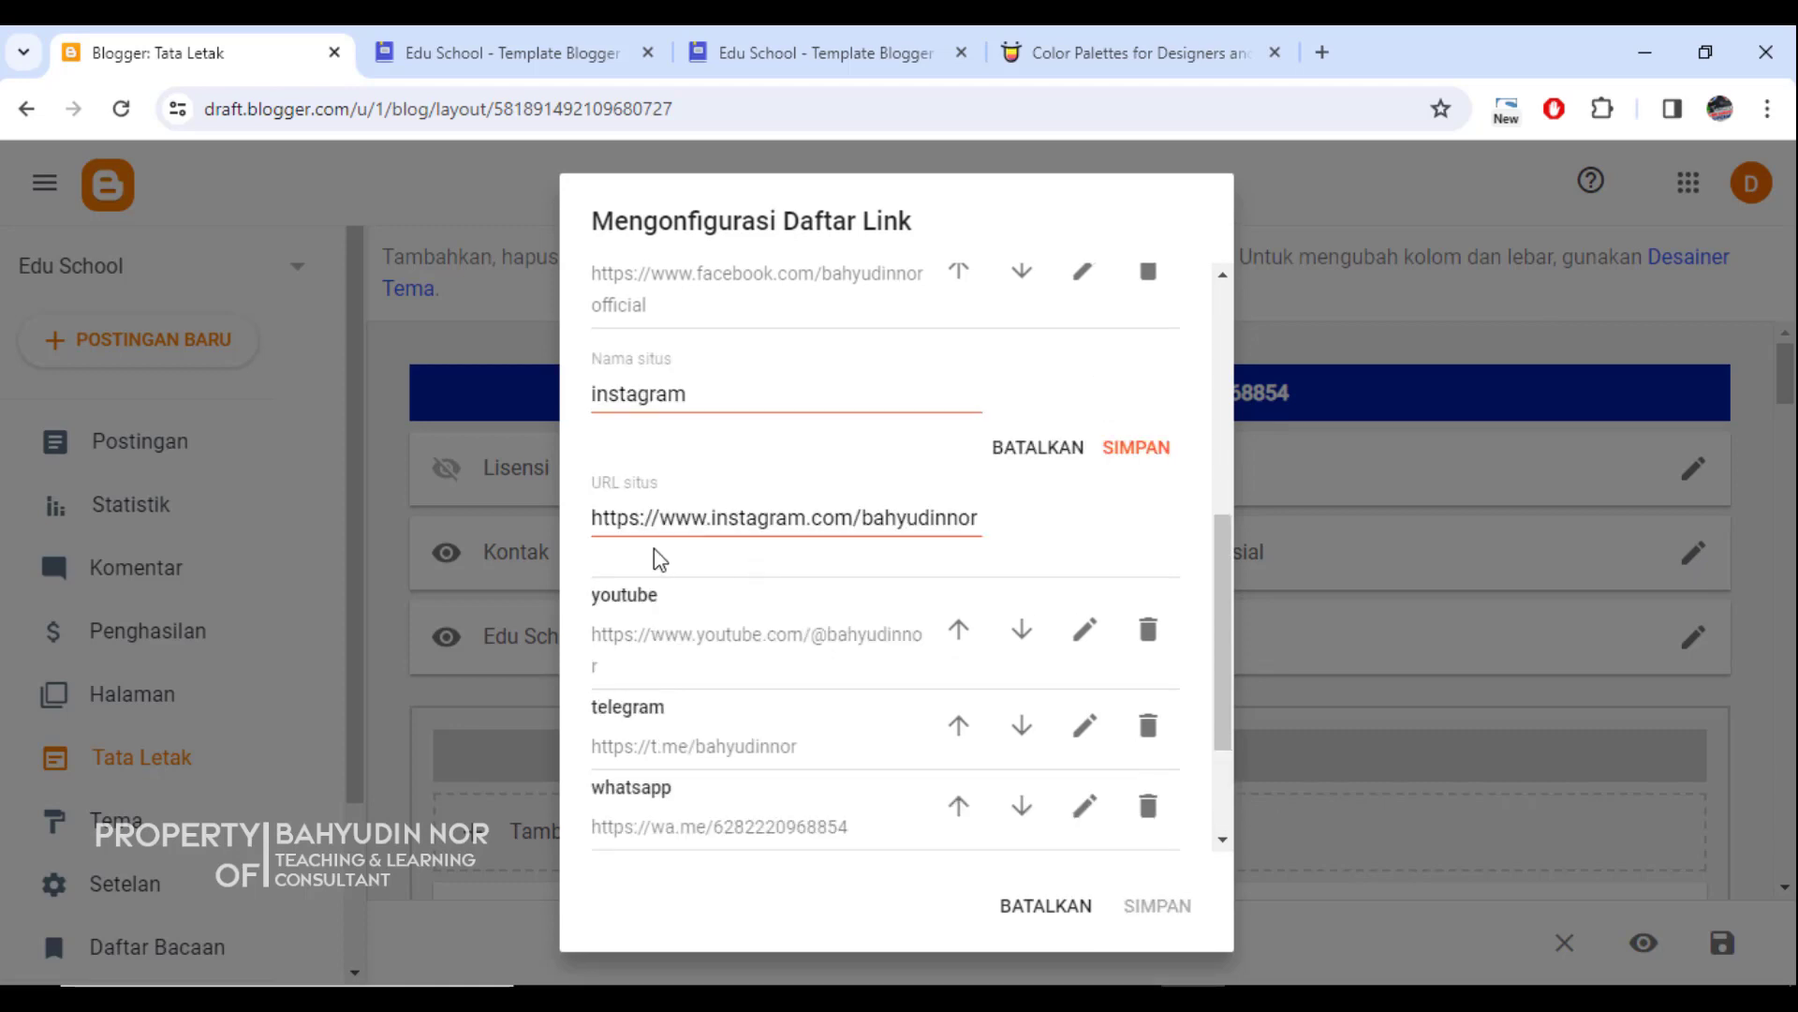
left_click_drag(613, 521, 1035, 530)
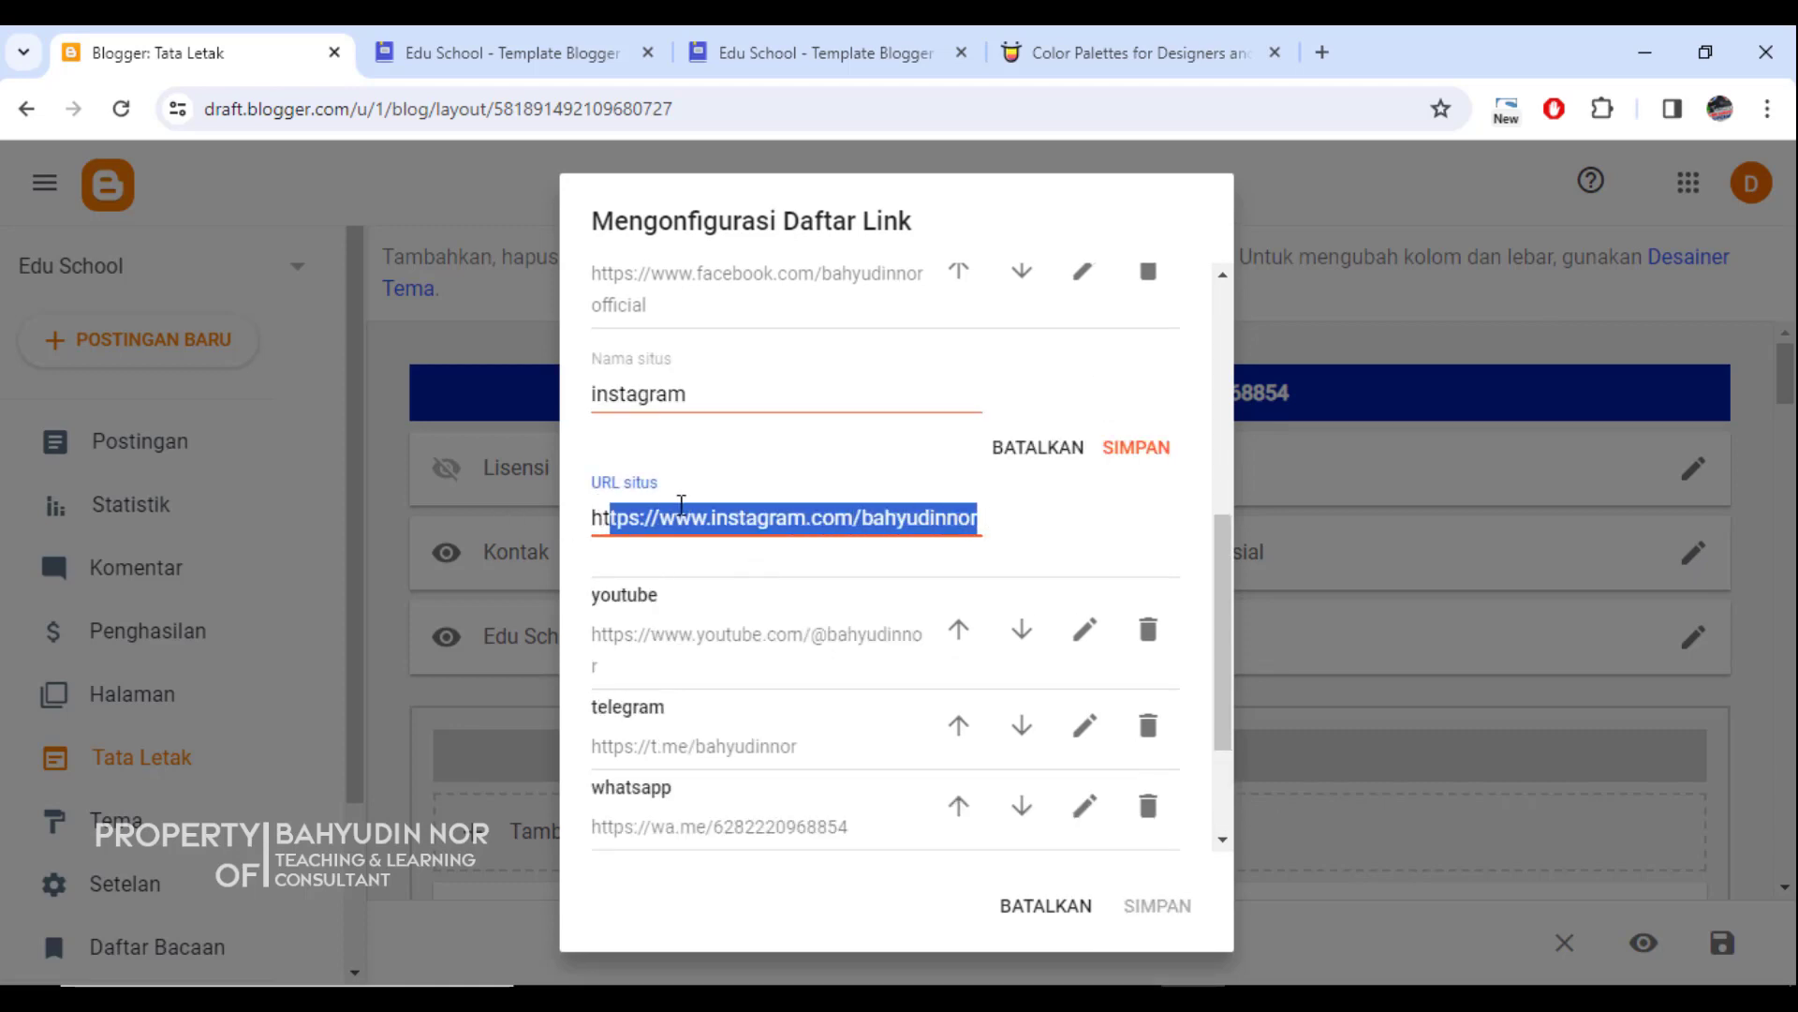
scroll(743, 646, "down", 2)
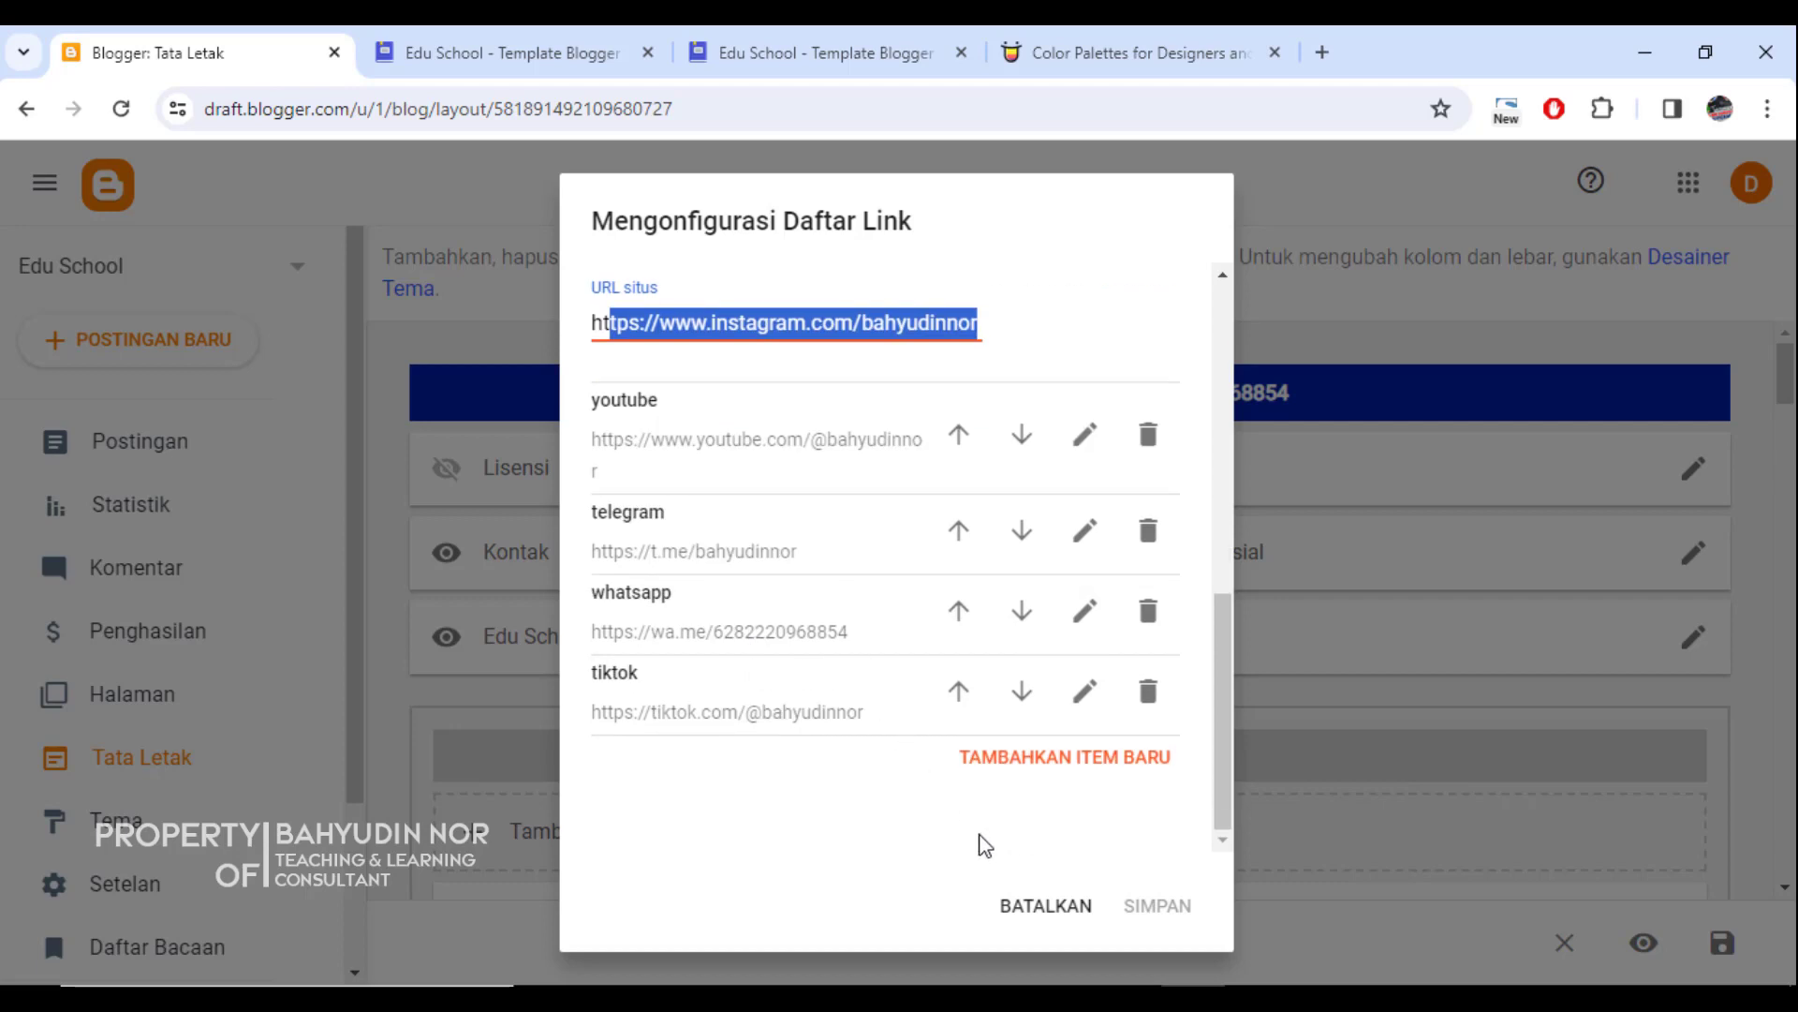
left_click(1045, 913)
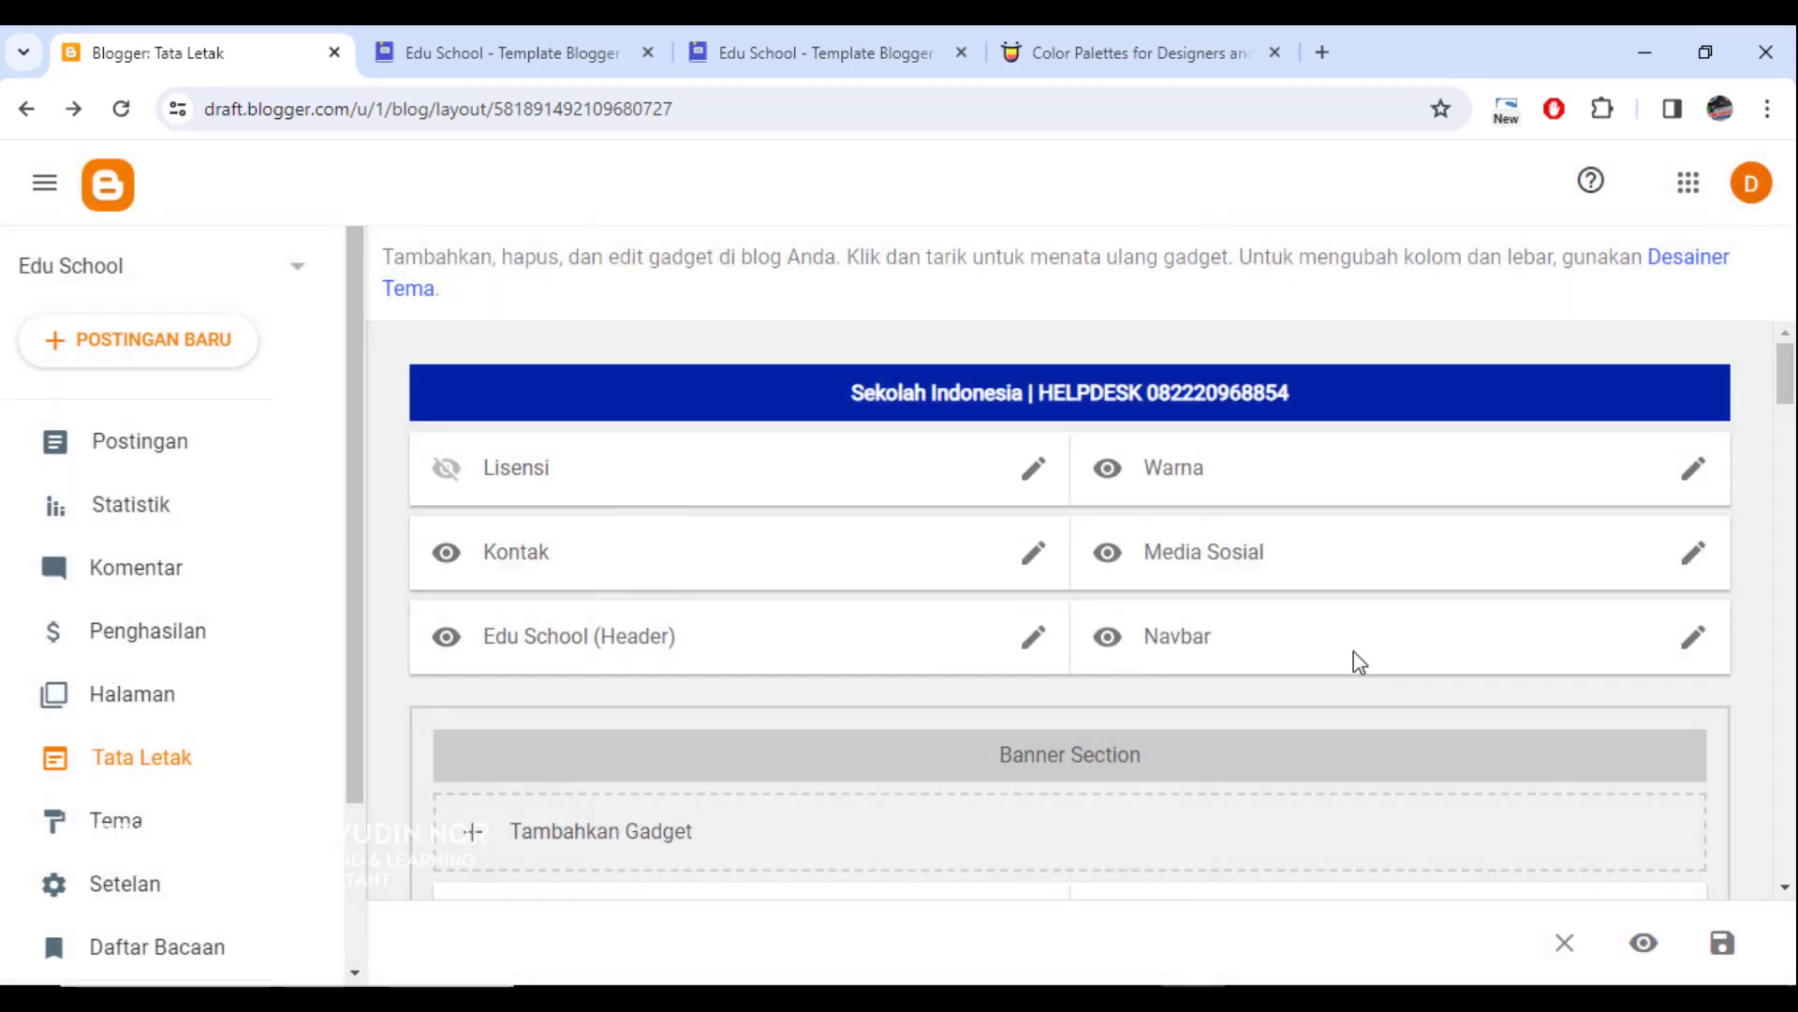
Step: Examine the Navbar gadget's menu code and link targets against the live site's navigation menu, and close the gadget without saving
left_click(1694, 641)
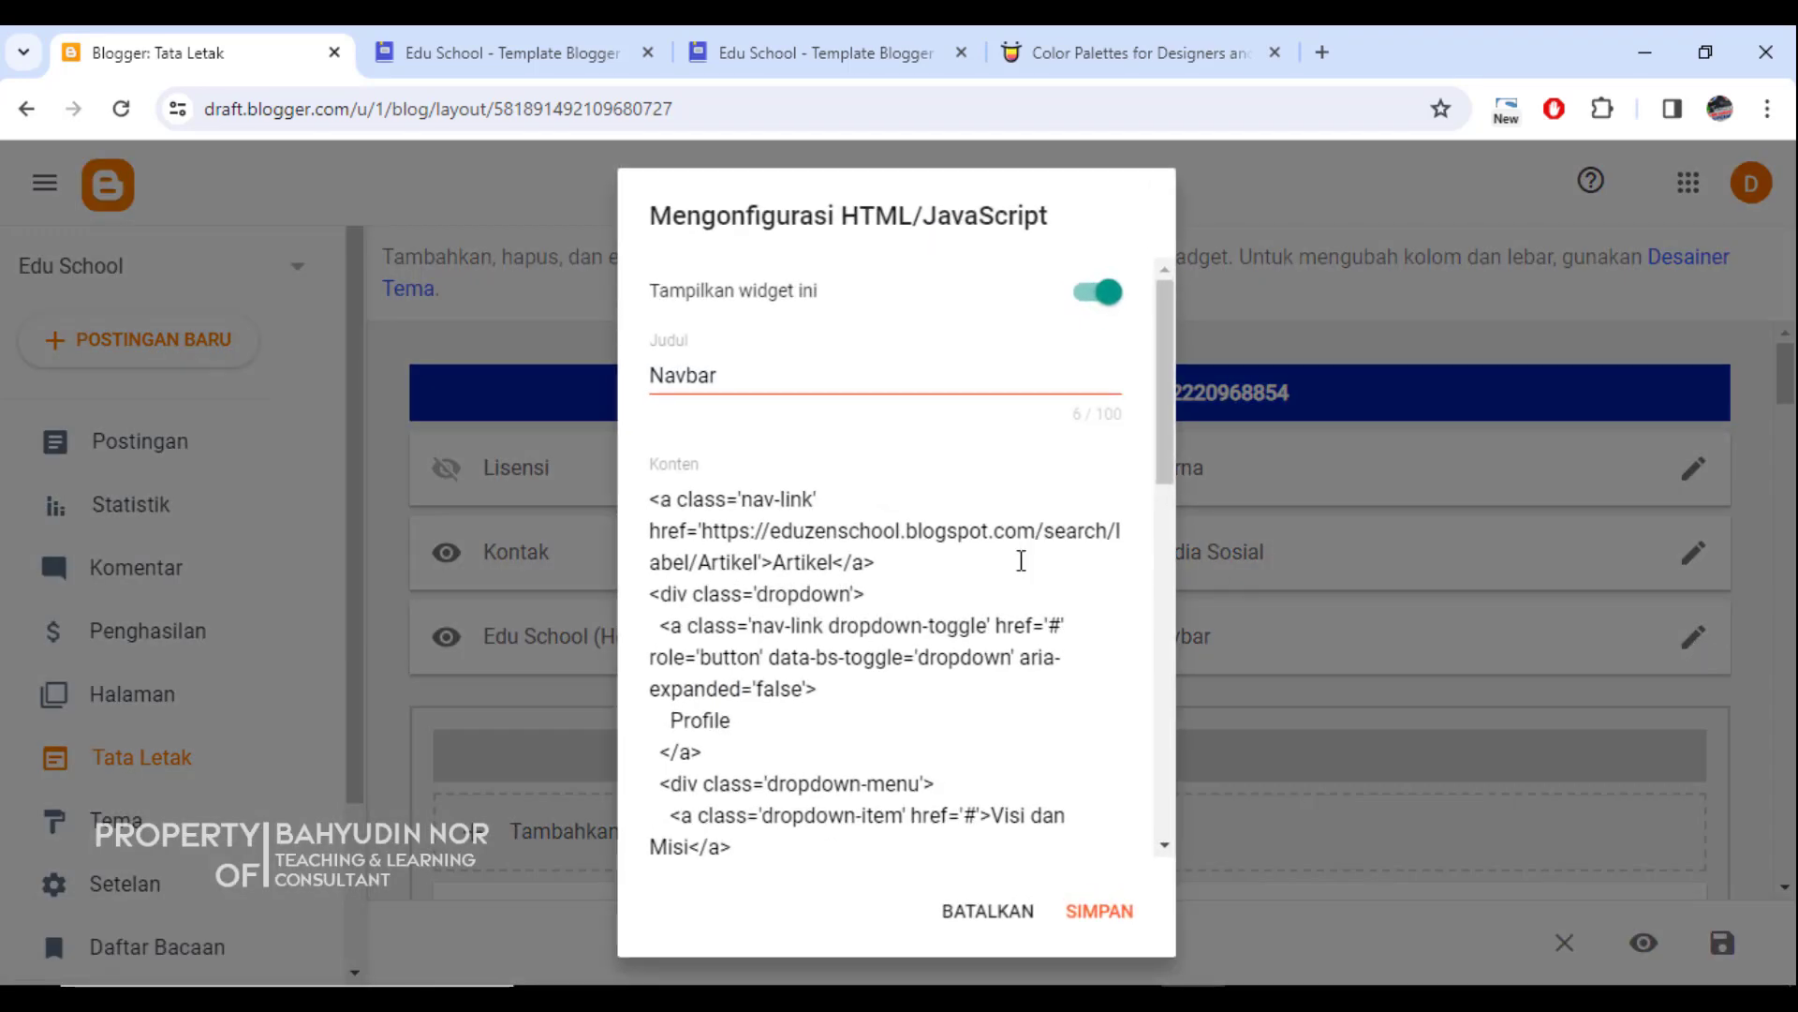
scroll(681, 522, "down", 7)
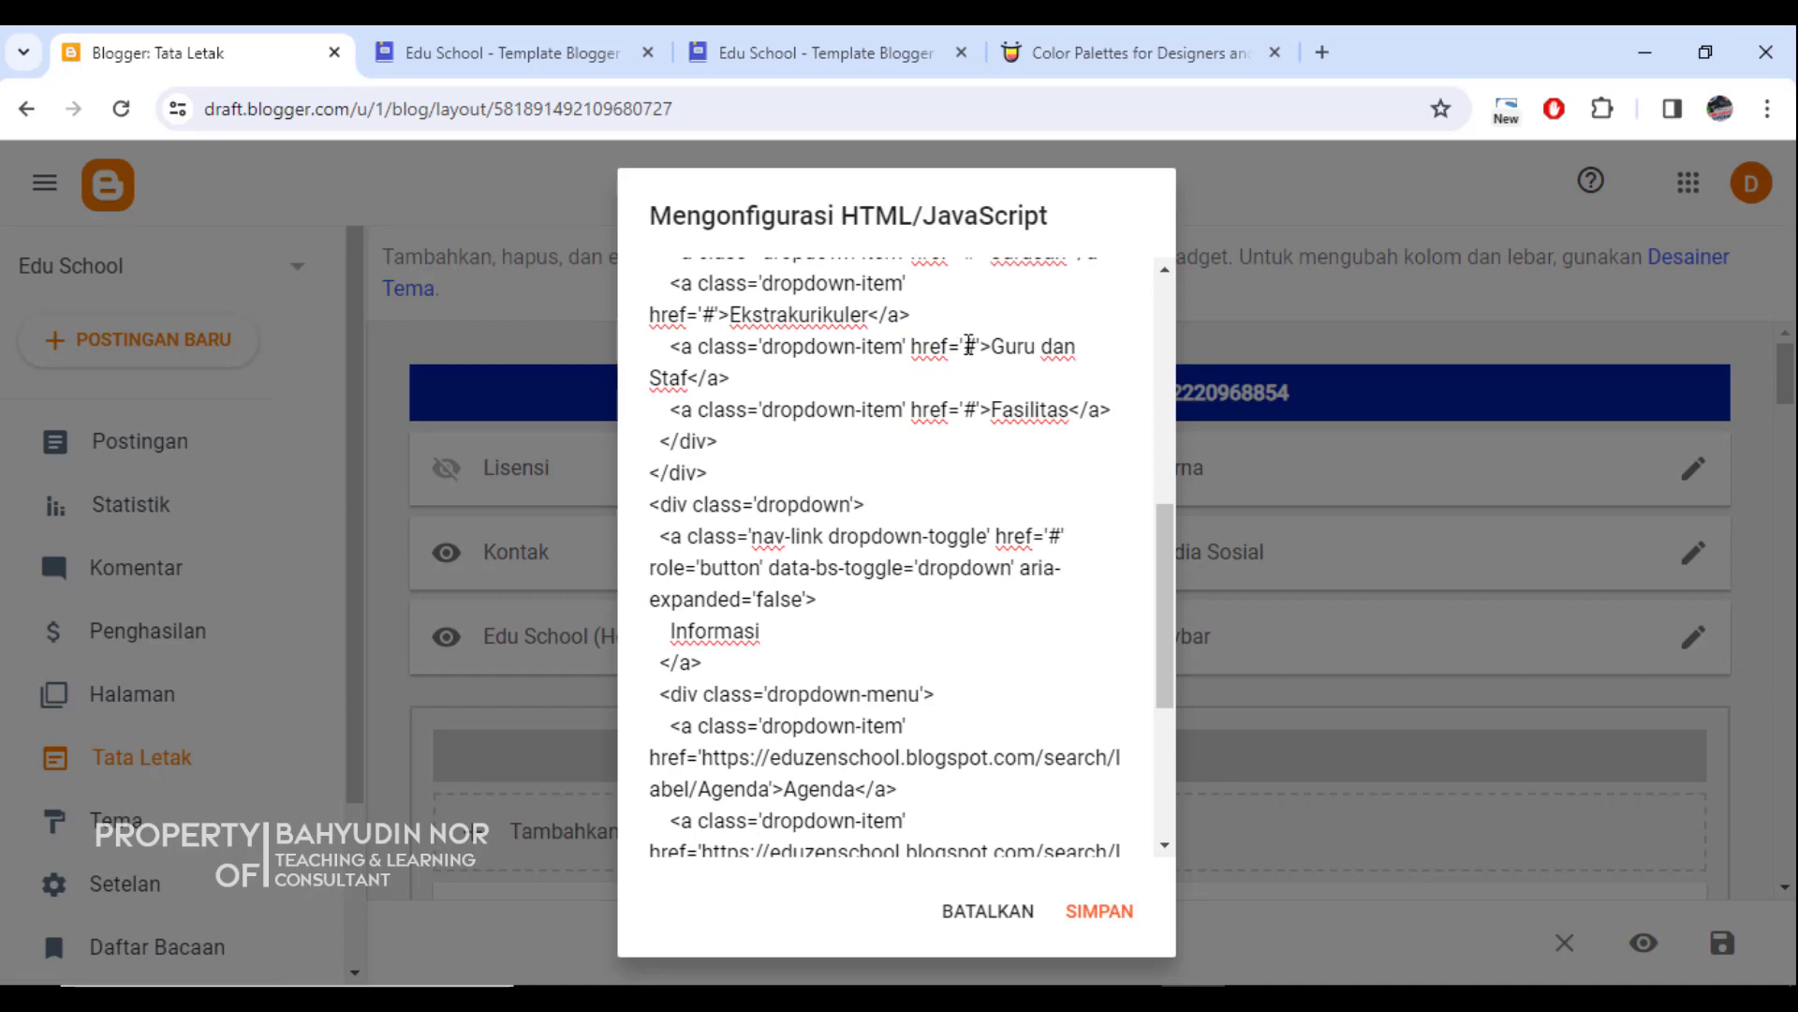
double_click(970, 413)
scroll(979, 621, "down", 4)
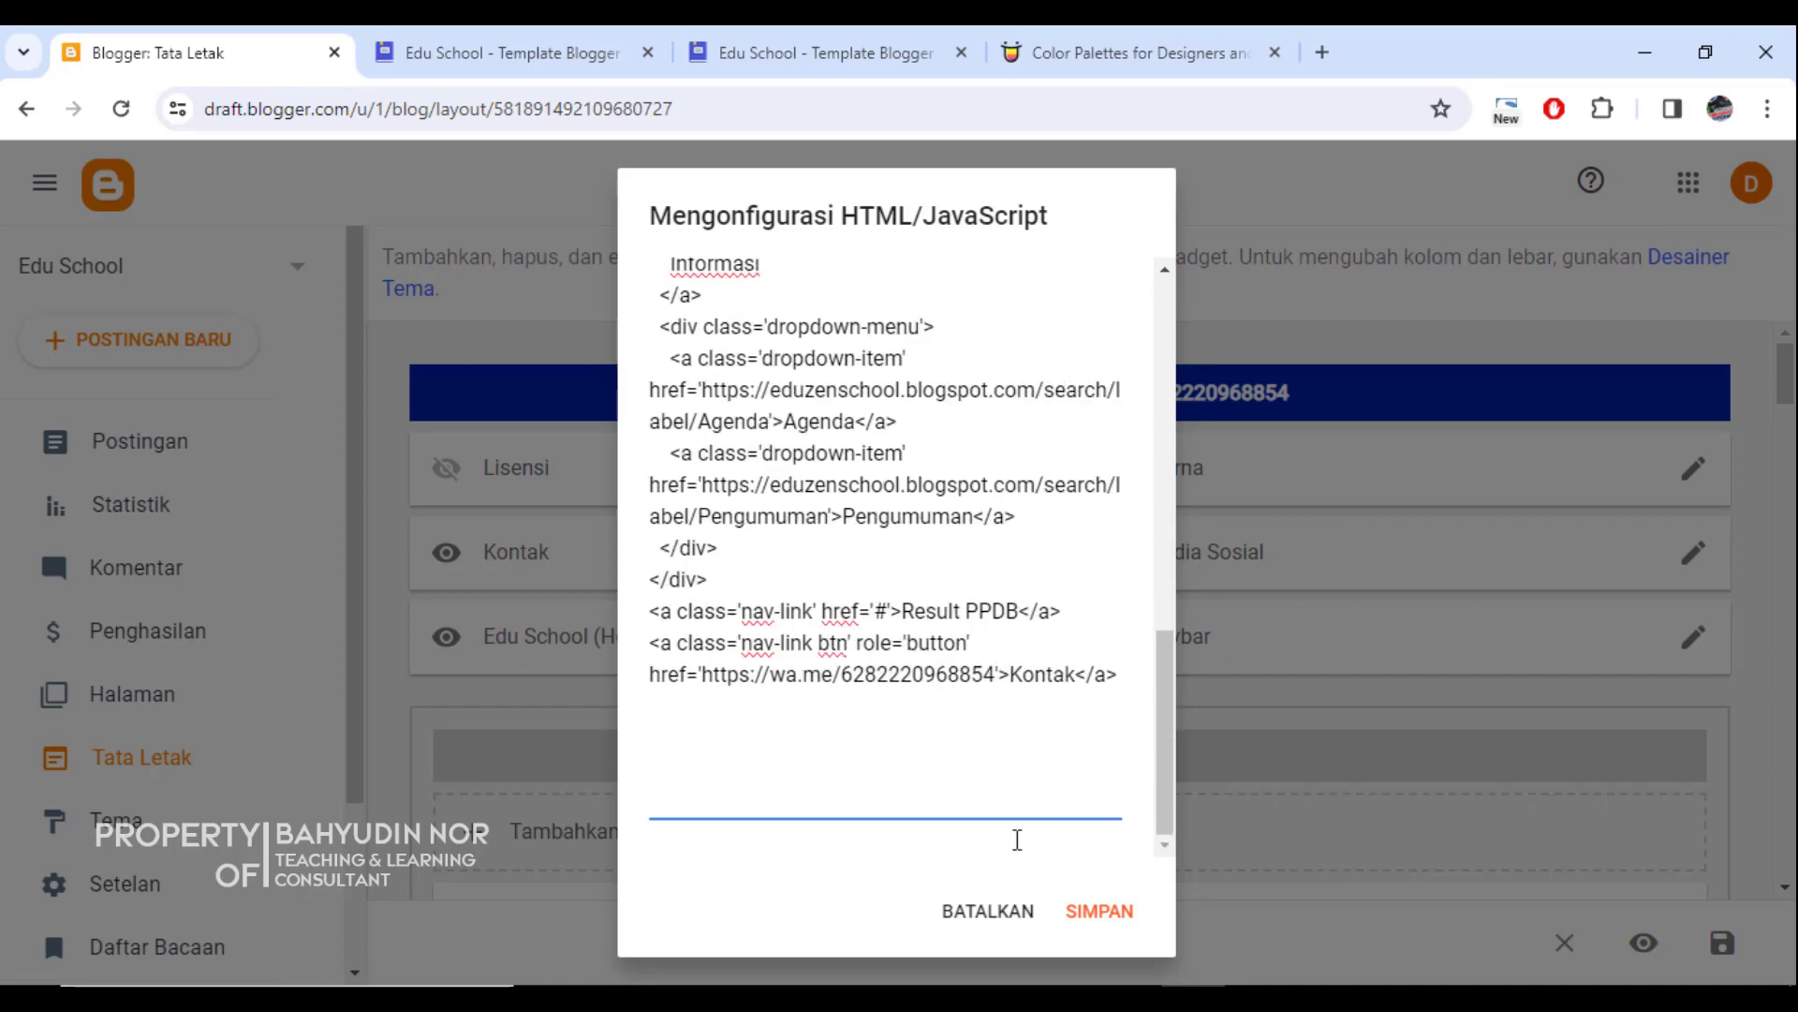
scroll(821, 446, "up", 8)
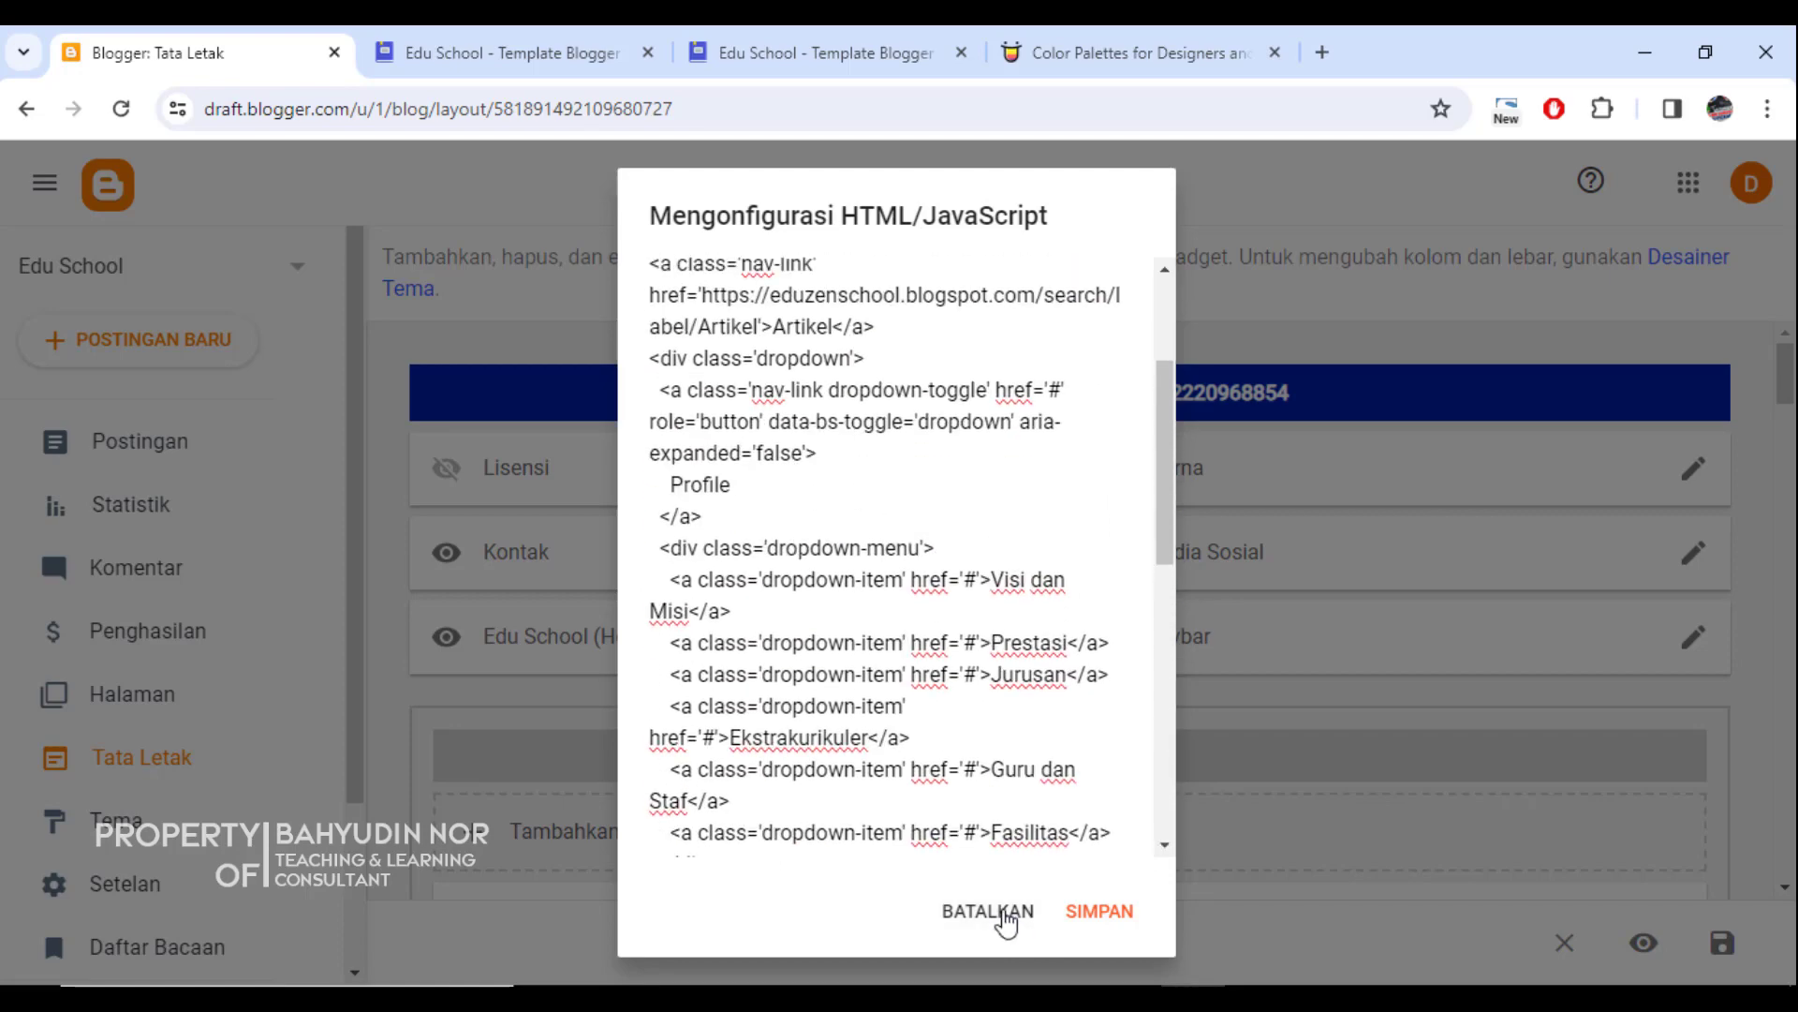
left_click(478, 40)
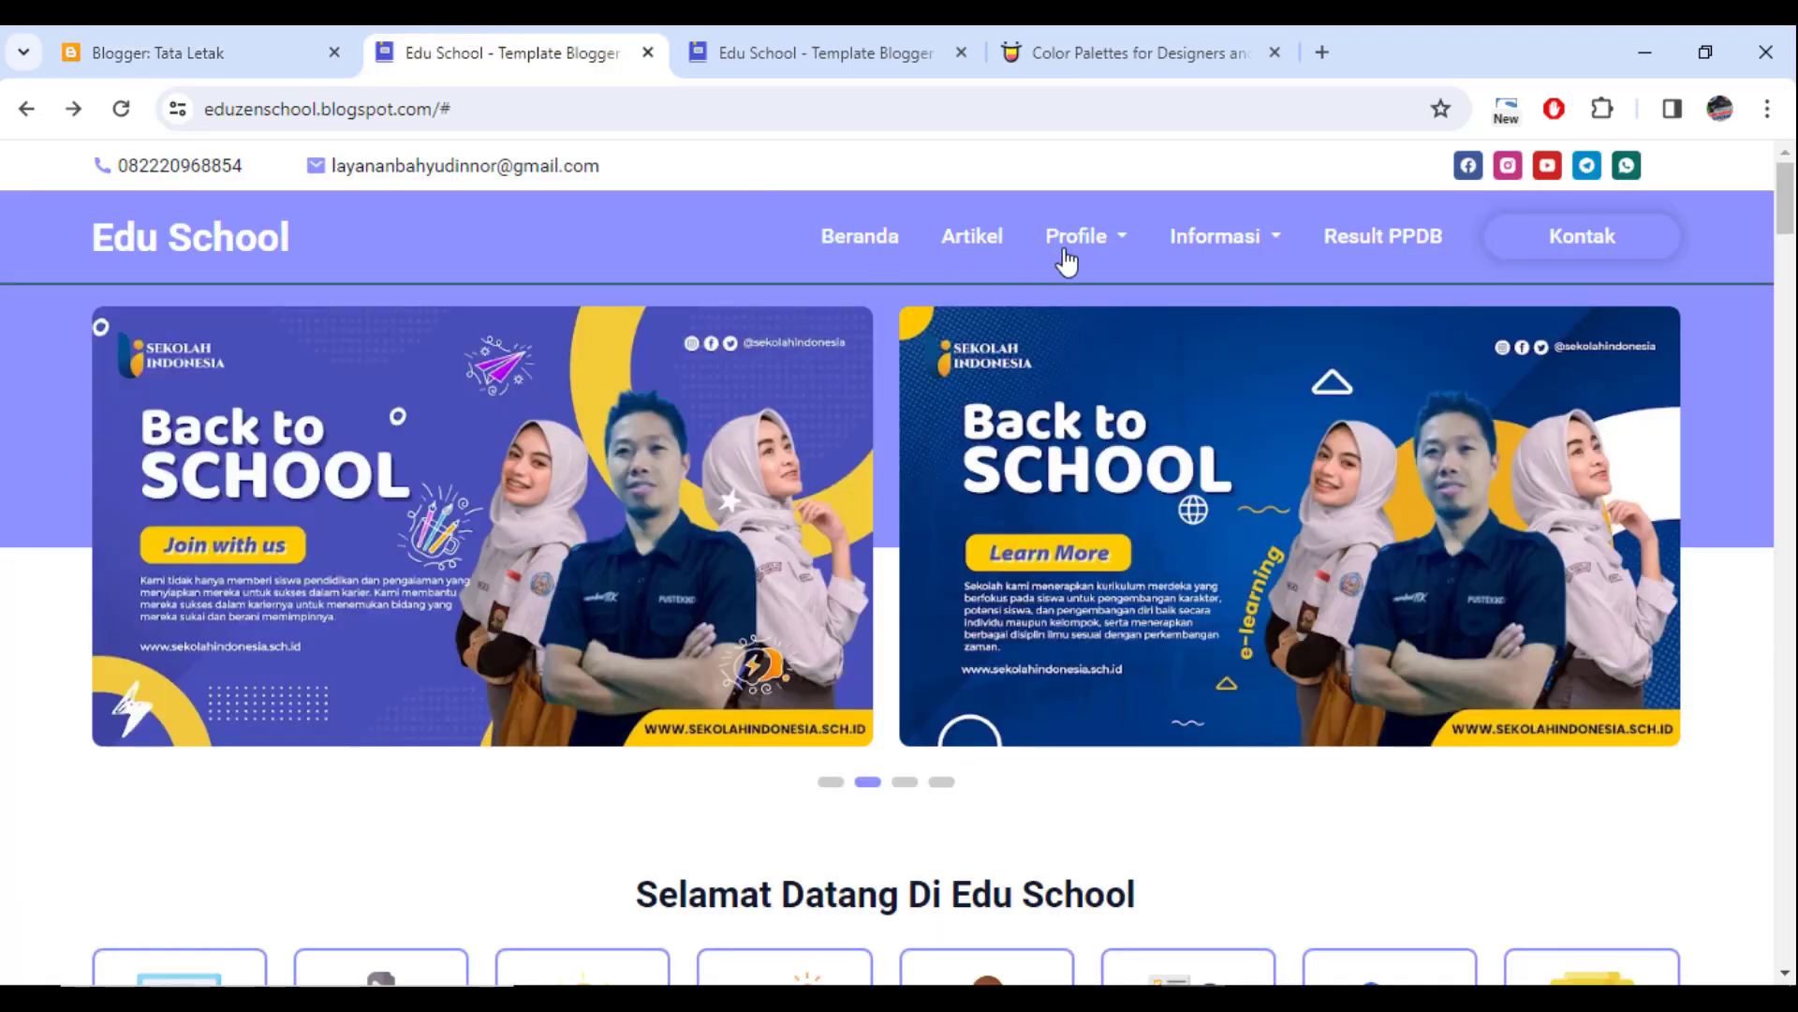
left_click(171, 53)
left_click(991, 912)
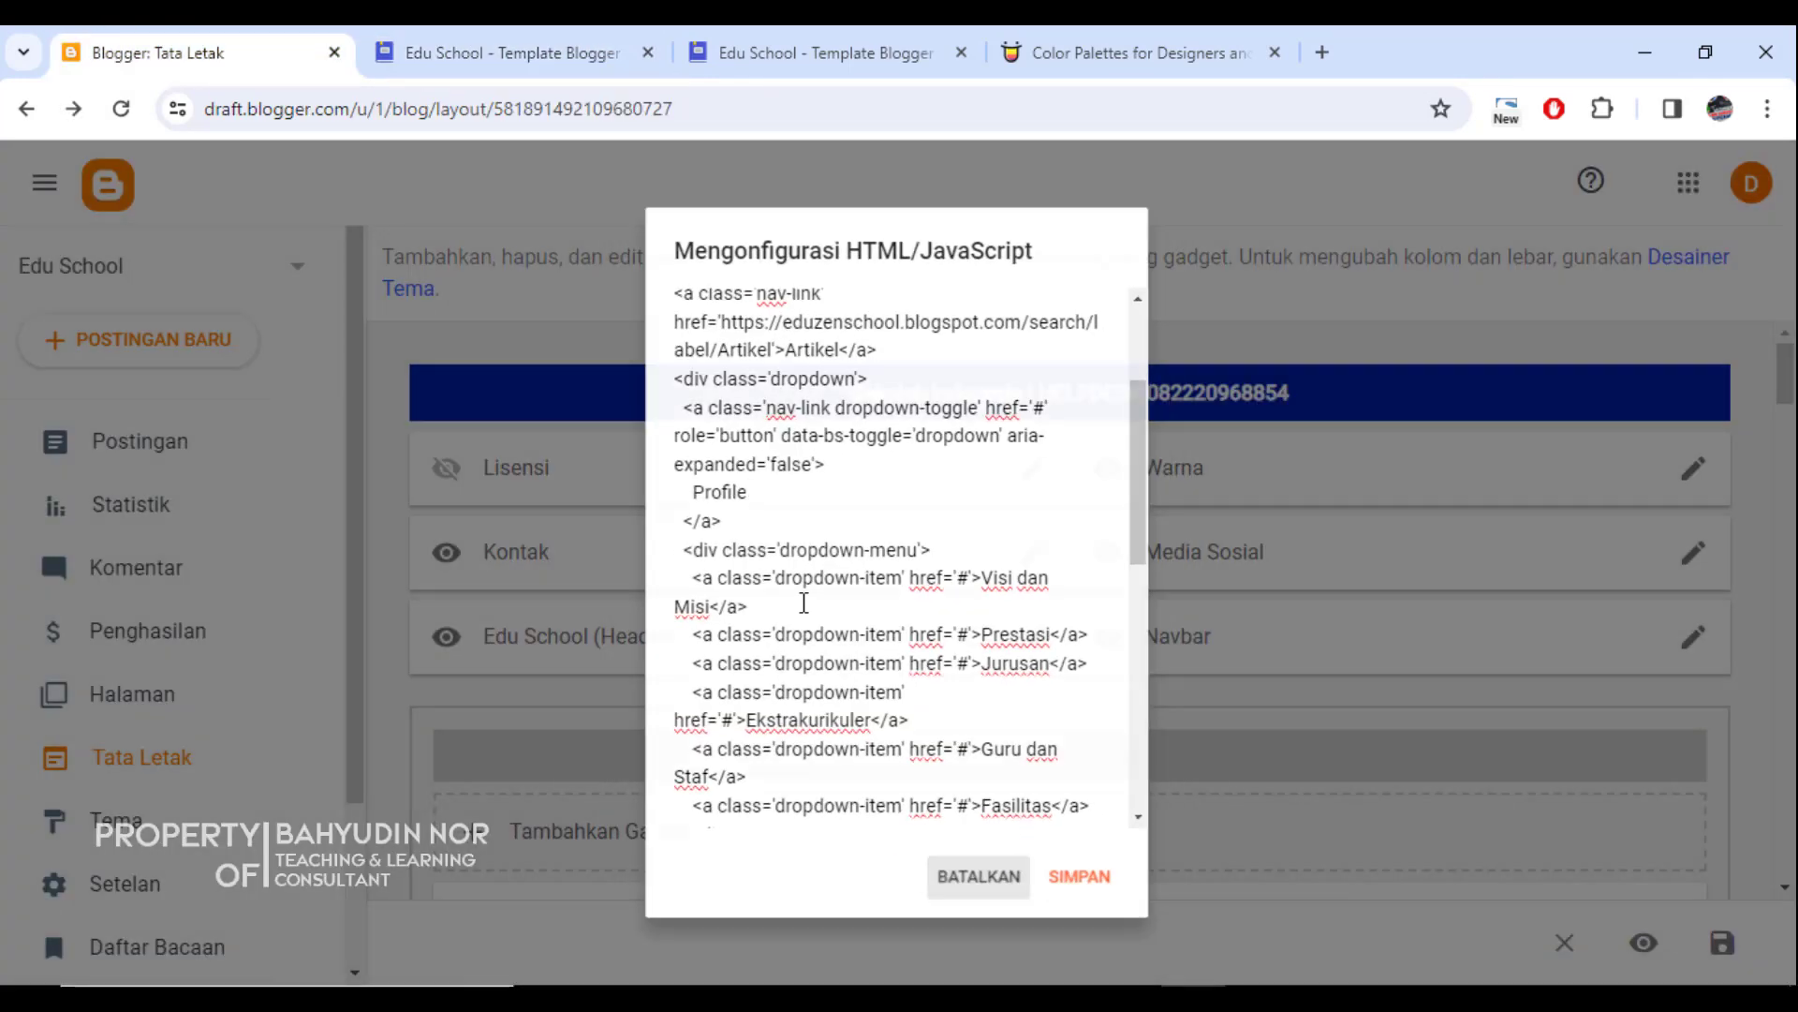
Step: Compare the Banner Section gadgets in the layout with the sliding banners on the live site, and return to Blogger
scroll(748, 492, "down", 4)
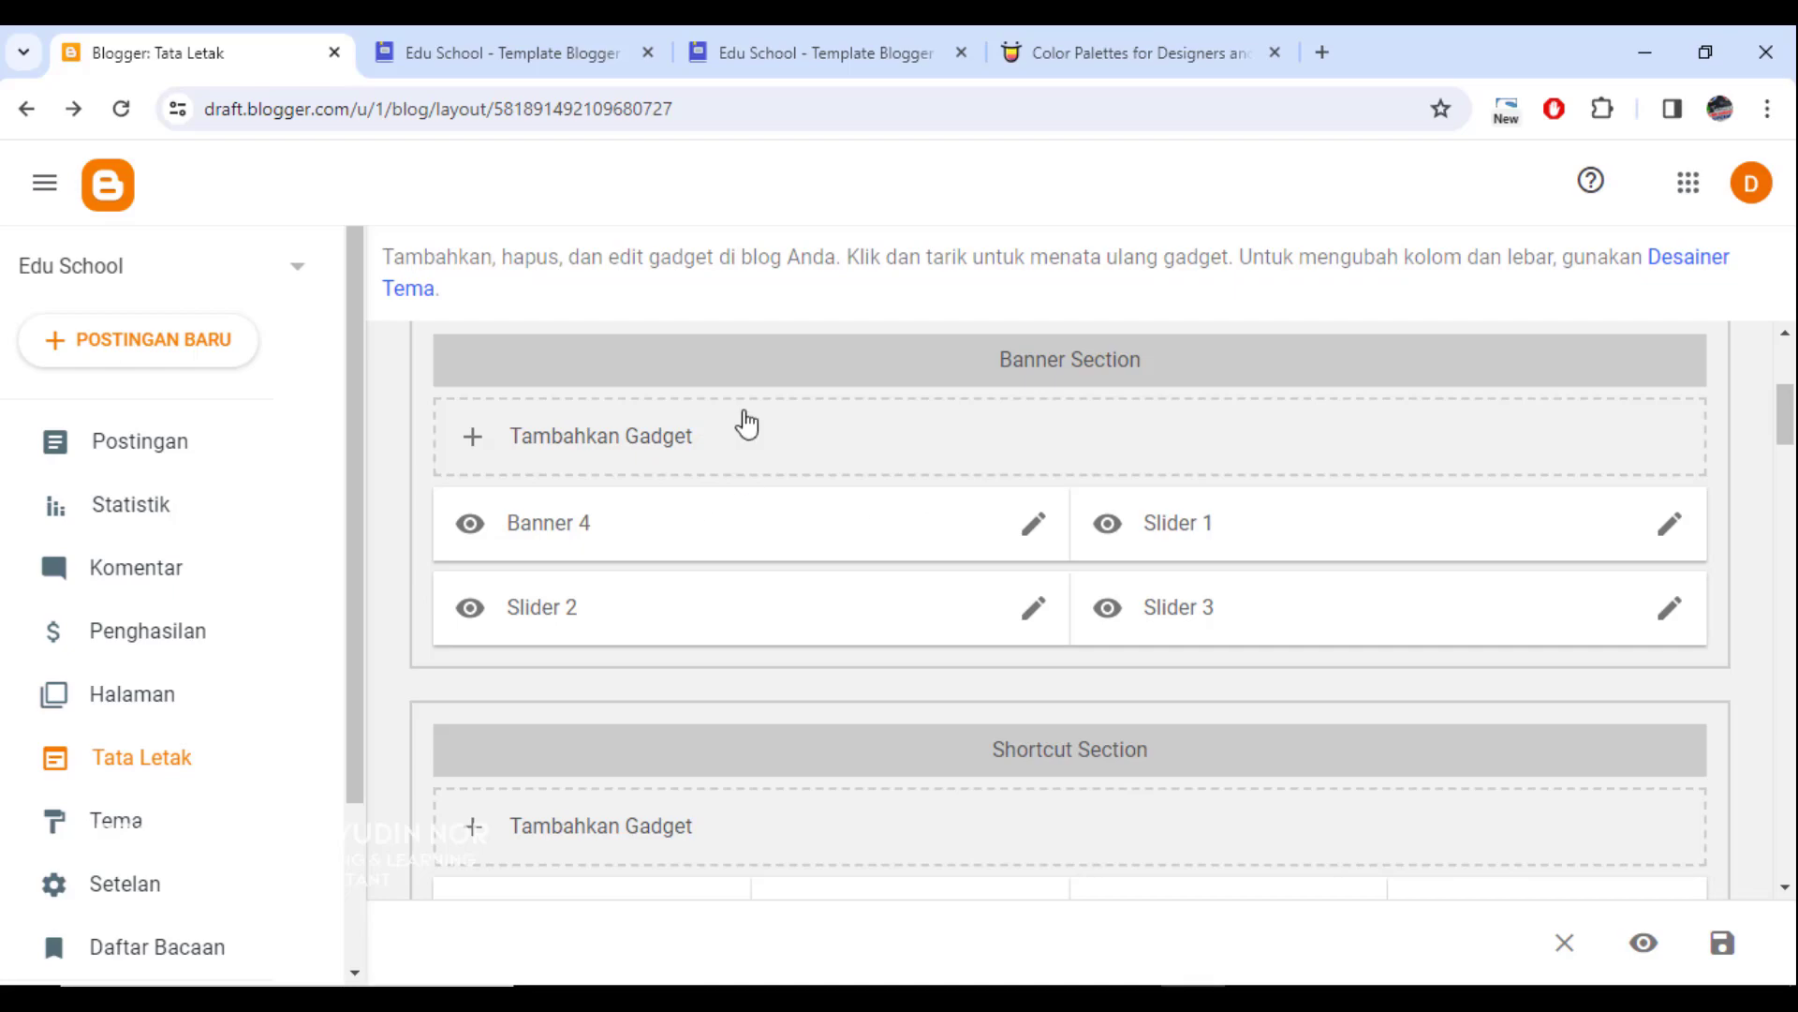
left_click(512, 47)
left_click_drag(1316, 542, 1217, 459)
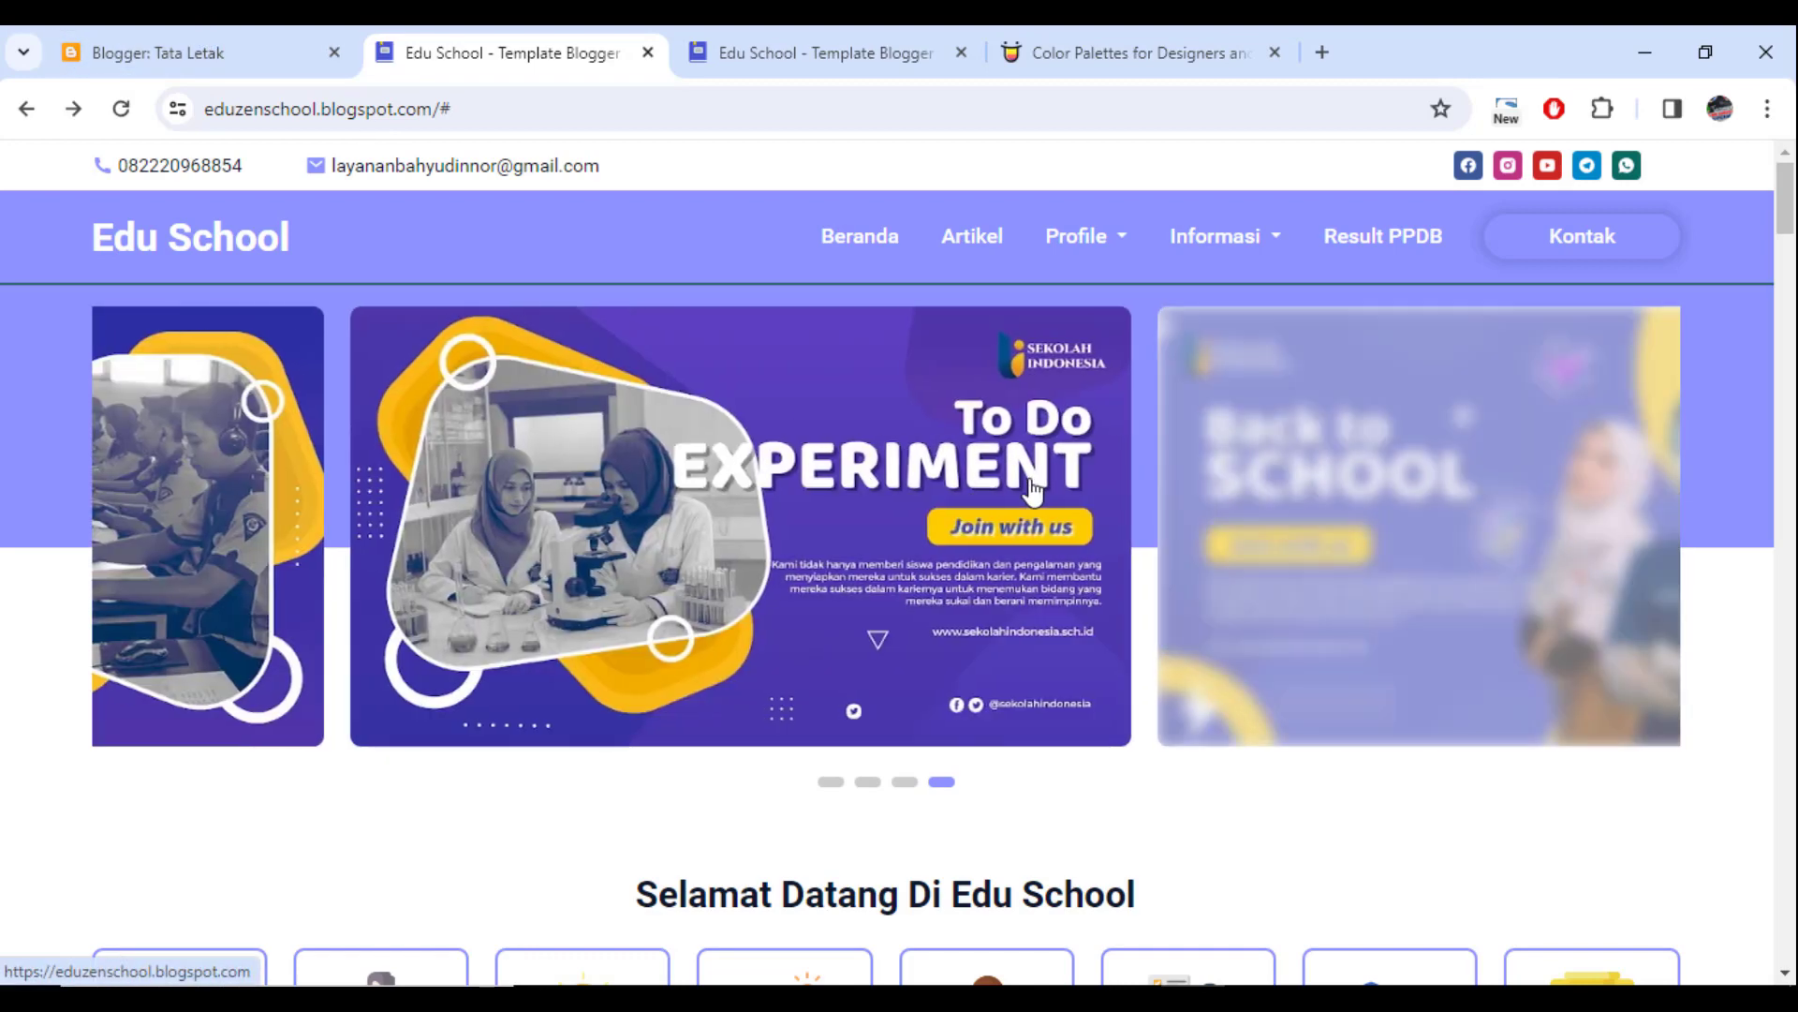
left_click(234, 30)
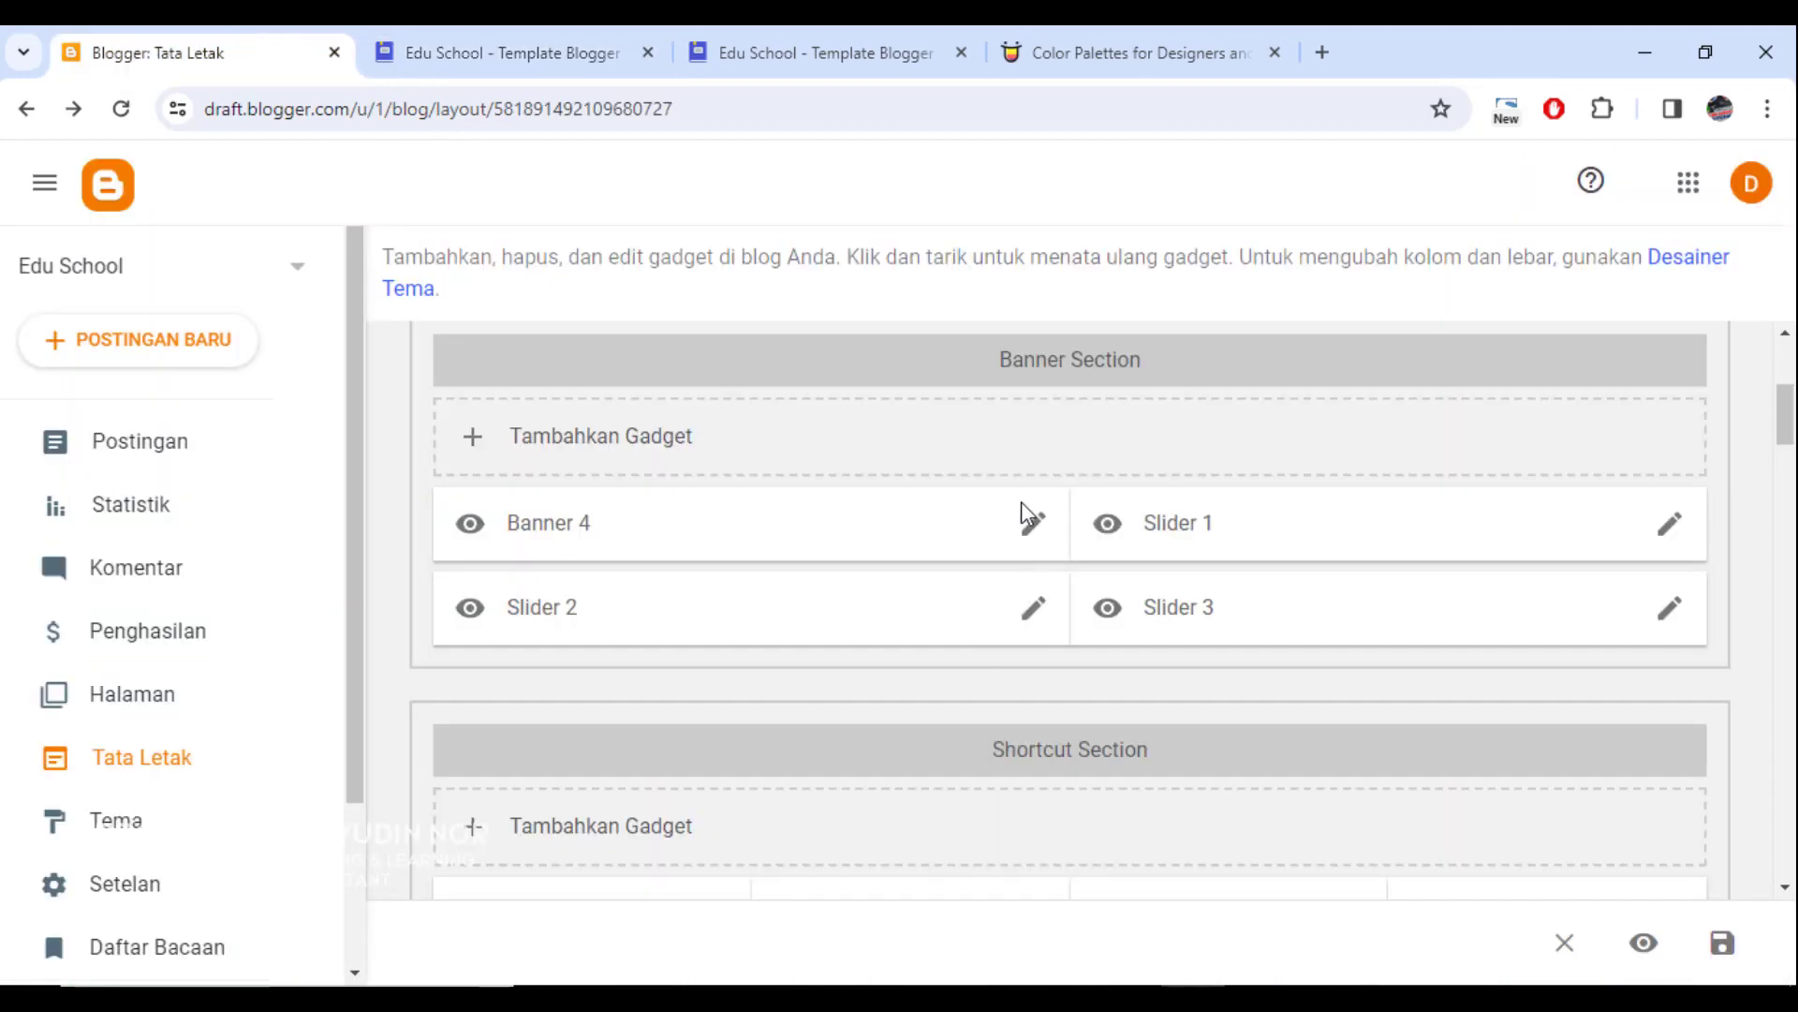
Step: Review the Banner 4 gadget's caption, link, image and image URL settings, and close it without saving
left_click(1027, 532)
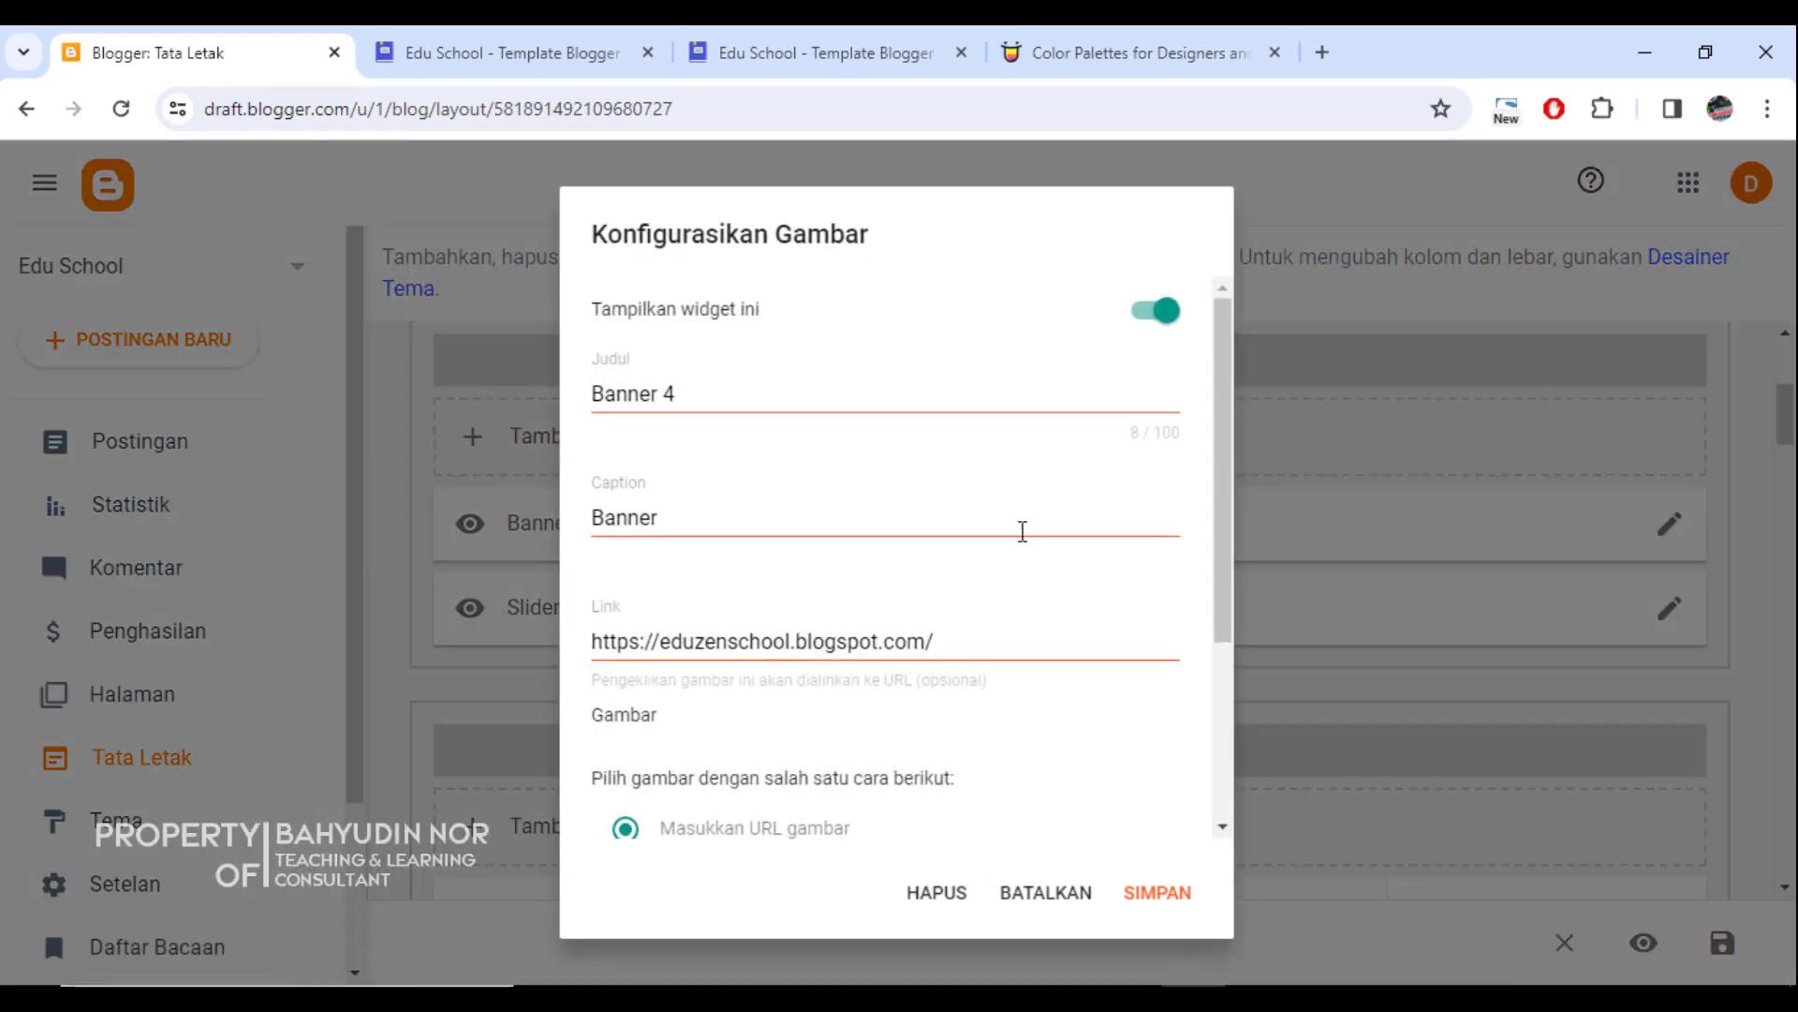
scroll(796, 610, "down", 3)
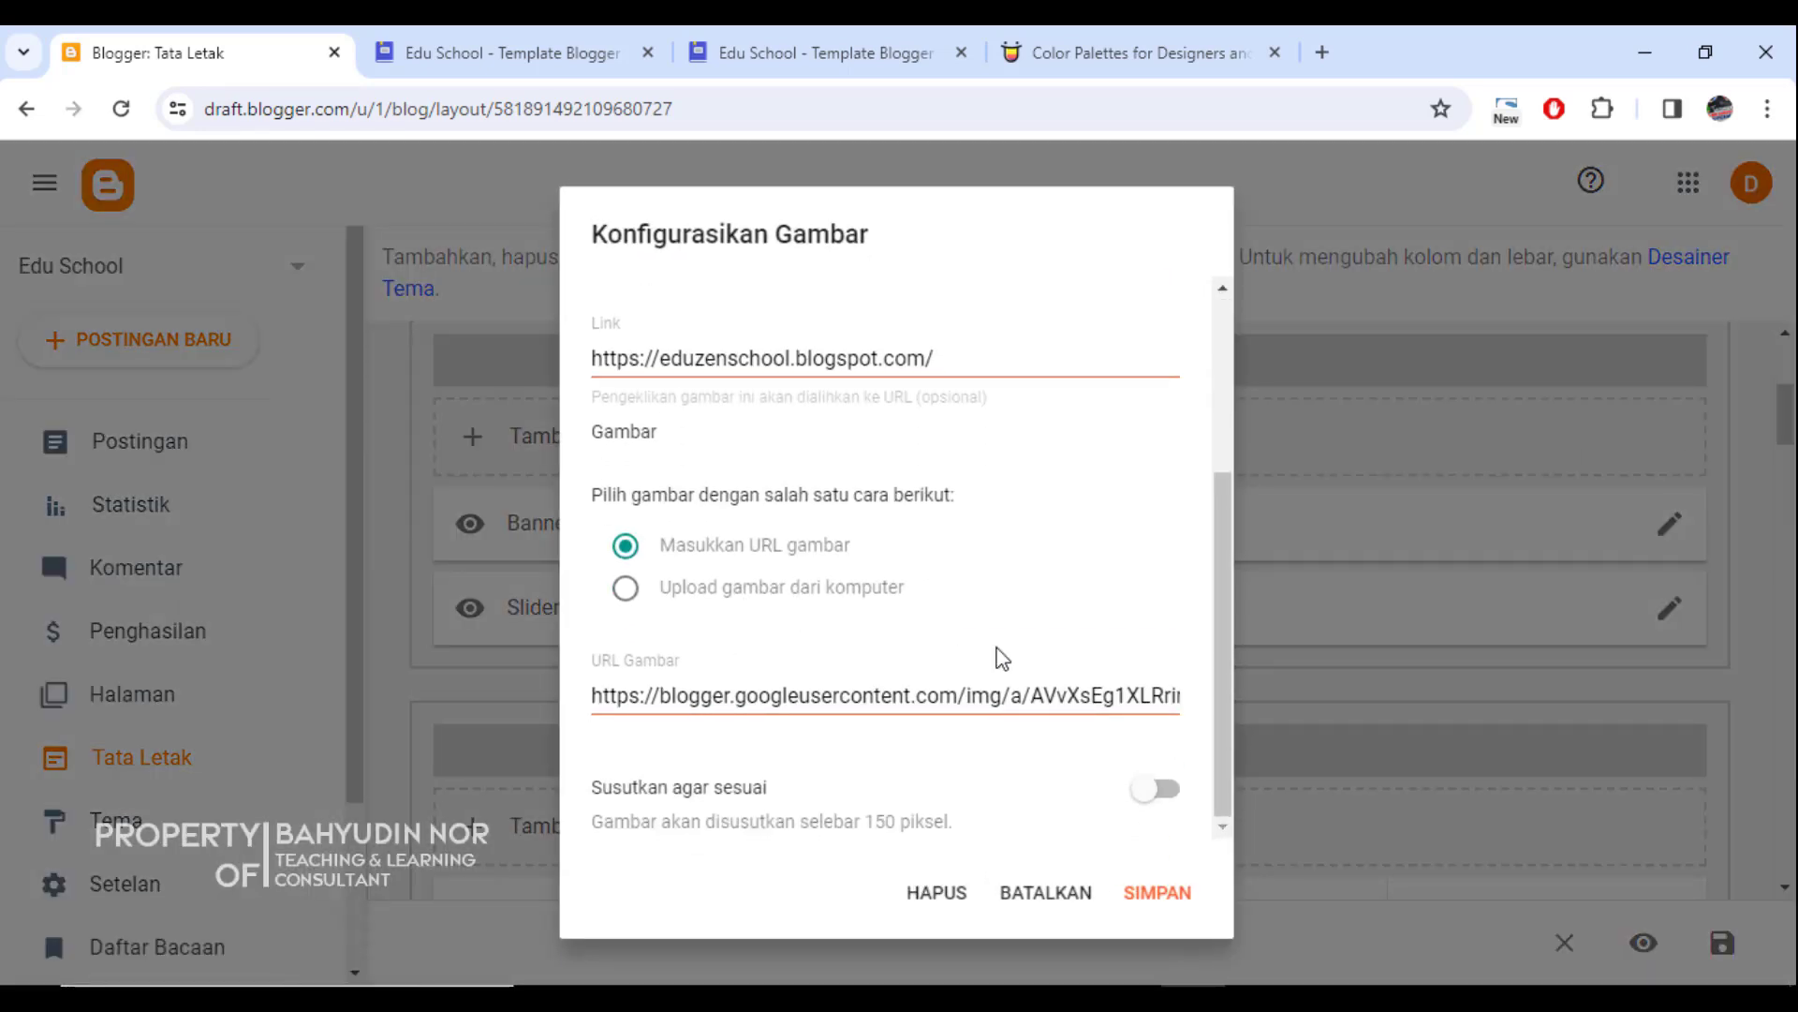
left_click_drag(649, 698, 1383, 708)
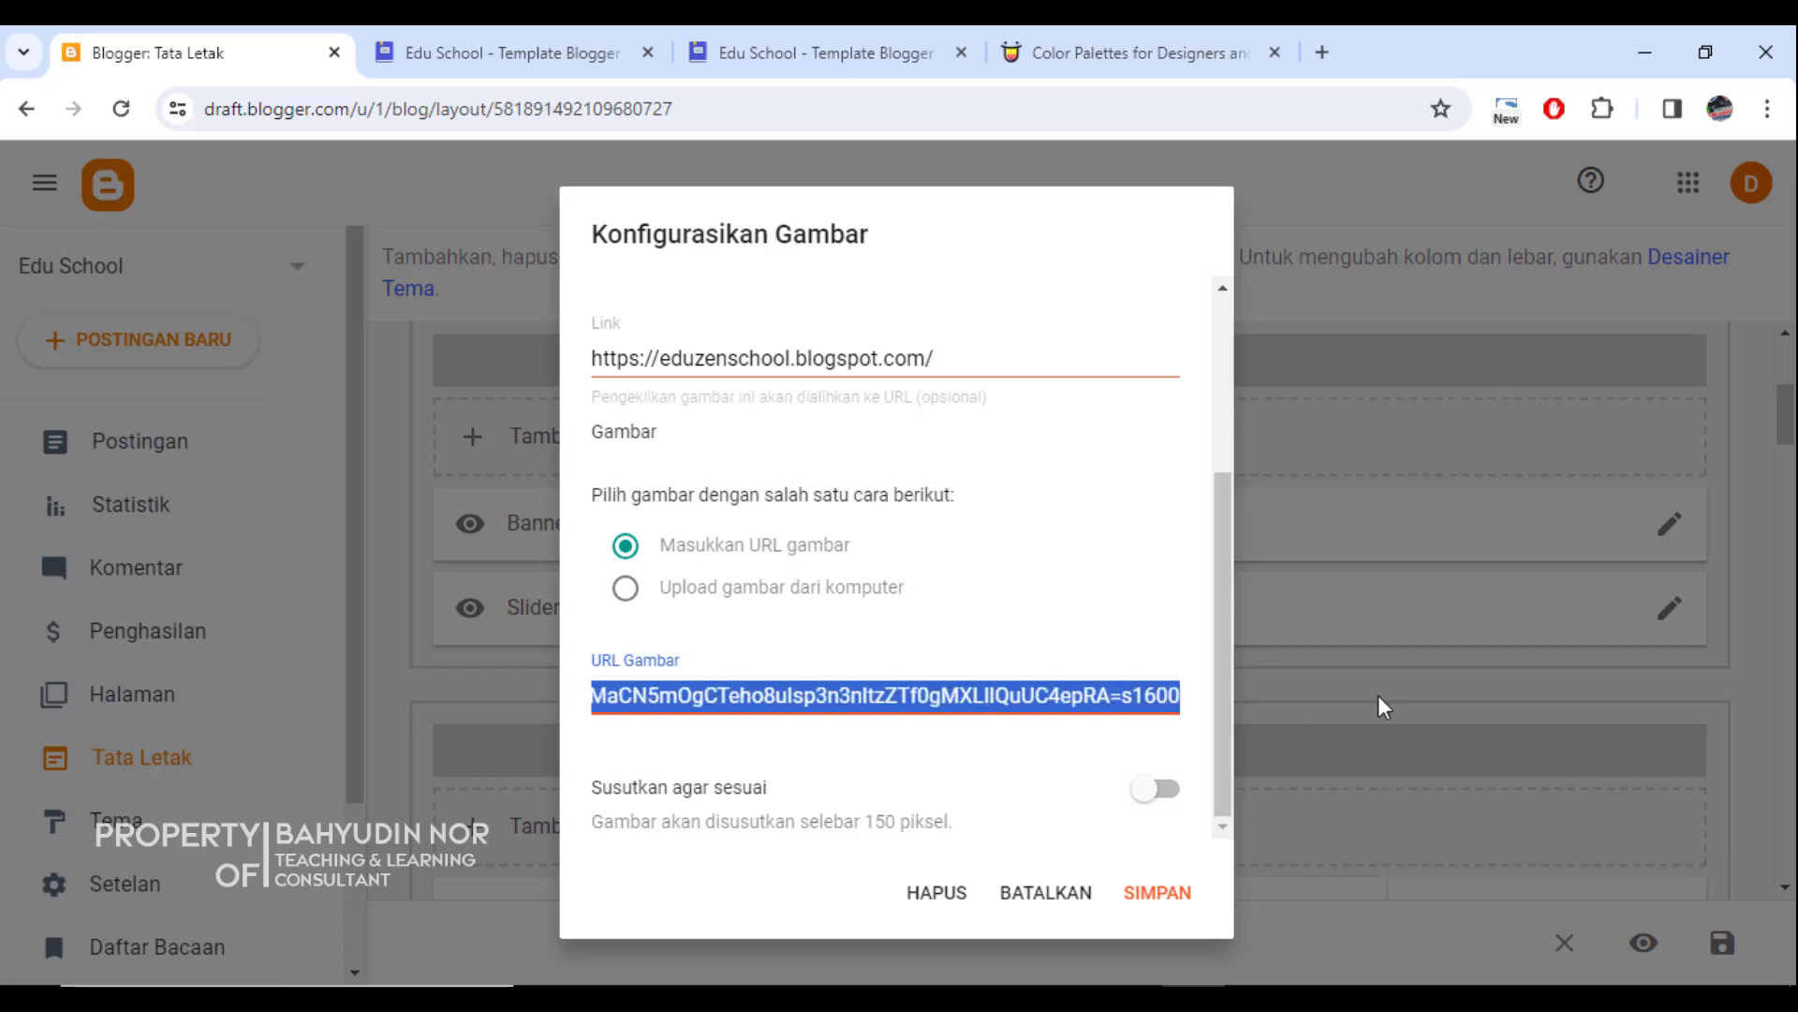
key("ctrl+v")
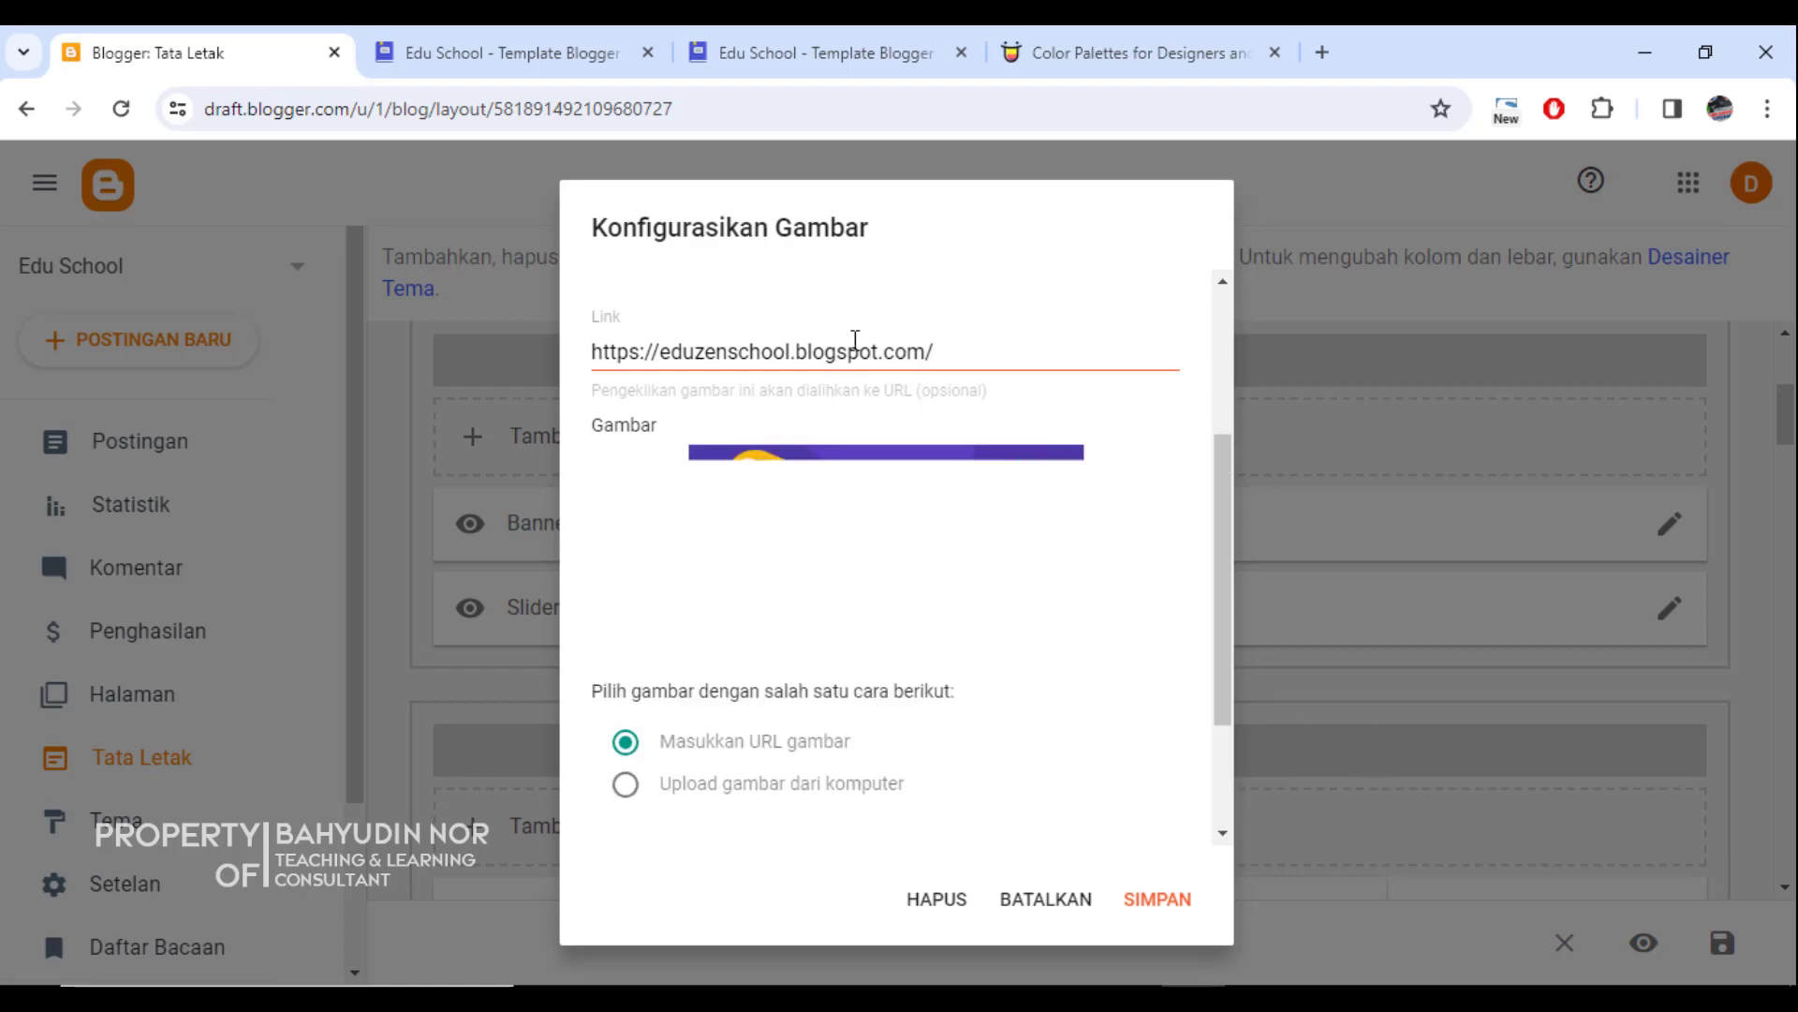
scroll(655, 637, "down", 2)
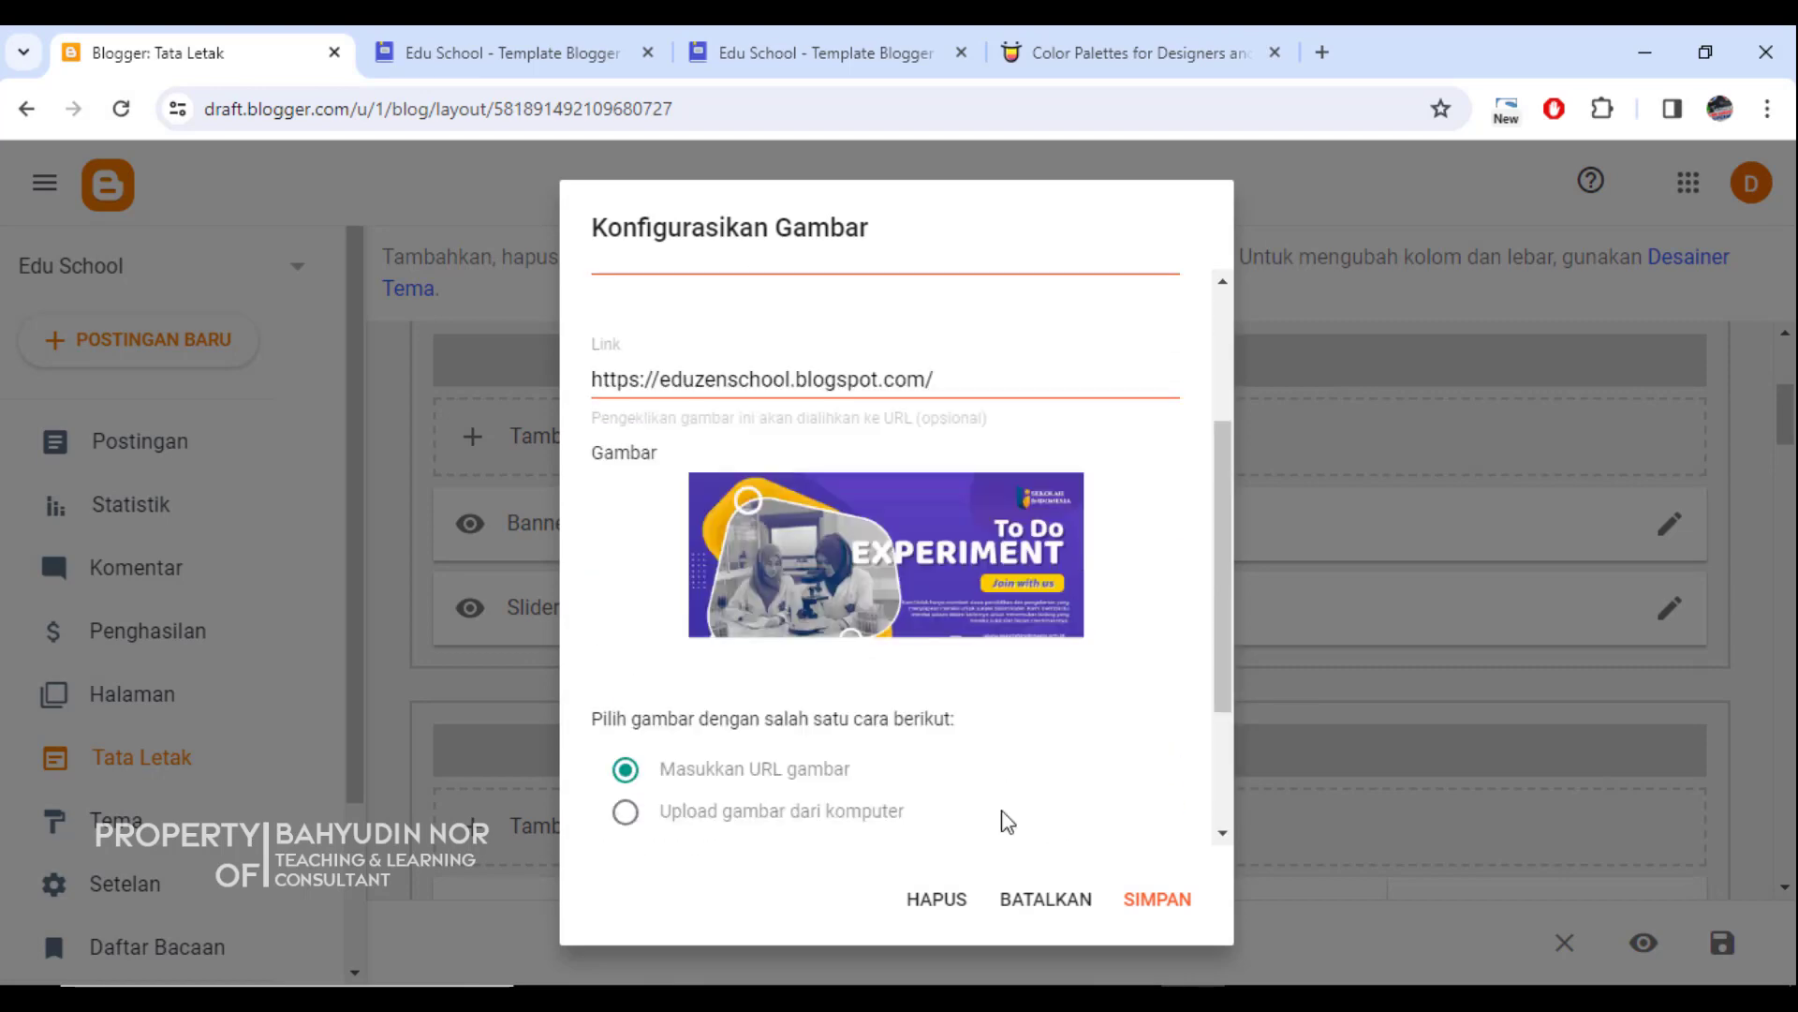
left_click(1038, 901)
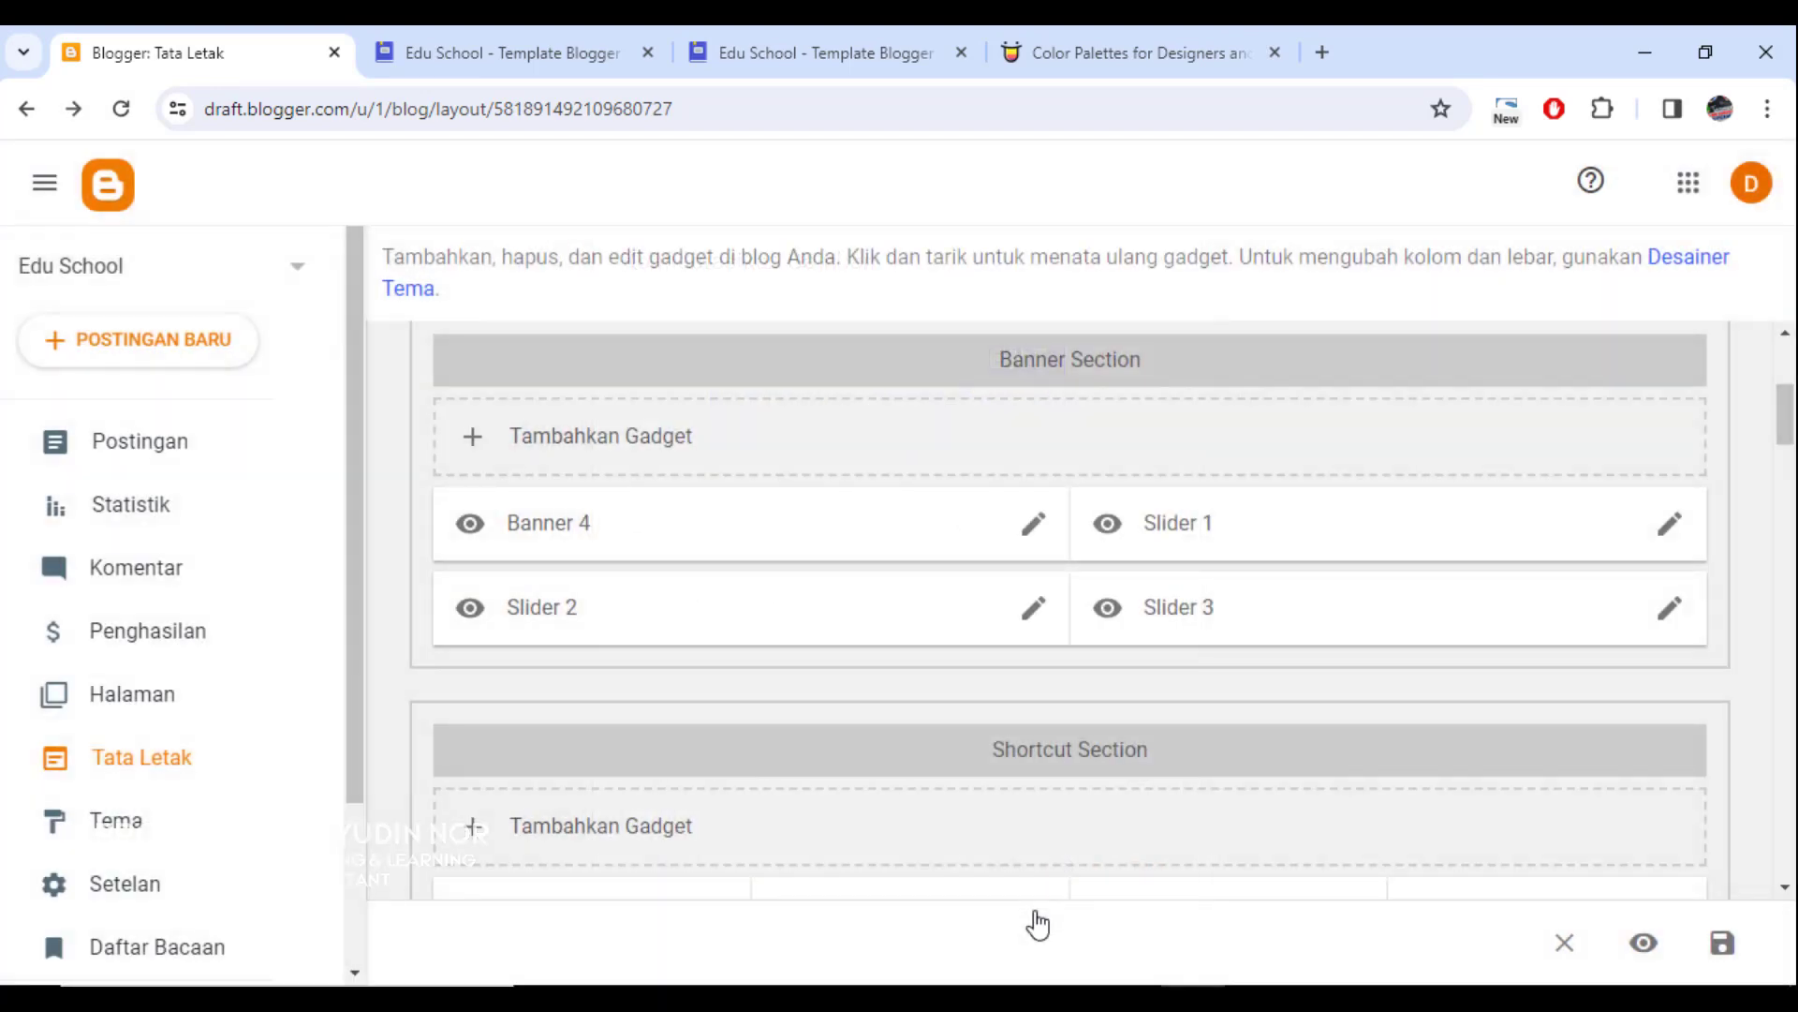
Step: Compare the Shortcut Section gadgets in the layout with the shortcut tiles on the live Edu School site
scroll(975, 666, "down", 3)
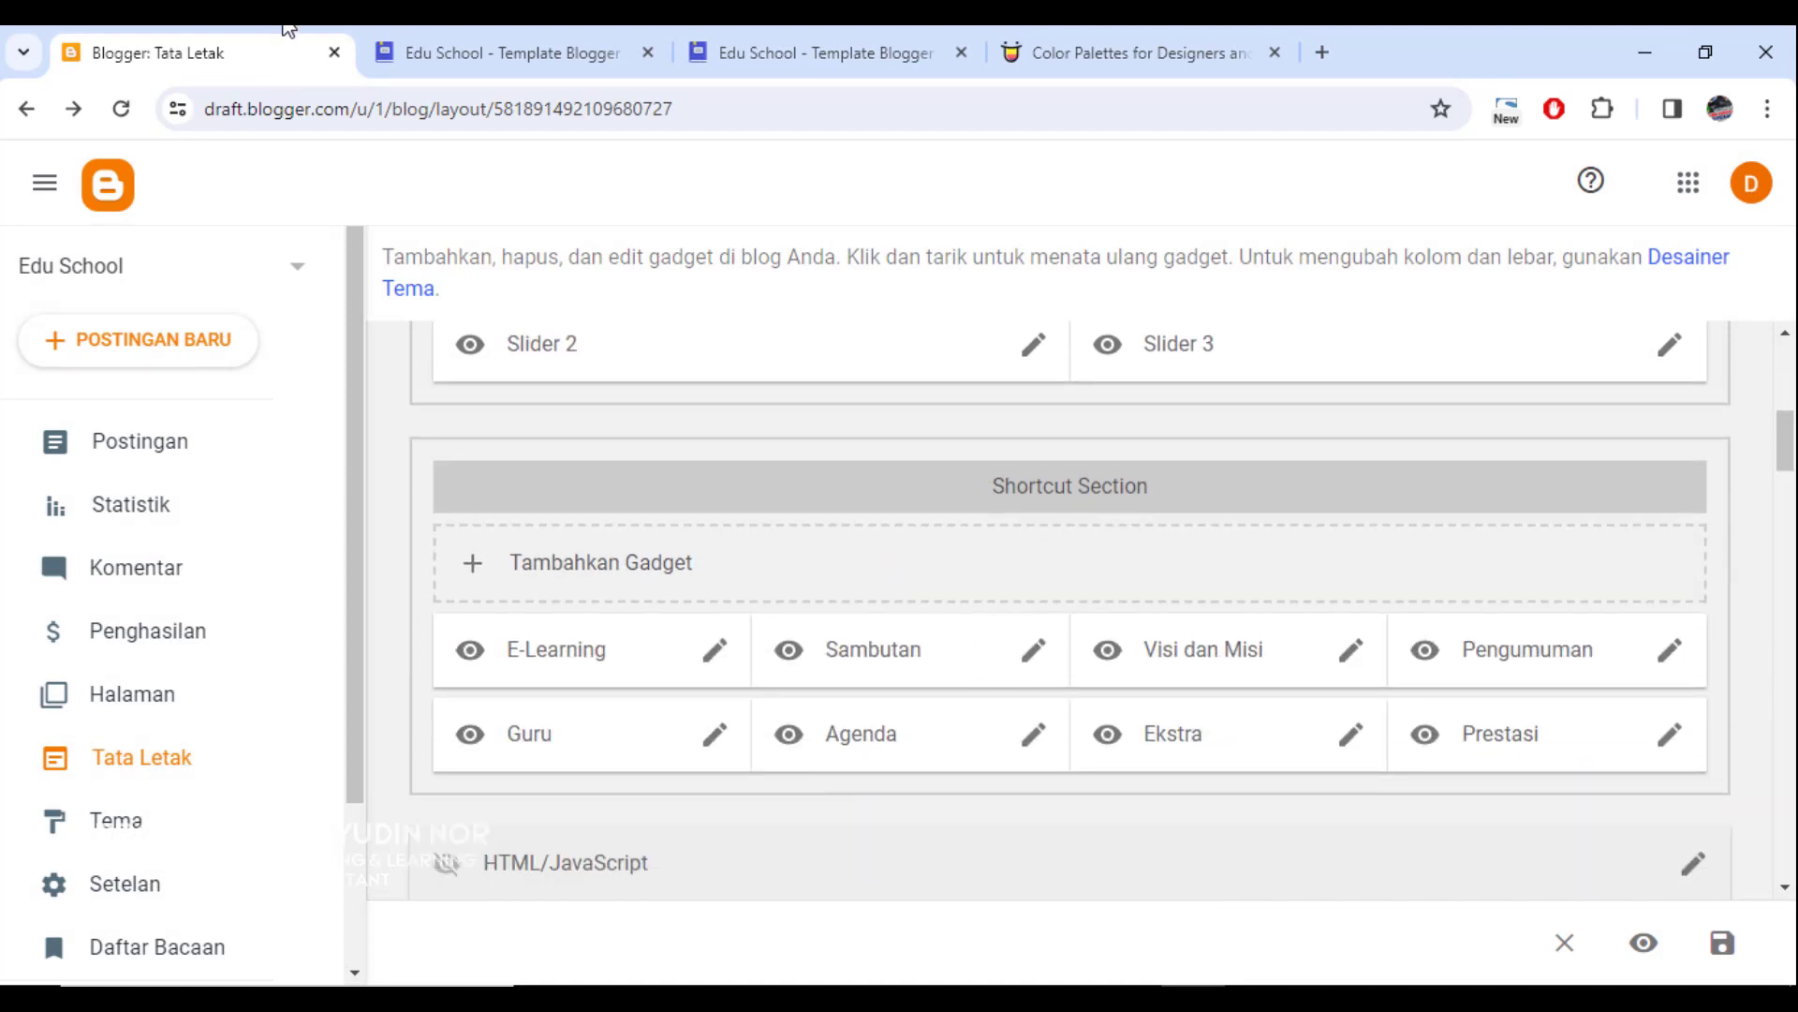
left_click(457, 28)
scroll(754, 618, "down", 6)
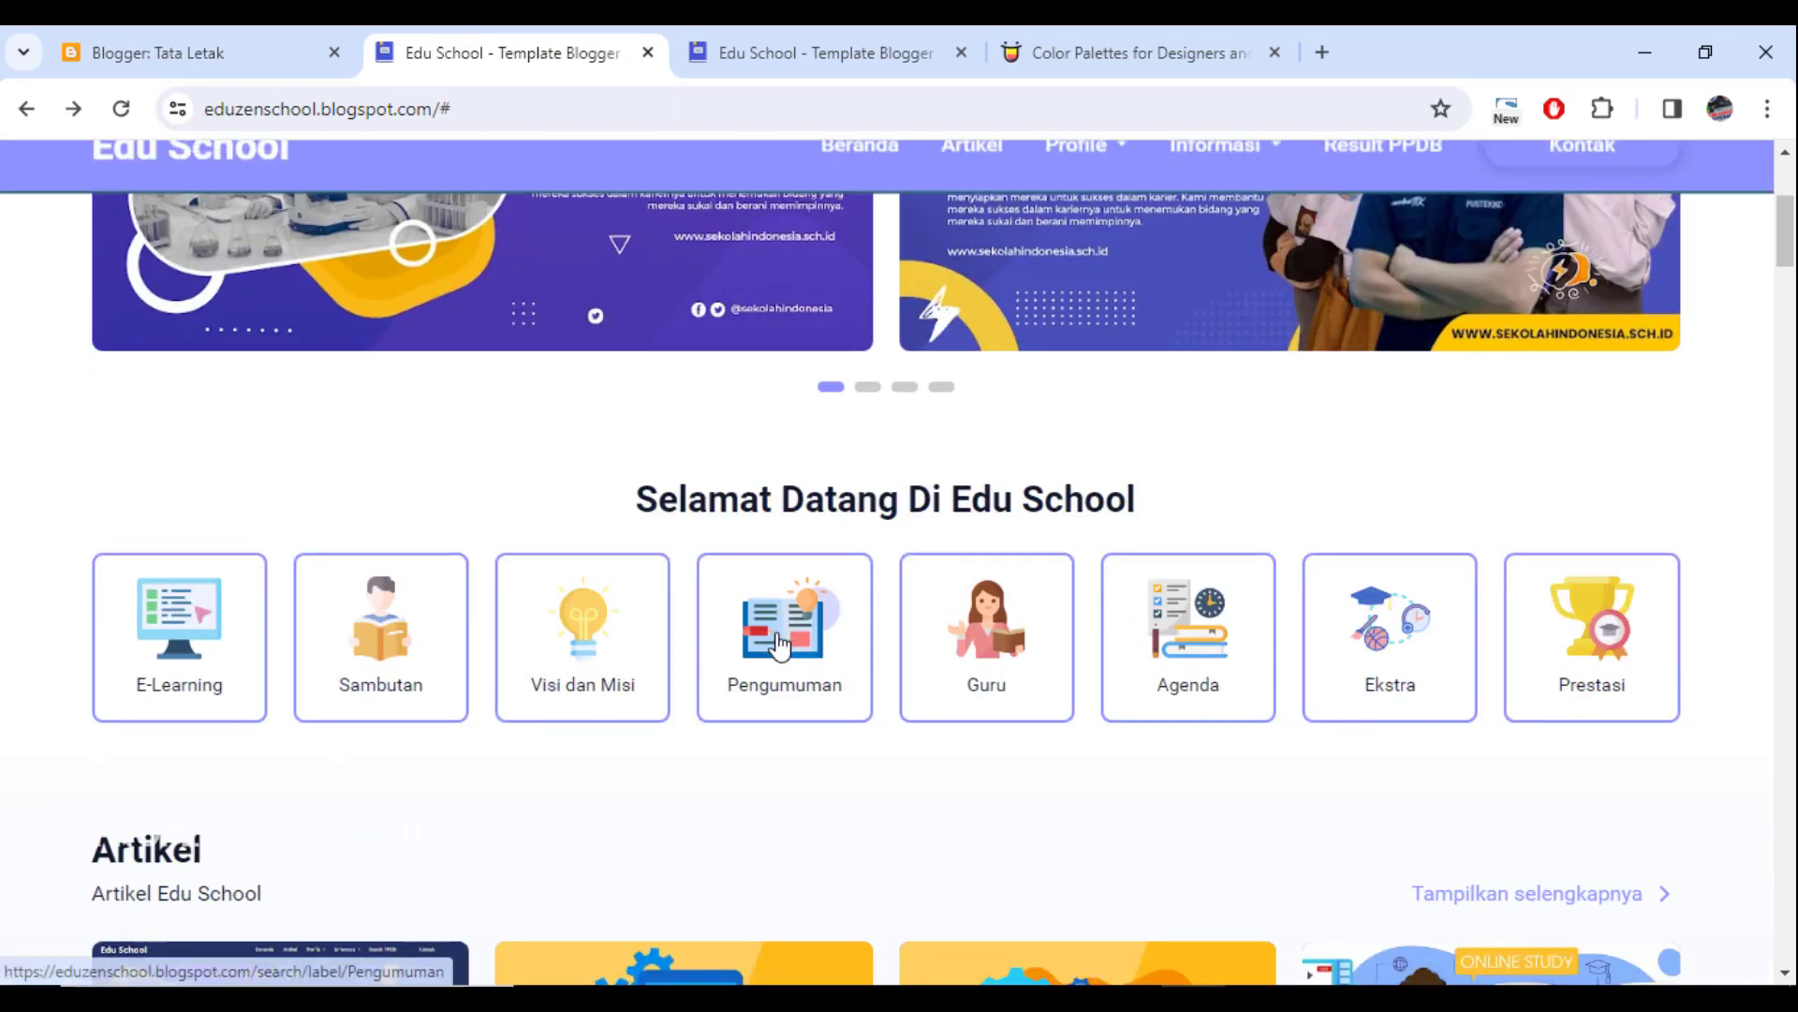
Step: Examine the title and content fields of a new HTML/JavaScript gadget for the Shortcut Section in Blogger, and close it without saving
left_click(180, 45)
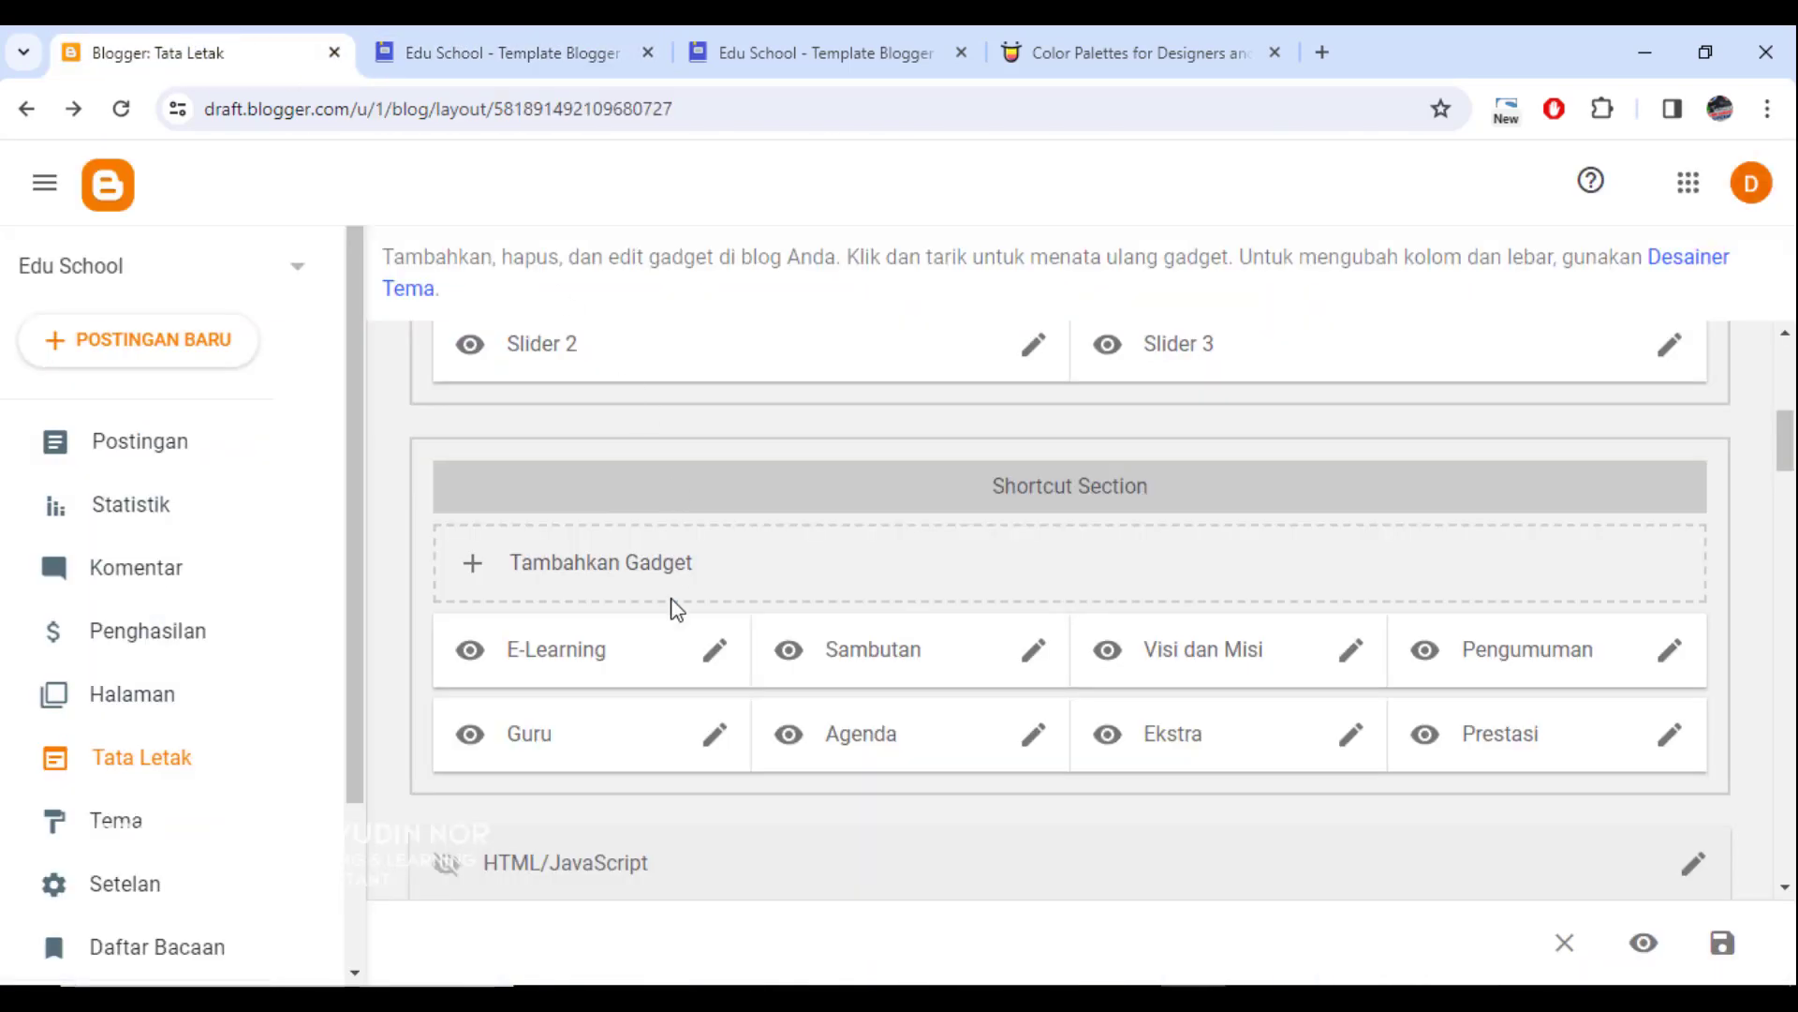
left_click(563, 572)
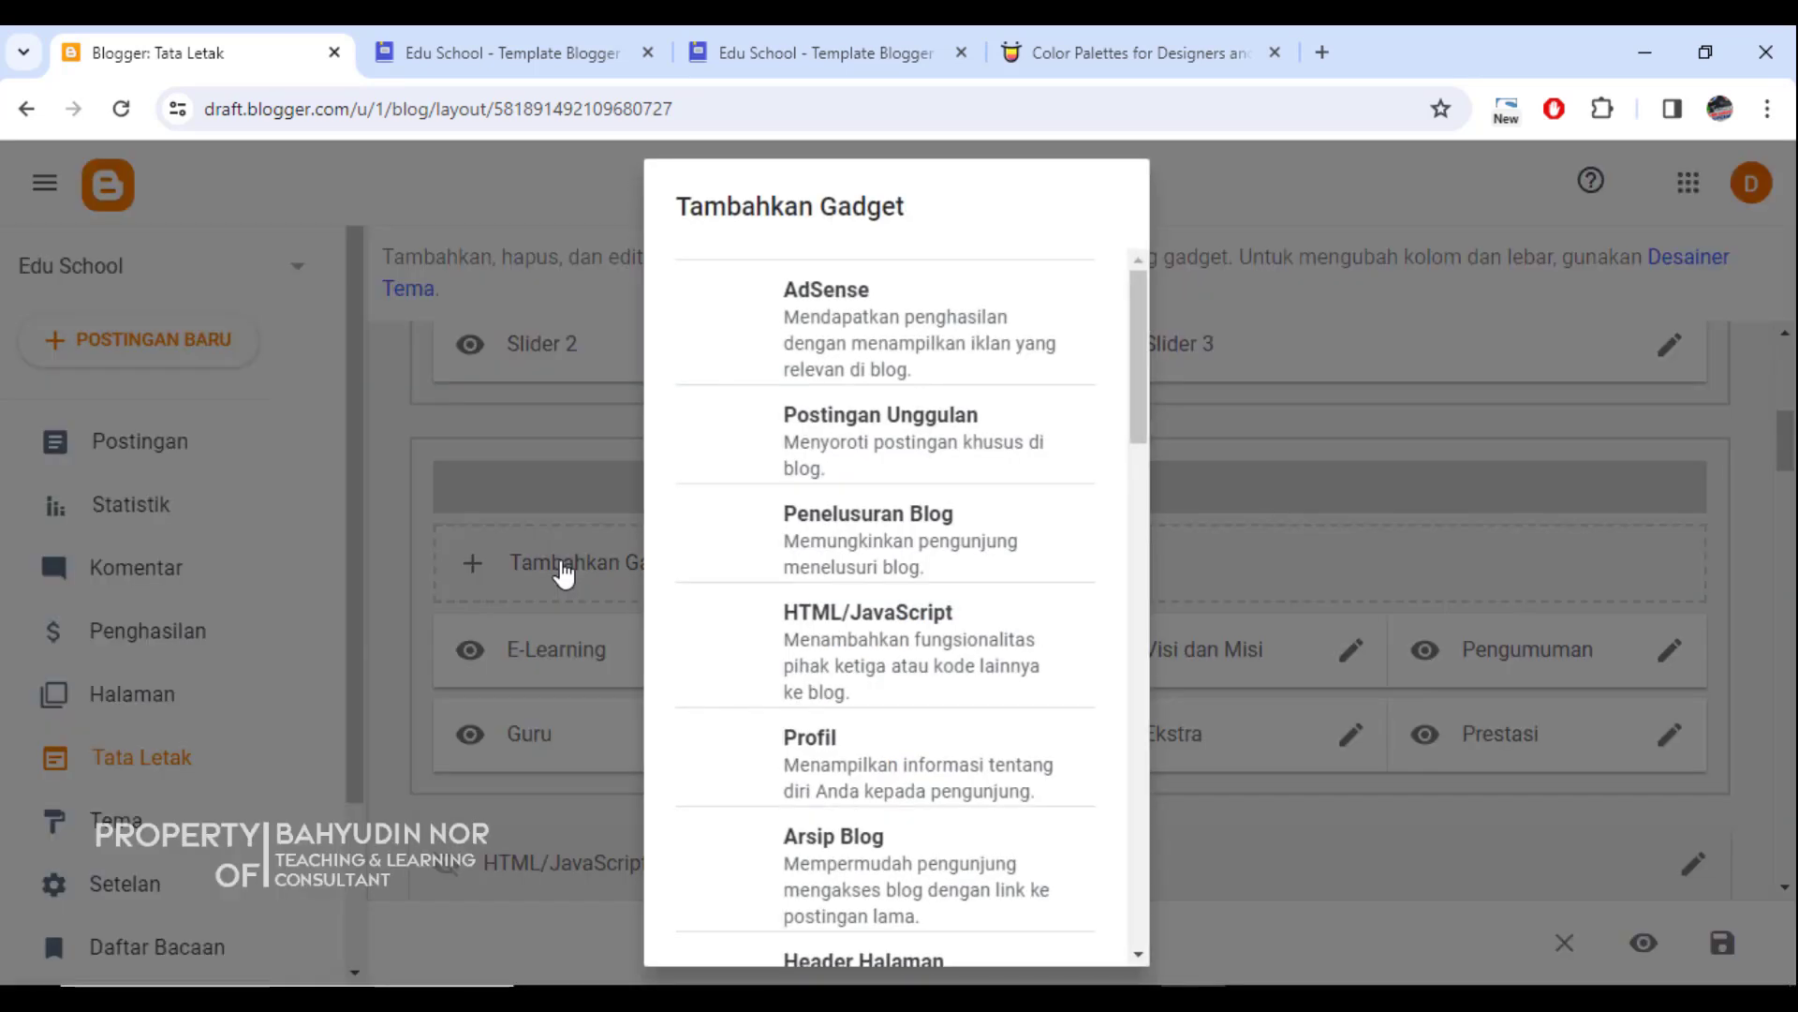
scroll(892, 489, "down", 1)
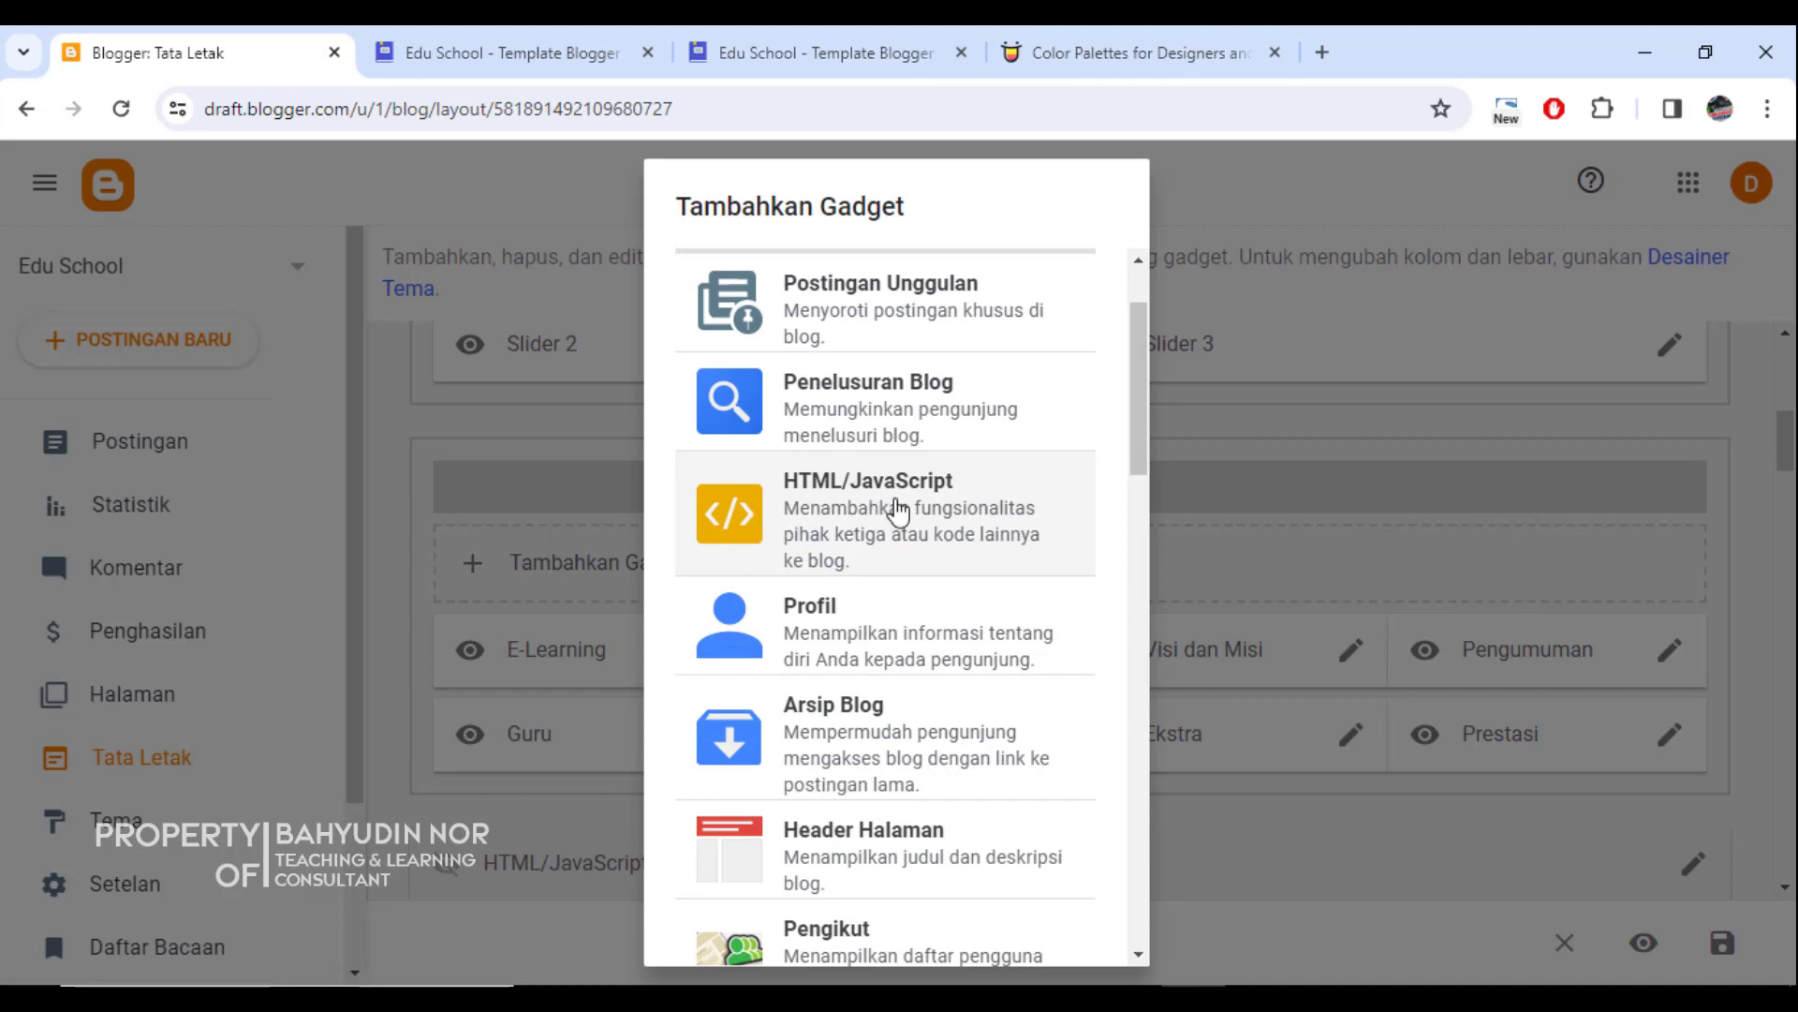
left_click(898, 513)
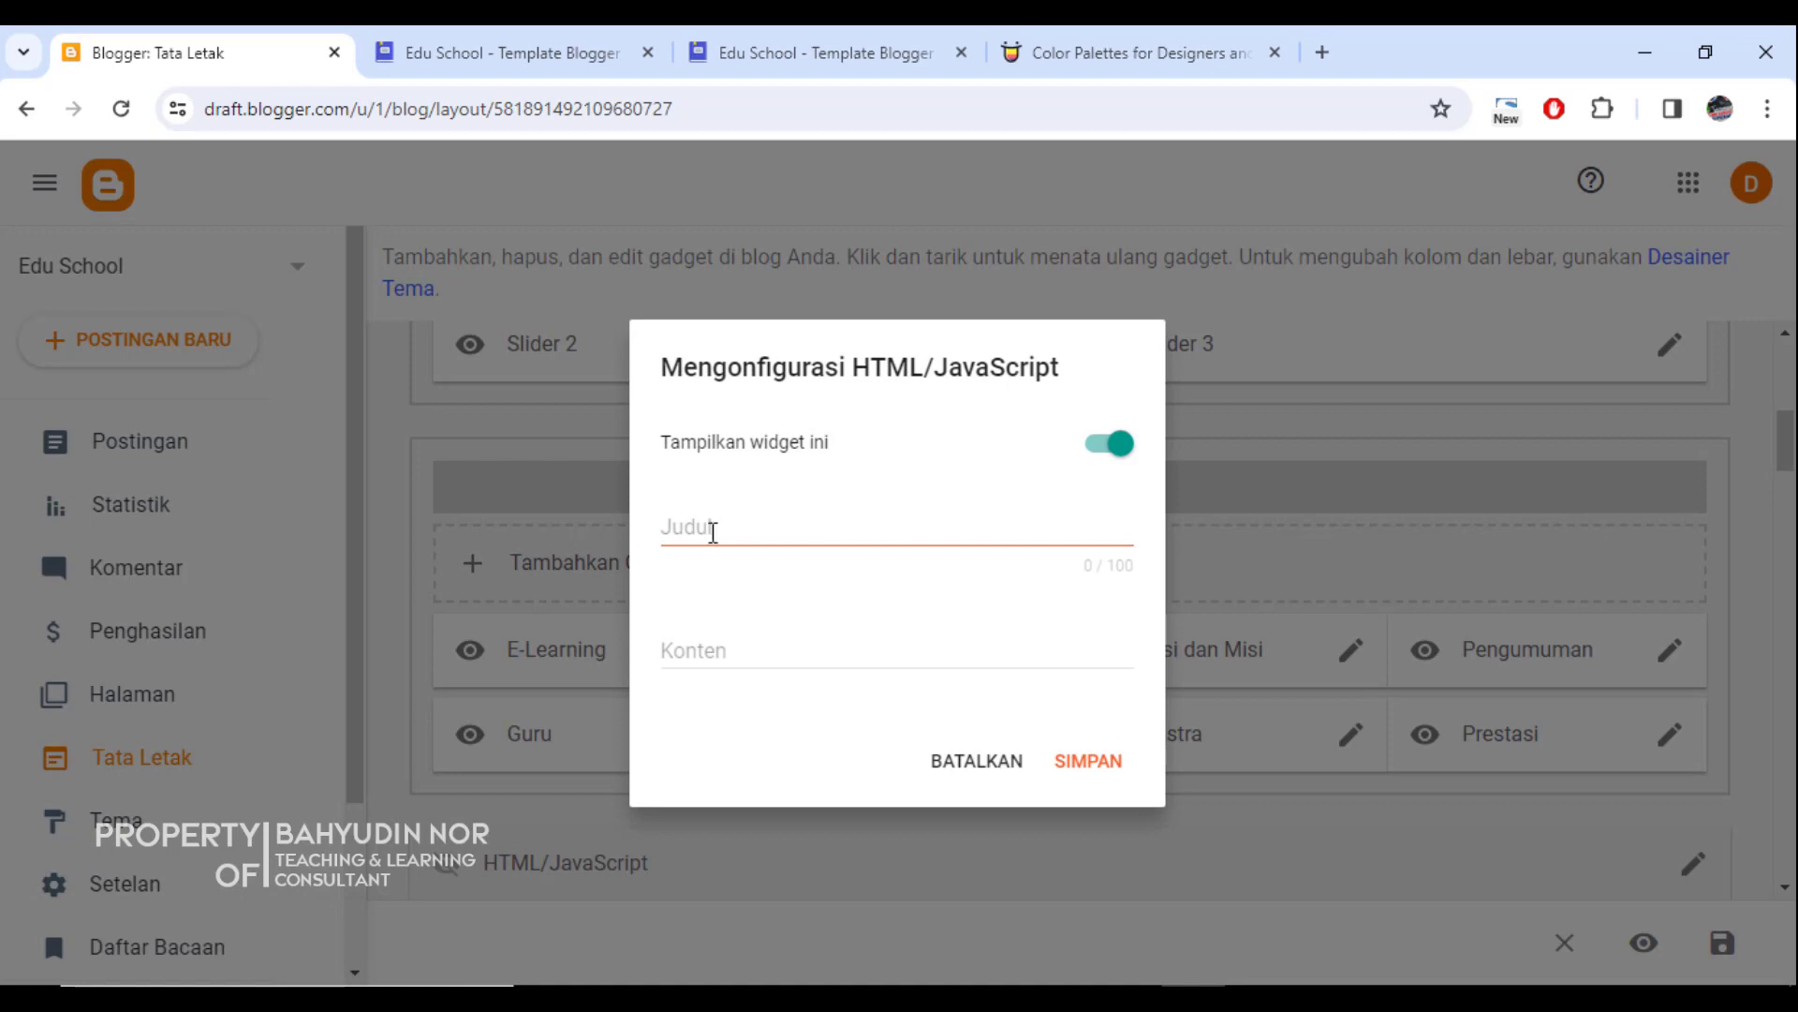
left_click(708, 532)
left_click(739, 645)
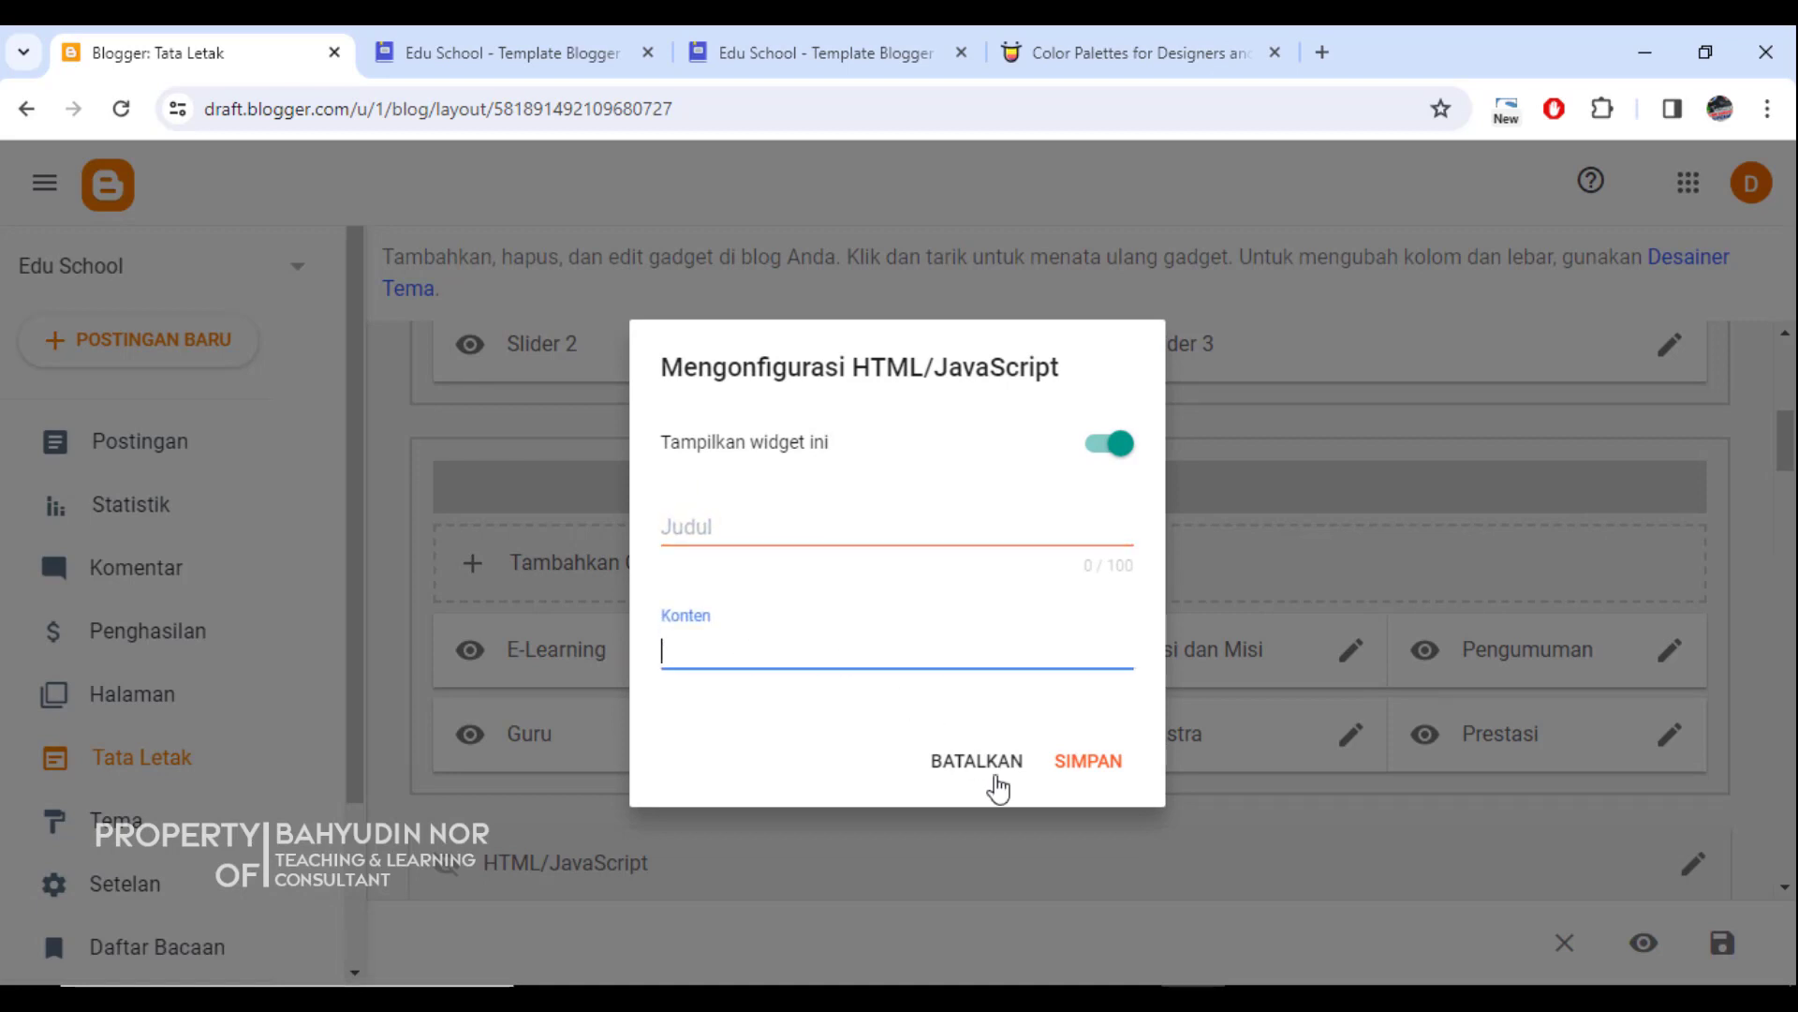
left_click(975, 767)
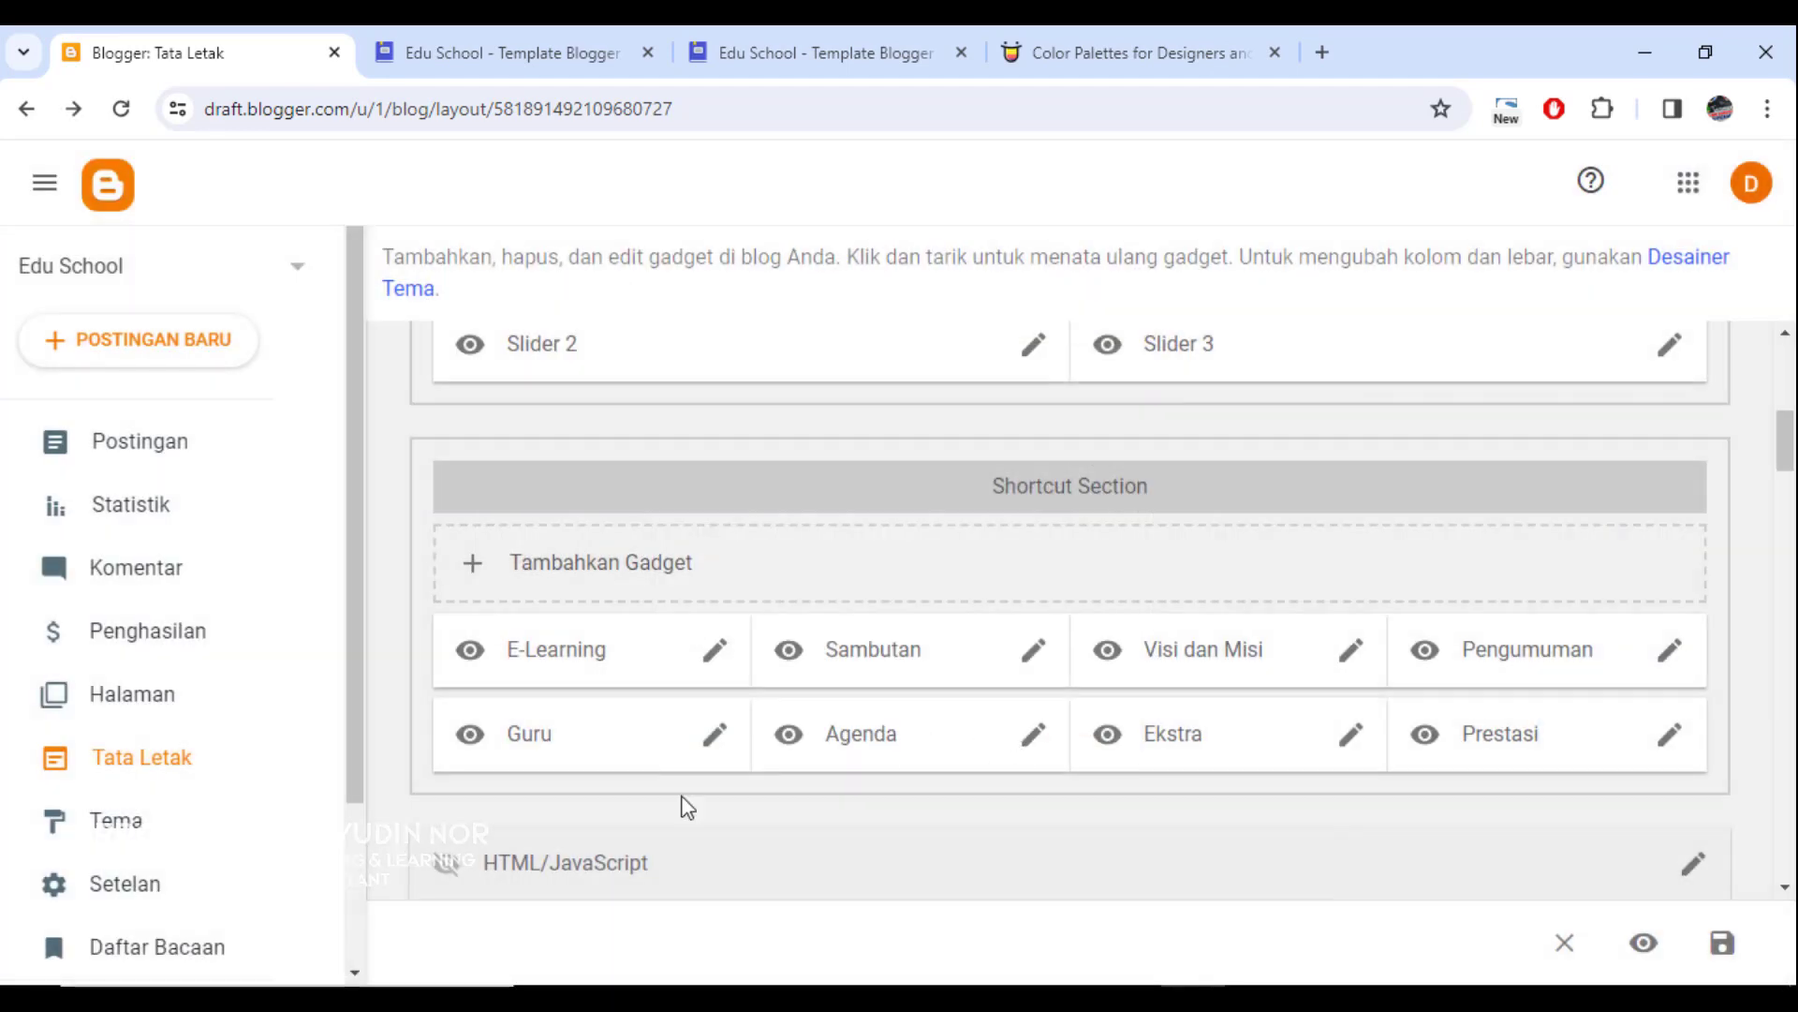
Step: Review the Guru shortcut gadget's title, caption, link, image and image URL settings, and close it without saving
left_click(712, 738)
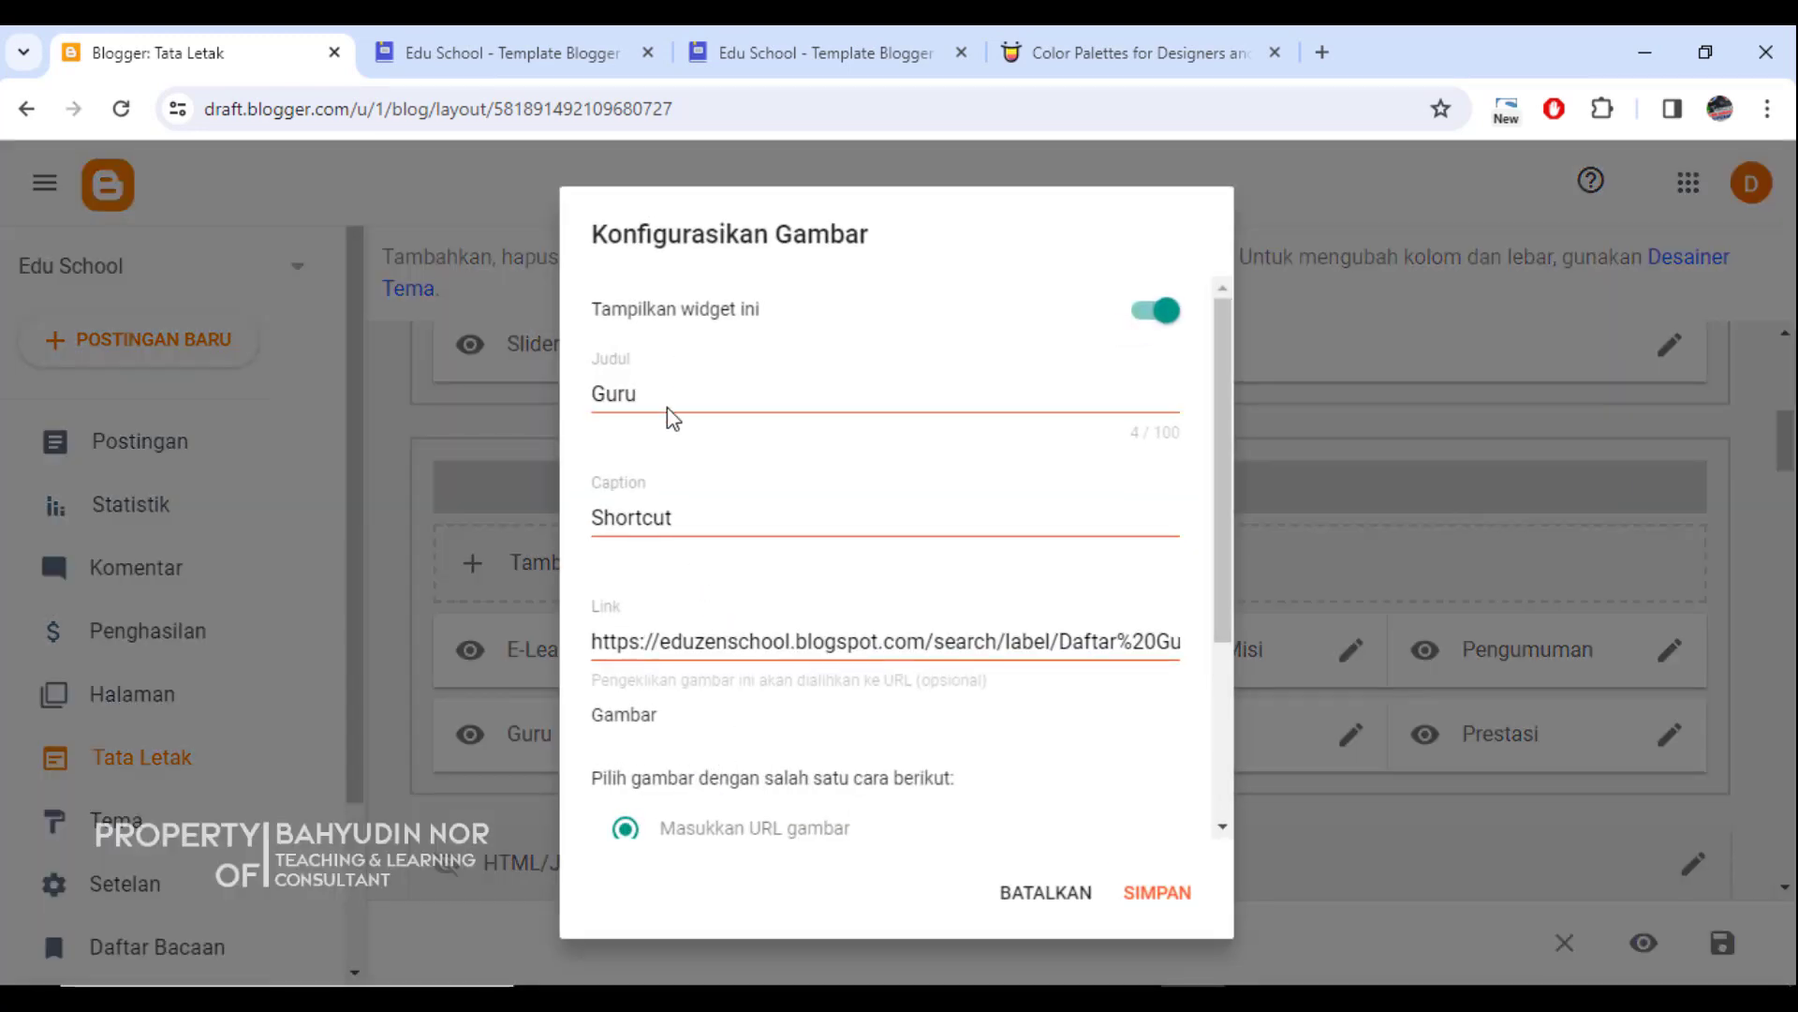
scroll(712, 553, "down", 2)
scroll(674, 469, "up", 2)
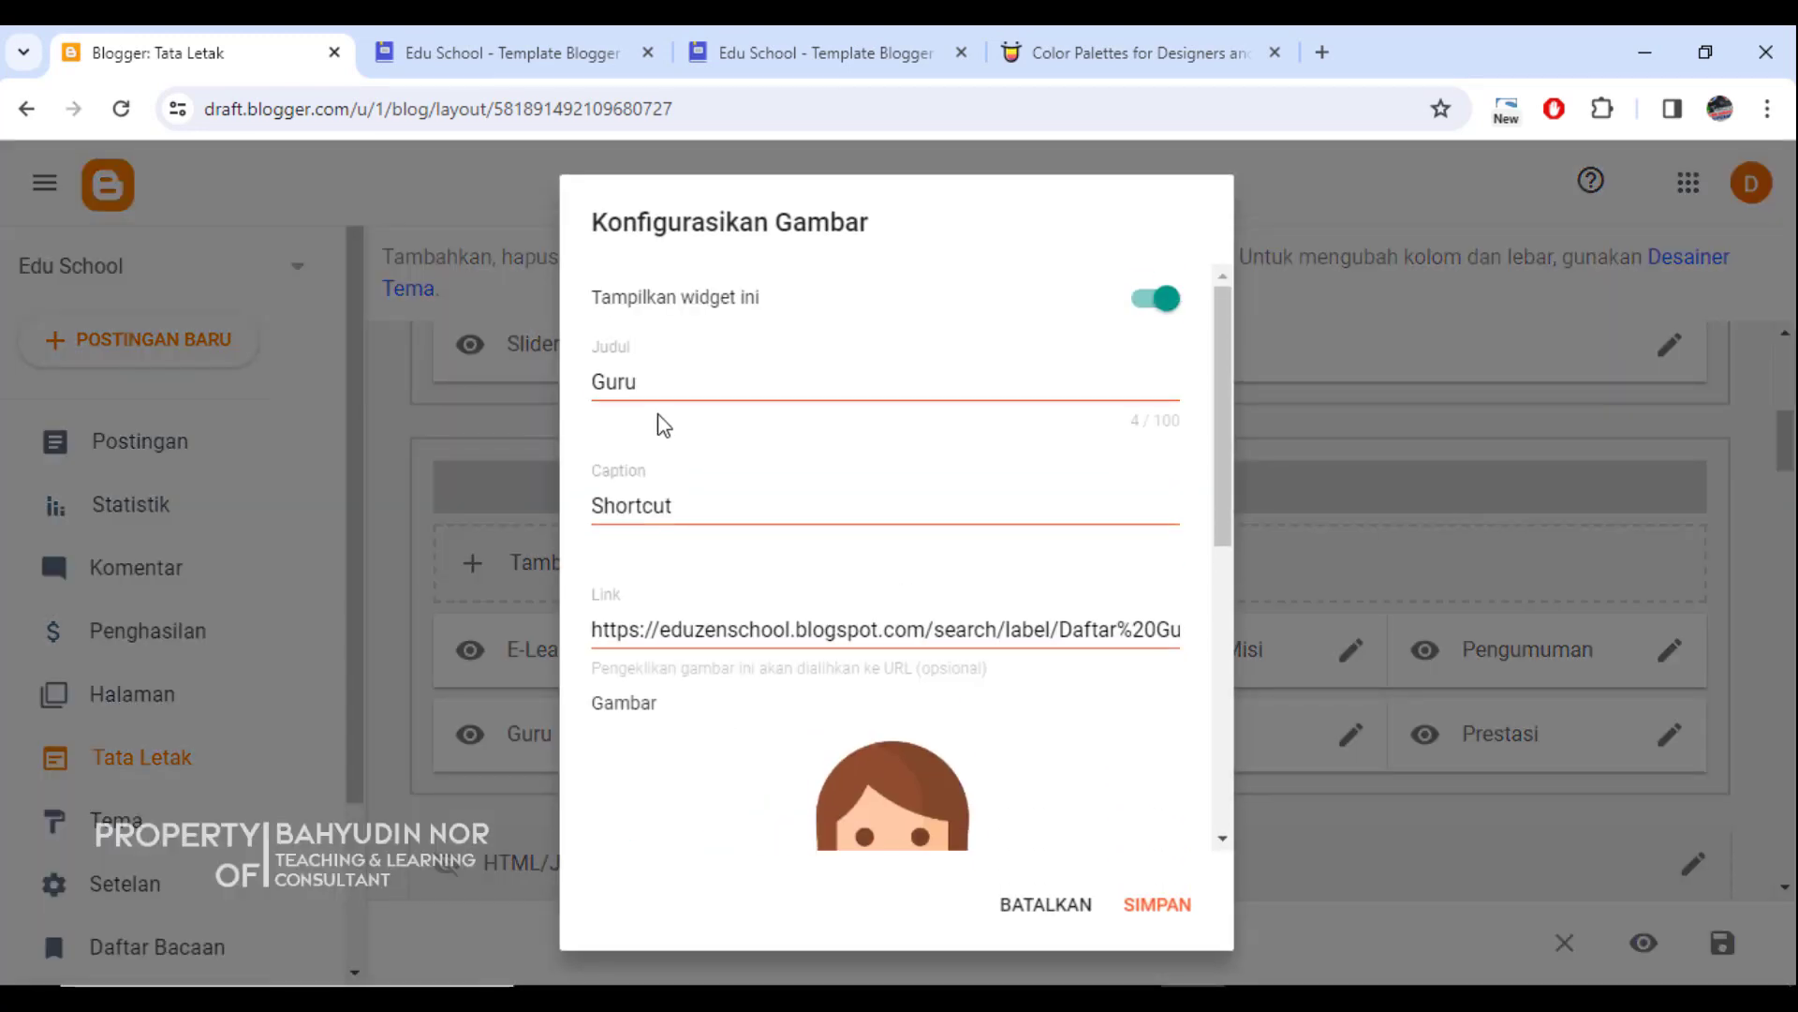
double_click(644, 381)
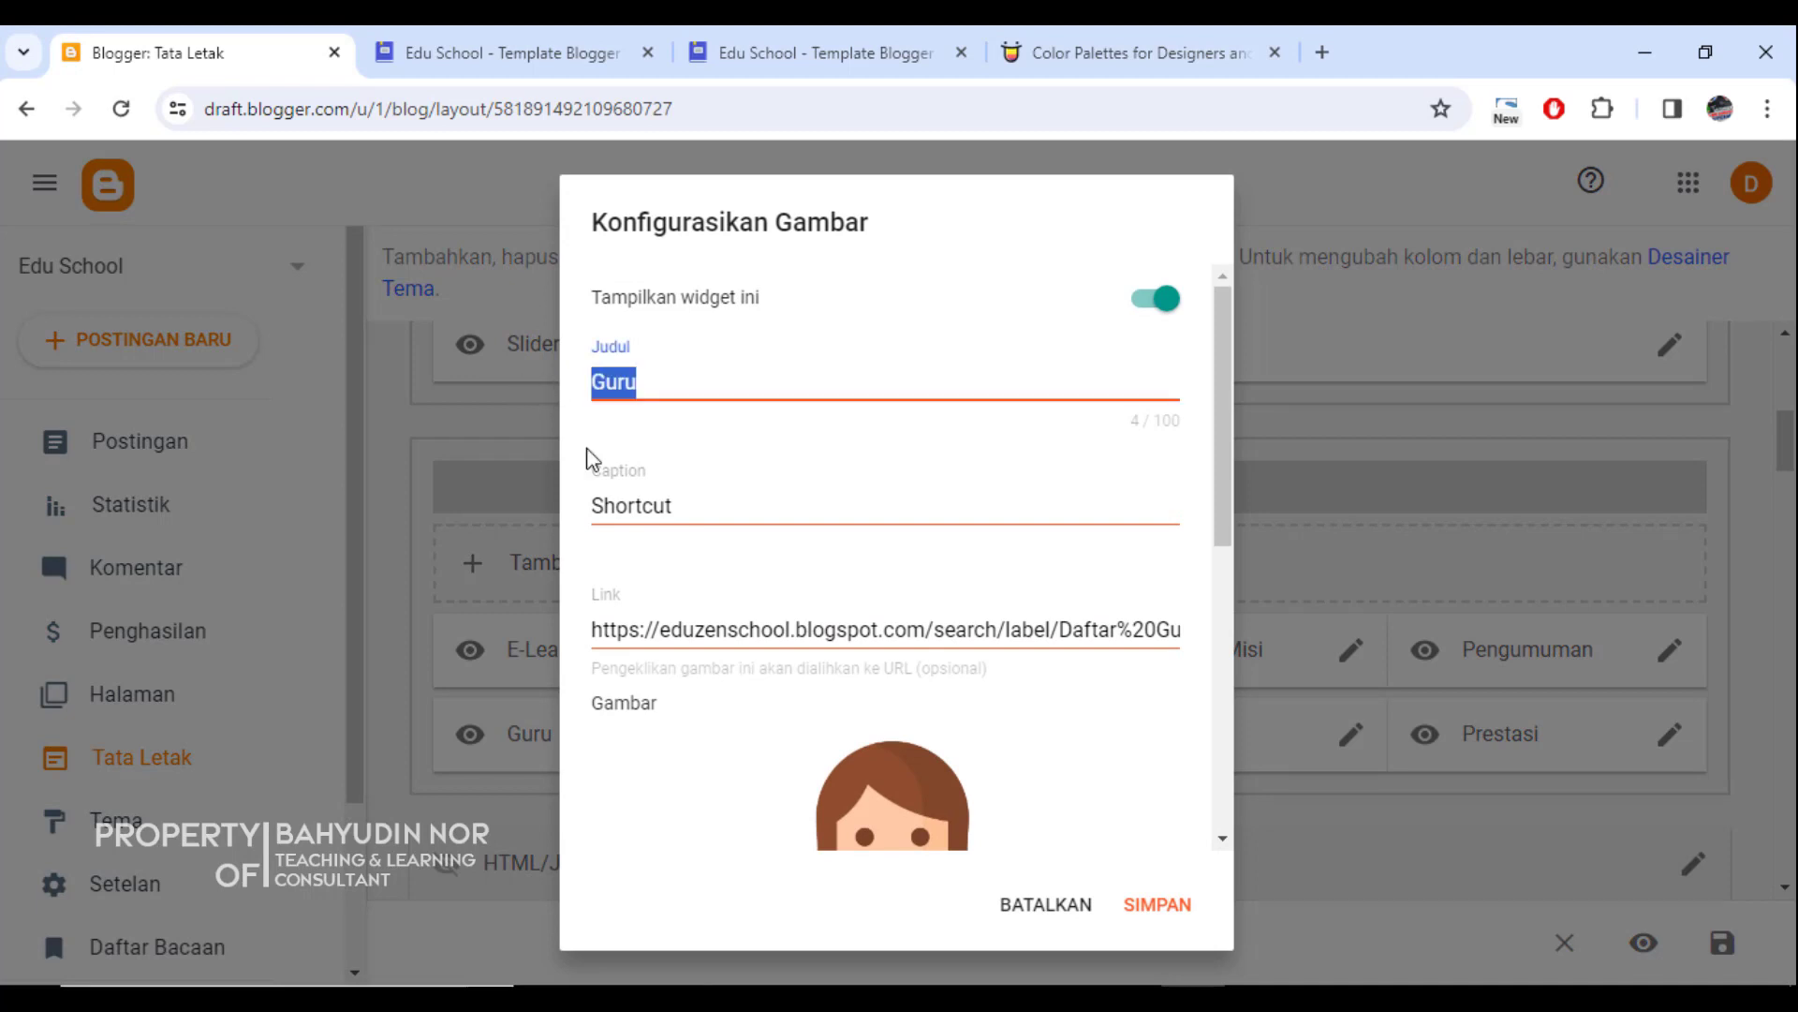
left_click(629, 507)
left_click_drag(680, 506, 548, 513)
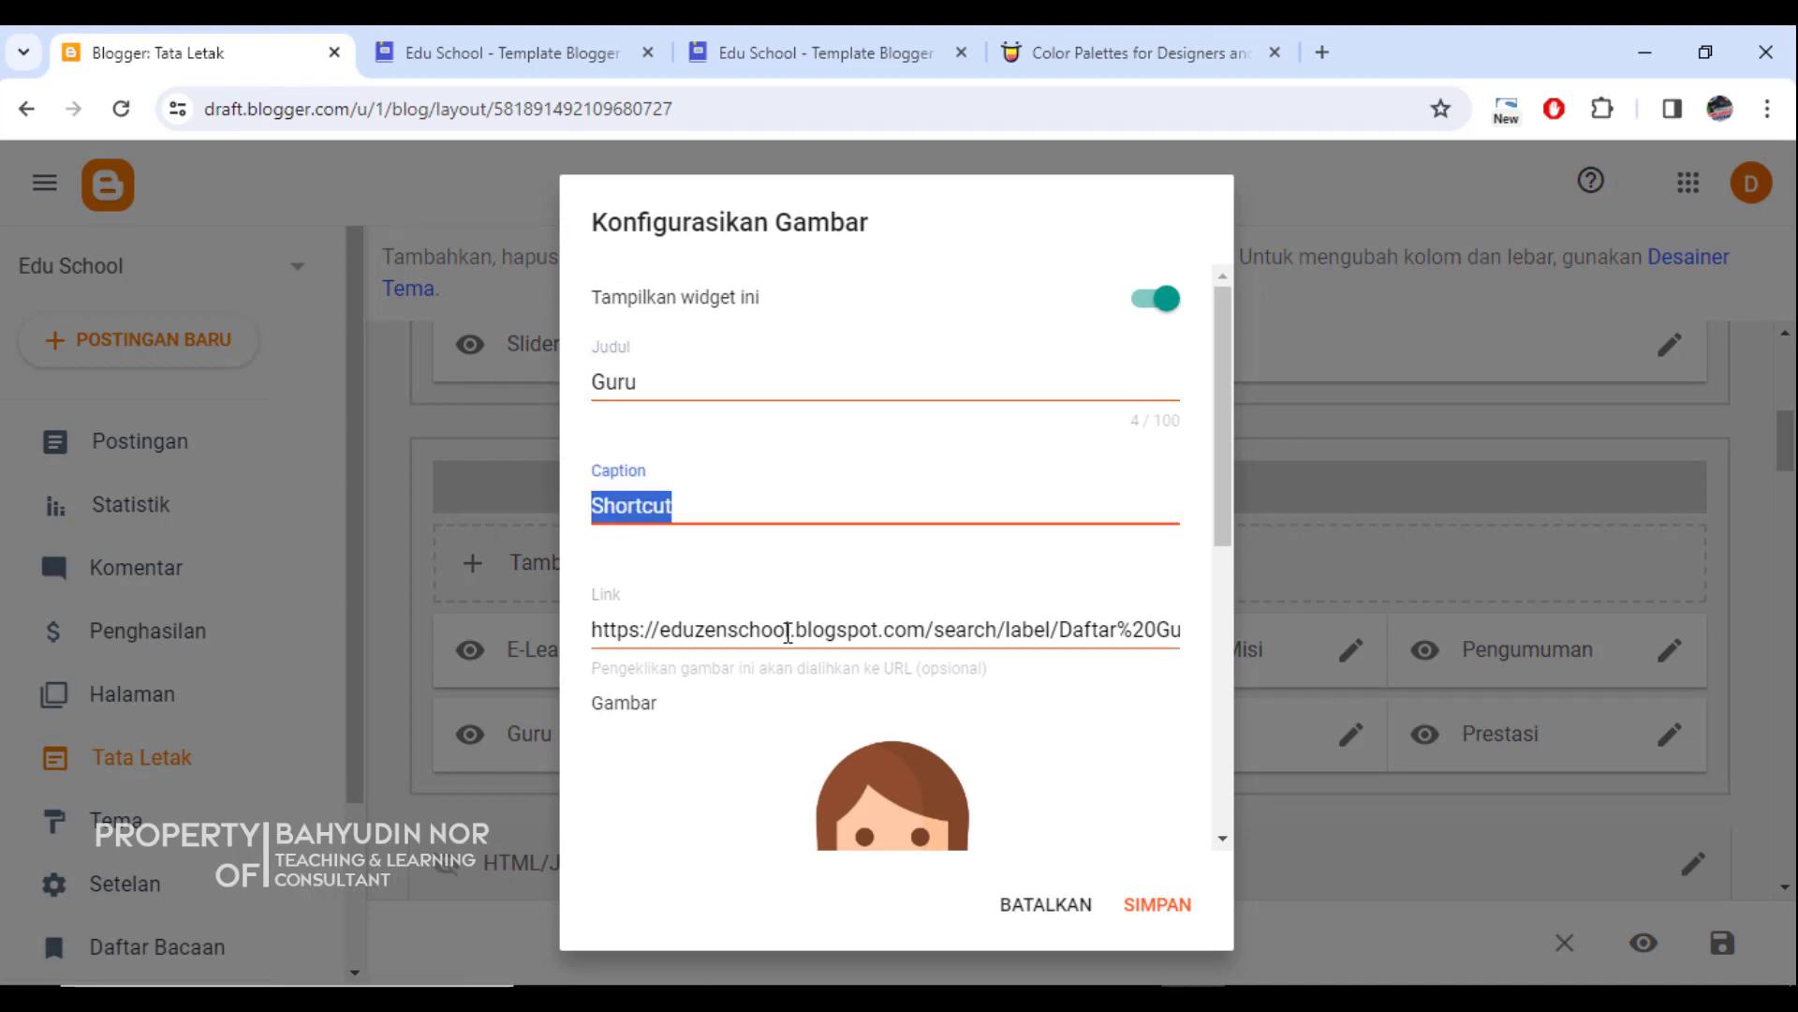
scroll(787, 627, "down", 5)
scroll(857, 635, "down", 2)
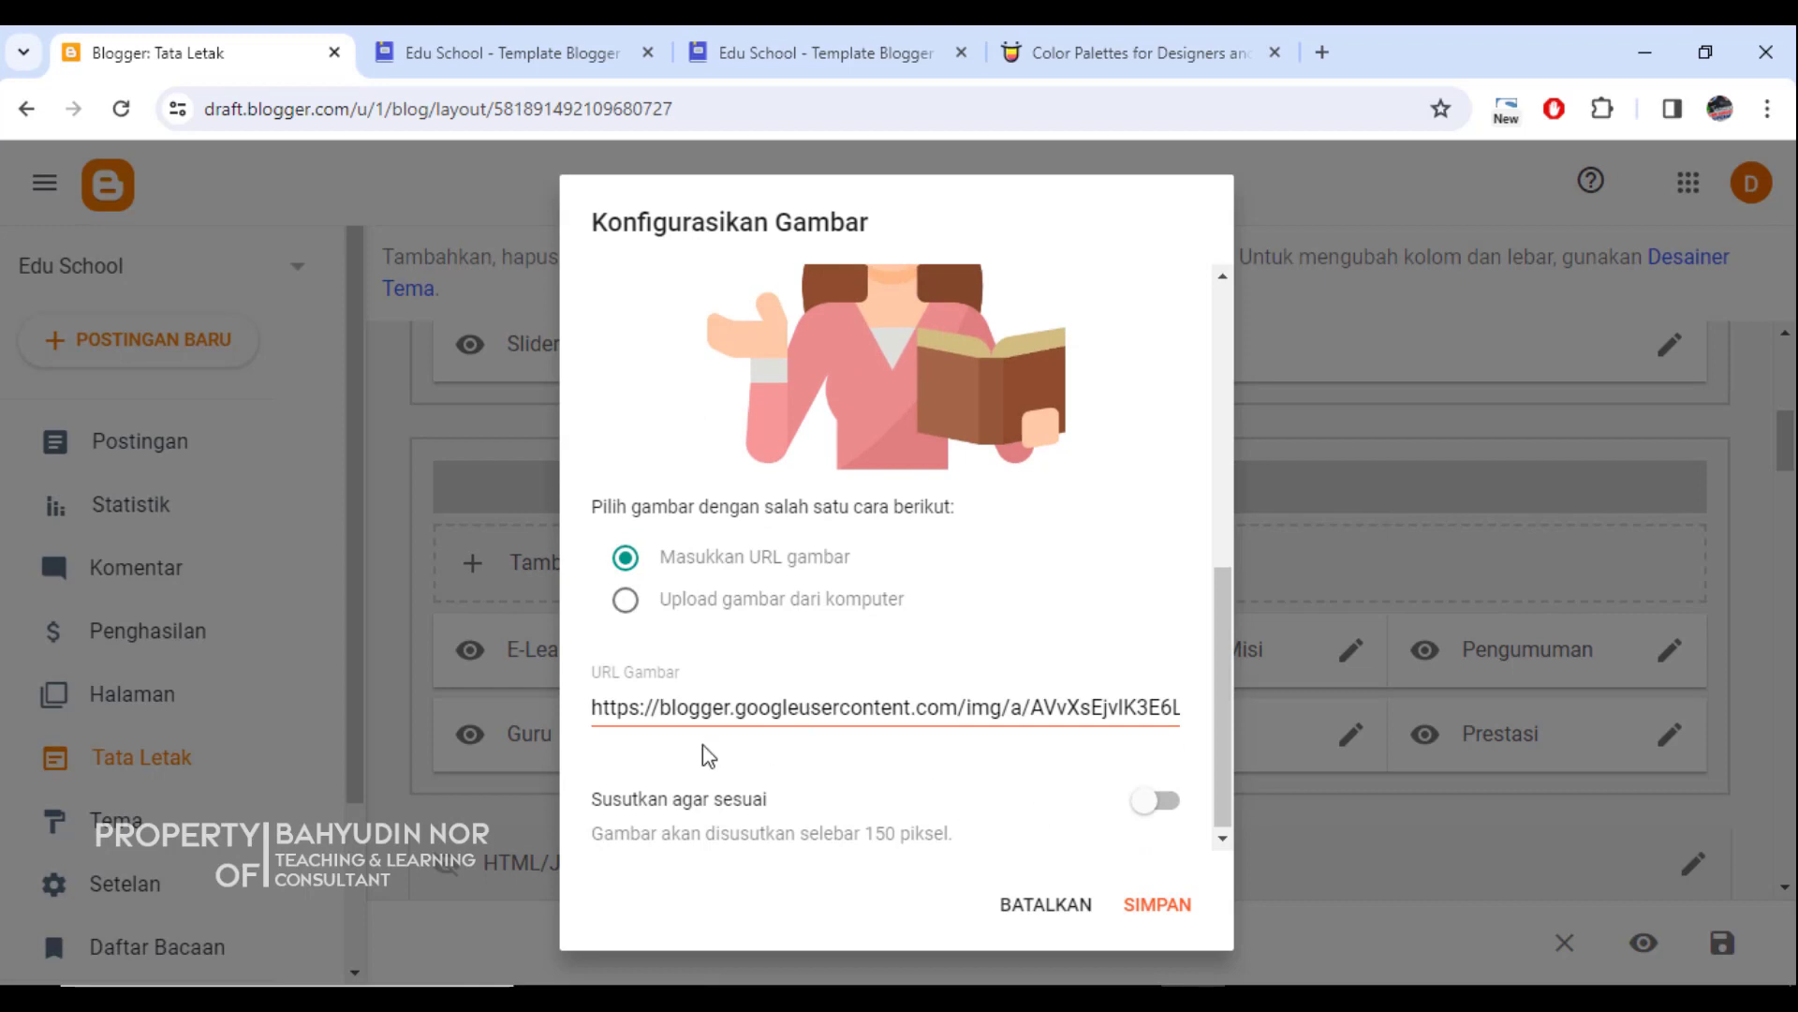
scroll(913, 777, "up", 5)
left_click_drag(653, 389, 881, 398)
left_click(882, 398)
left_click(1046, 904)
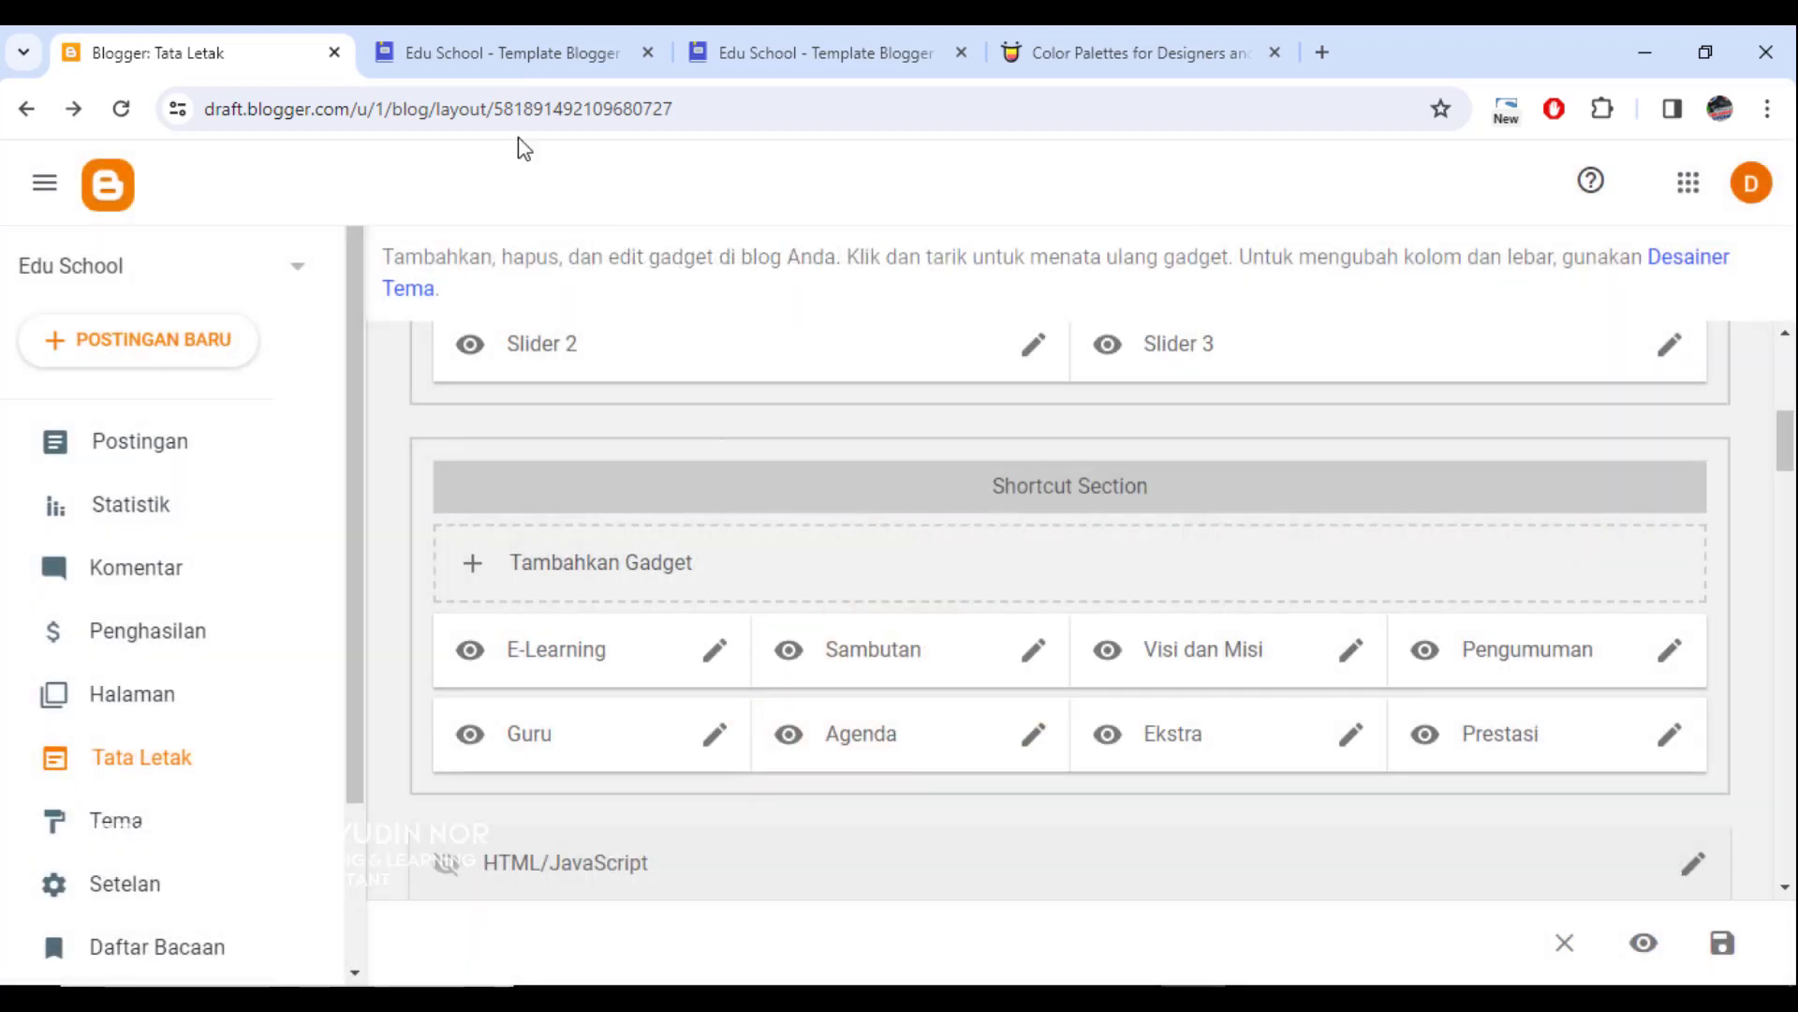
Step: Follow the Guru shortcut on the live Edu School site and look over the Daftar Guru page
left_click(394, 37)
scroll(422, 506, "up", 4)
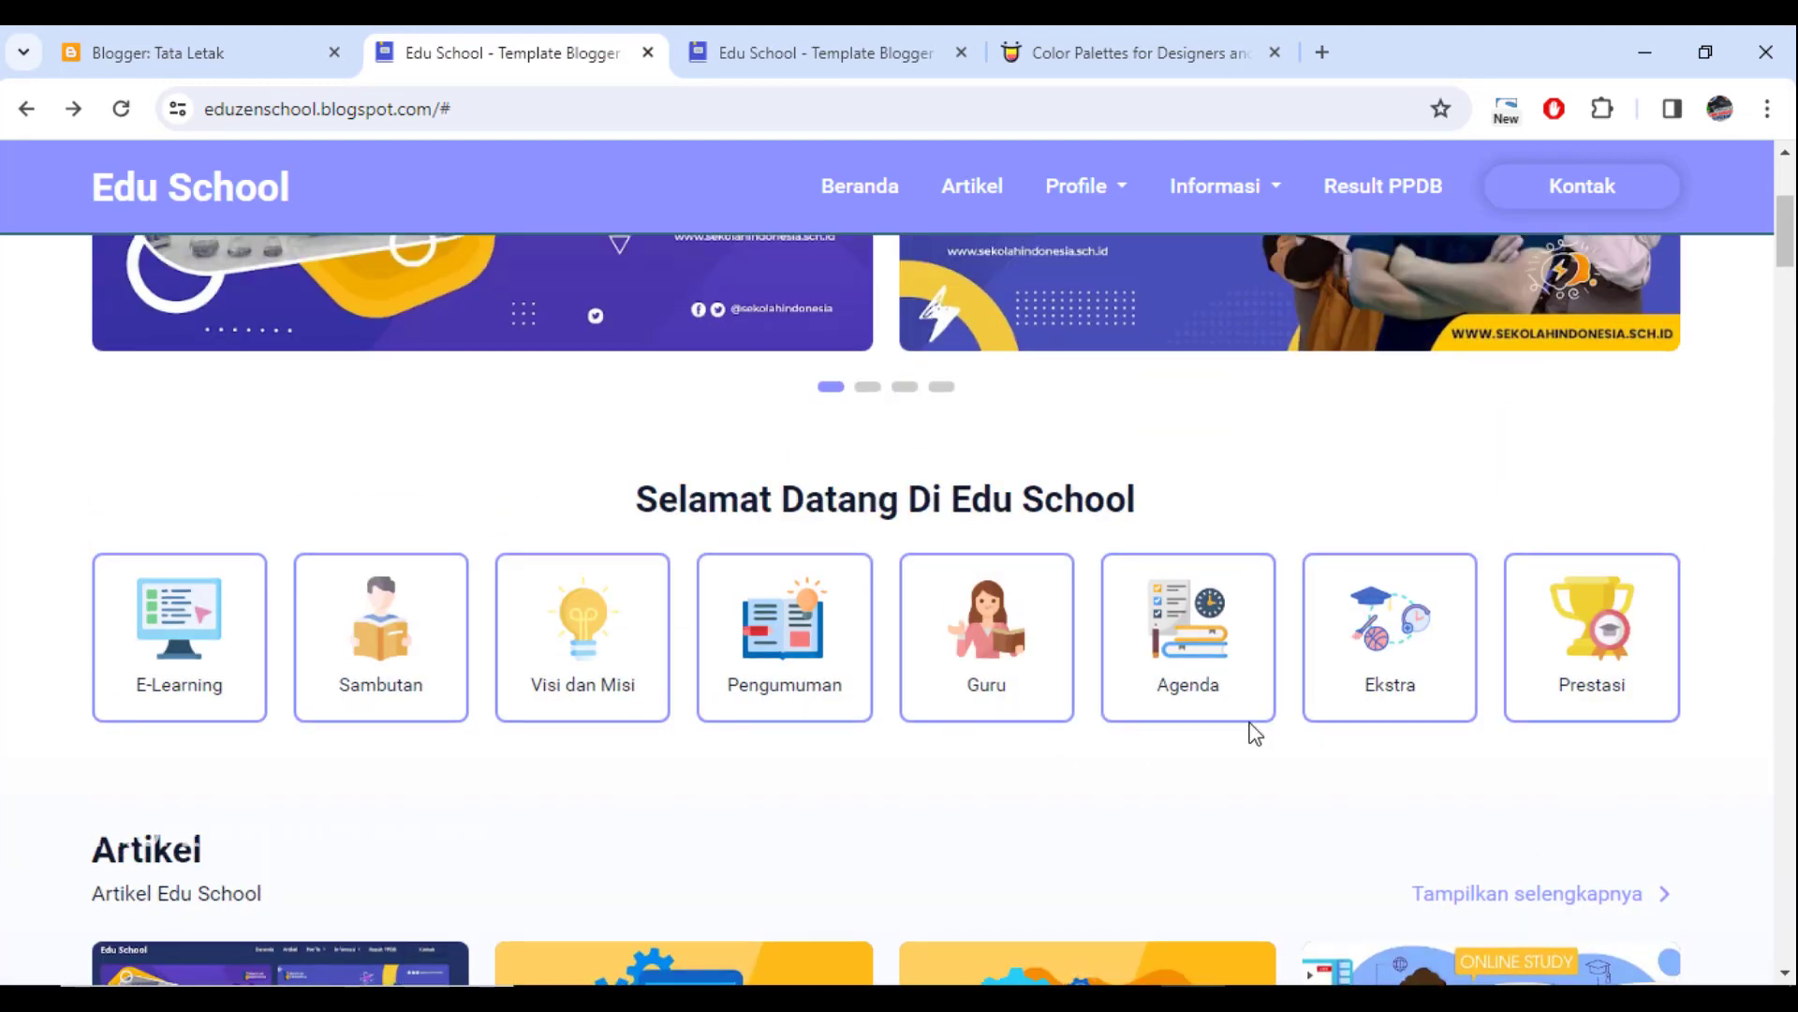
left_click(1006, 653)
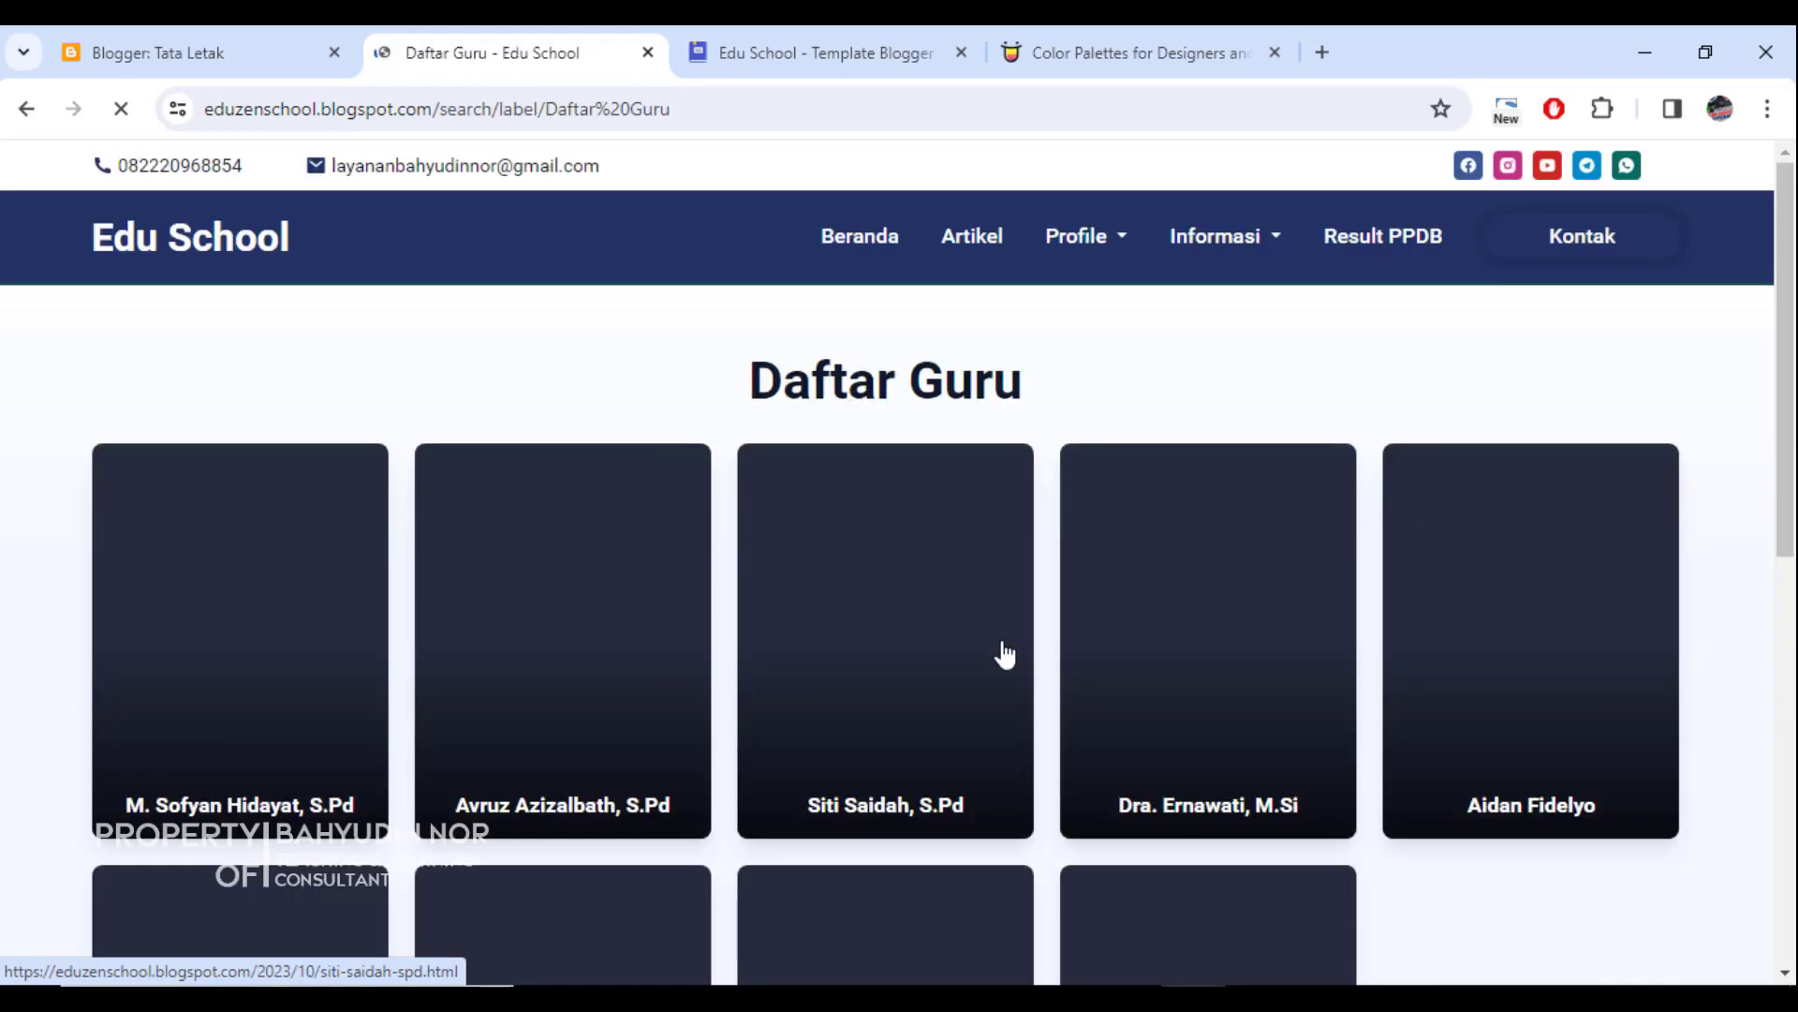
scroll(599, 375, "down", 4)
scroll(1224, 642, "up", 2)
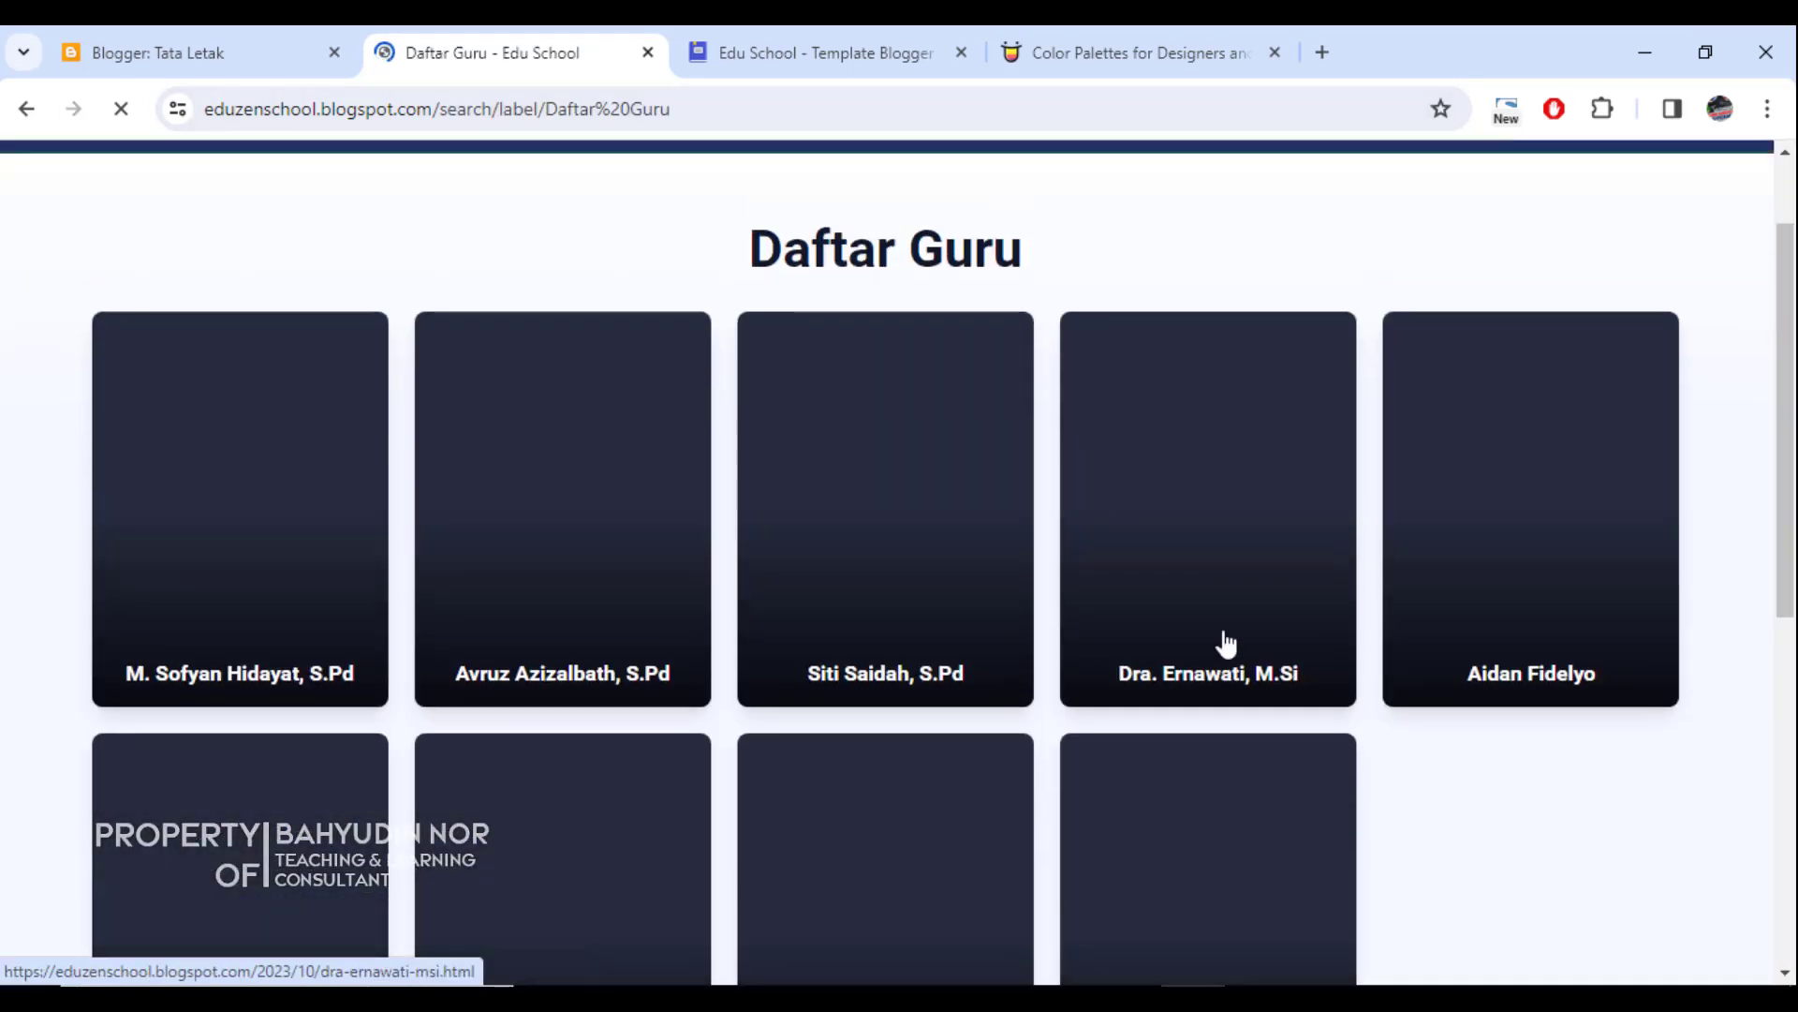
Step: Return to the Blogger layout and look at the Main Section gadgets below the Shortcut Section
left_click(201, 55)
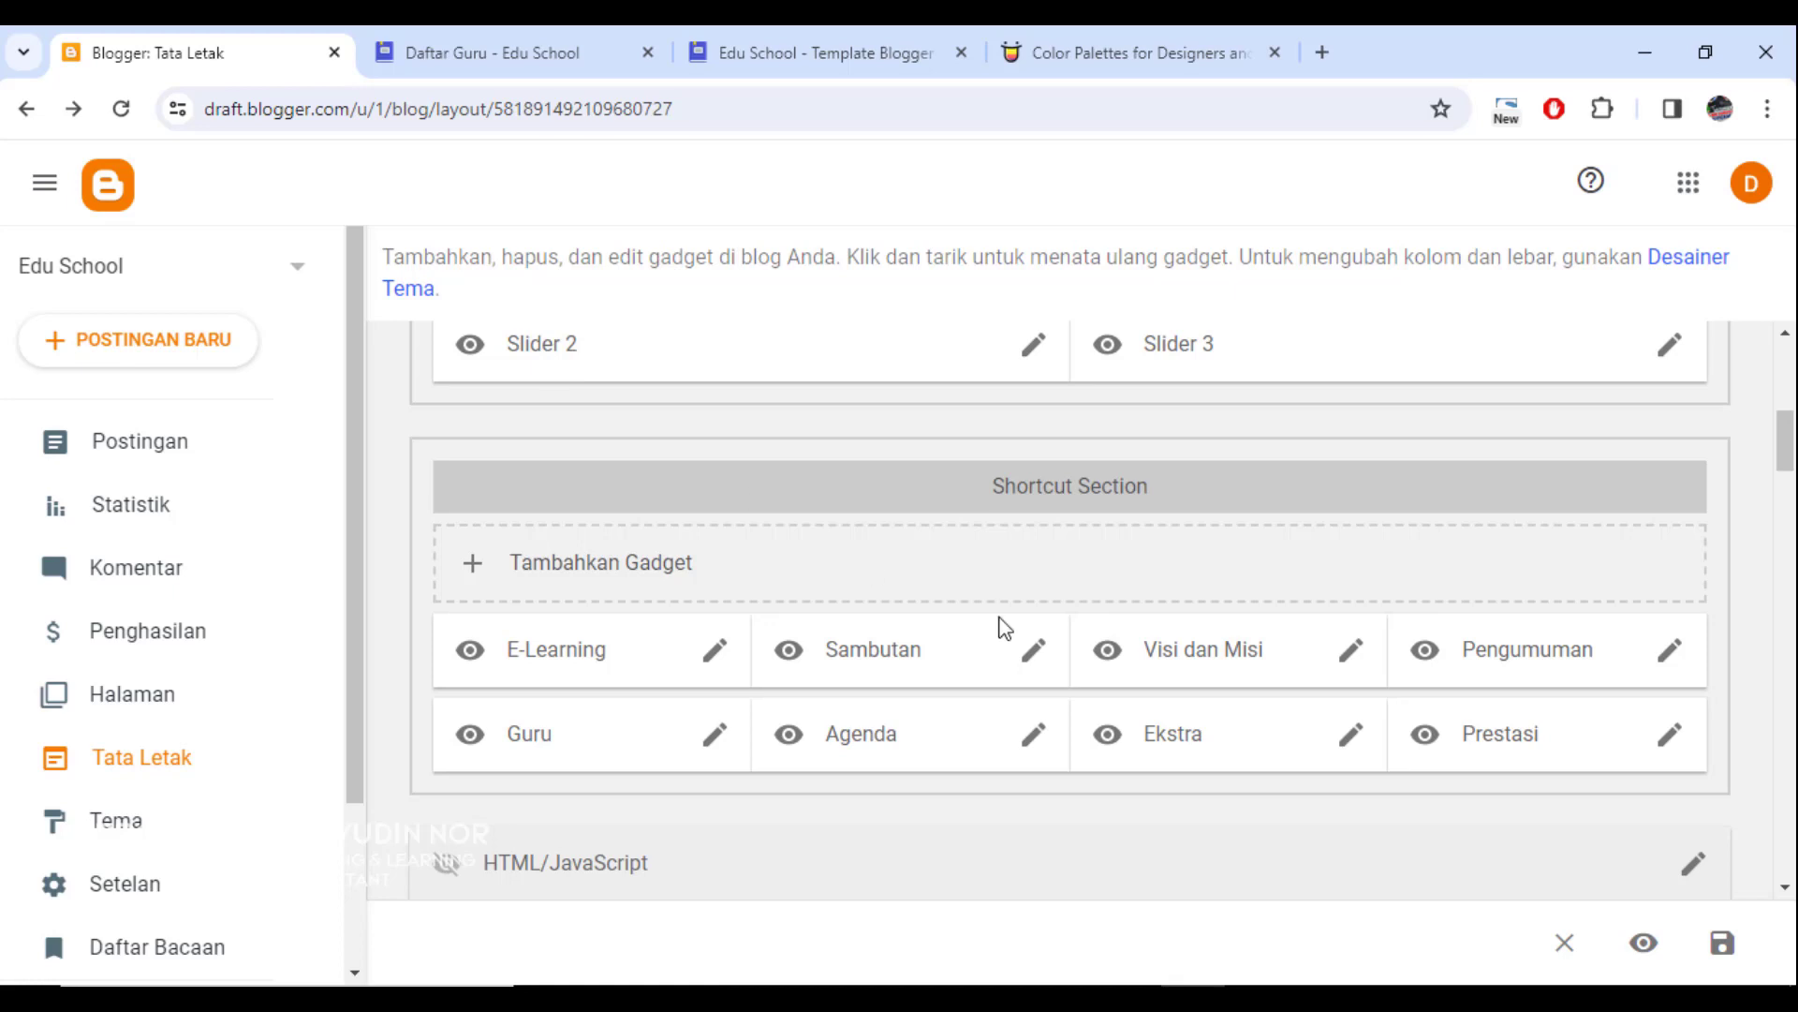
scroll(1005, 627, "down", 1)
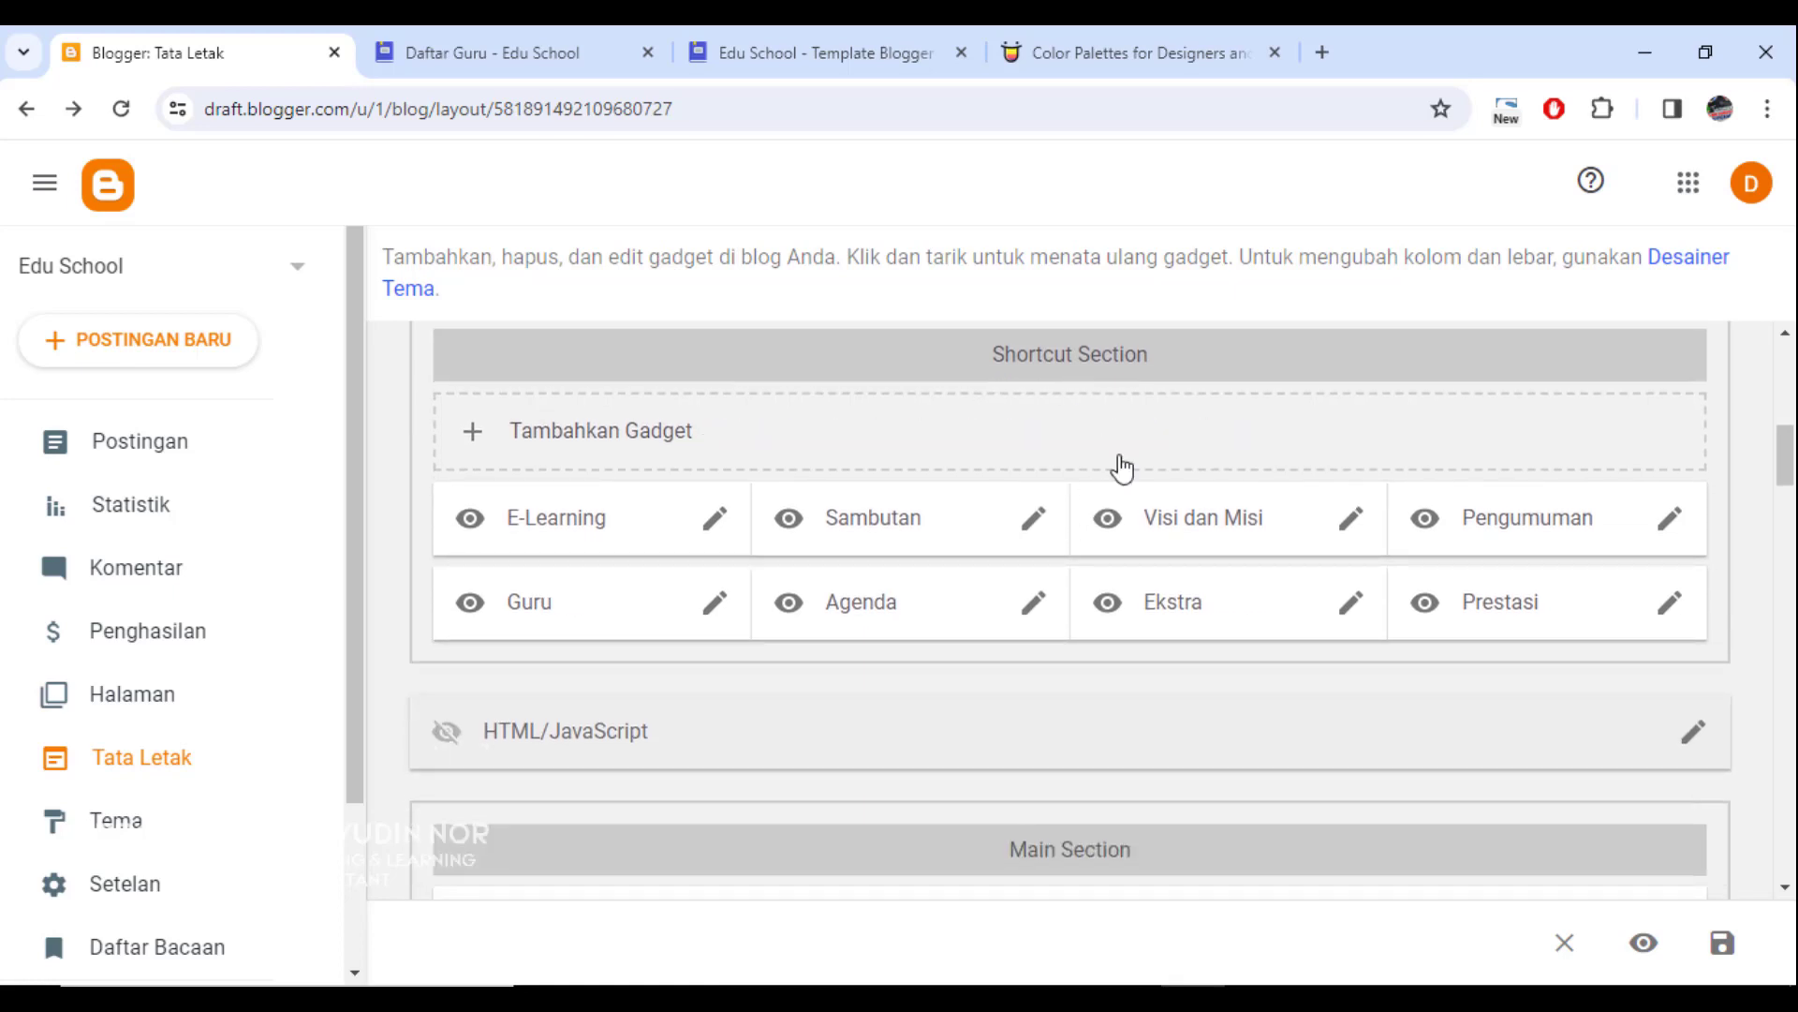
scroll(1166, 635, "down", 3)
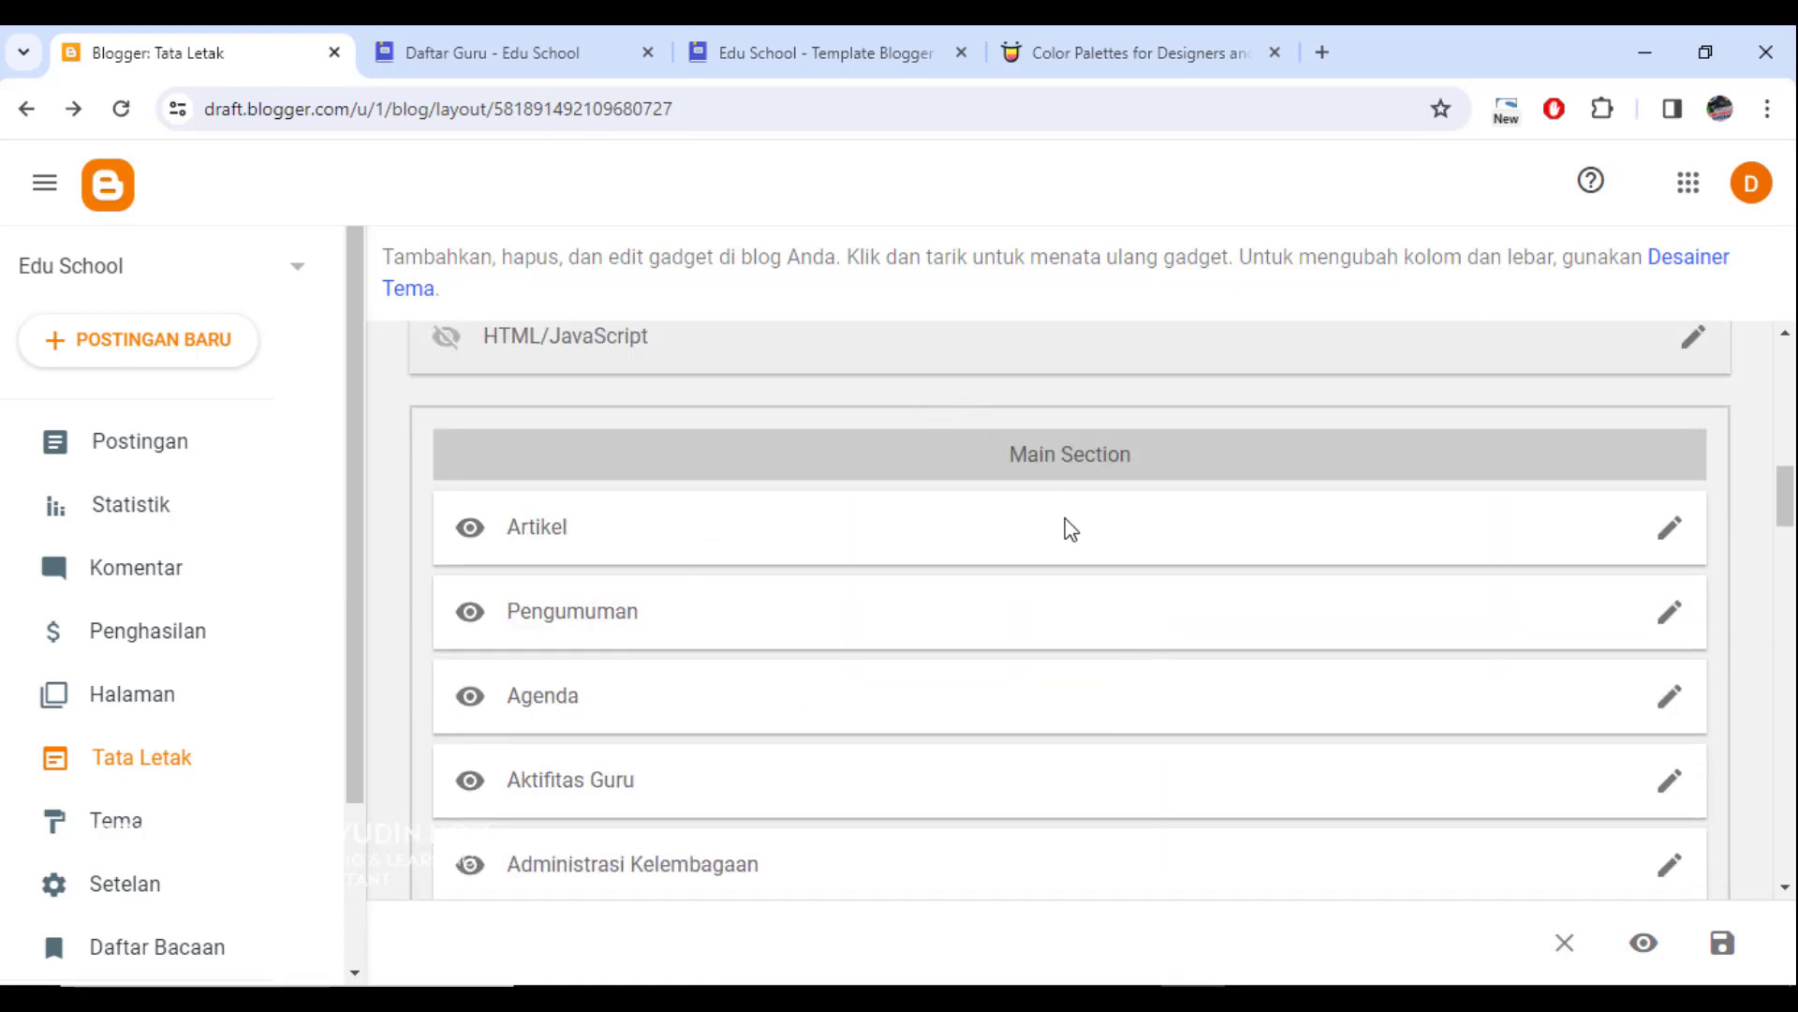
Step: Go back to the live site's home page and examine its Artikel, Pengumuman and Agenda sections
left_click(487, 53)
scroll(465, 508, "down", 5)
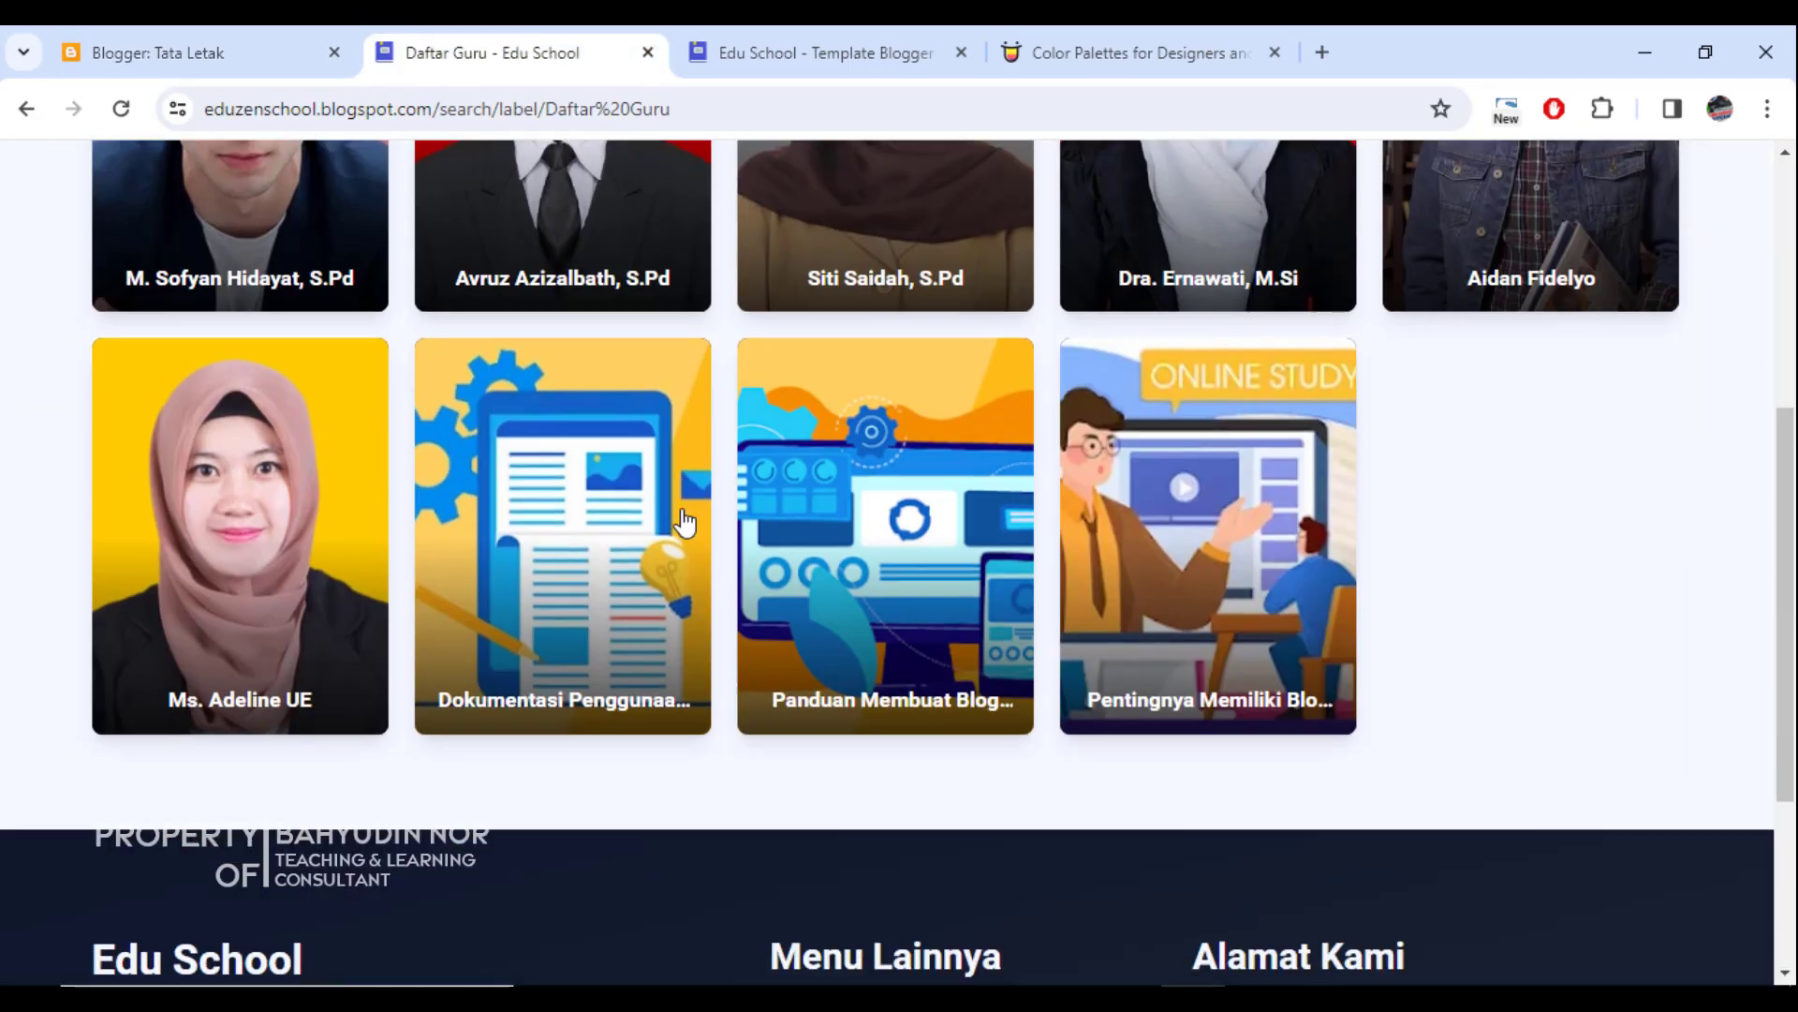
scroll(465, 508, "up", 5)
left_click(220, 241)
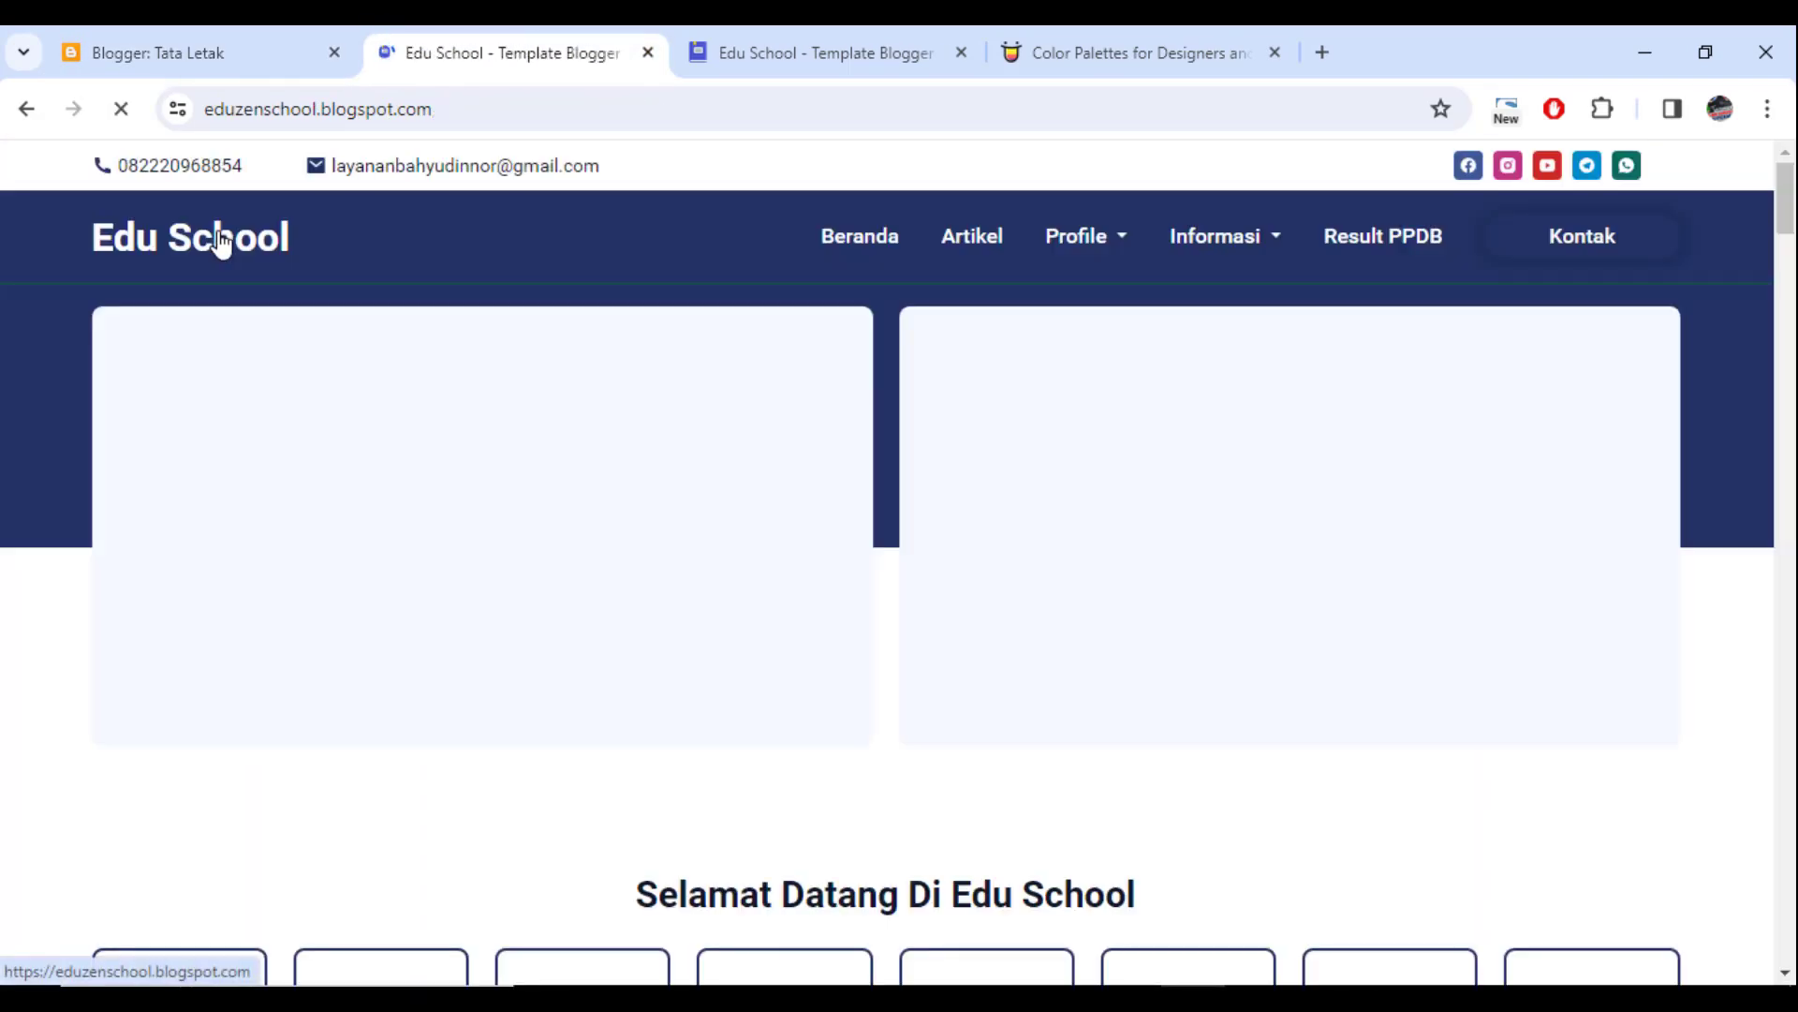
scroll(915, 671, "down", 12)
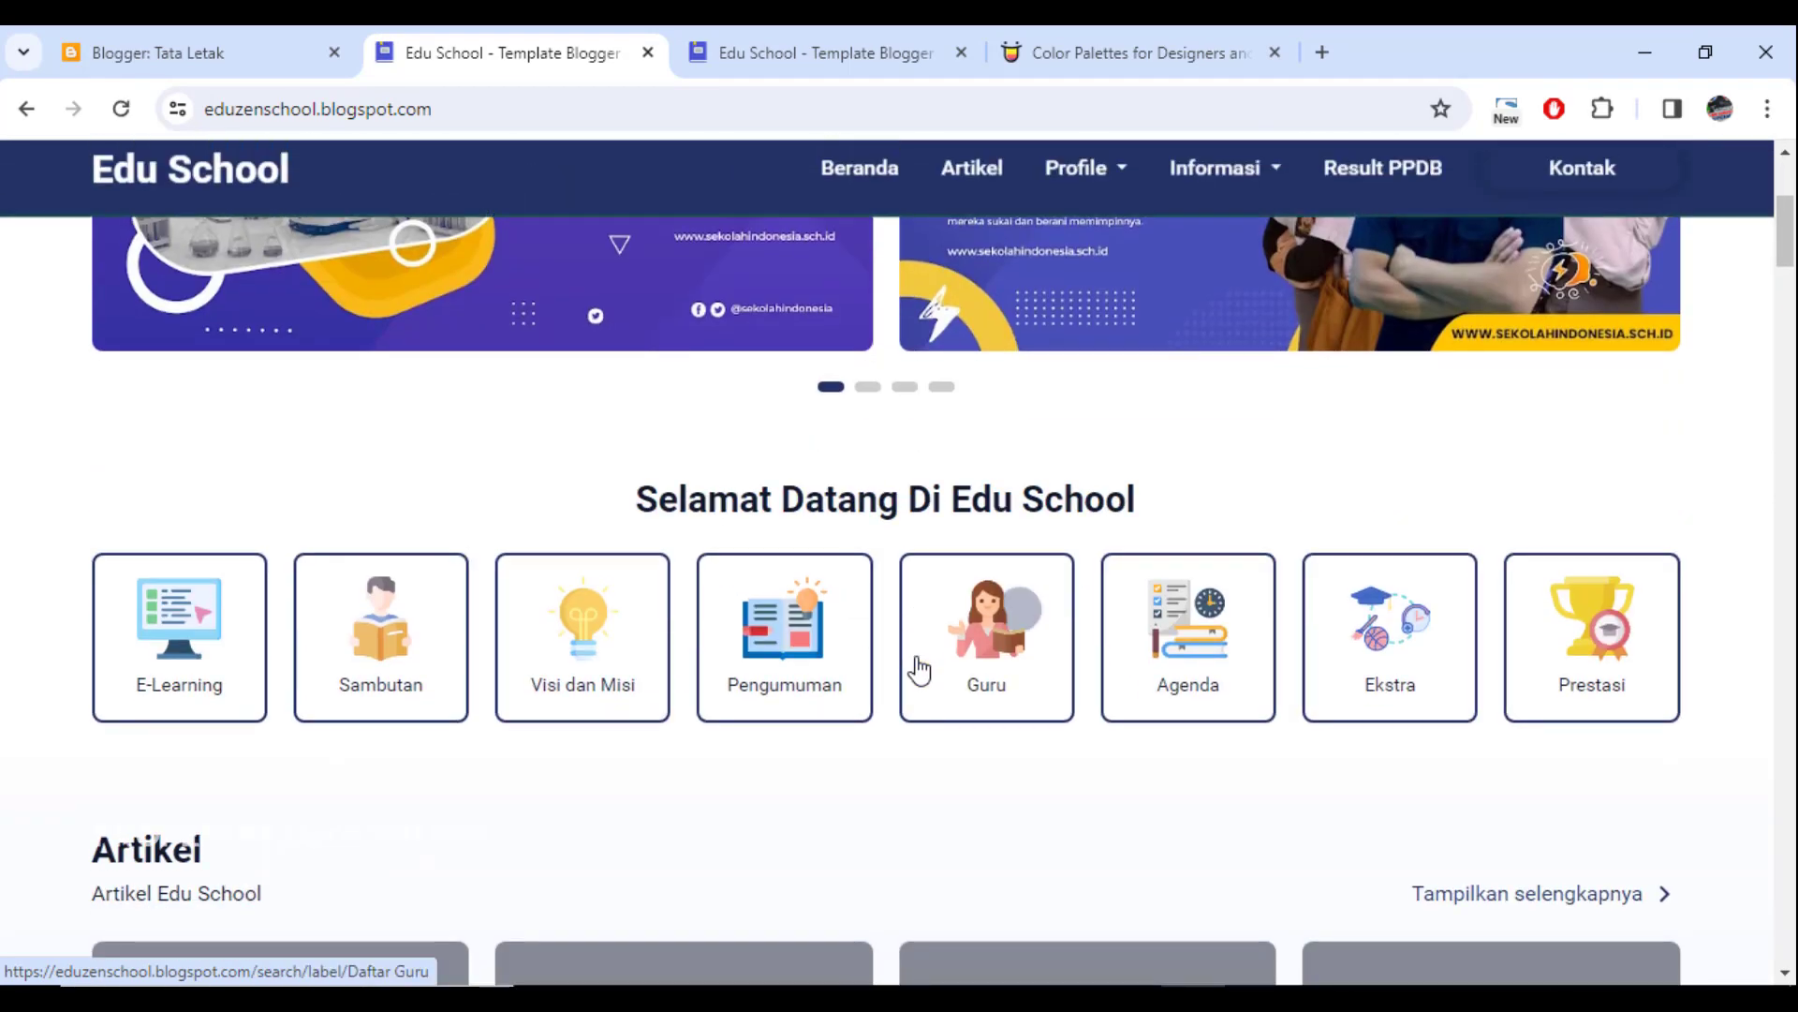
scroll(327, 581, "up", 5)
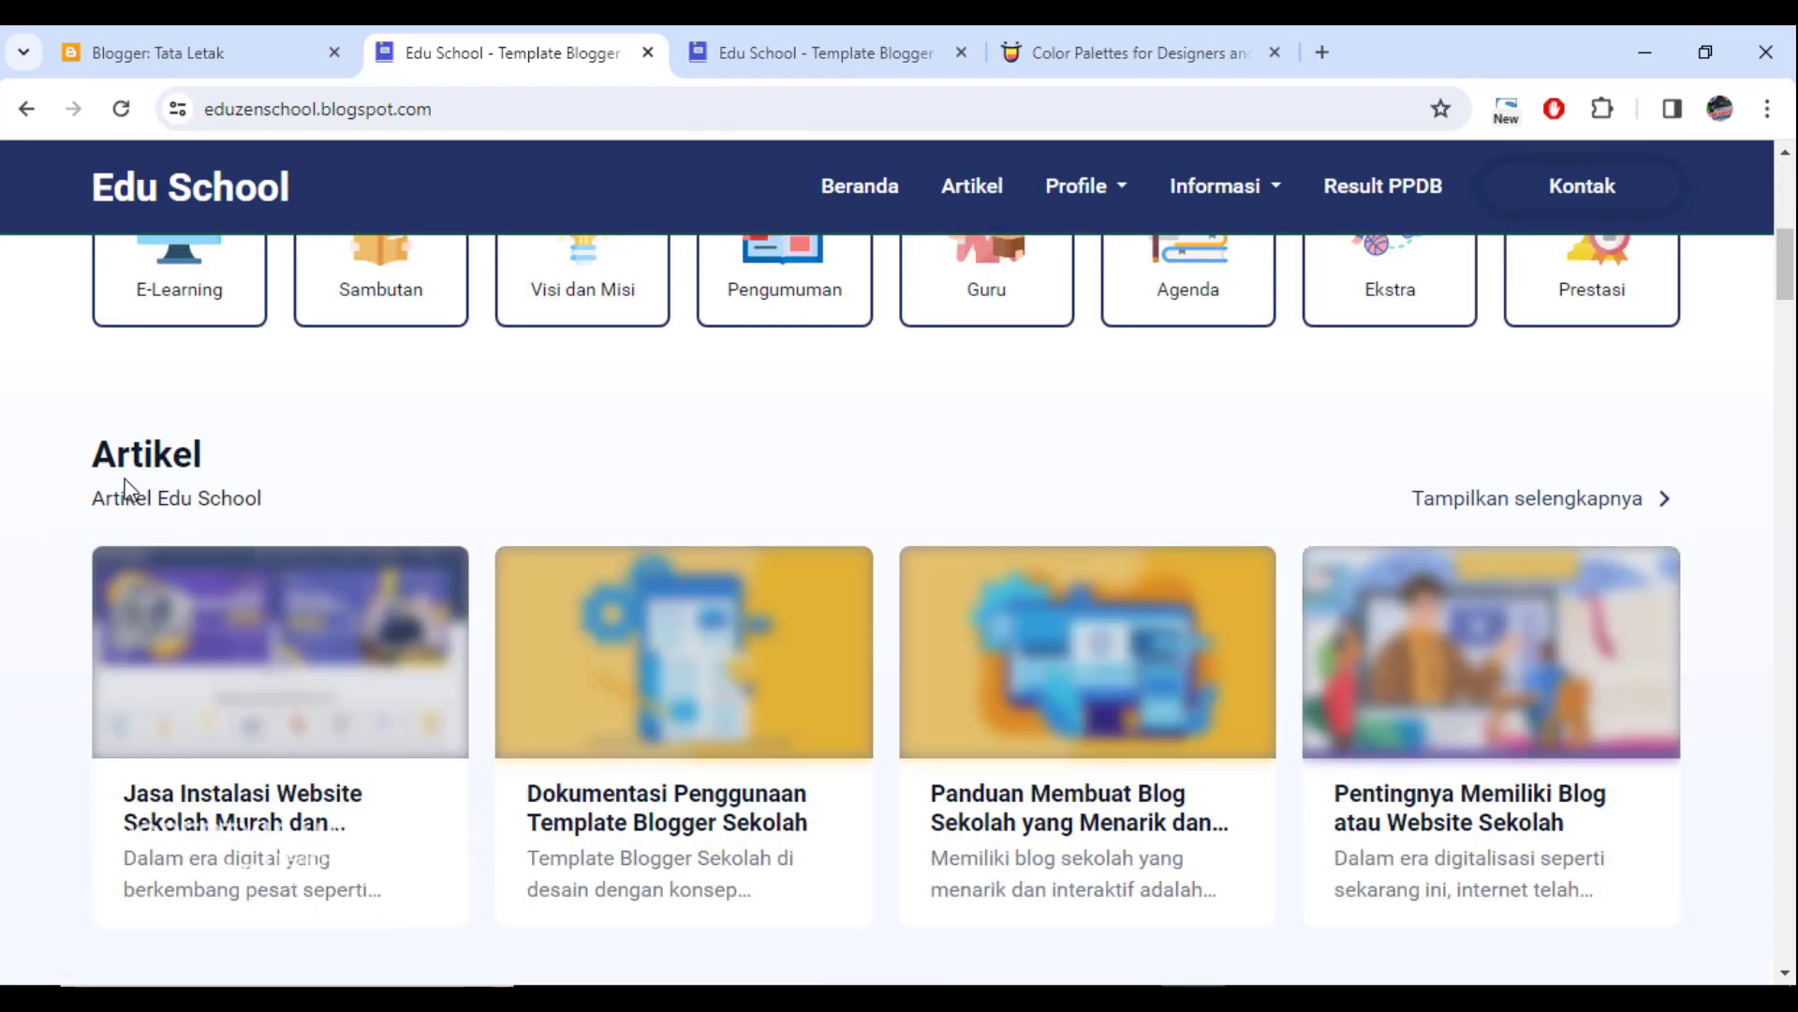
scroll(187, 502, "up", 4)
scroll(105, 503, "down", 3)
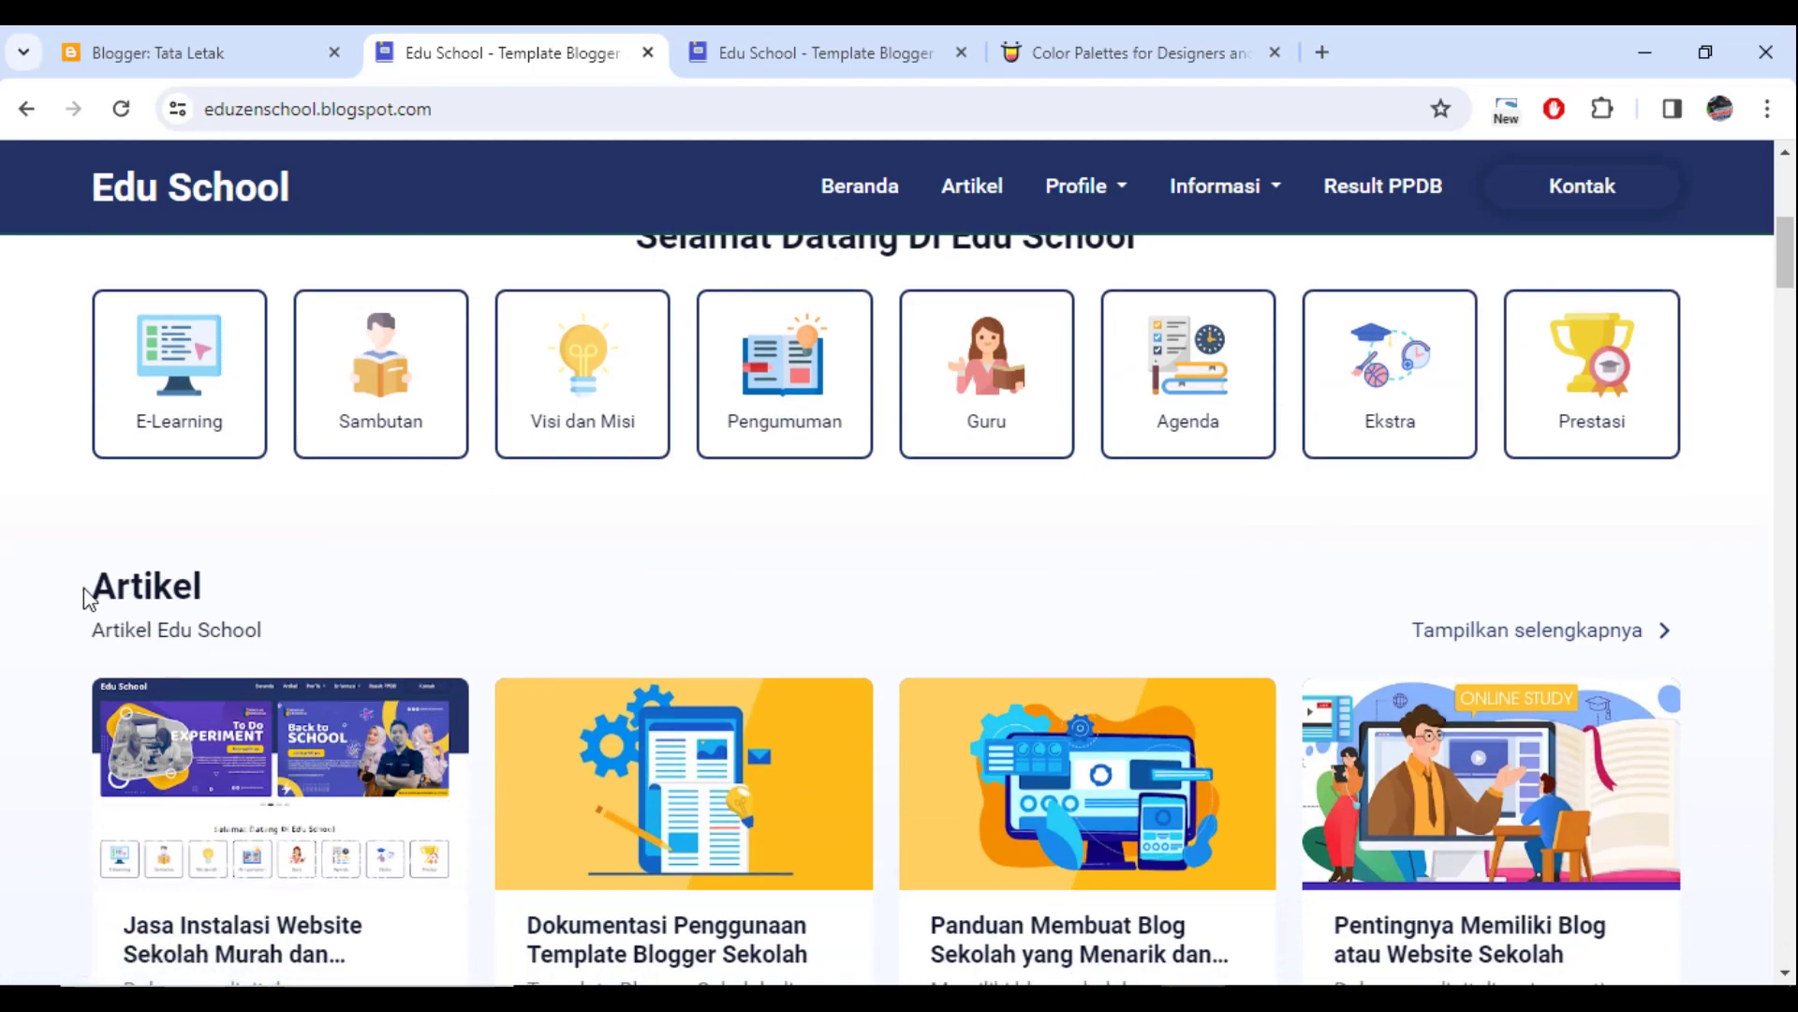
left_click_drag(88, 594, 291, 598)
scroll(300, 618, "down", 3)
scroll(309, 649, "down", 4)
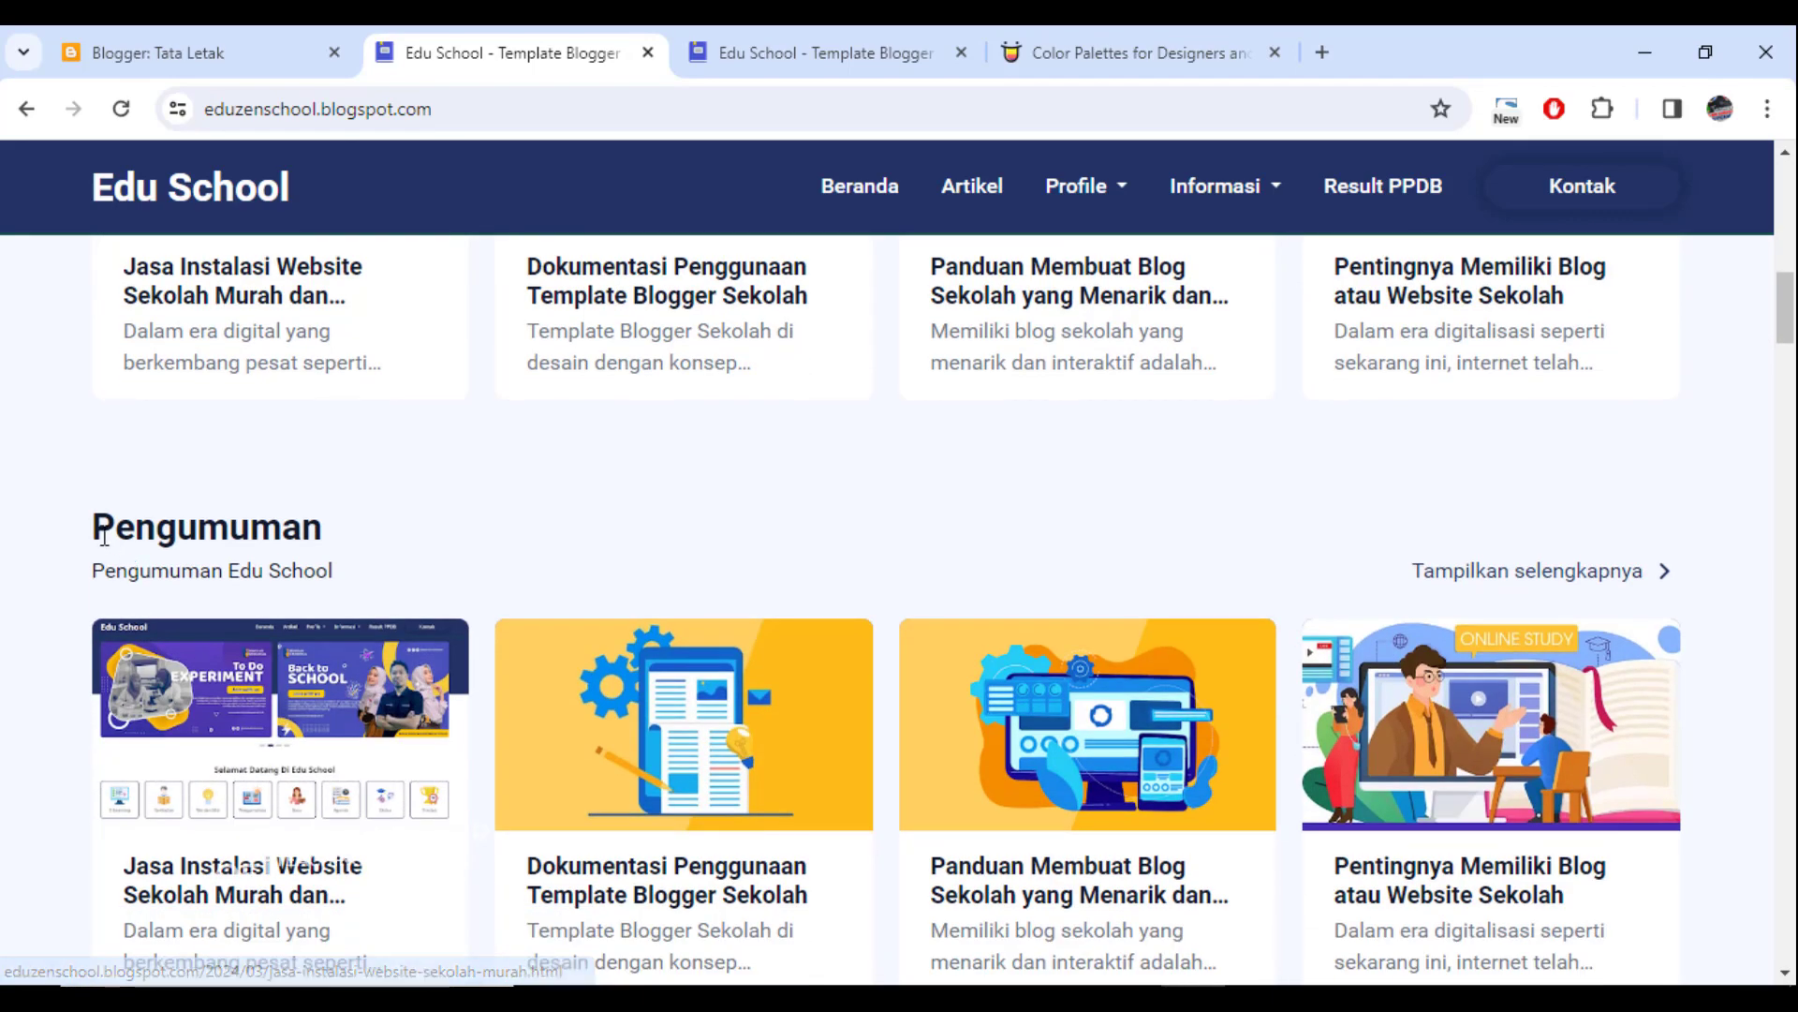
left_click_drag(92, 524, 350, 538)
scroll(324, 667, "down", 4)
scroll(323, 667, "down", 4)
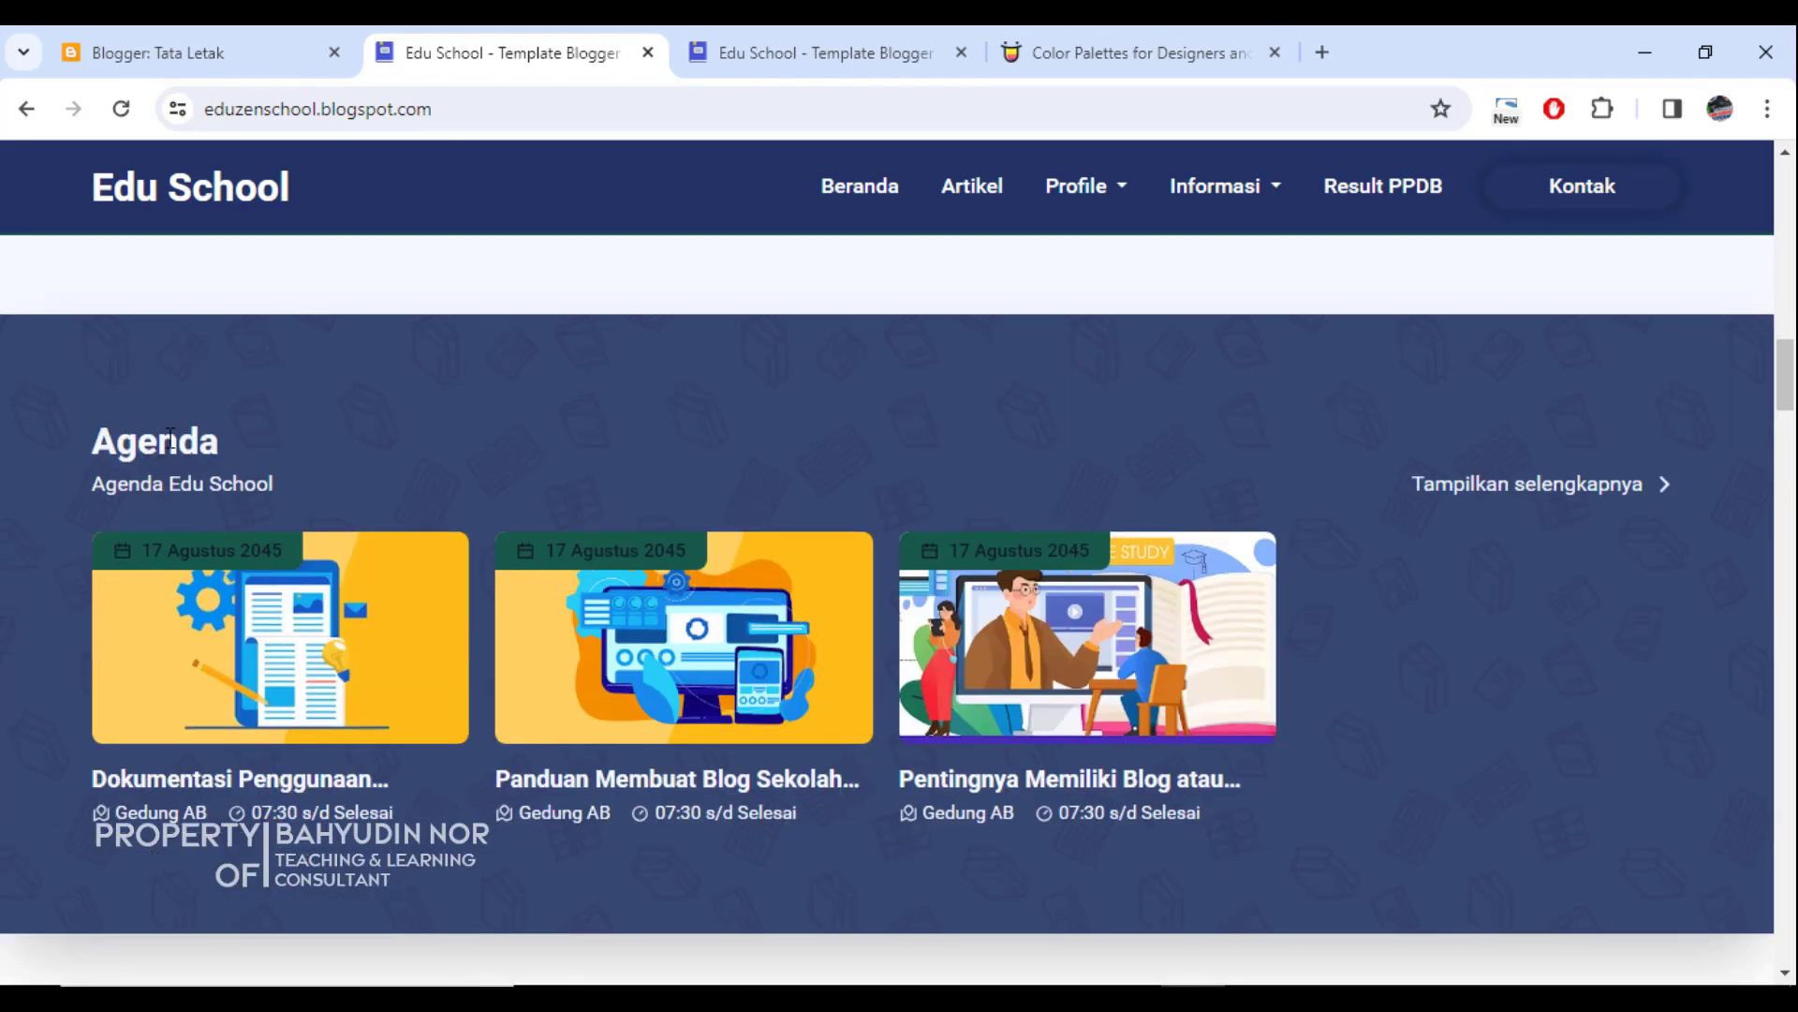
Step: Review the list of Main Section gadgets in the Blogger layout, from Artikel down to Fasilitas
left_click(161, 54)
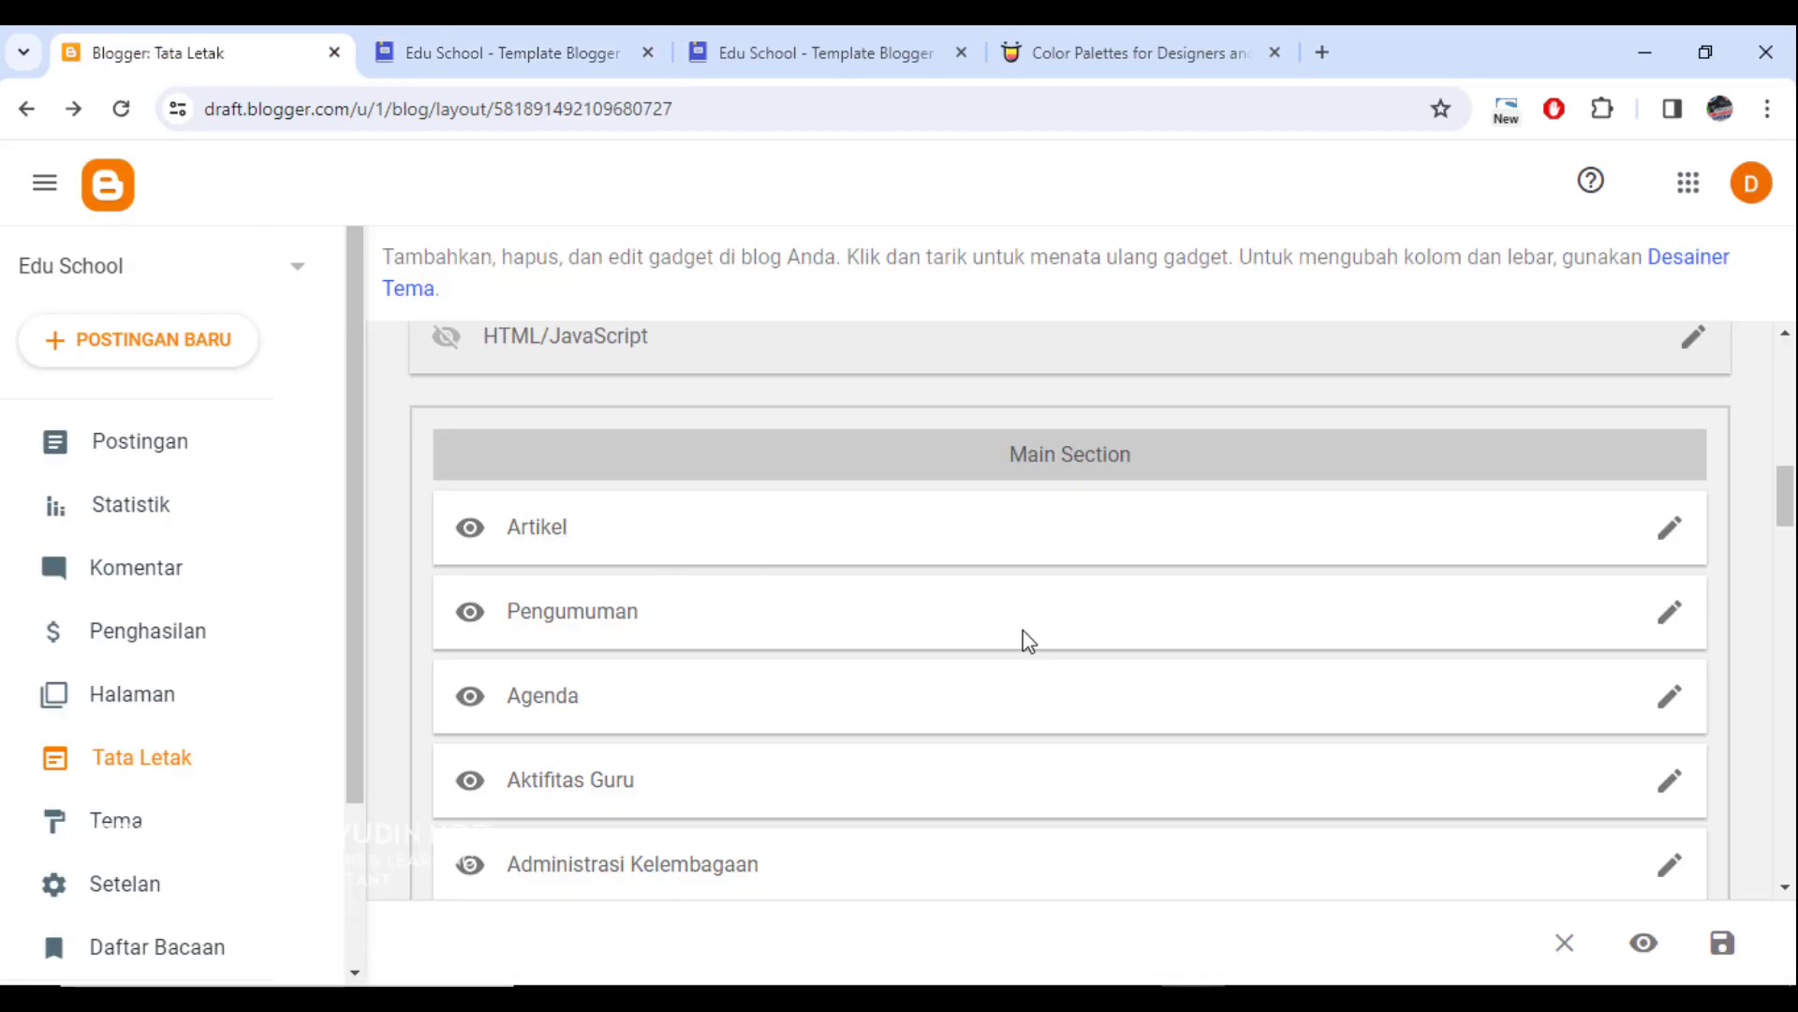
scroll(1027, 640, "down", 1)
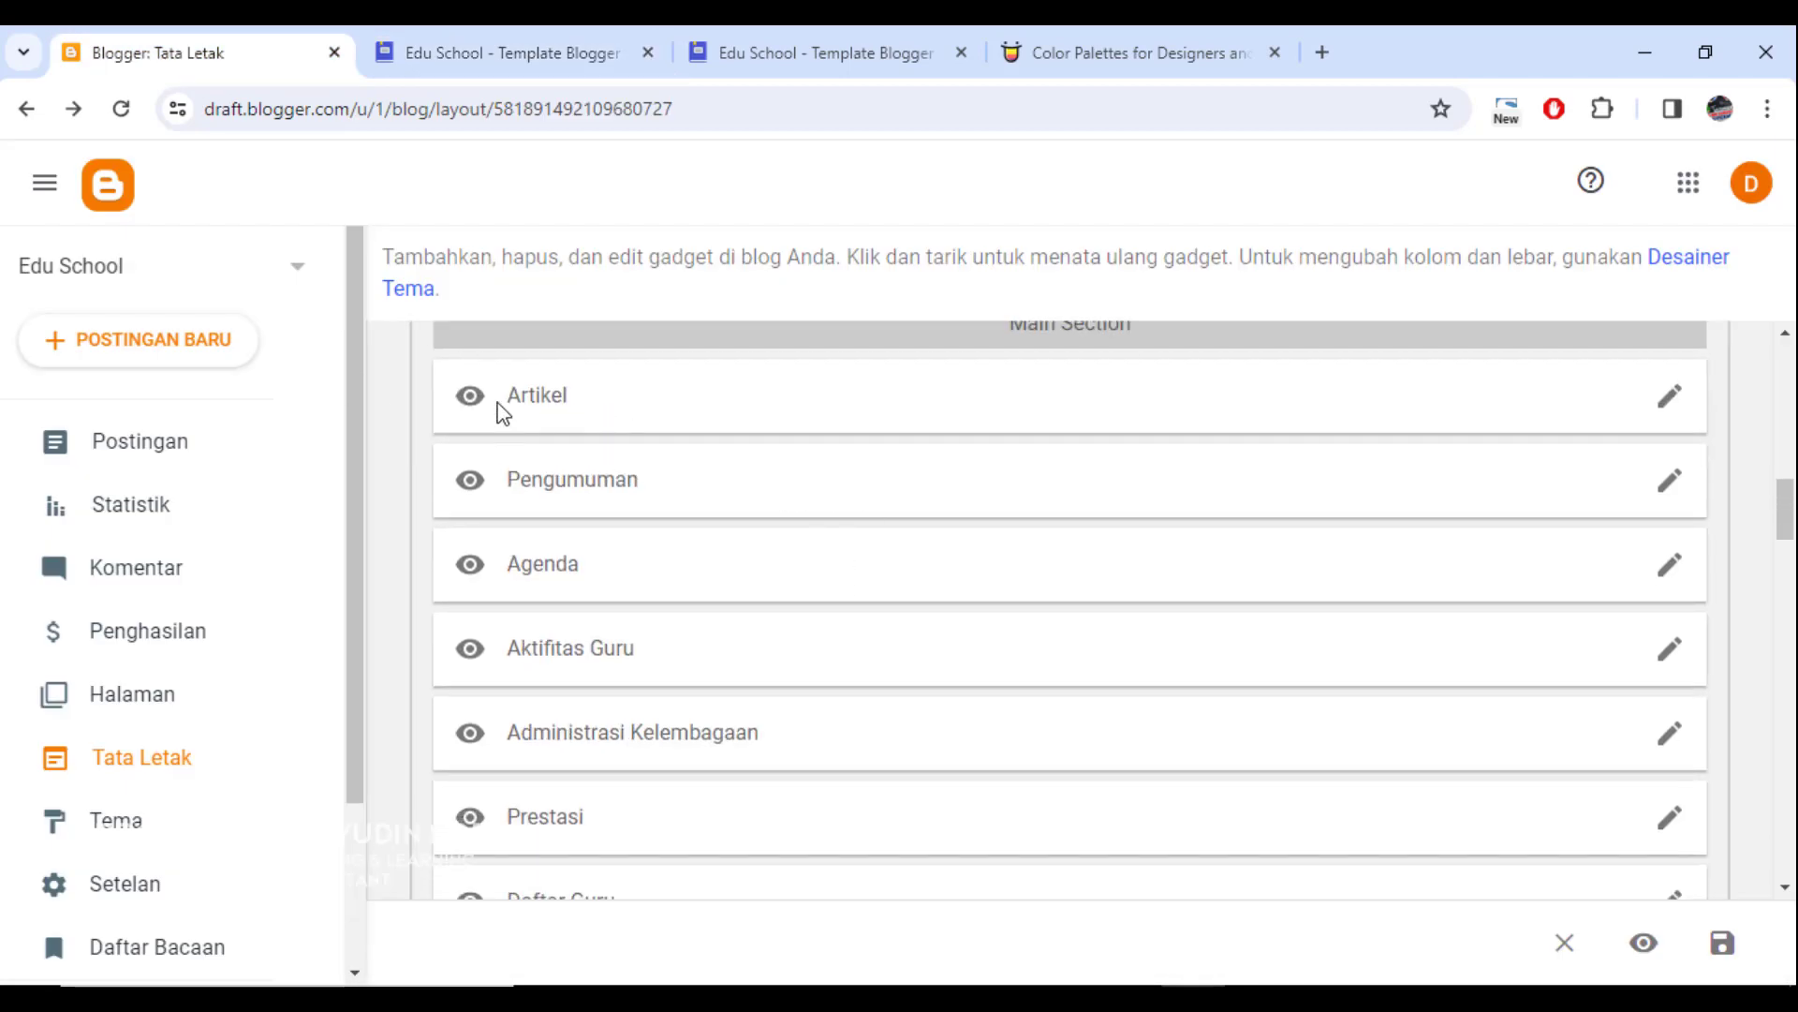
scroll(628, 613, "down", 4)
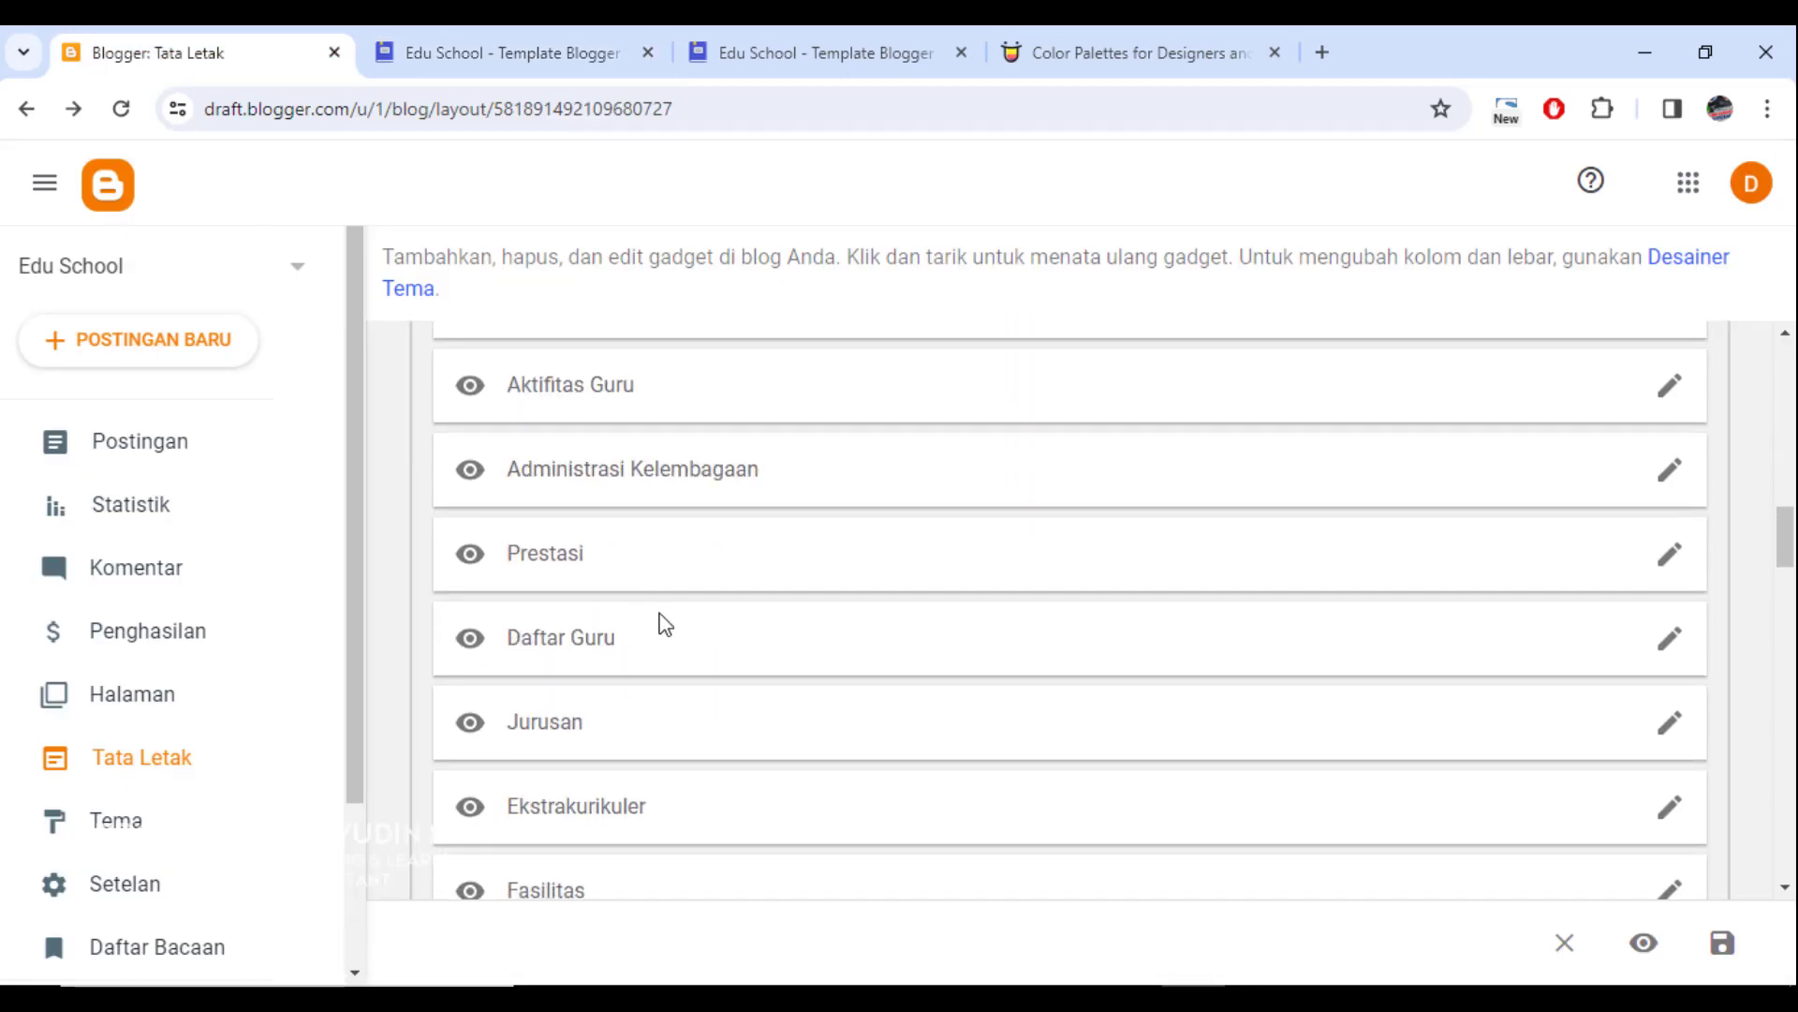
scroll(526, 602, "up", 2)
scroll(408, 375, "up", 2)
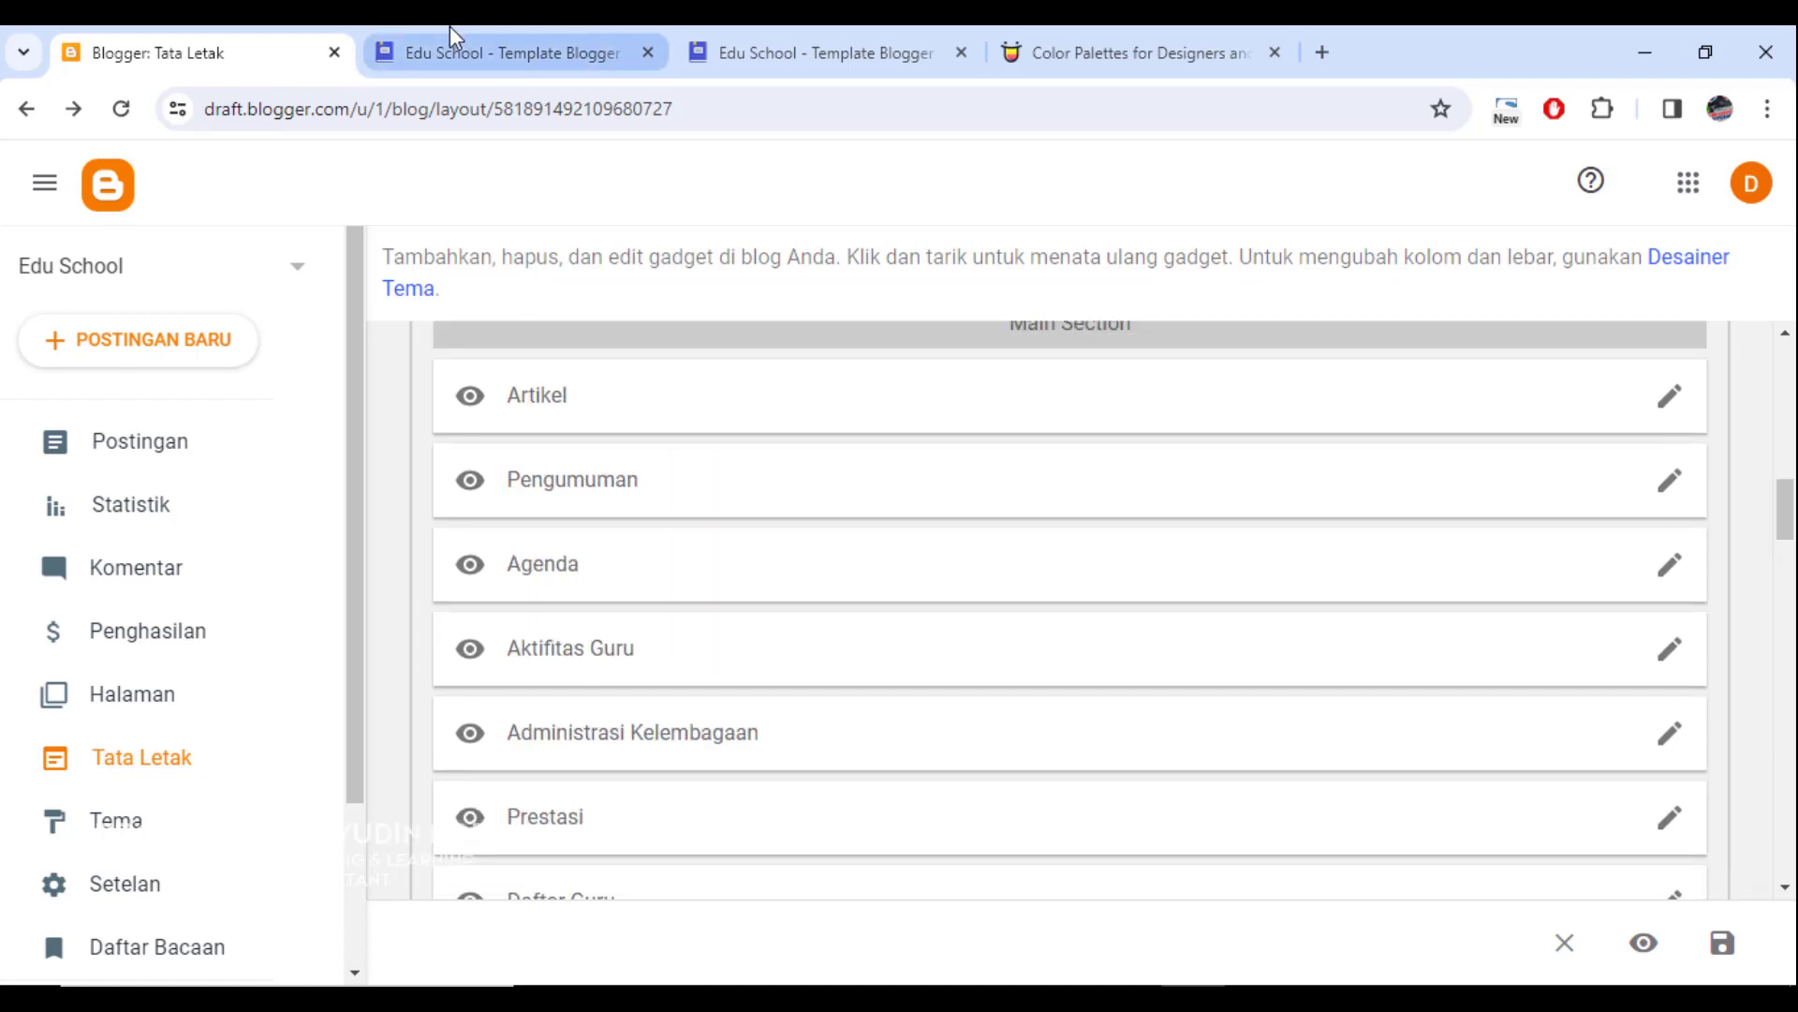
Step: Find the Aktifitas Guru section on the live site and highlight its heading
left_click(449, 37)
scroll(393, 643, "down", 6)
scroll(296, 642, "down", 1)
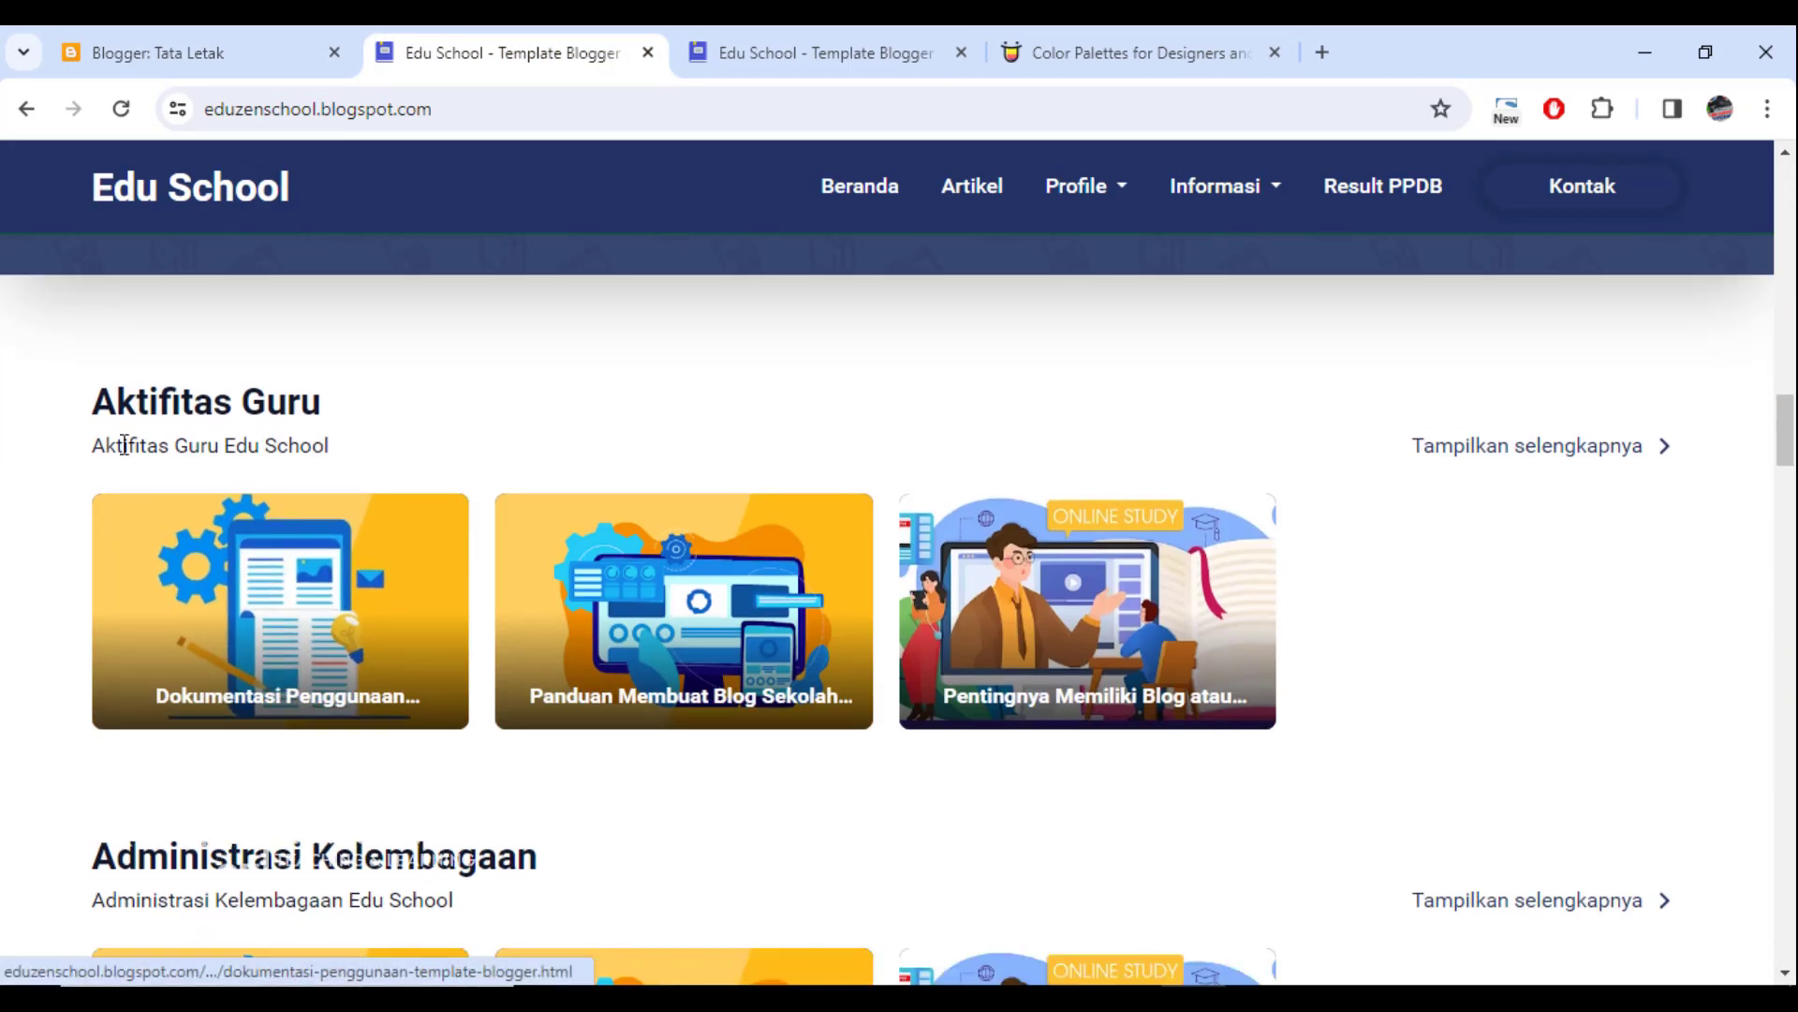
left_click_drag(117, 403, 339, 405)
Step: Try turning off the display of the Aktifitas Guru gadget in the Main Section, and close it without saving
left_click(245, 62)
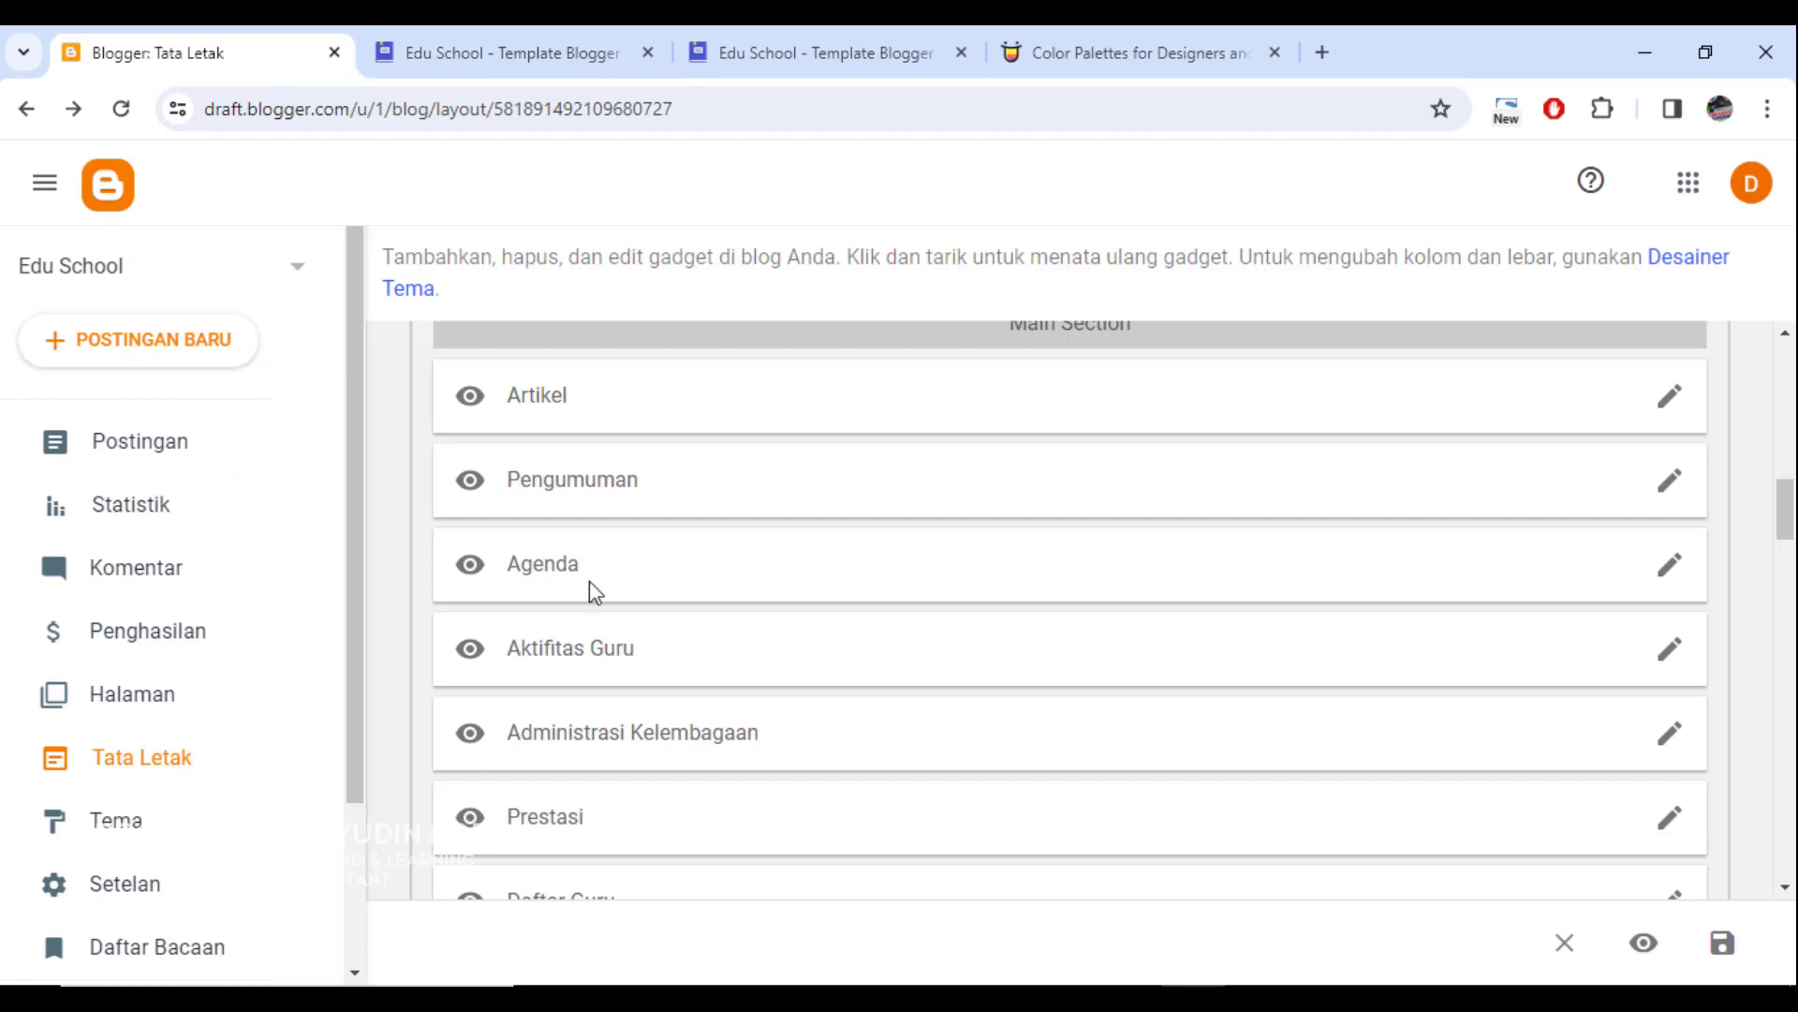
left_click(1671, 650)
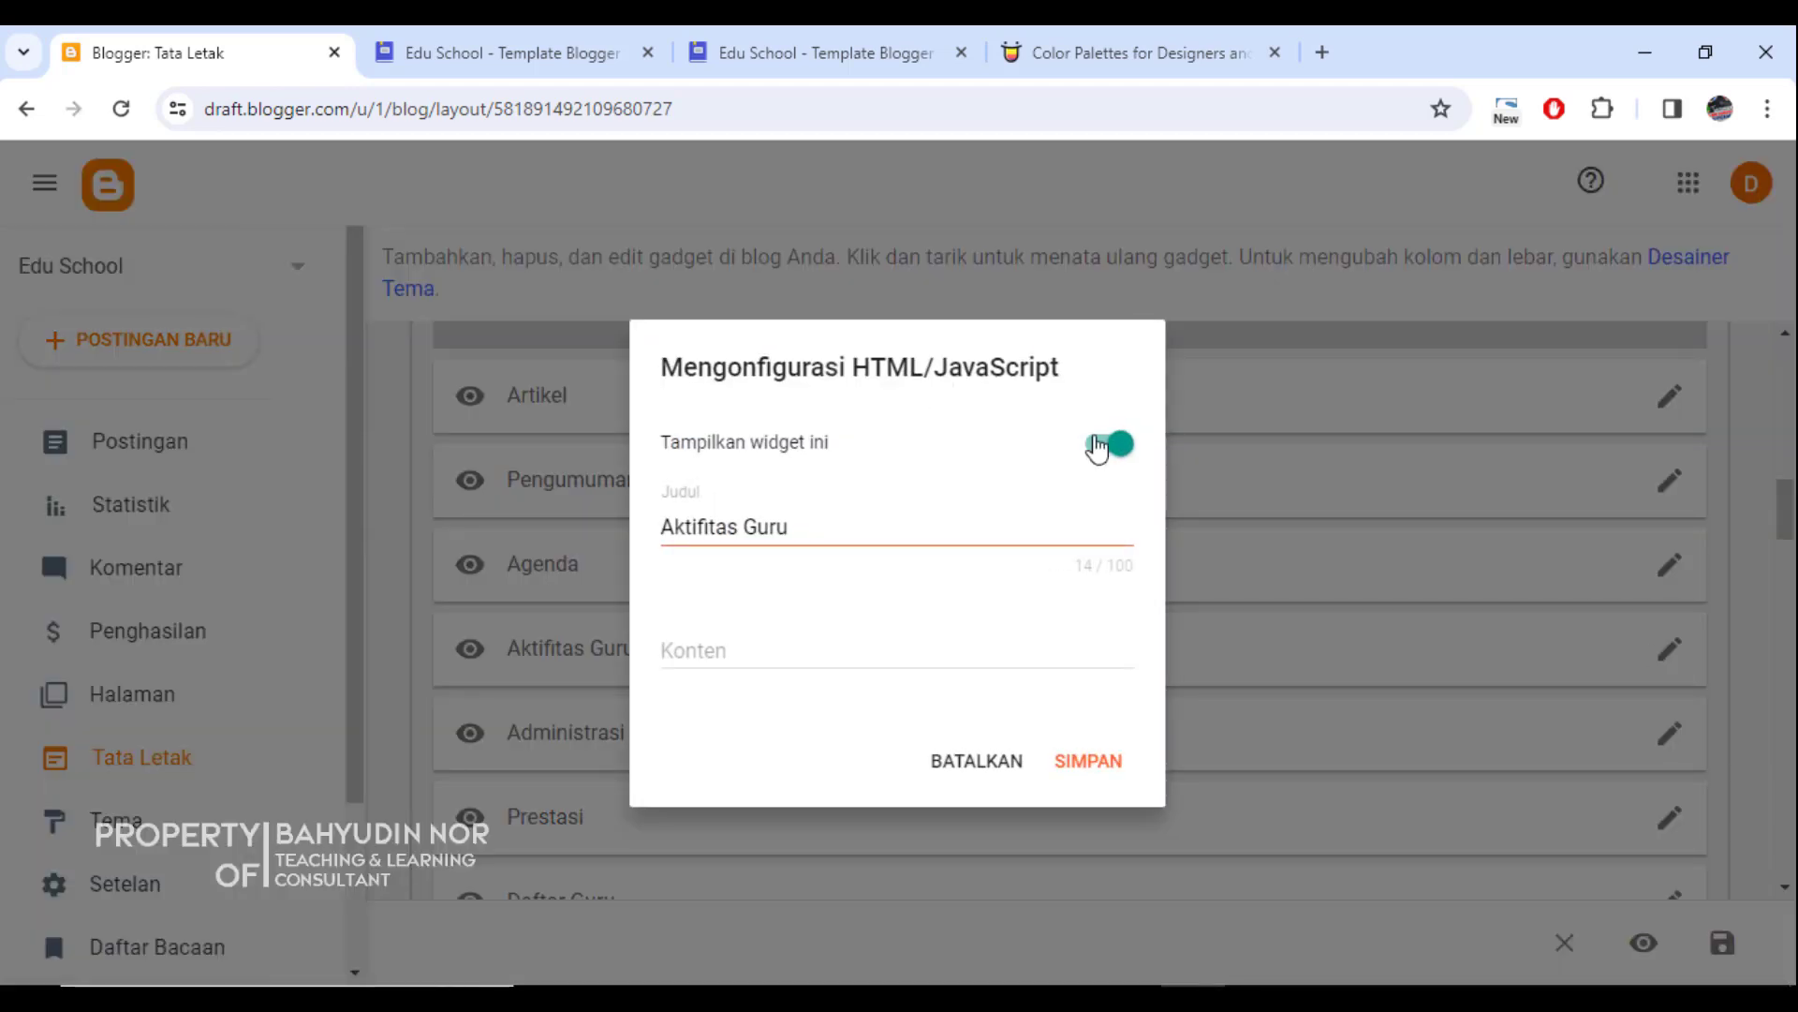
left_click(1105, 449)
left_click(996, 771)
Step: Check the Aktifitas Guru section on the live site, and look through the layout's gadgets from the Main Section to the Video Section
left_click(542, 49)
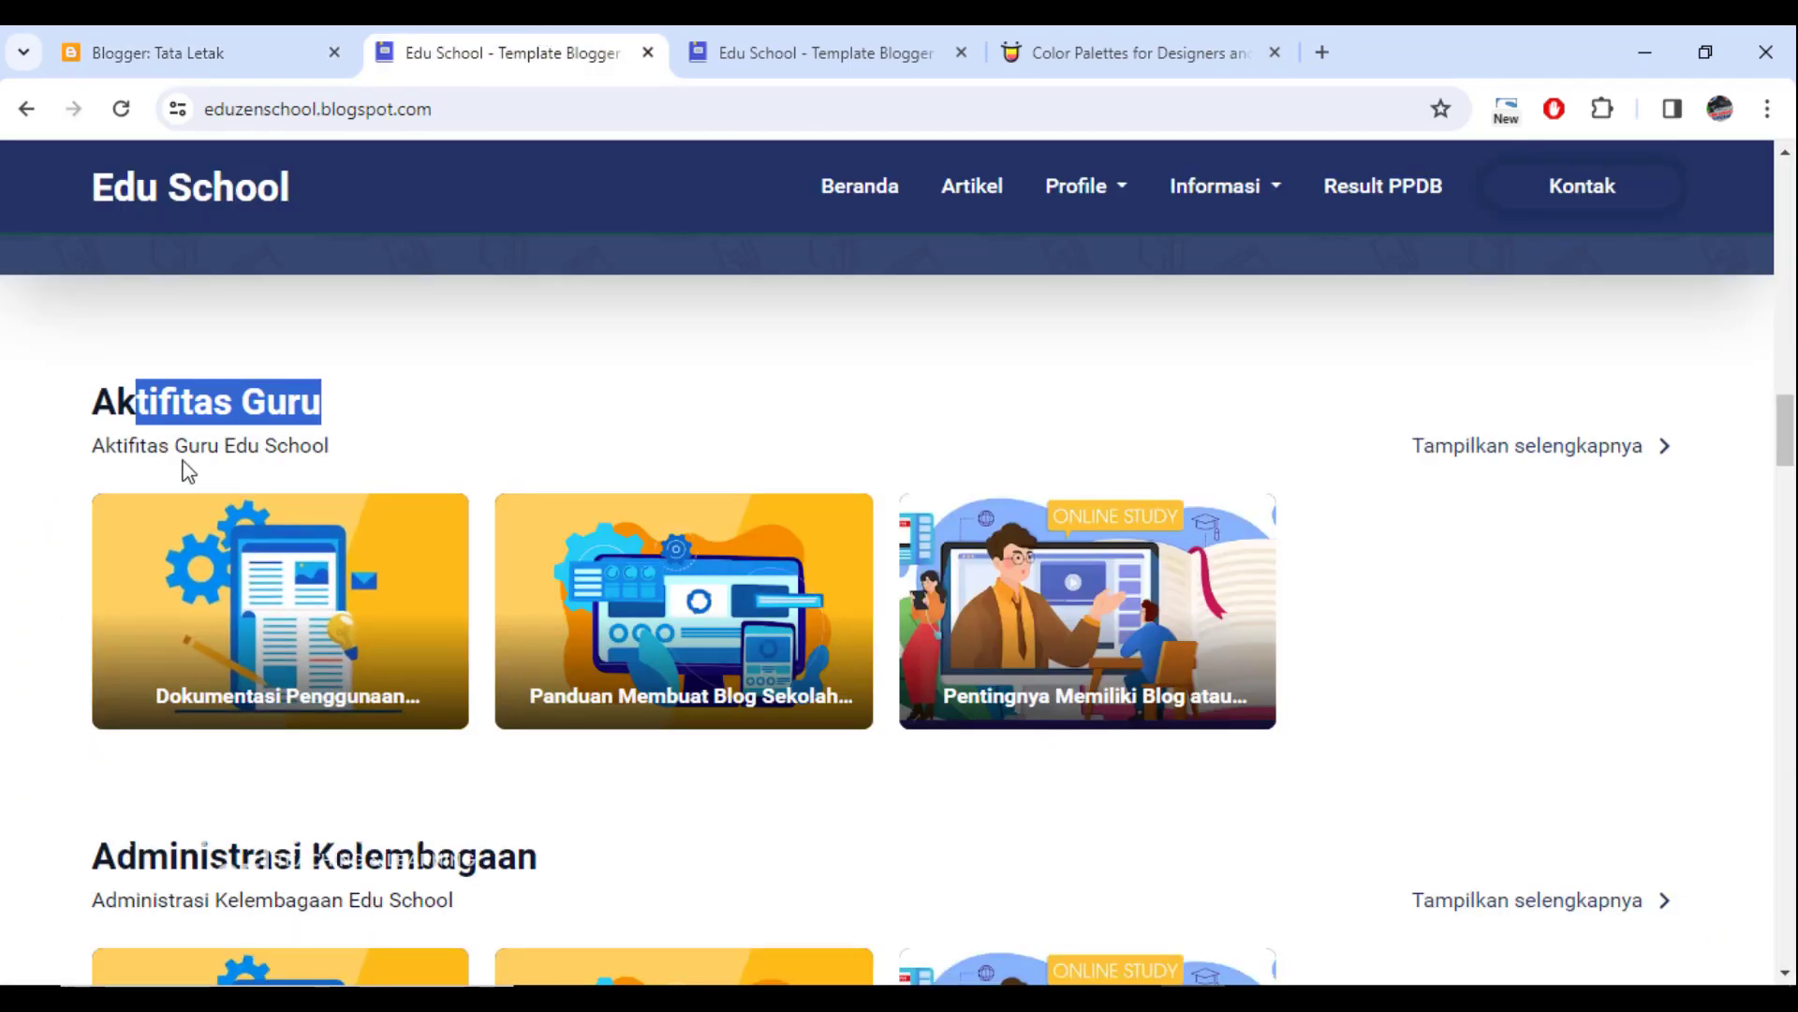
left_click(144, 42)
scroll(844, 693, "down", 3)
scroll(647, 693, "up", 4)
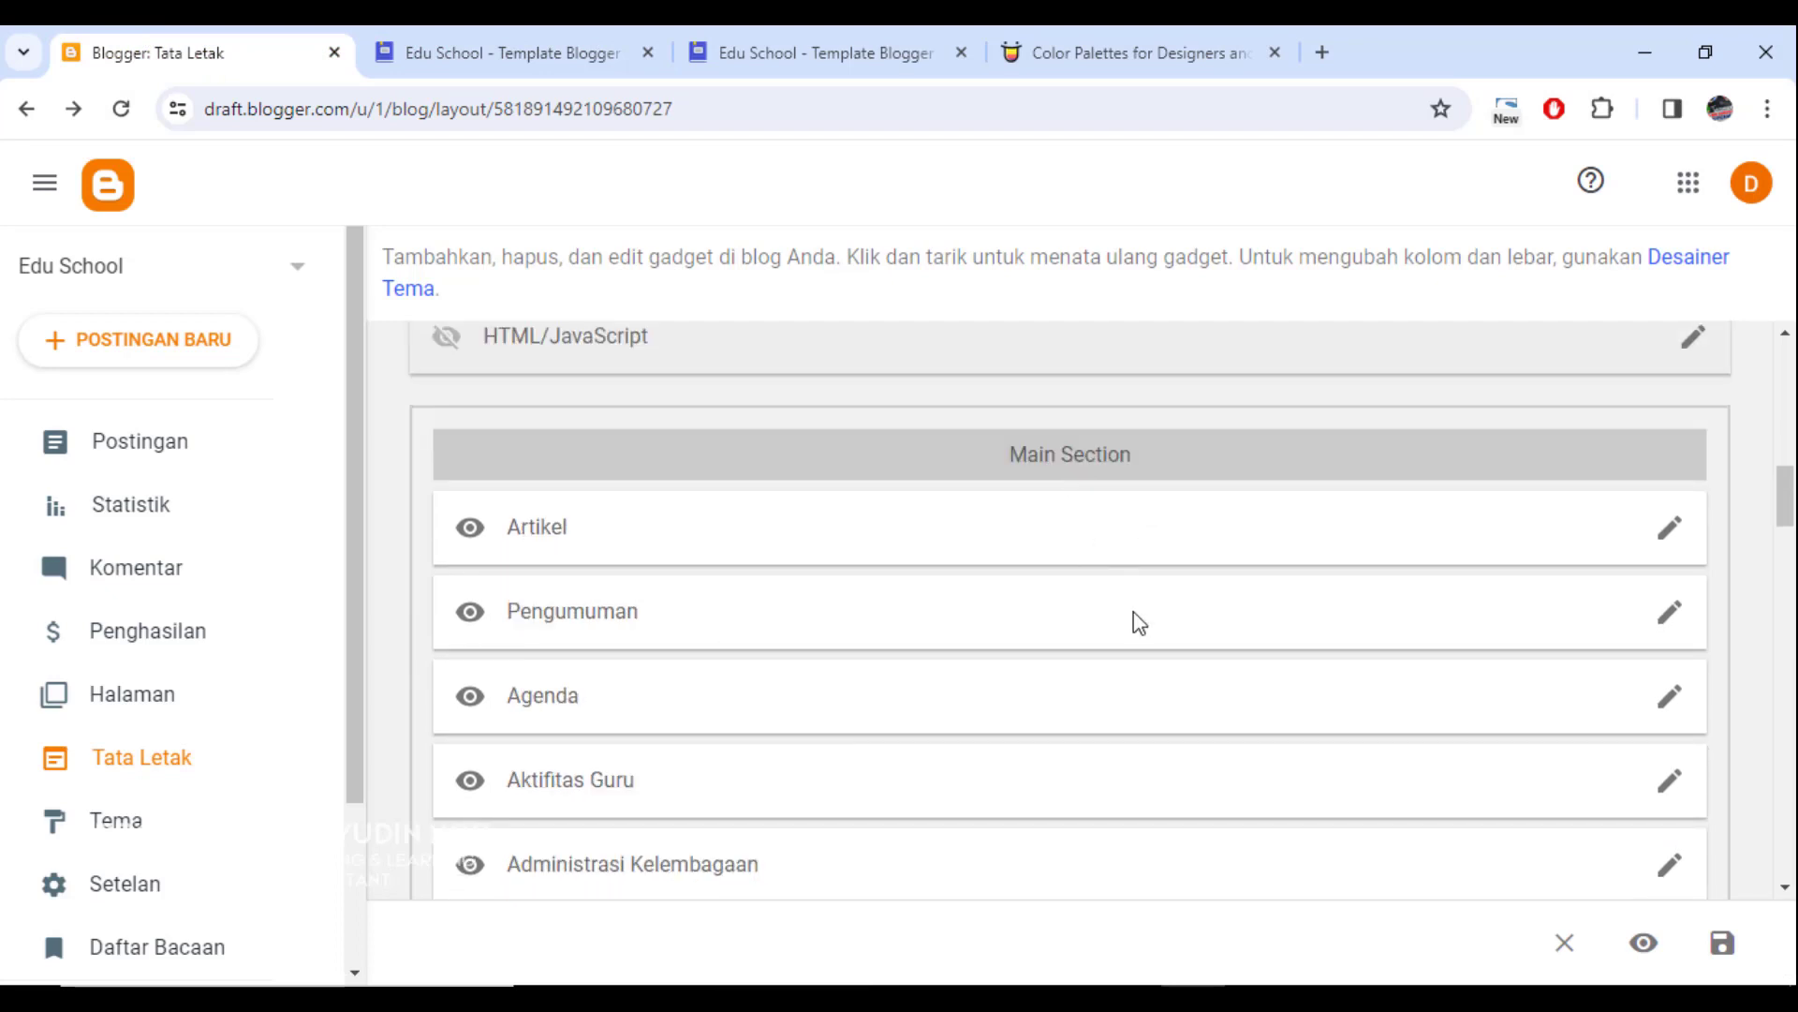
scroll(1129, 712, "down", 10)
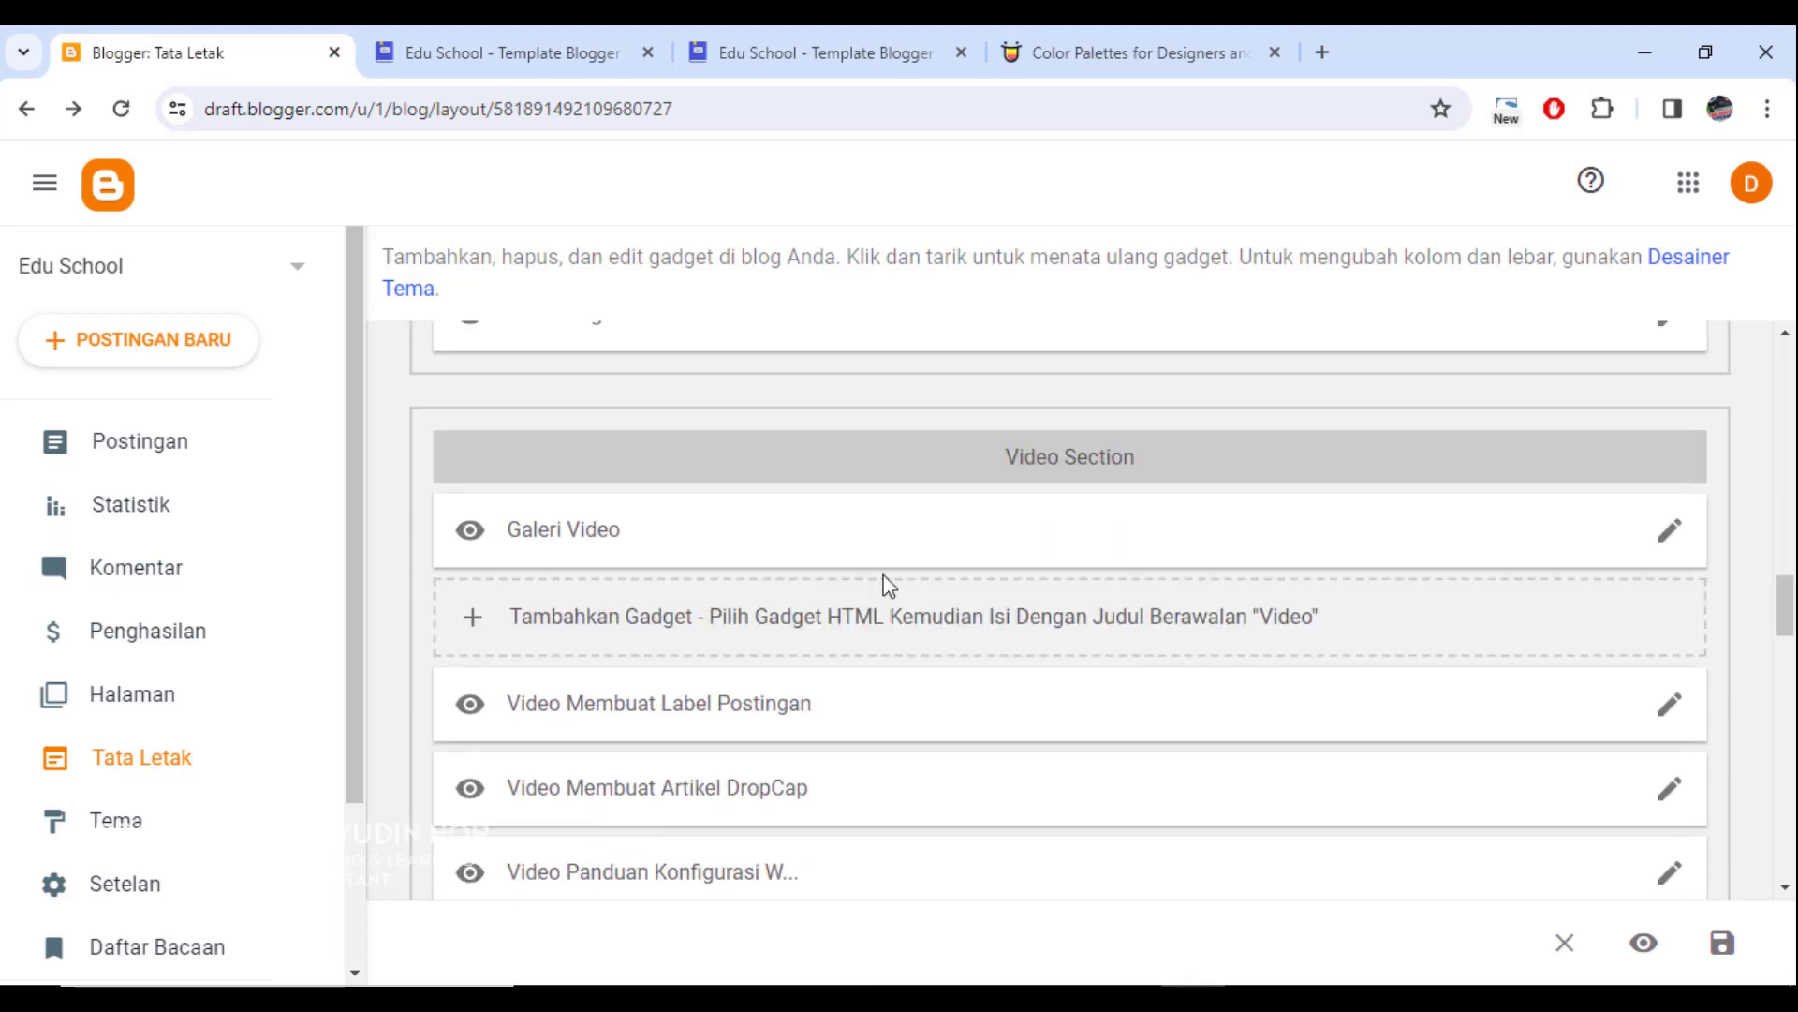
Step: Find the Galeri Video section on the live site and highlight its heading and subtitle
left_click(506, 46)
scroll(761, 721, "down", 15)
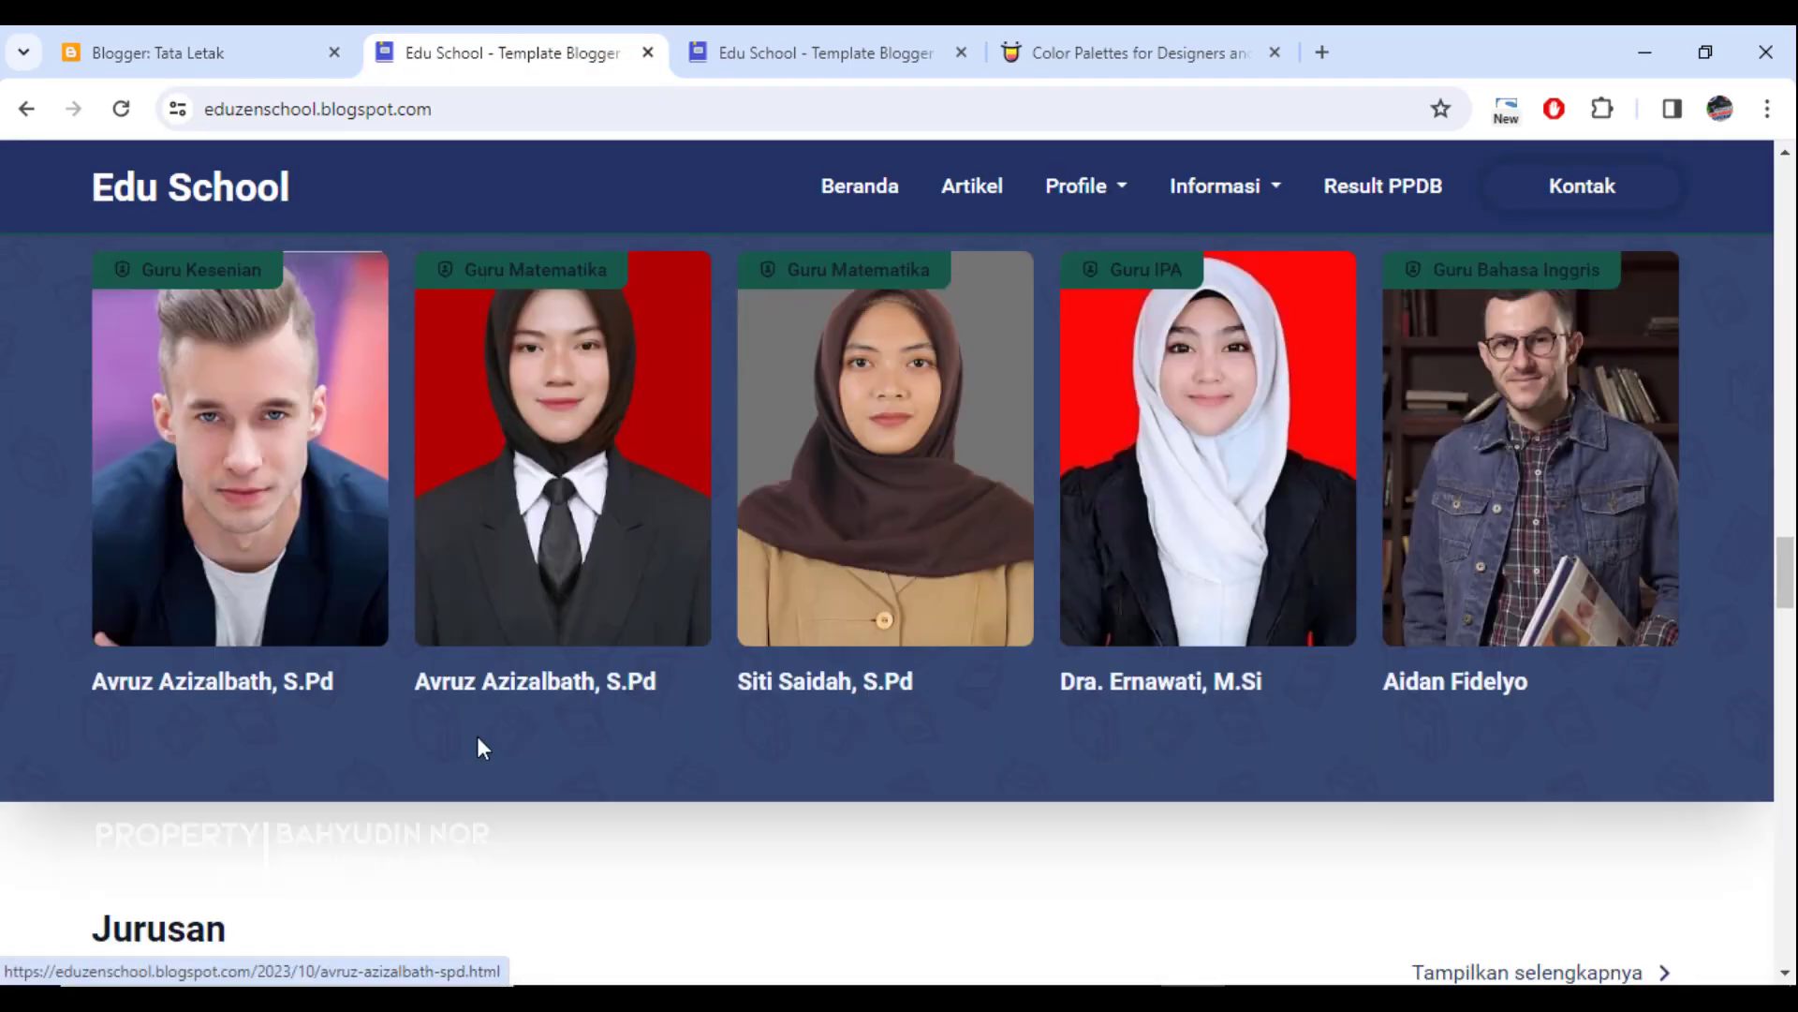
scroll(486, 740, "down", 15)
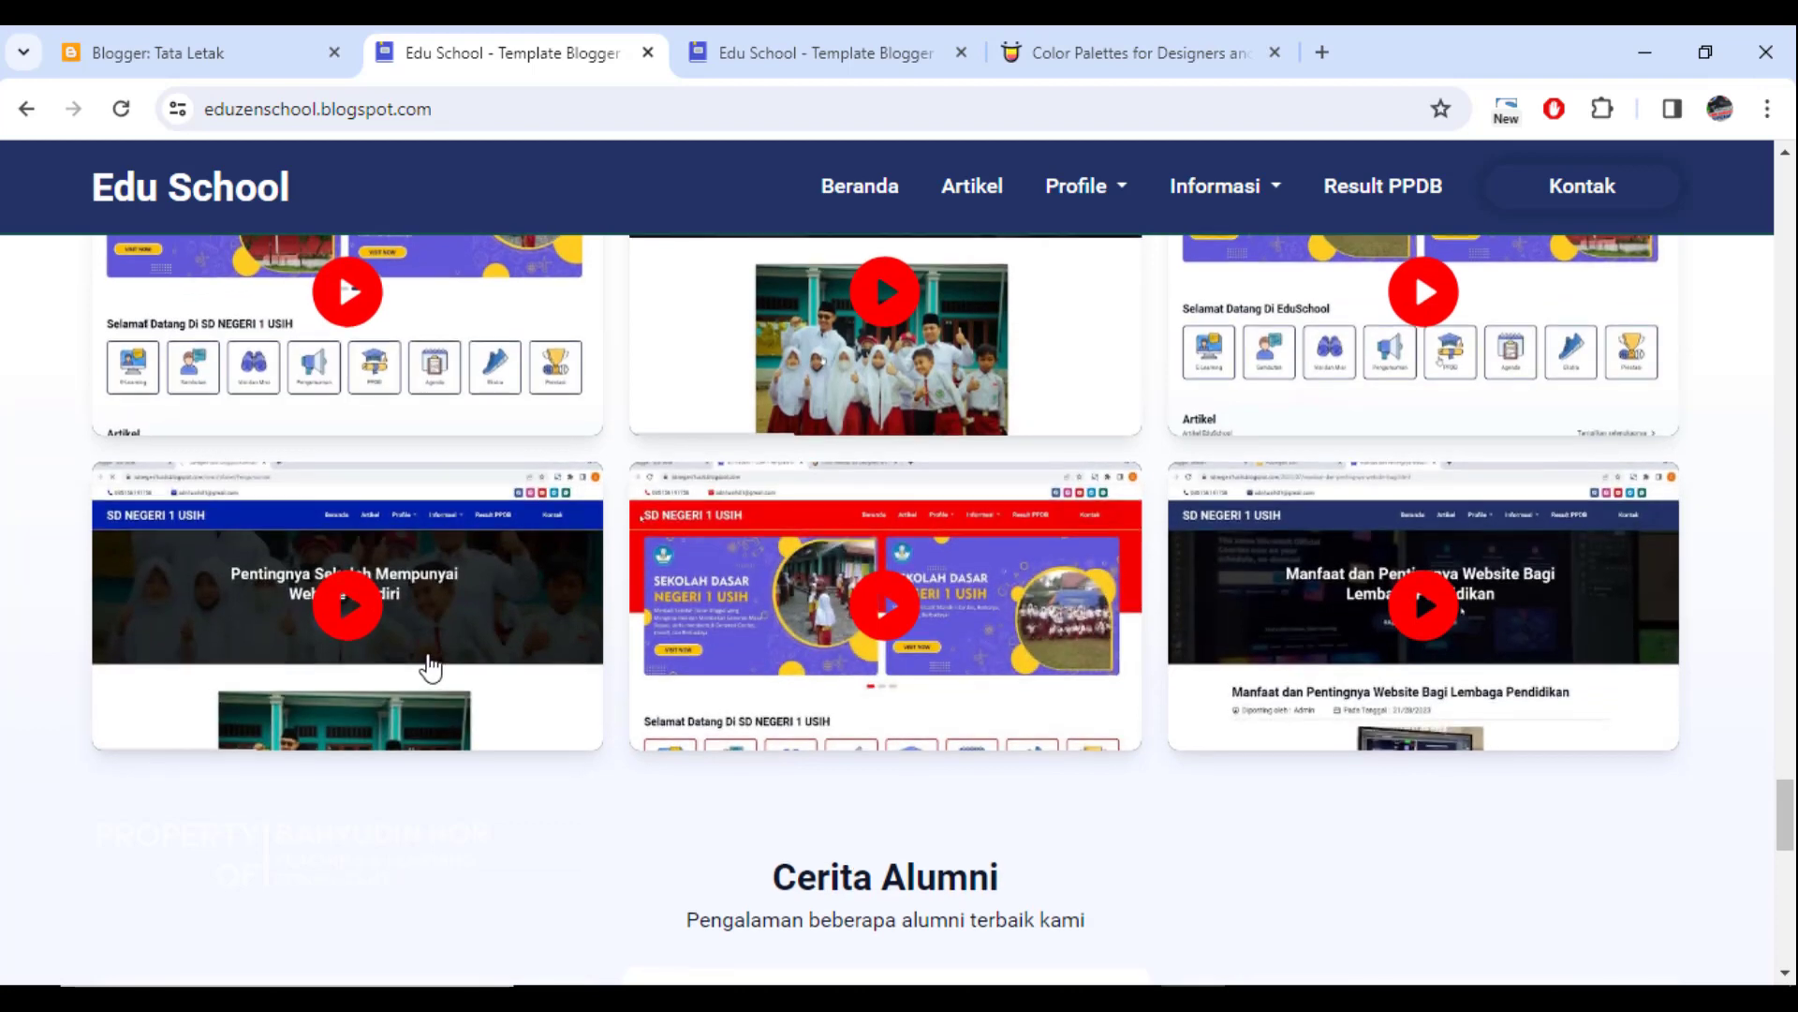
scroll(431, 668, "up", 4)
left_click_drag(98, 440, 346, 511)
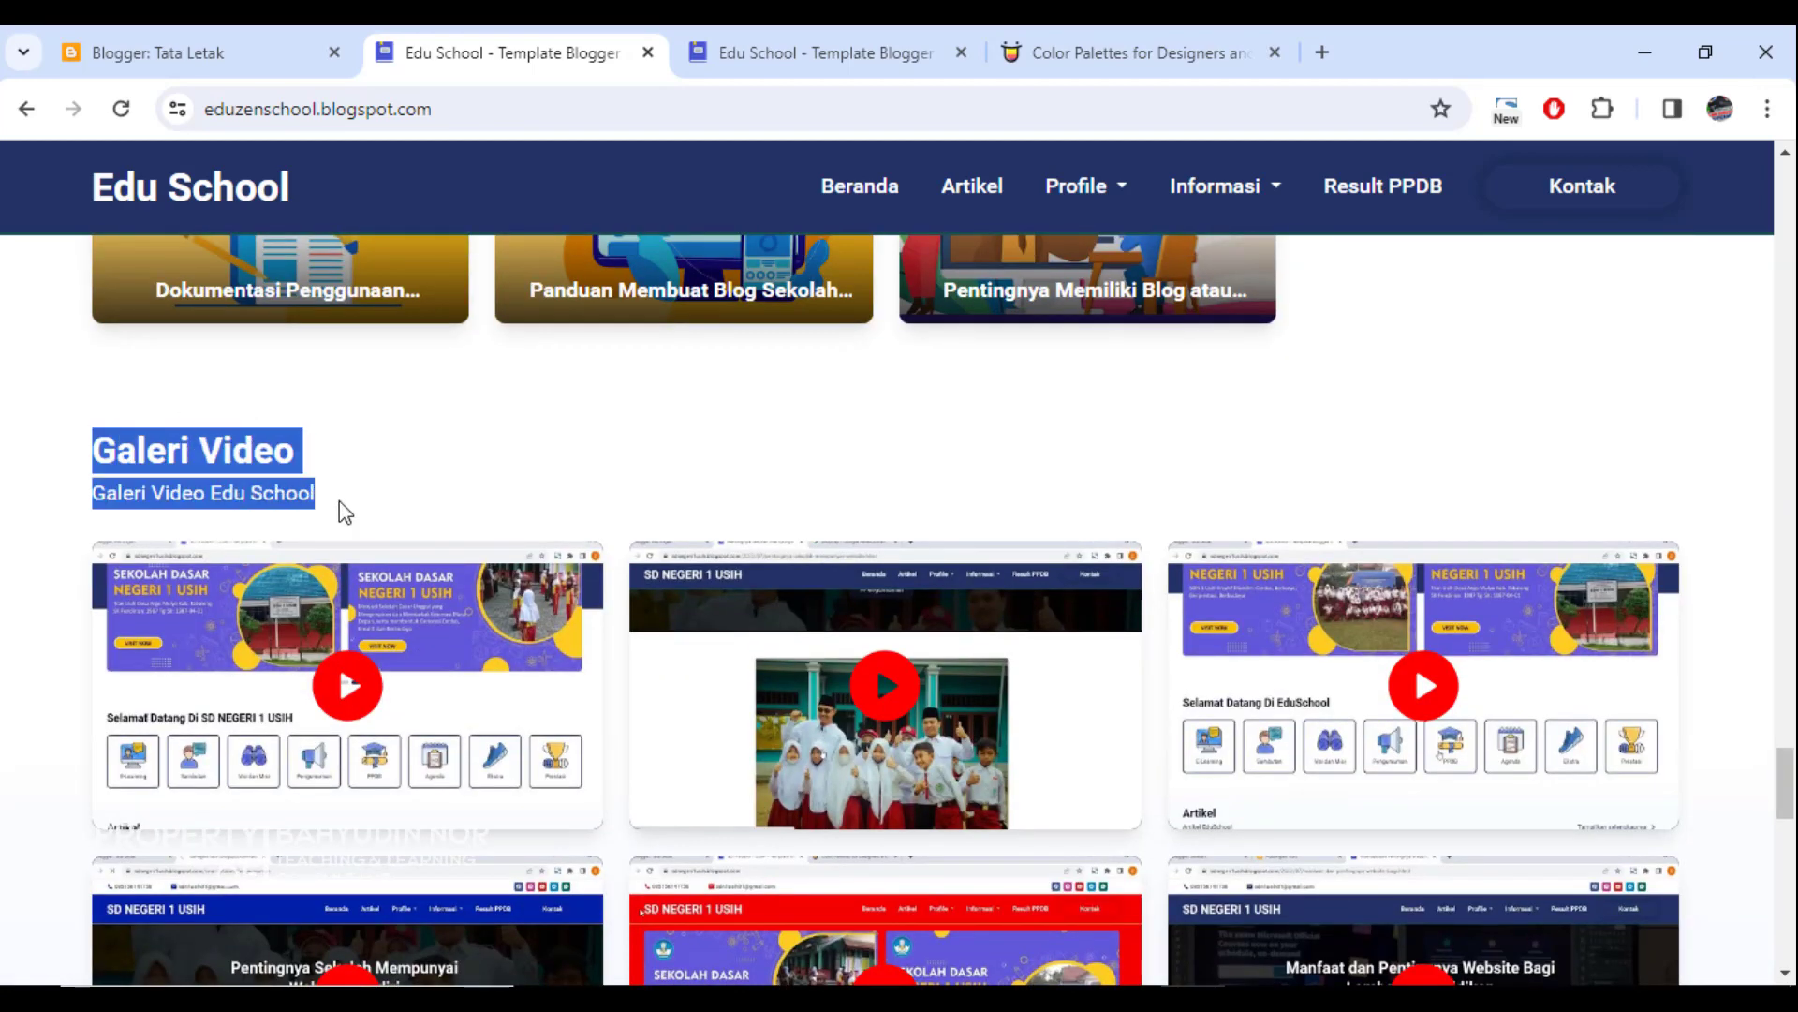
Step: Inspect the content code of the "Video Membuat Menu dan Sub Menu" gadget in the Video Section, and close it without saving
left_click(245, 59)
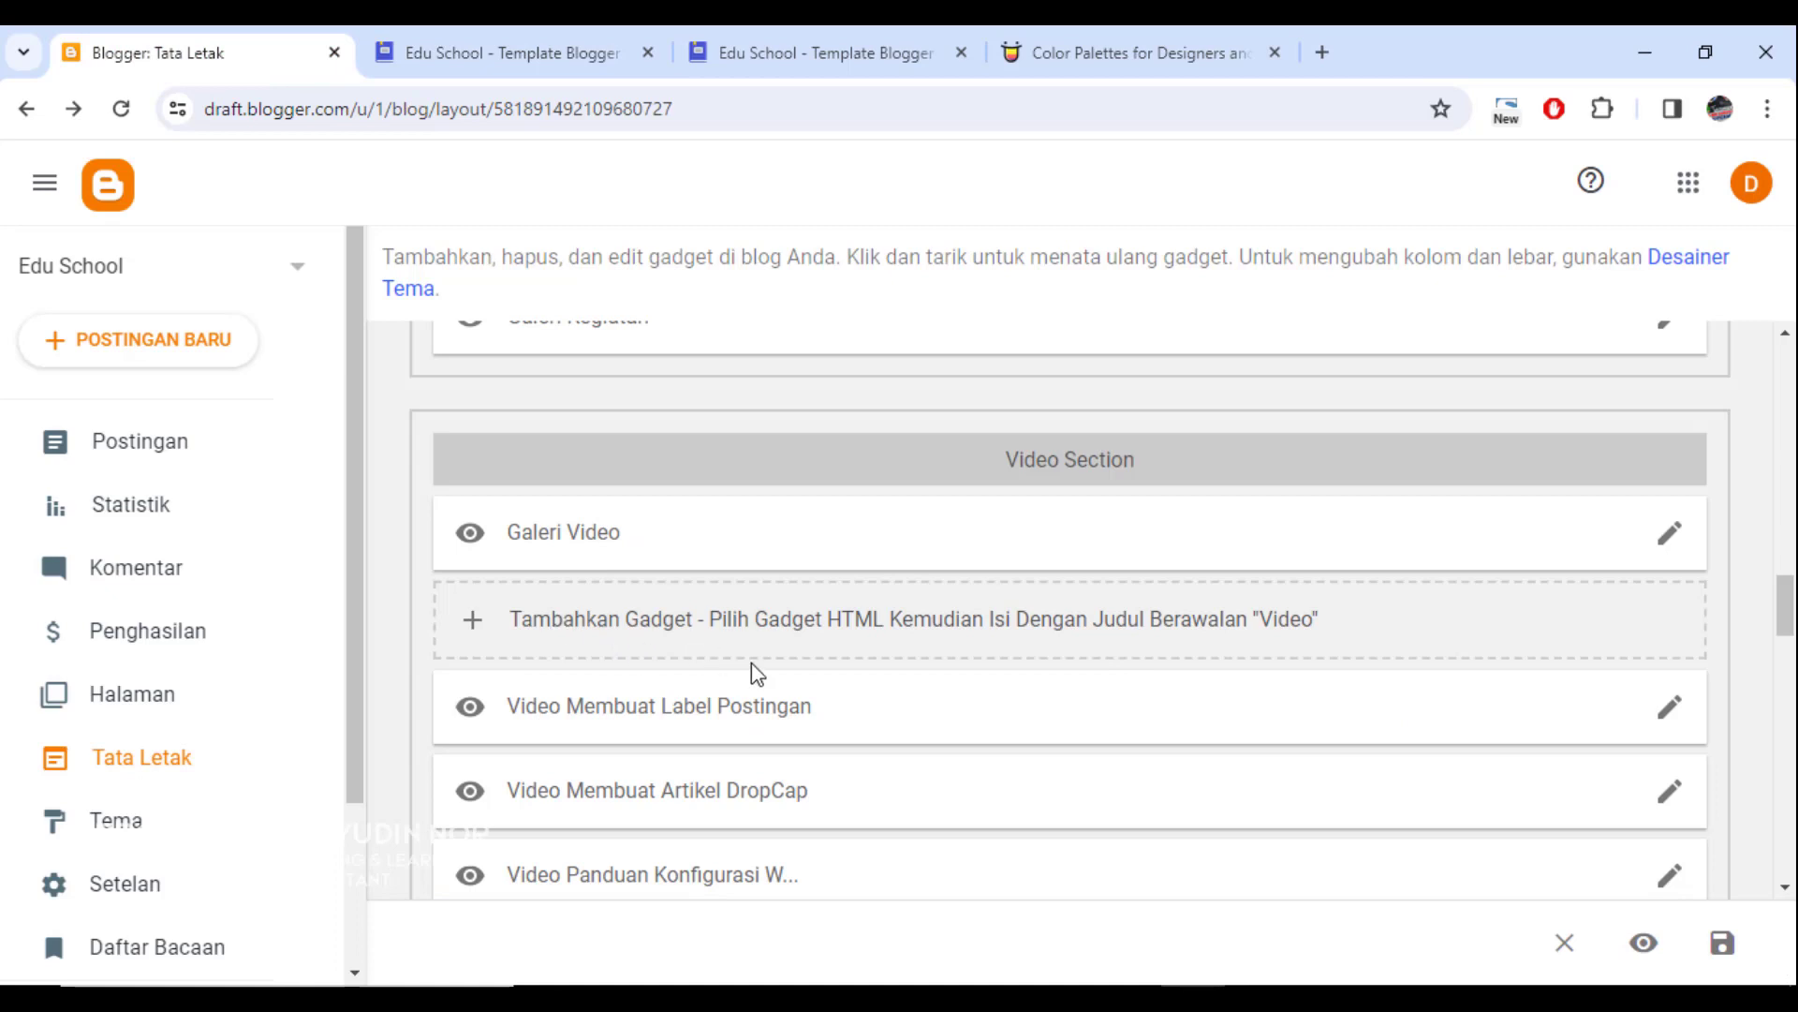
scroll(600, 580, "down", 3)
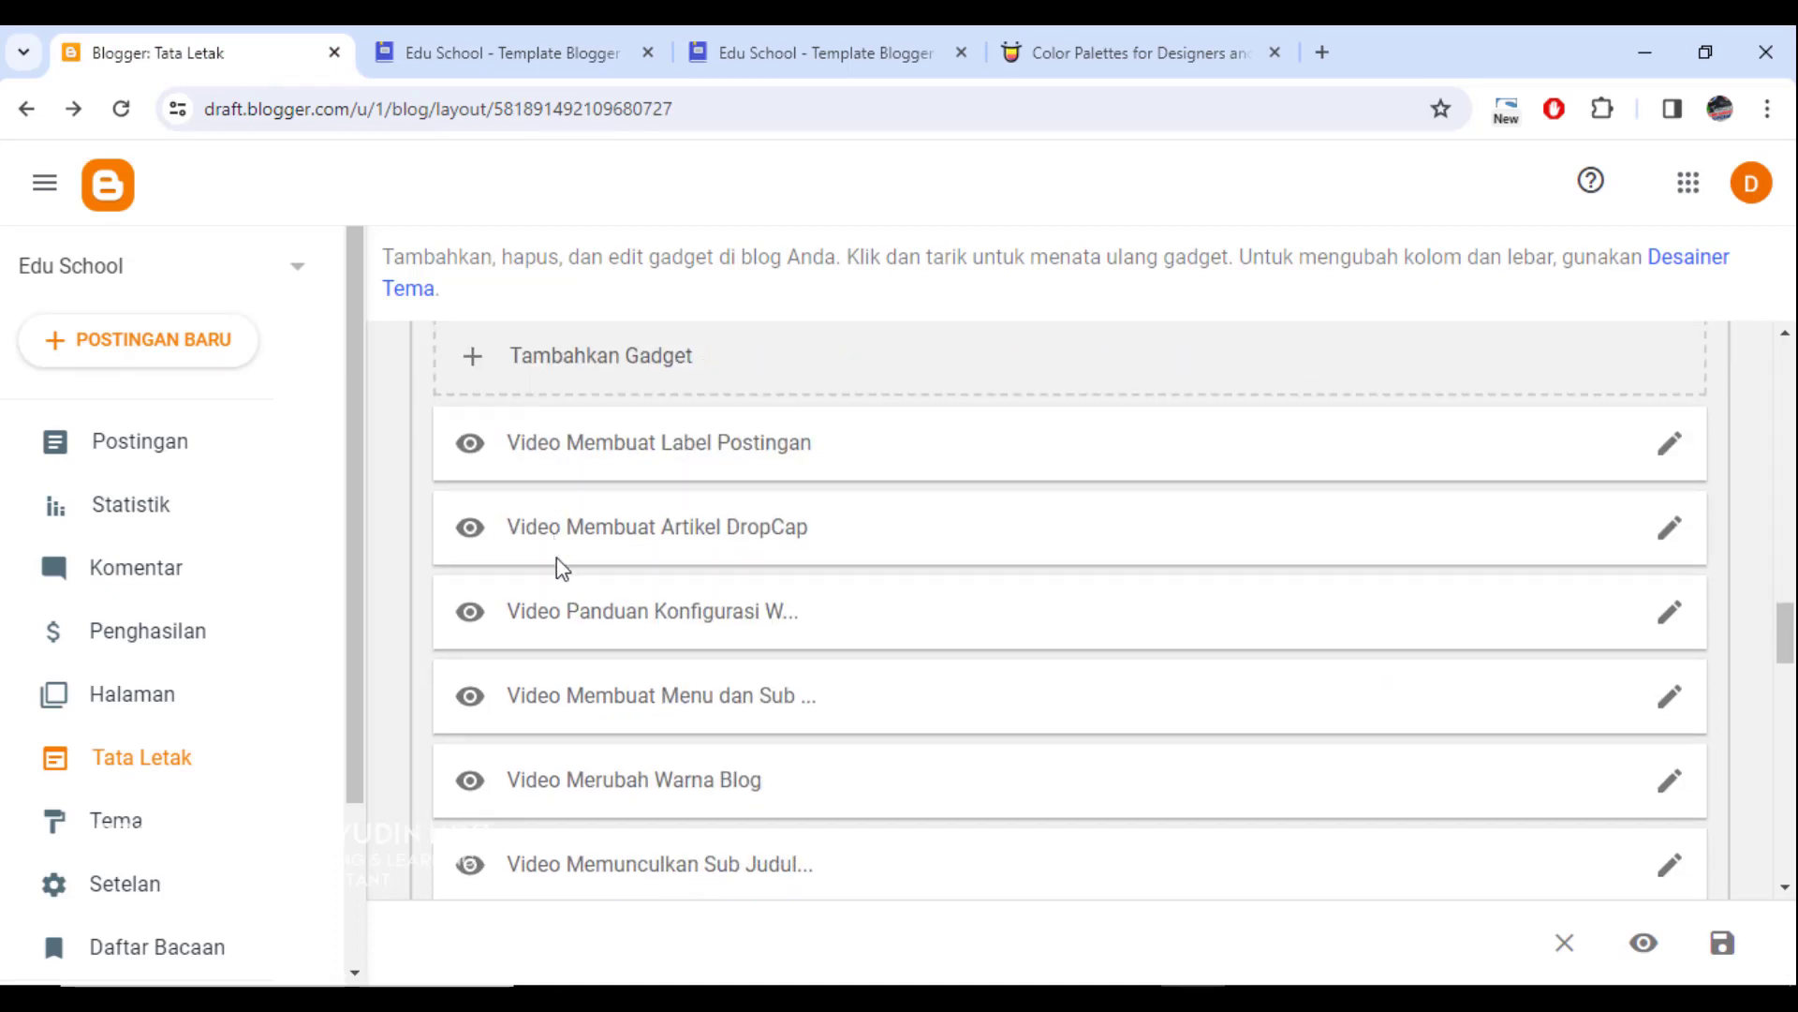
scroll(581, 806, "down", 1)
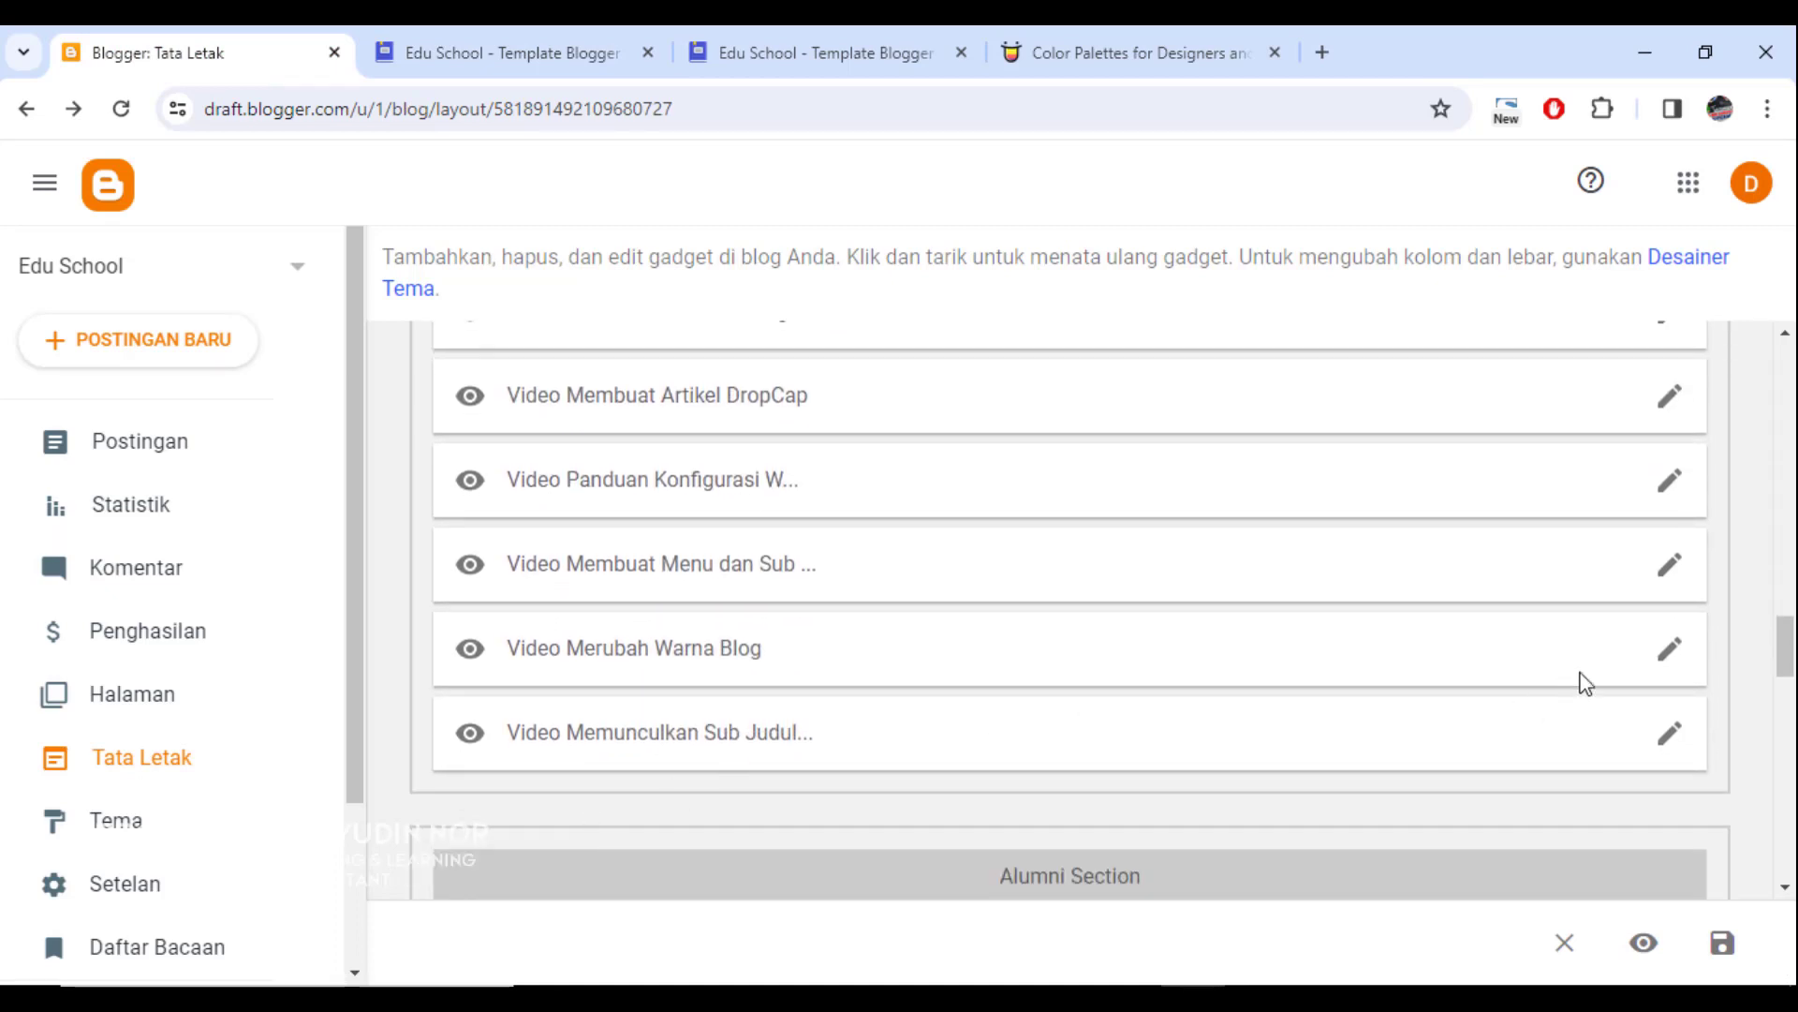
left_click(1673, 565)
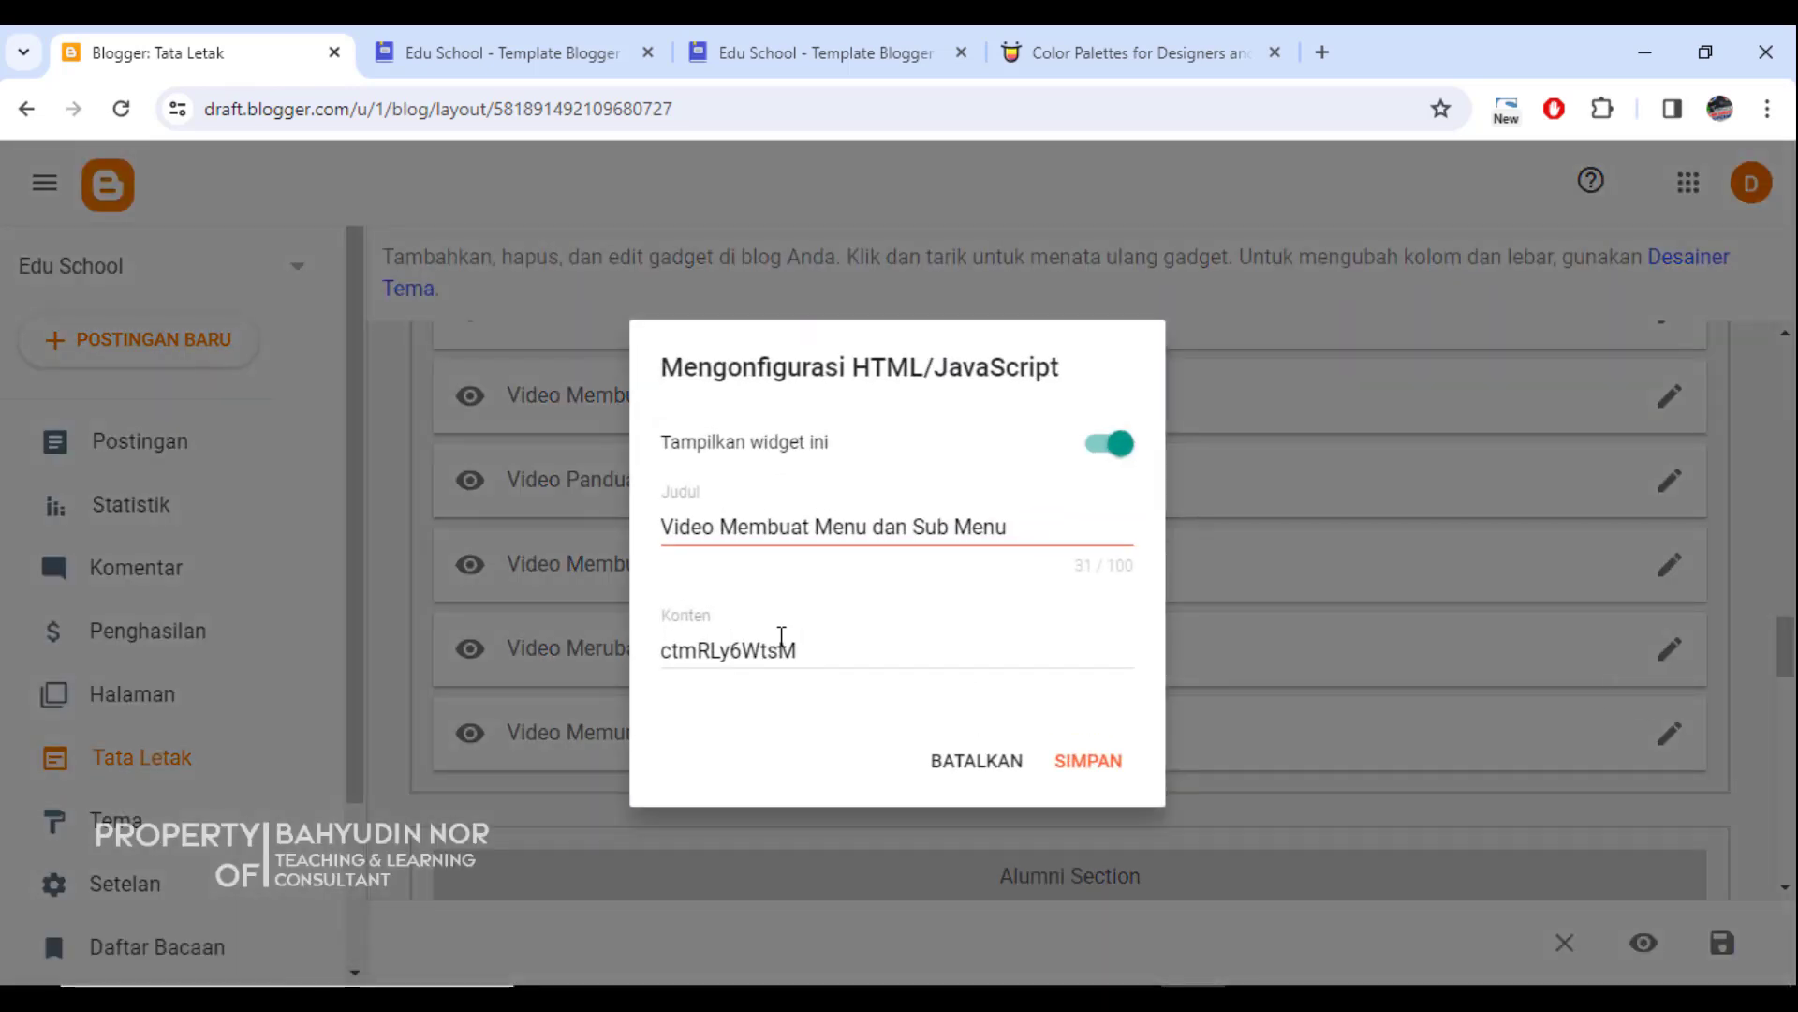
double_click(704, 648)
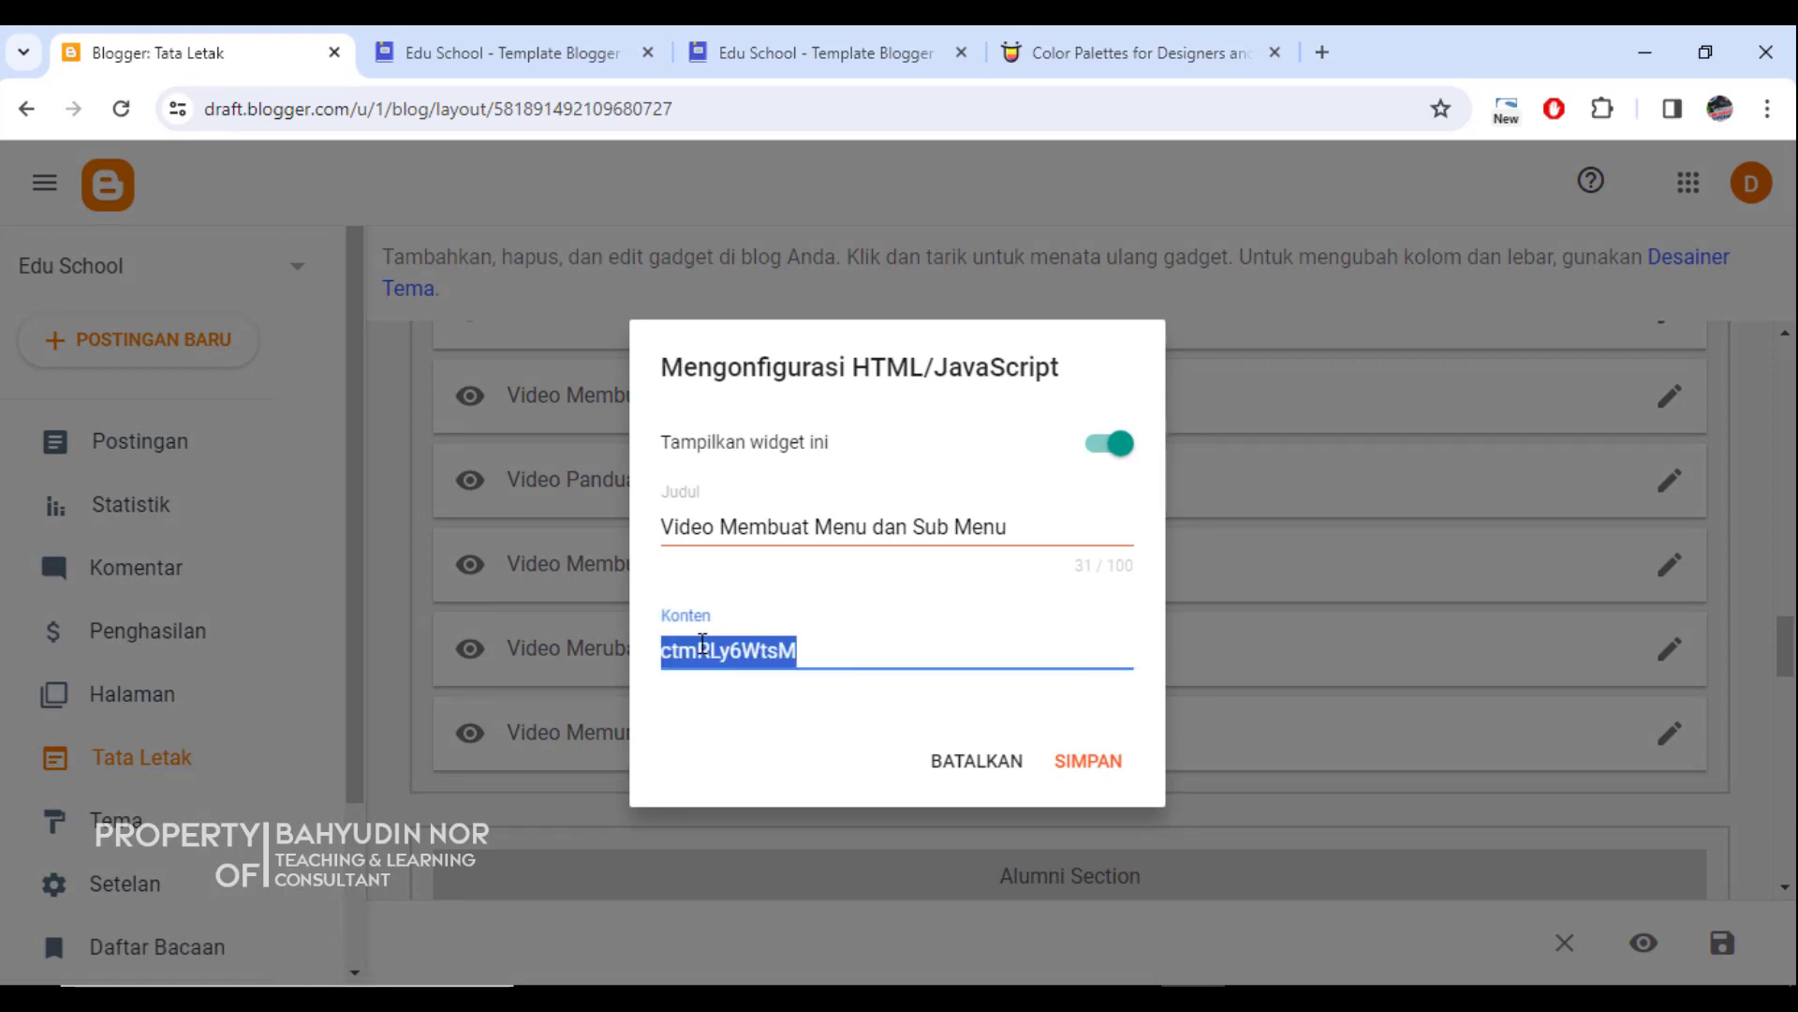
left_click(1016, 763)
Step: Look through the gadgets of the Alumni Section and the Related Section in the Blogger layout
scroll(1019, 693, "down", 4)
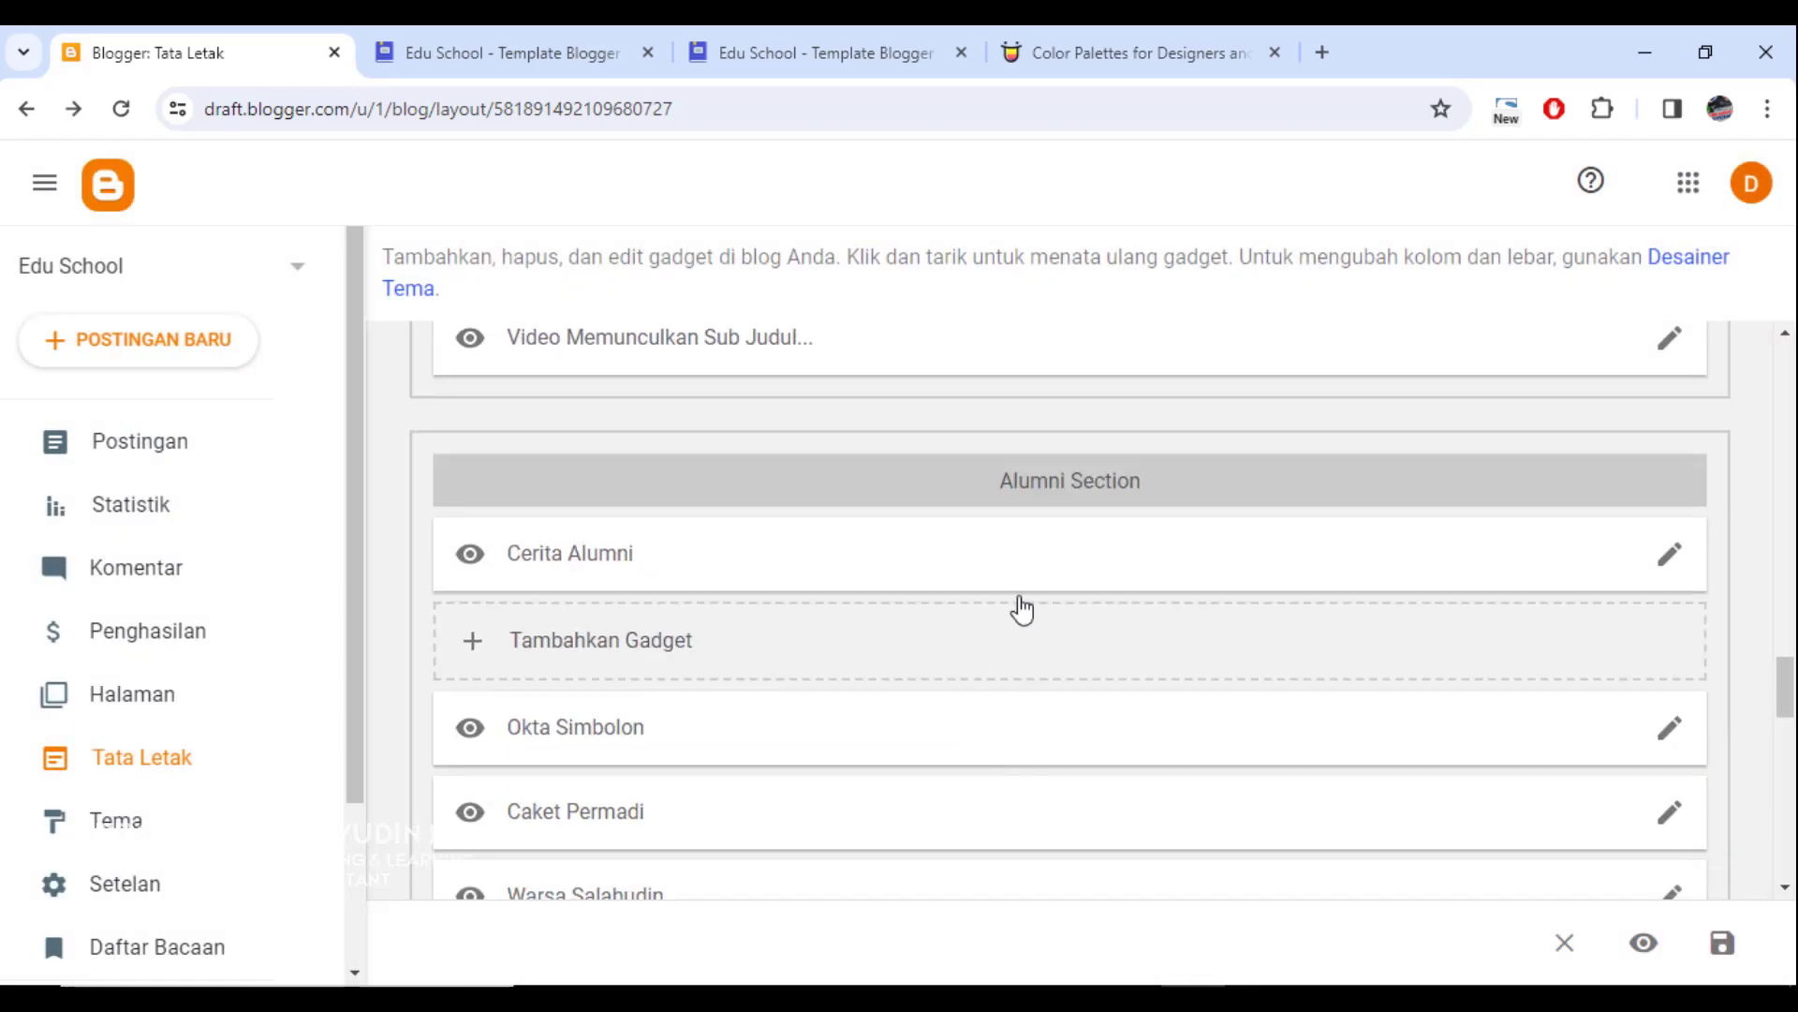
scroll(702, 594, "down", 3)
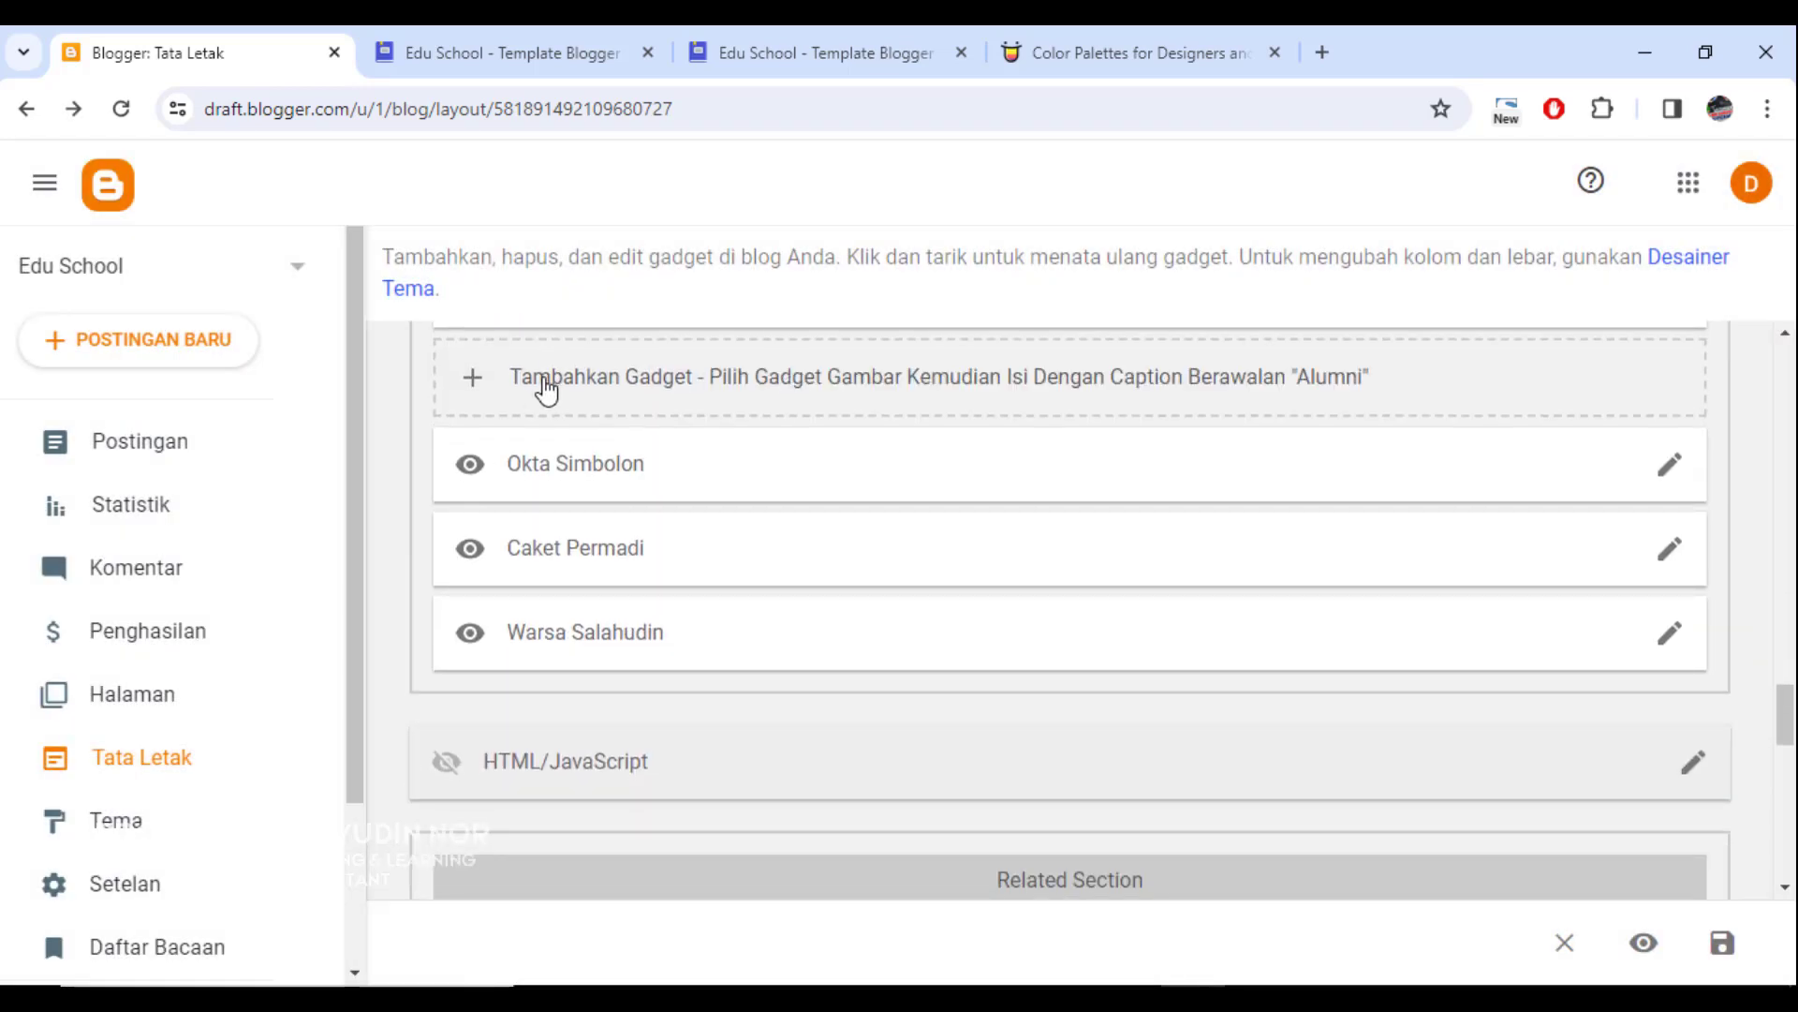
scroll(581, 446, "up", 2)
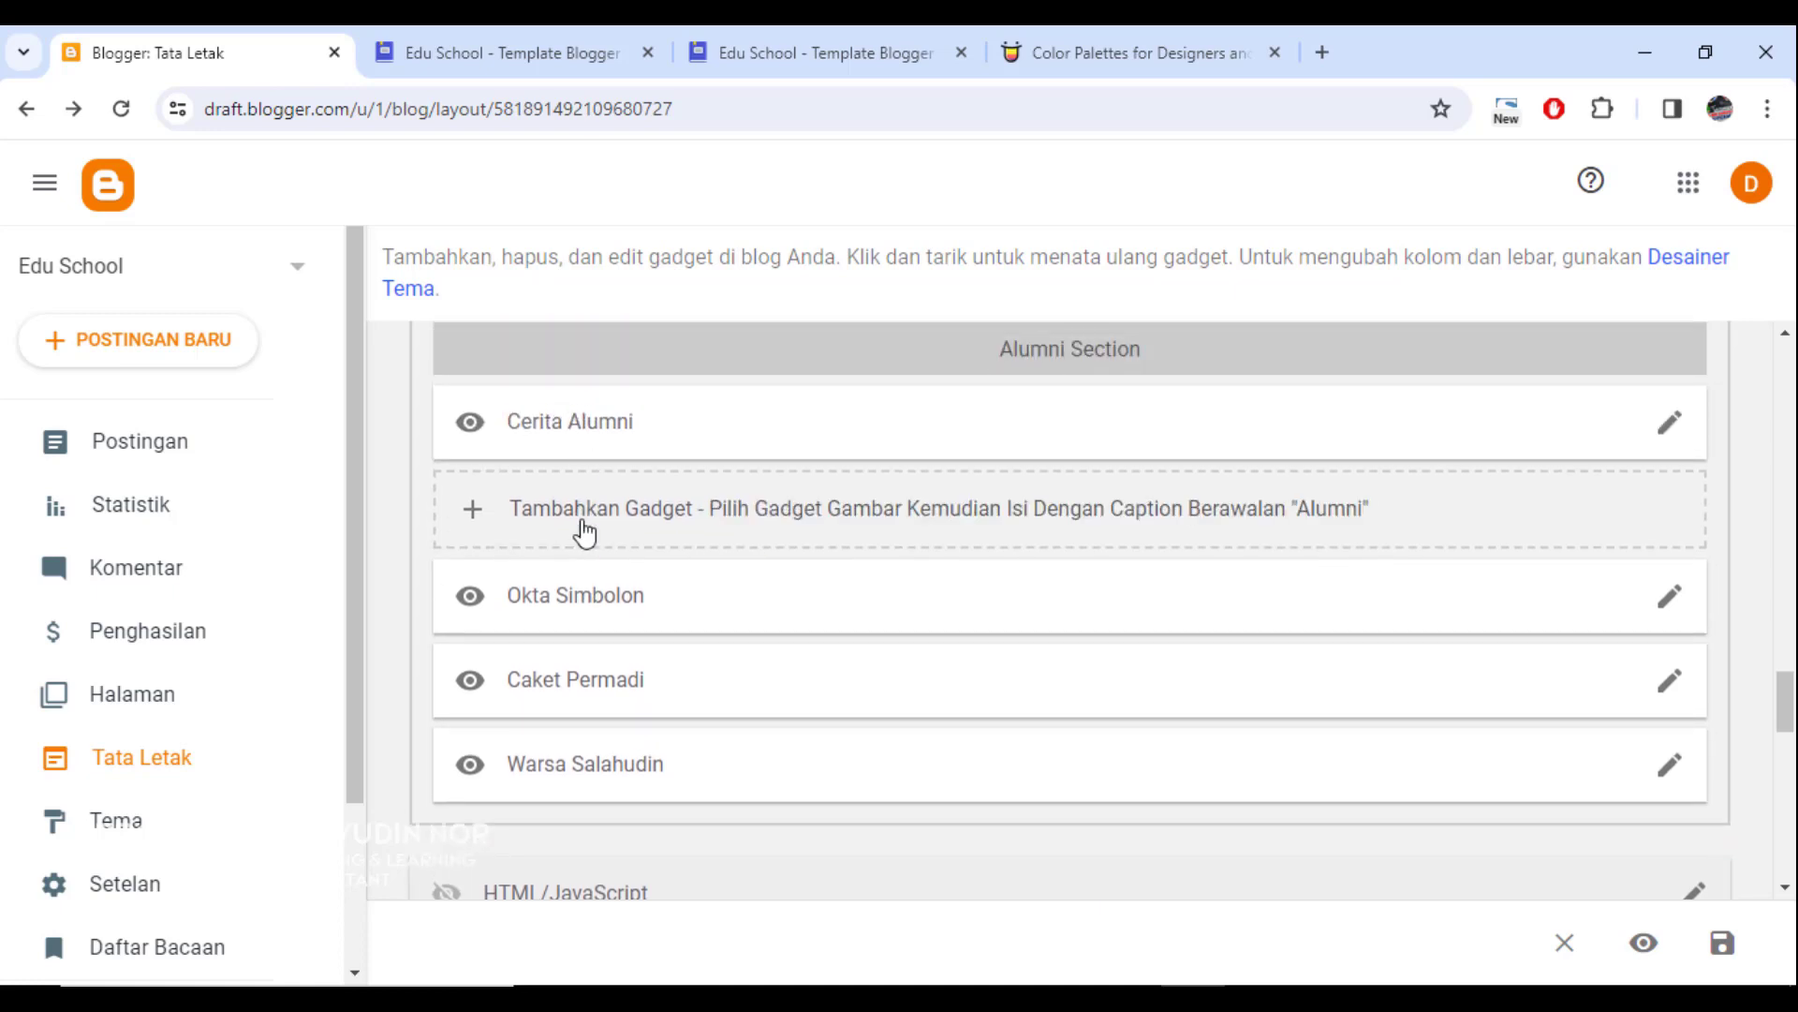
scroll(728, 592, "down", 3)
scroll(656, 594, "down", 3)
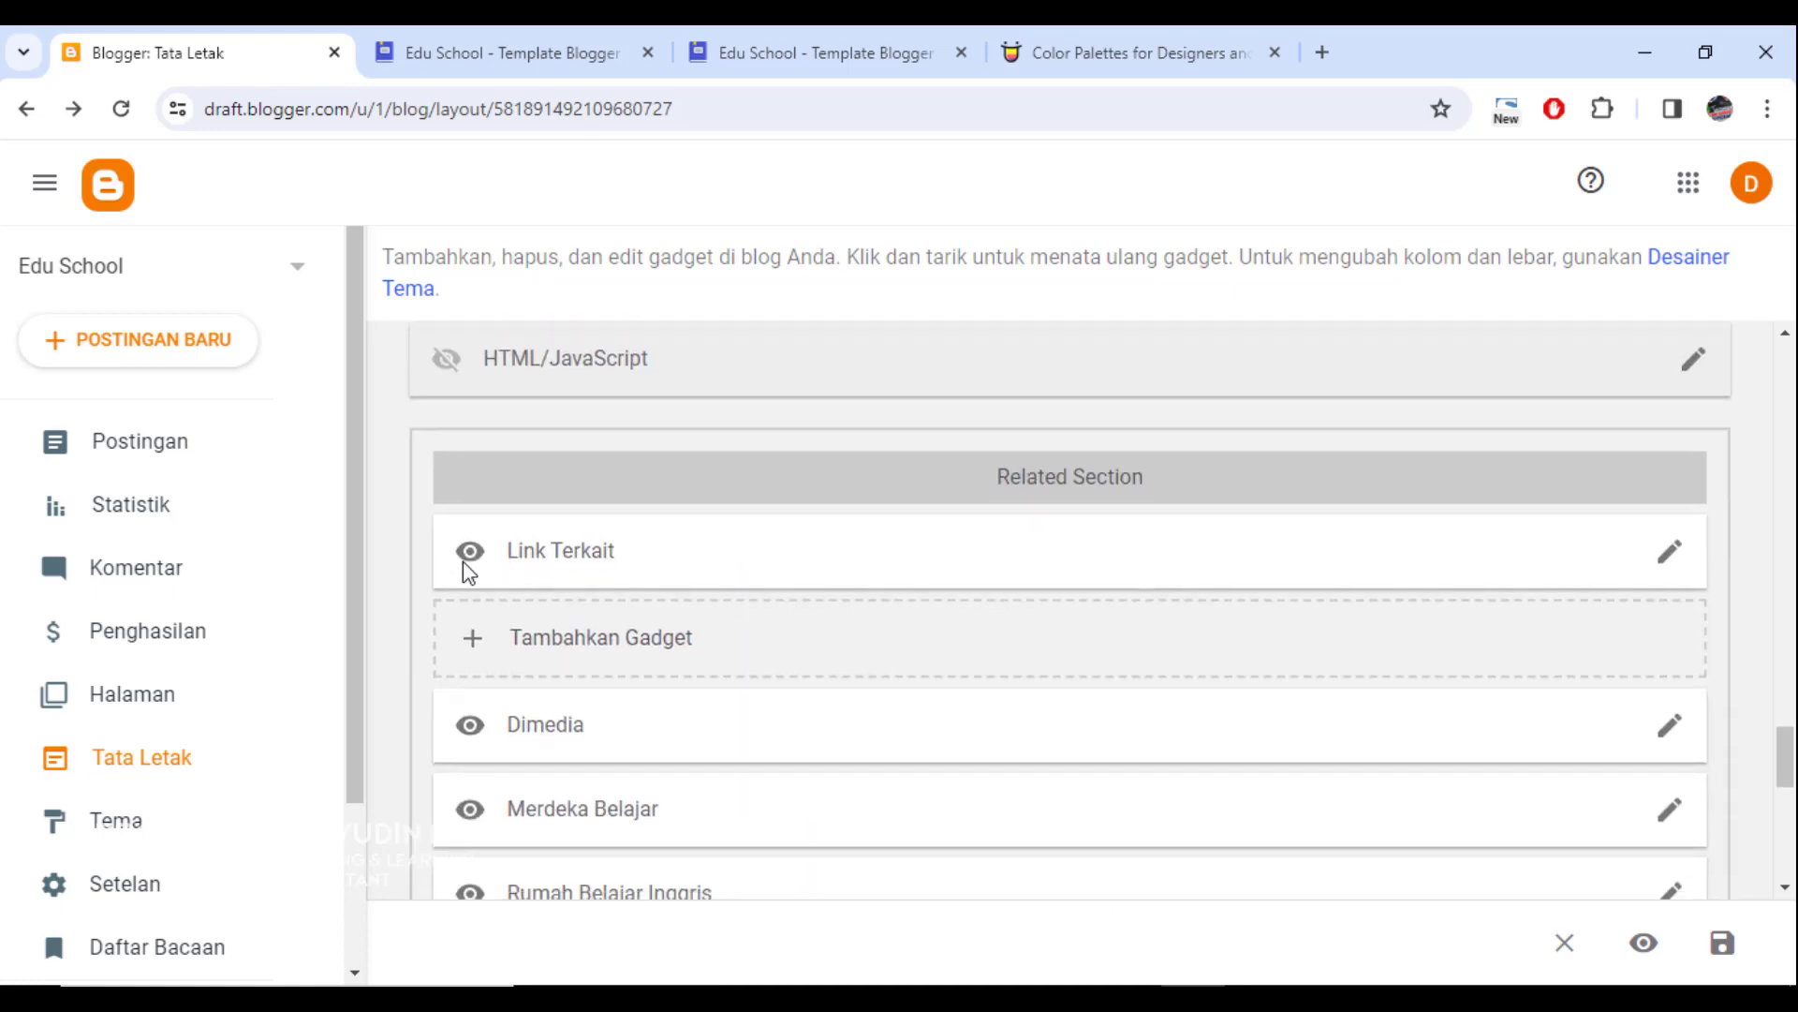
scroll(656, 561, "down", 4)
scroll(613, 553, "up", 4)
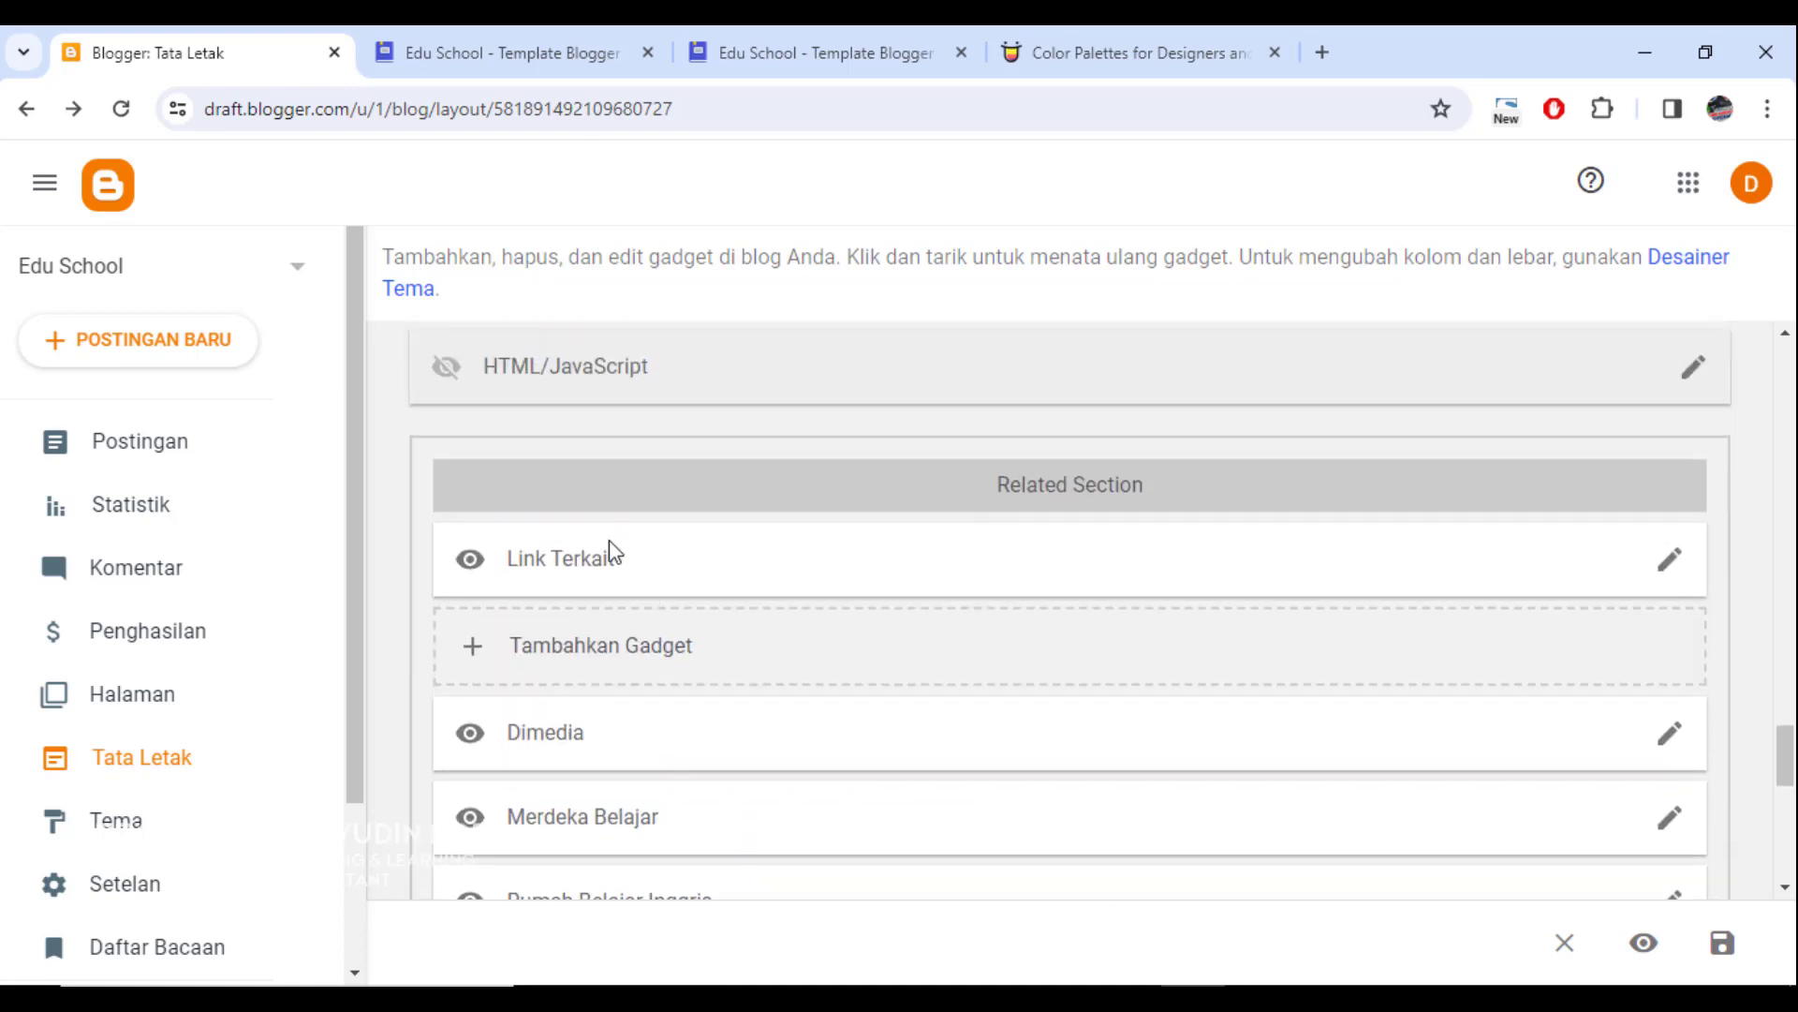
Step: Find the Link Terkait section on the live site and highlight the footer's Menu Lainnya list
left_click(564, 49)
scroll(1346, 763, "down", 6)
scroll(1345, 764, "down", 10)
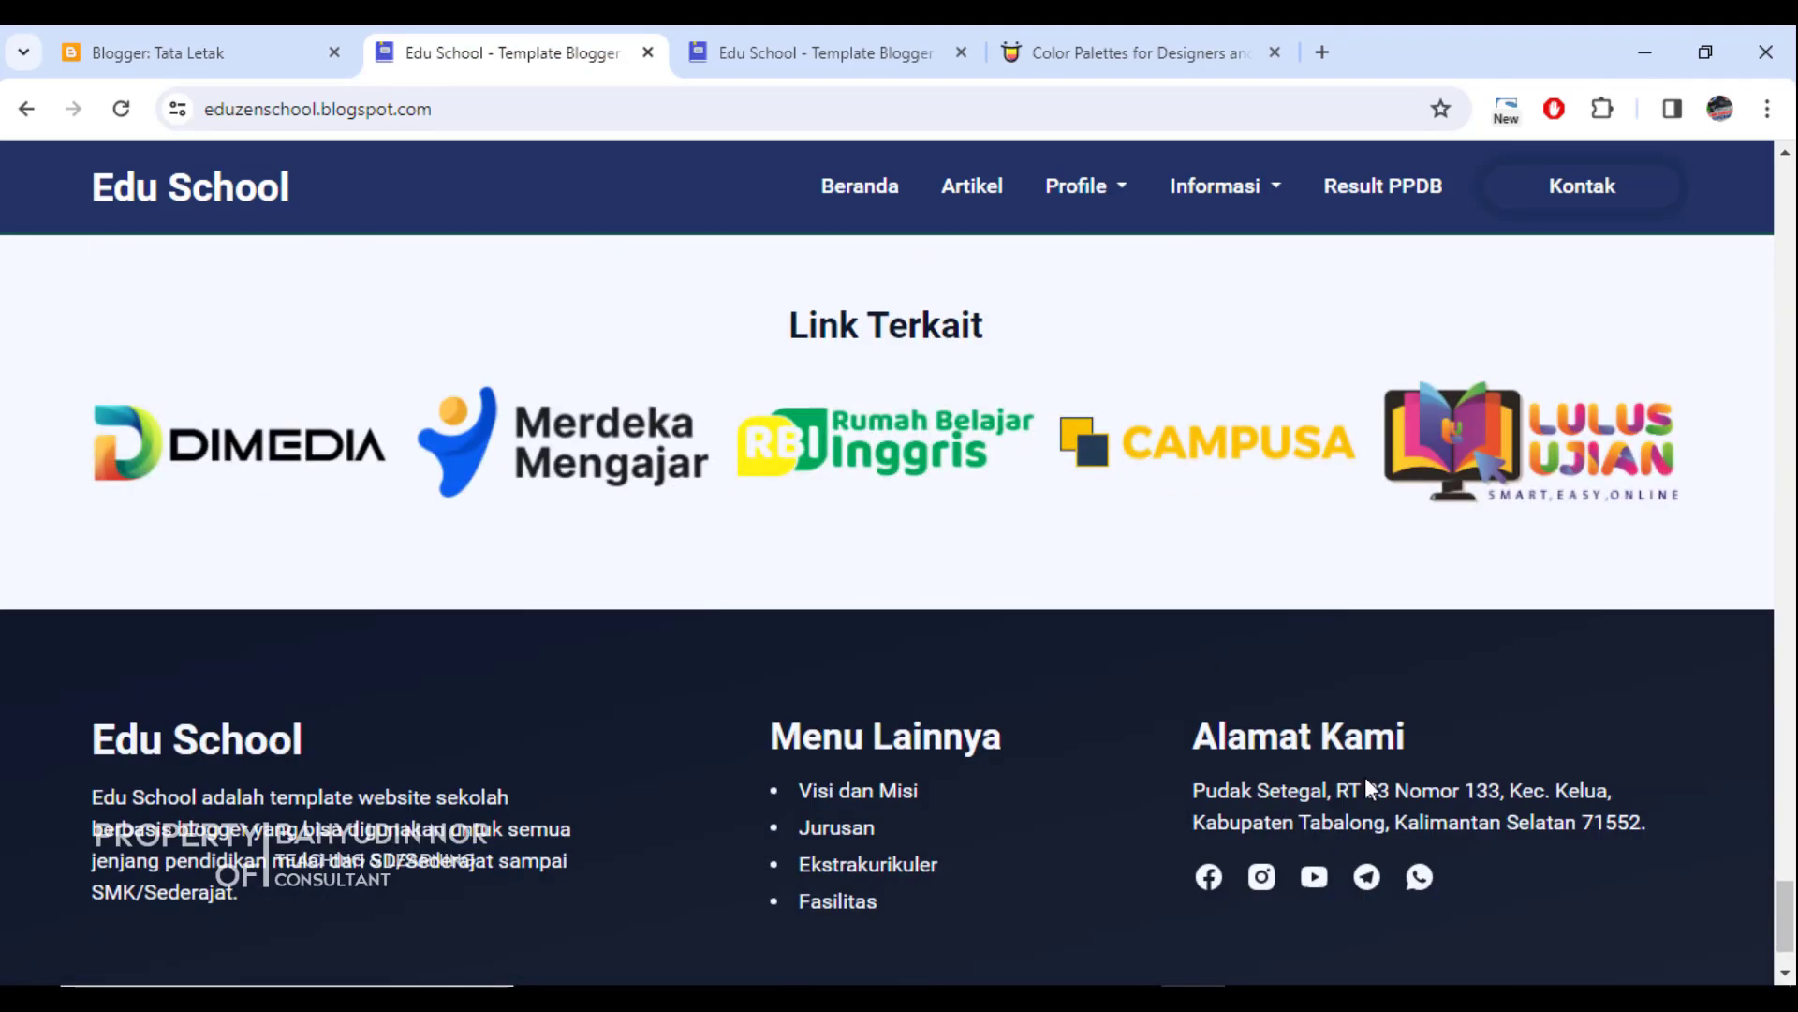
left_click_drag(864, 667, 918, 792)
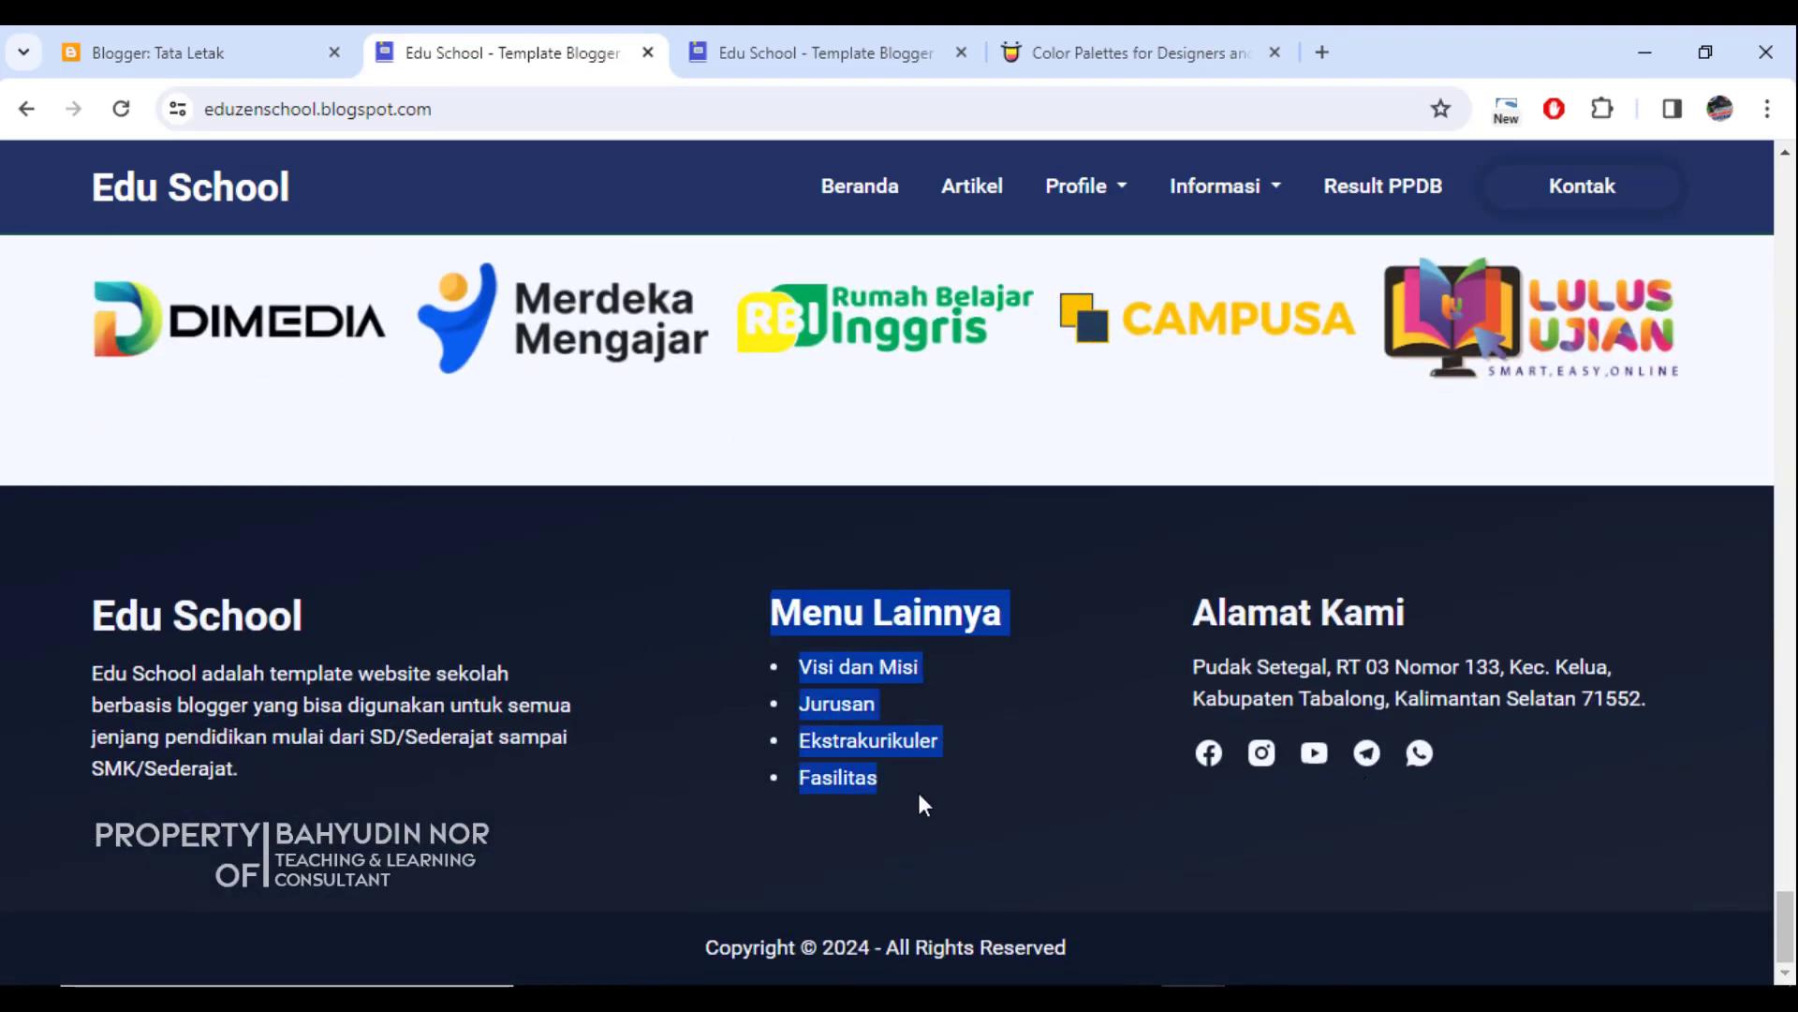
Step: Compare the layout's Related Section gadgets with the Link Terkait logos on the live site, highlighting the logos
left_click(251, 42)
scroll(627, 615, "down", 5)
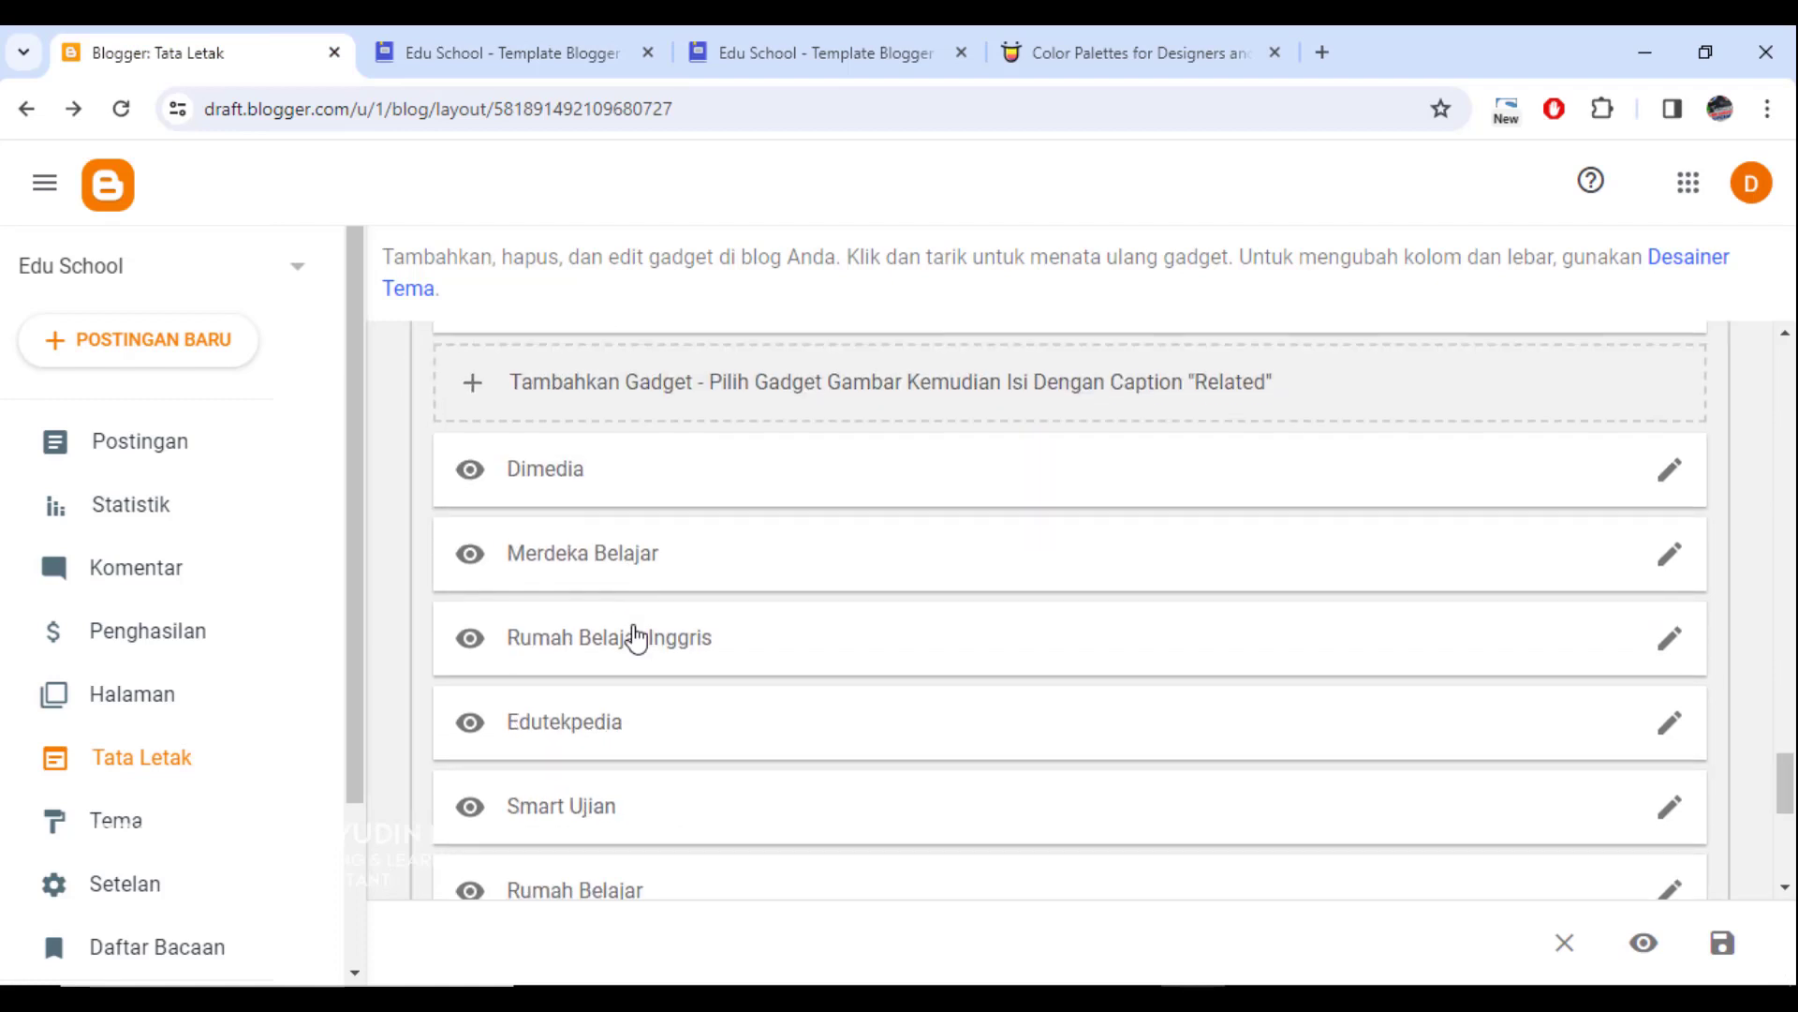
scroll(553, 248, "up", 4)
left_click(454, 50)
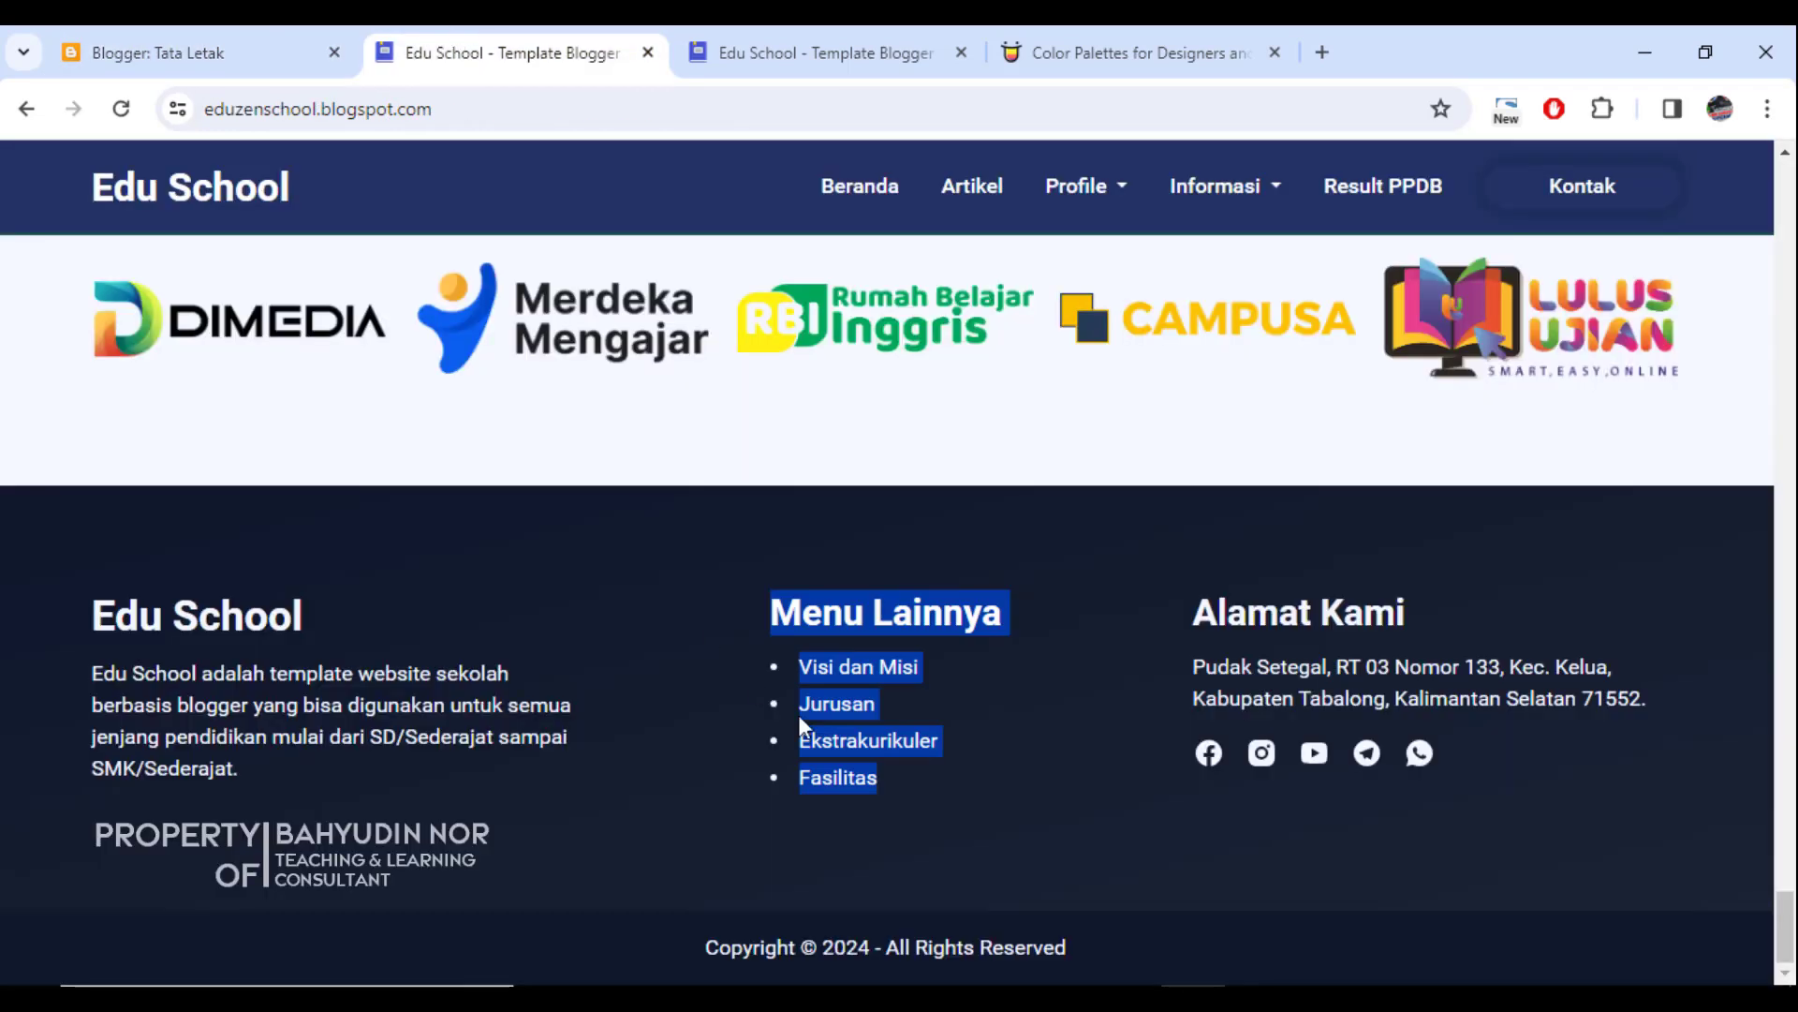
scroll(798, 715, "up", 4)
left_click_drag(871, 642, 1537, 749)
left_click(281, 47)
scroll(594, 587, "down", 6)
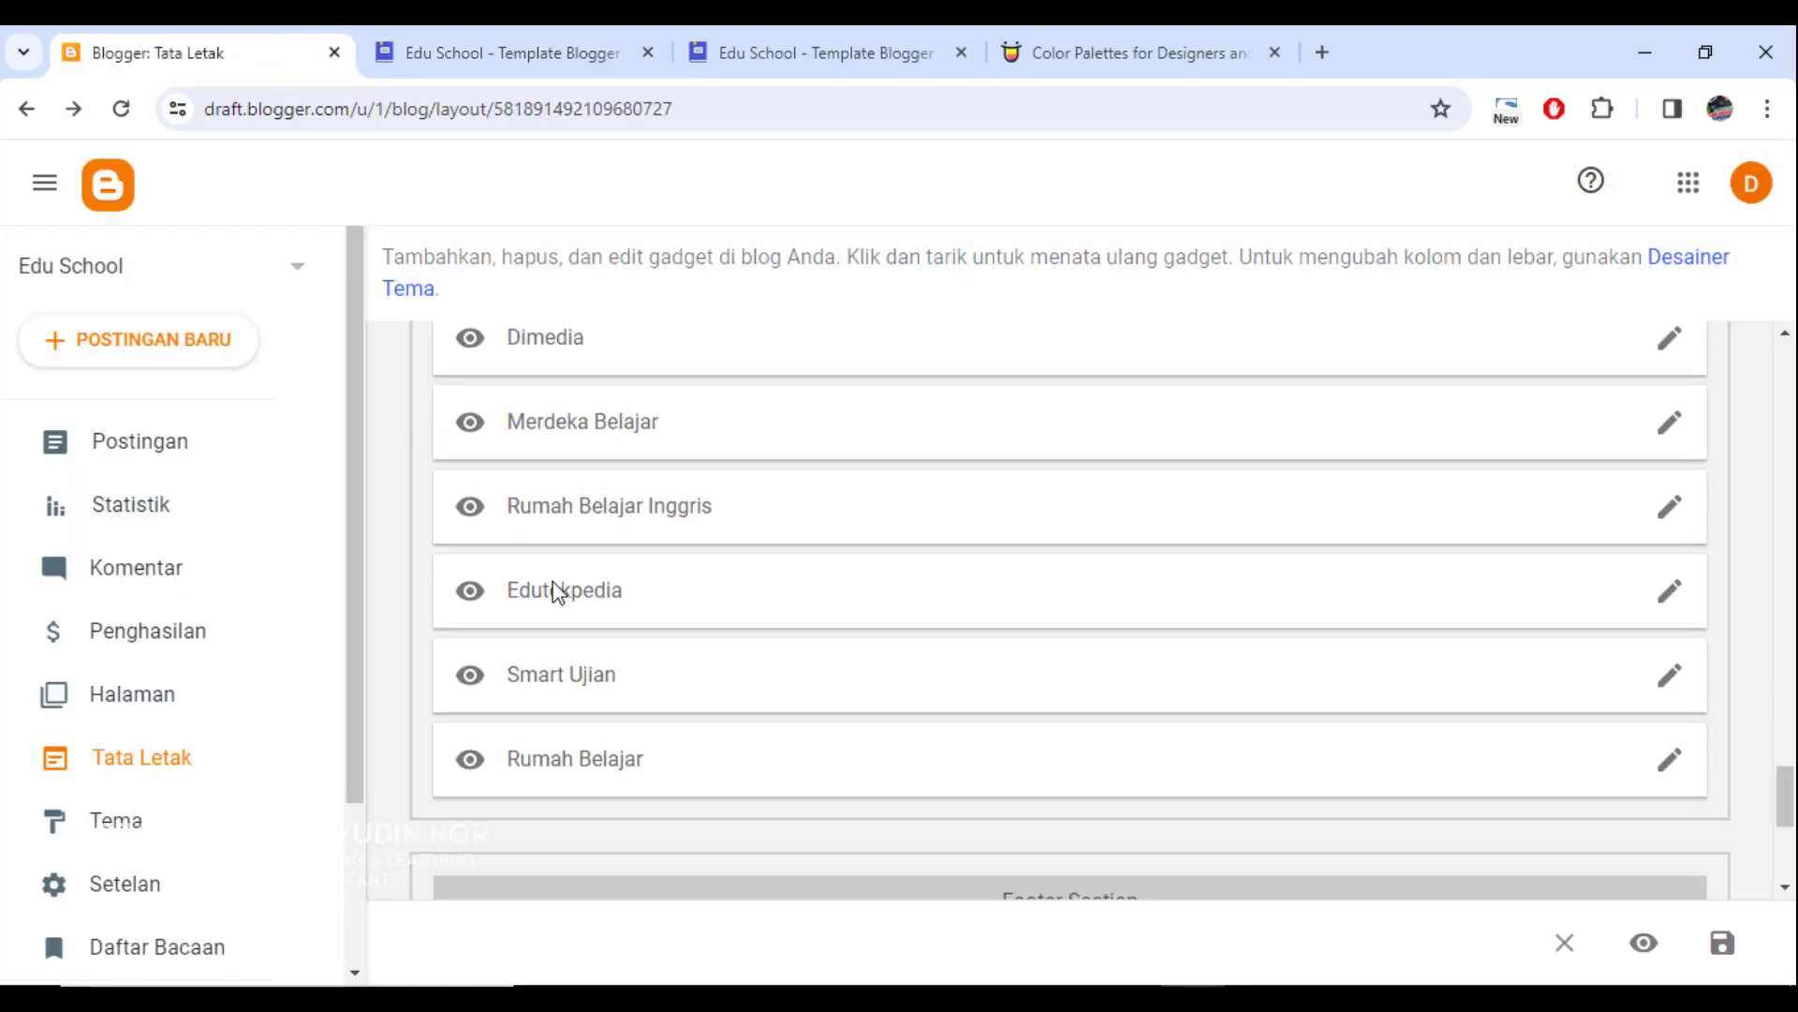
Step: Locate the Footer Section in the layout and highlight the matching footer columns on the live site
scroll(640, 633, "down", 1)
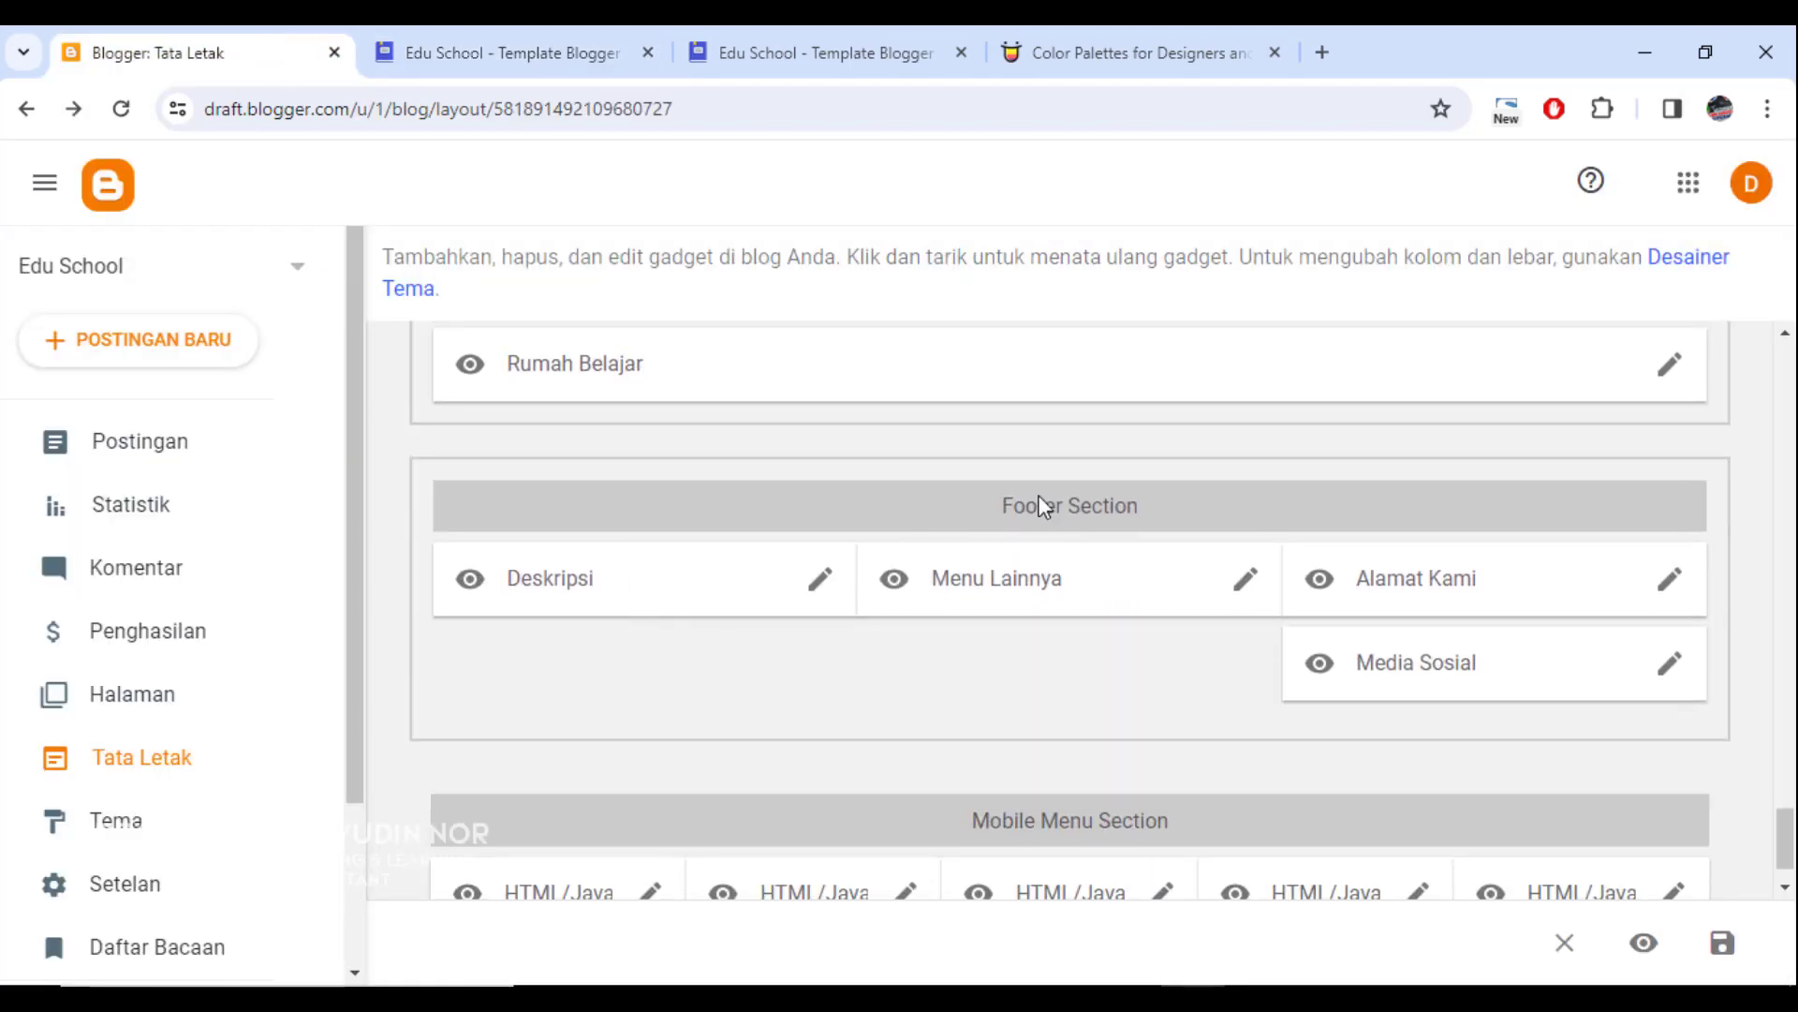
left_click(515, 53)
scroll(41, 572, "down", 4)
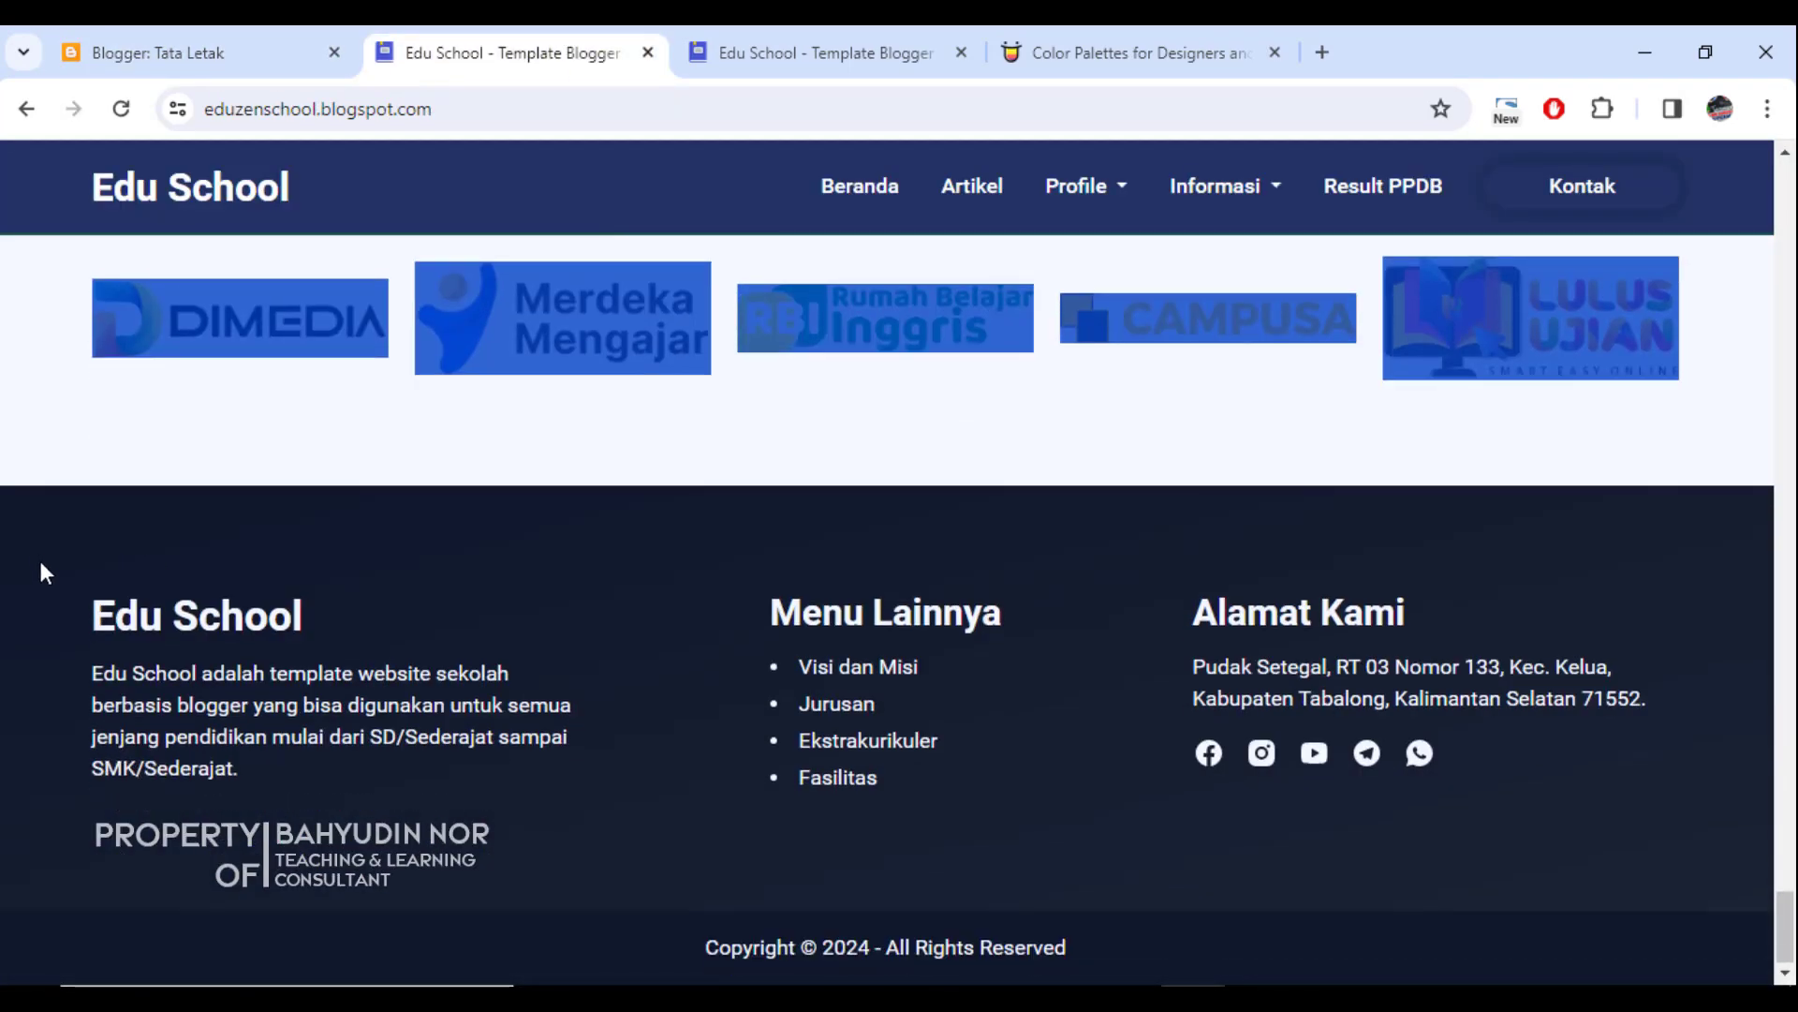
left_click_drag(41, 571, 1651, 789)
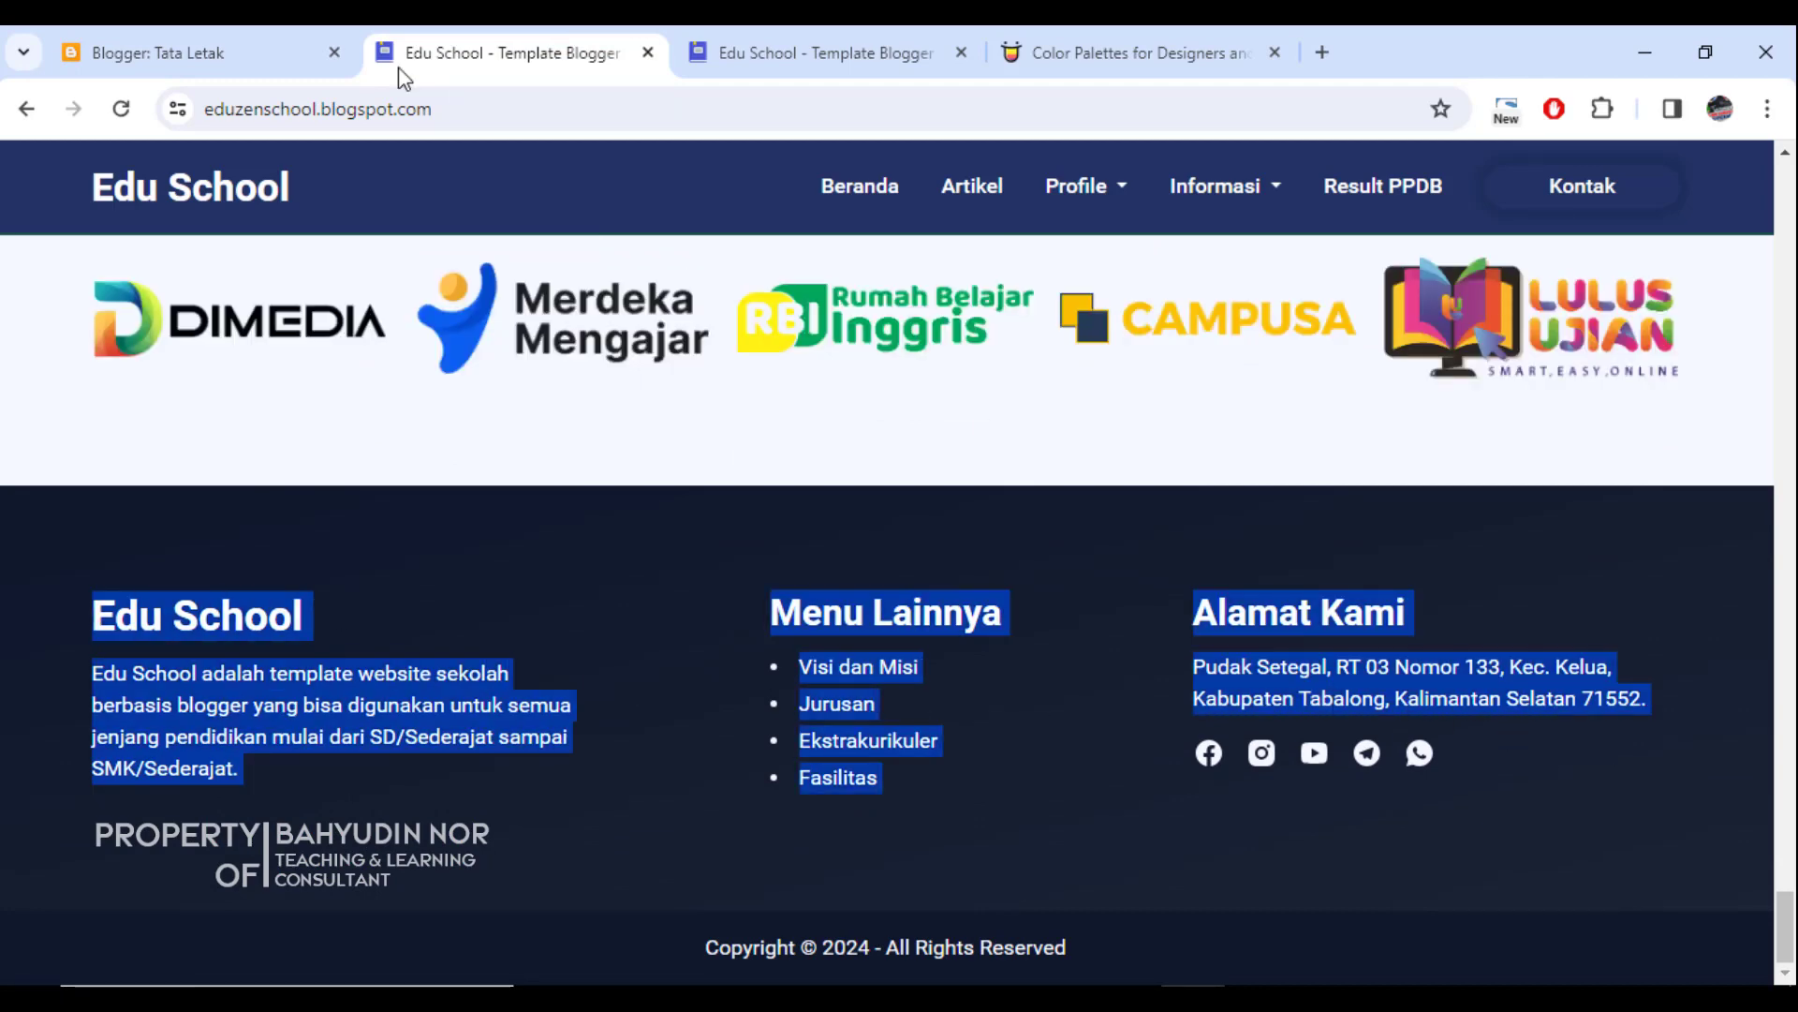
left_click(193, 52)
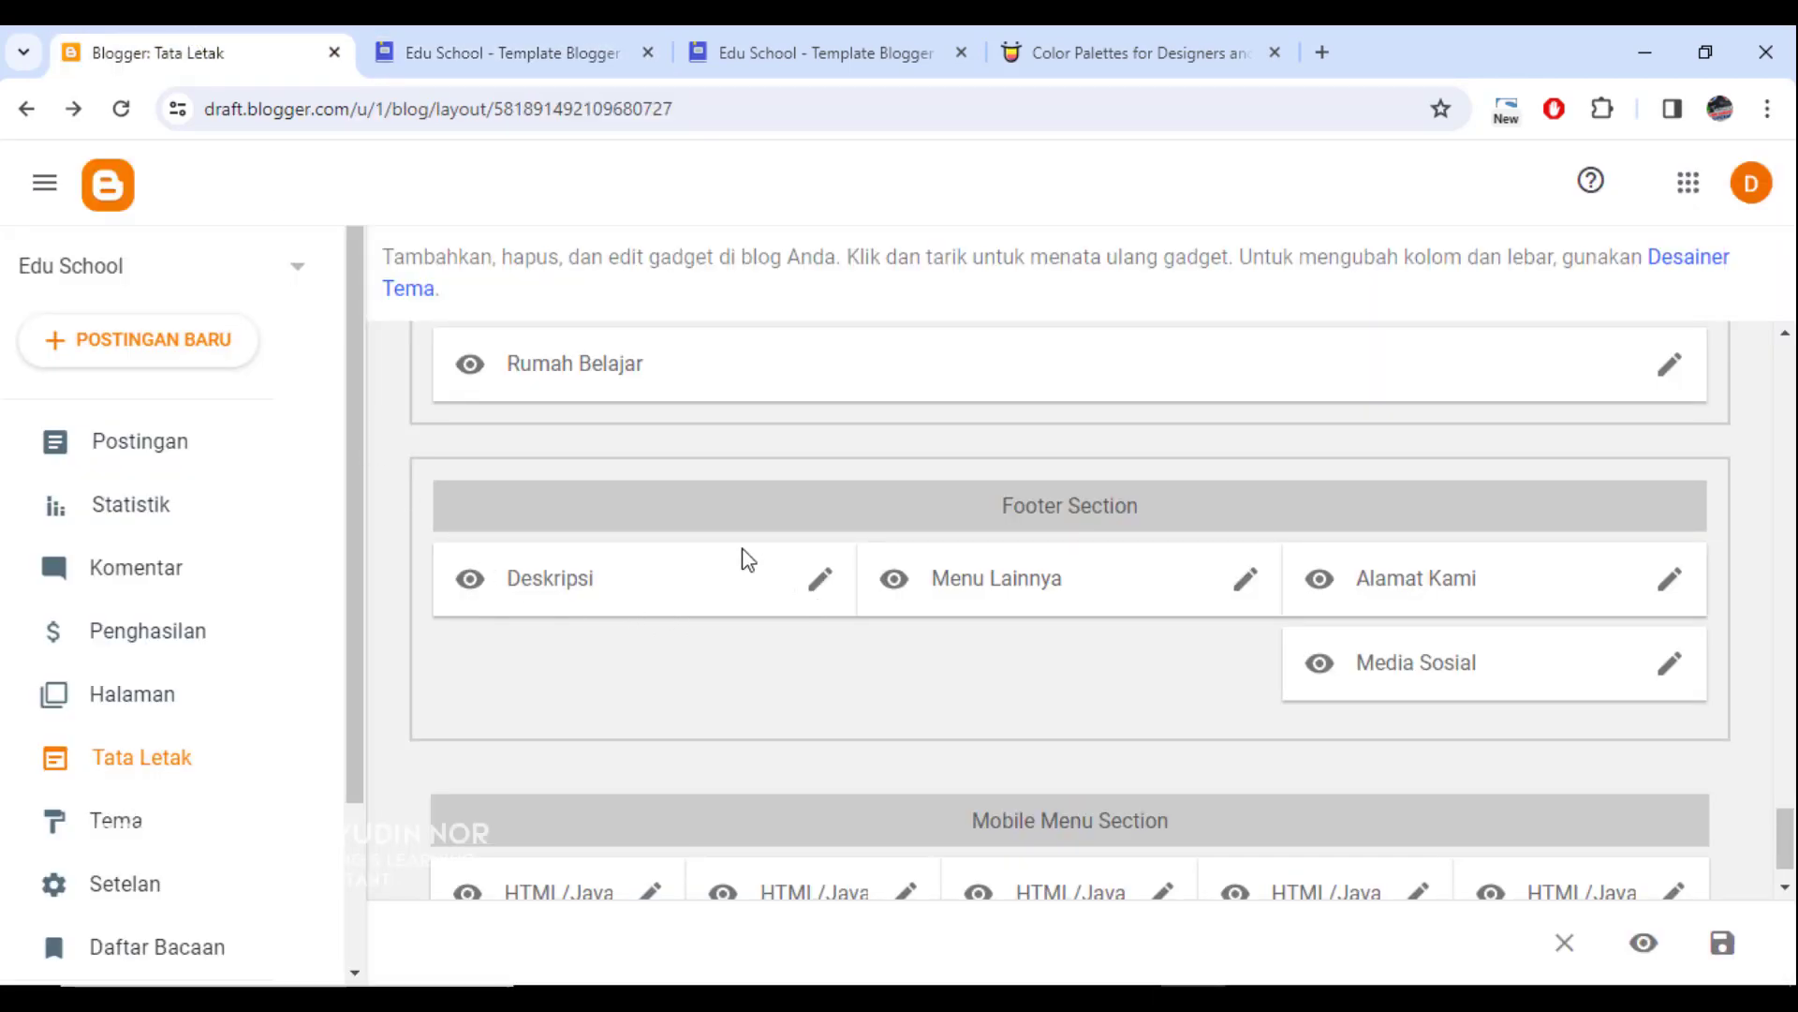
Step: Match the Deskripsi and Menu Lainnya gadgets to the live site's footer by highlighting the description and the Menu Lainnya heading
left_click(492, 48)
left_click(233, 674)
left_click_drag(281, 736, 171, 613)
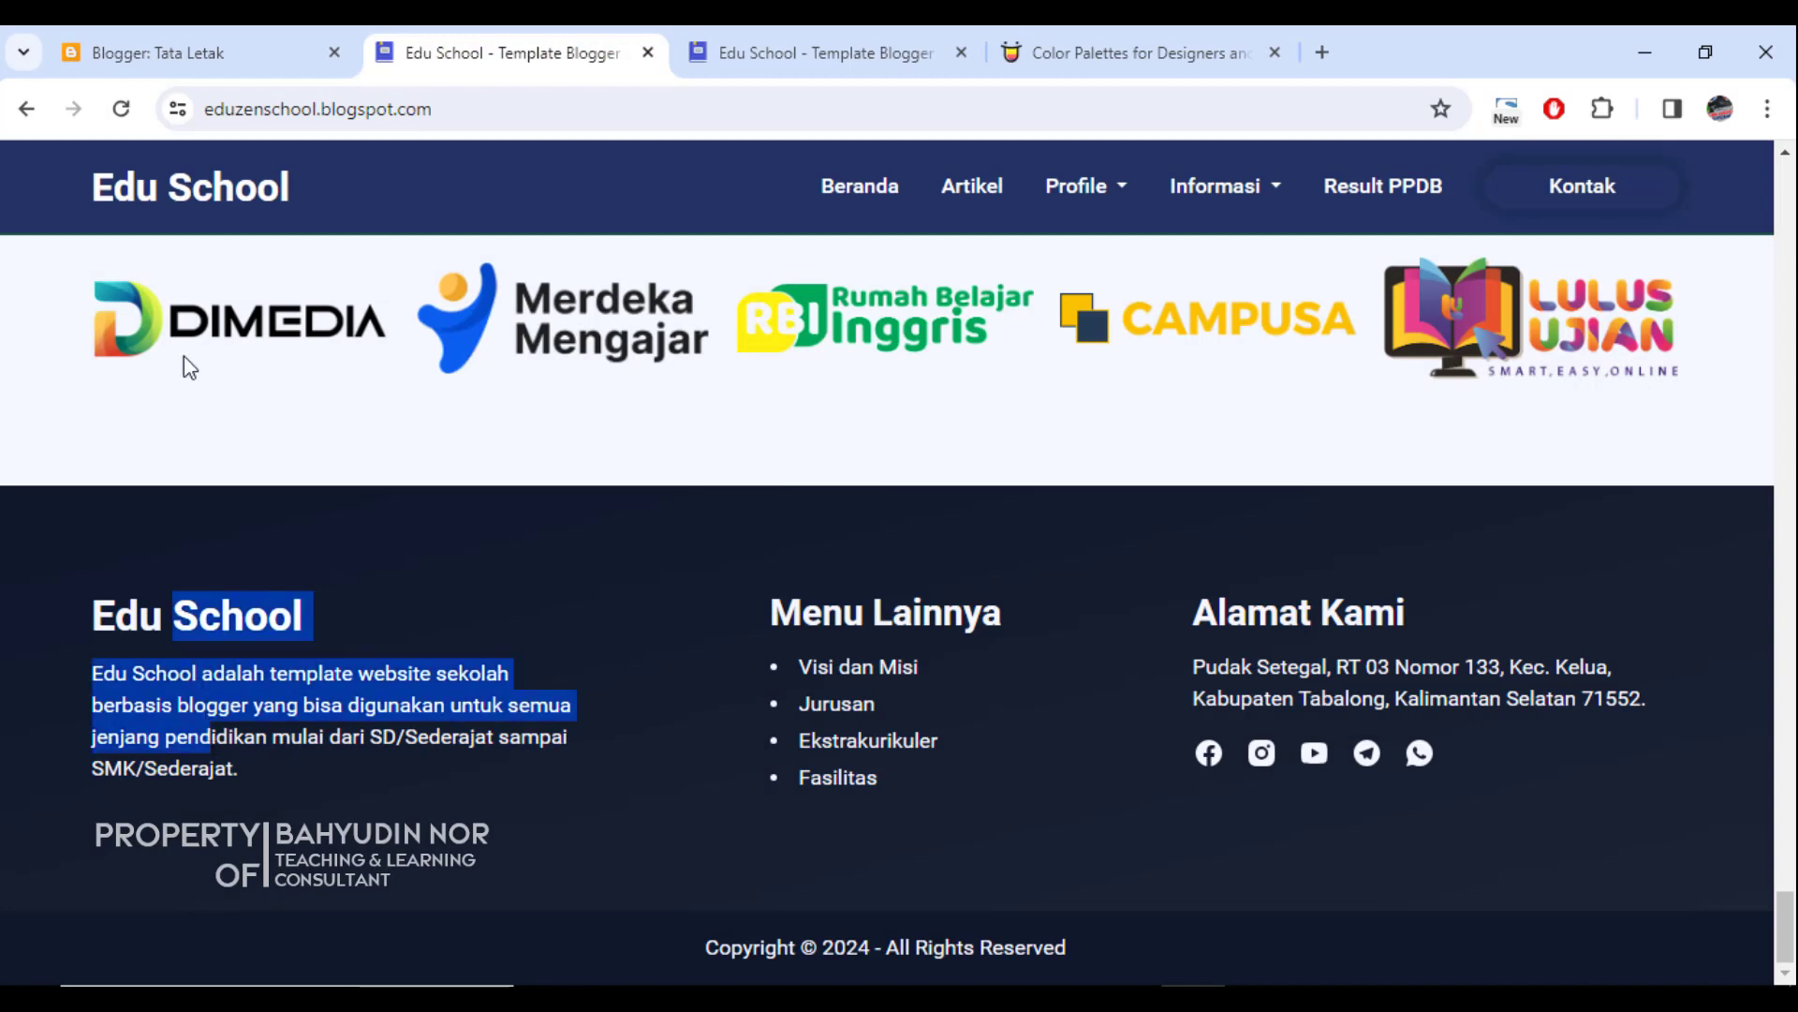
left_click(185, 37)
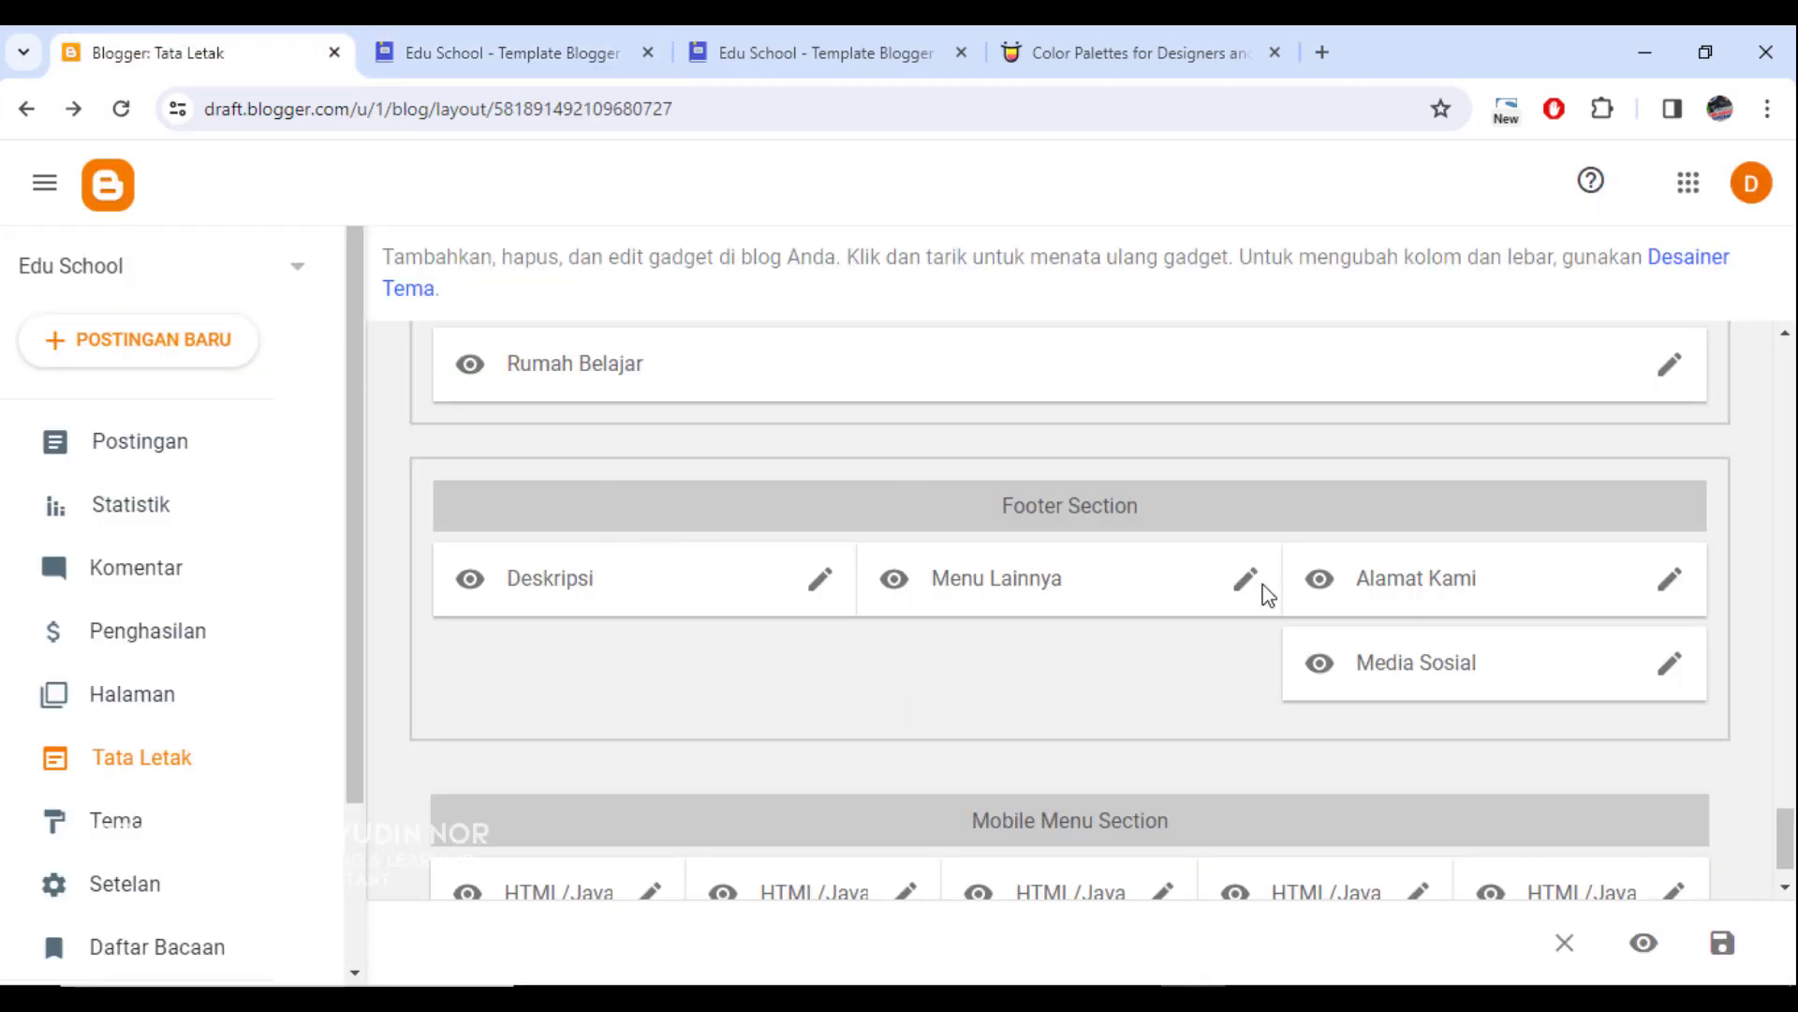
left_click(492, 53)
left_click_drag(771, 601, 1038, 622)
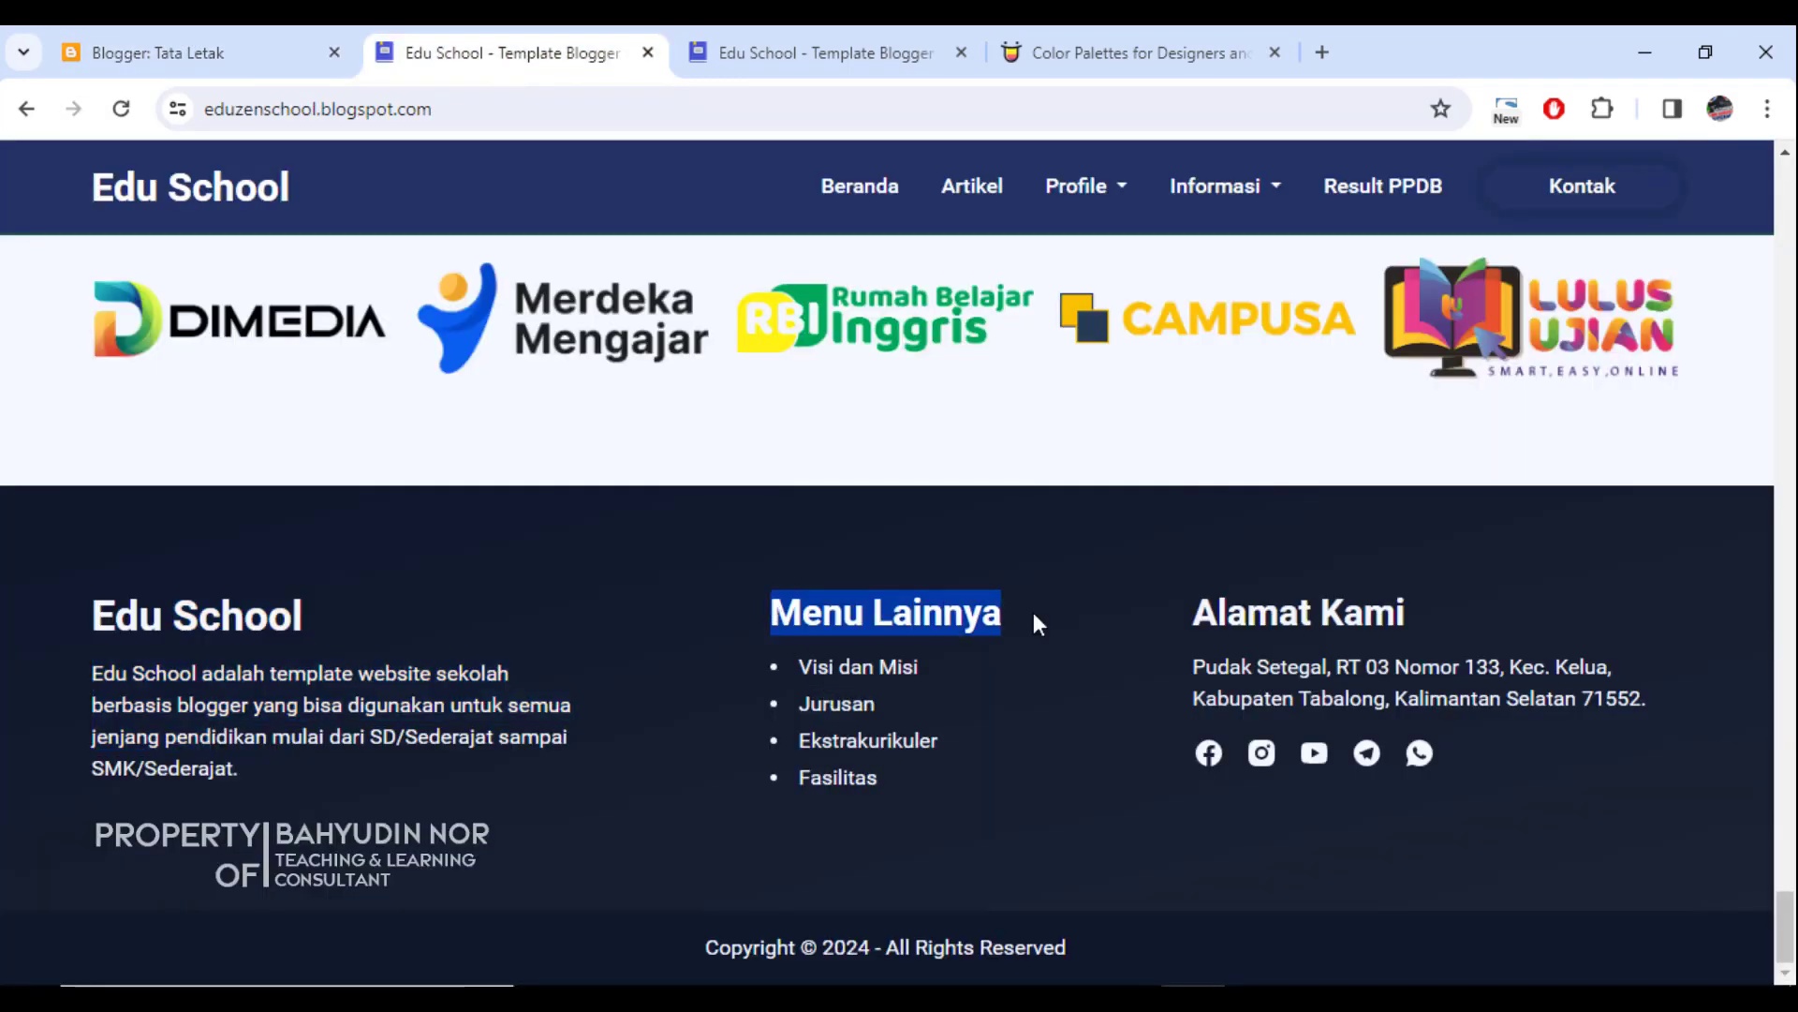
left_click(131, 39)
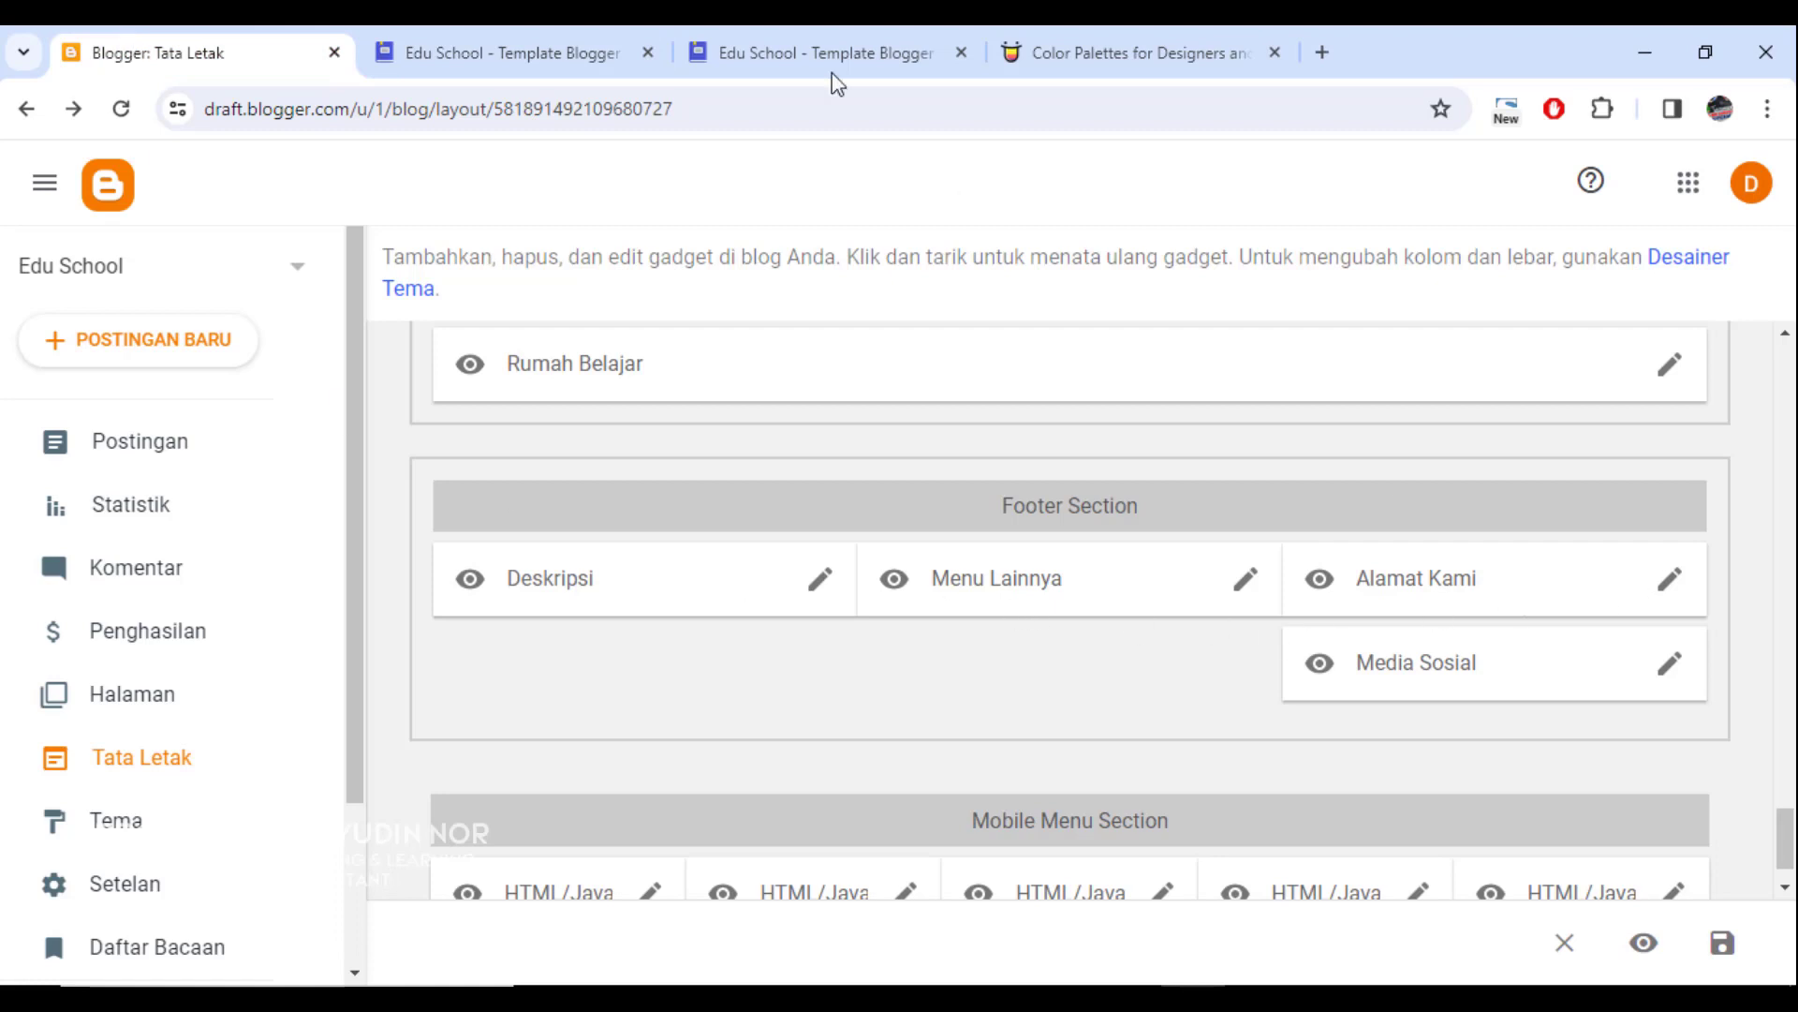
Step: Match the Alamat Kami and Media Sosial gadgets to the address heading and social icons in the live site's footer
left_click(605, 47)
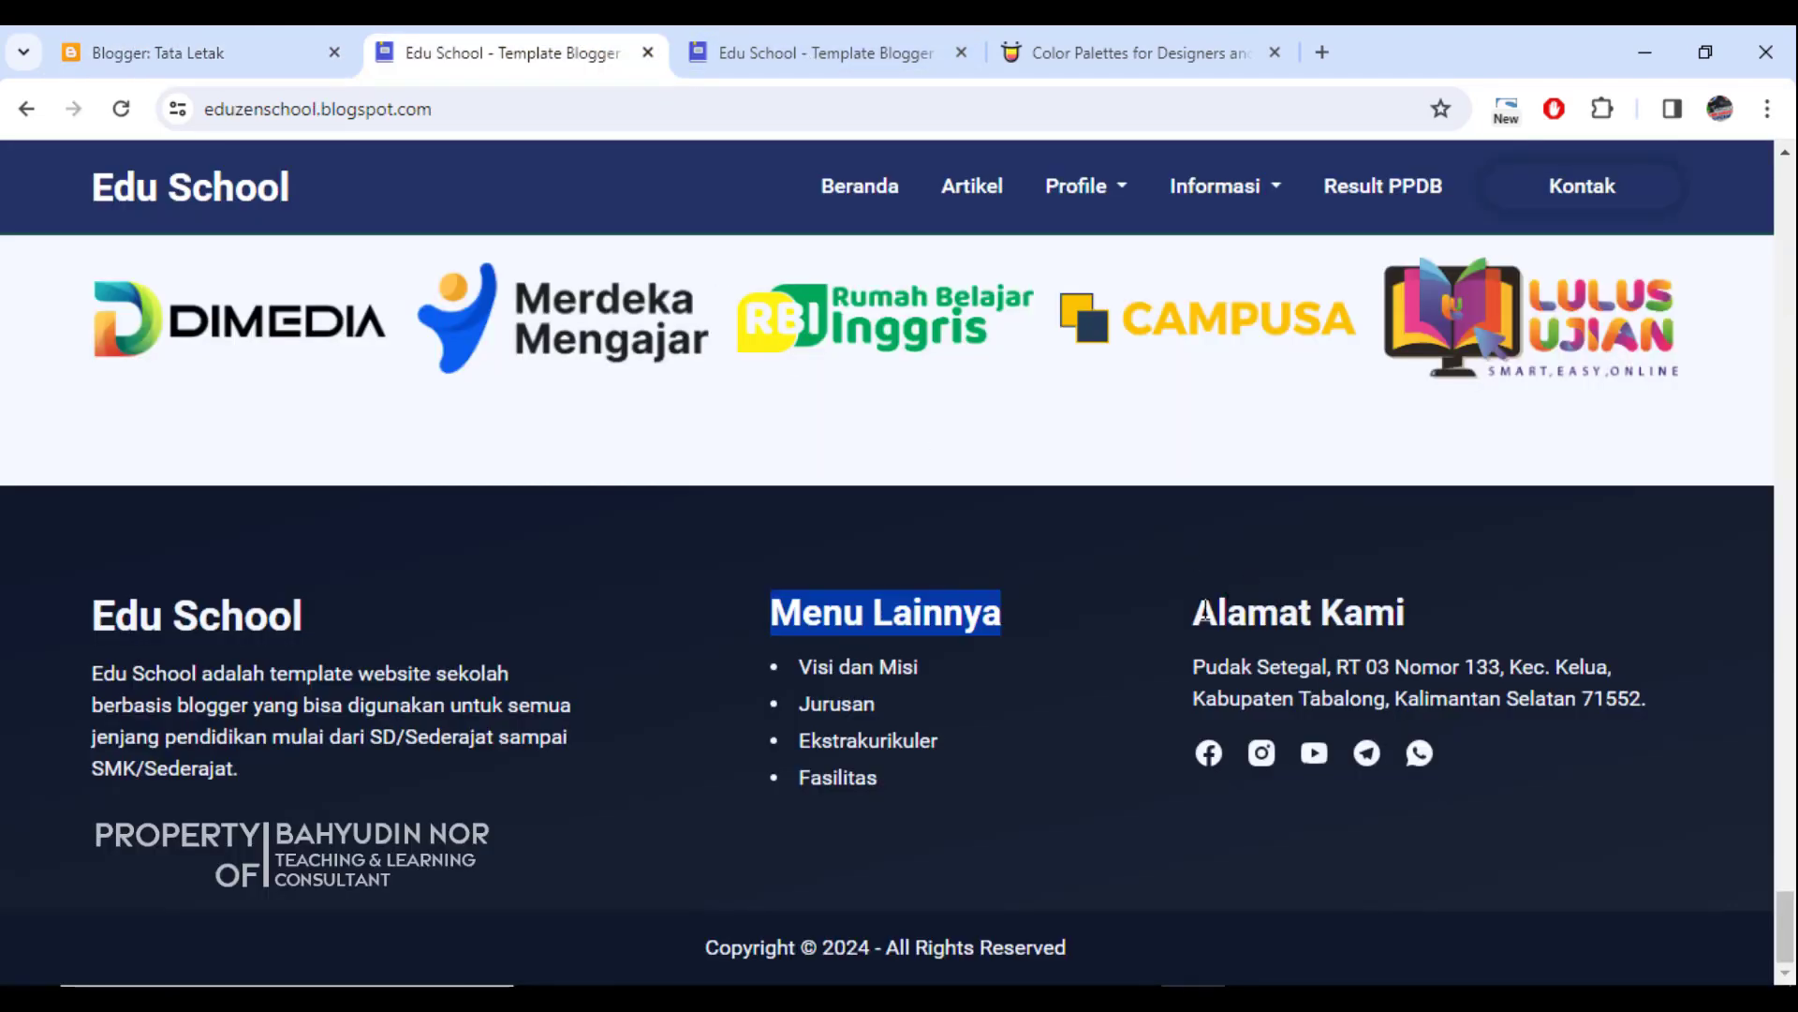
left_click_drag(1195, 611, 1405, 616)
left_click(134, 55)
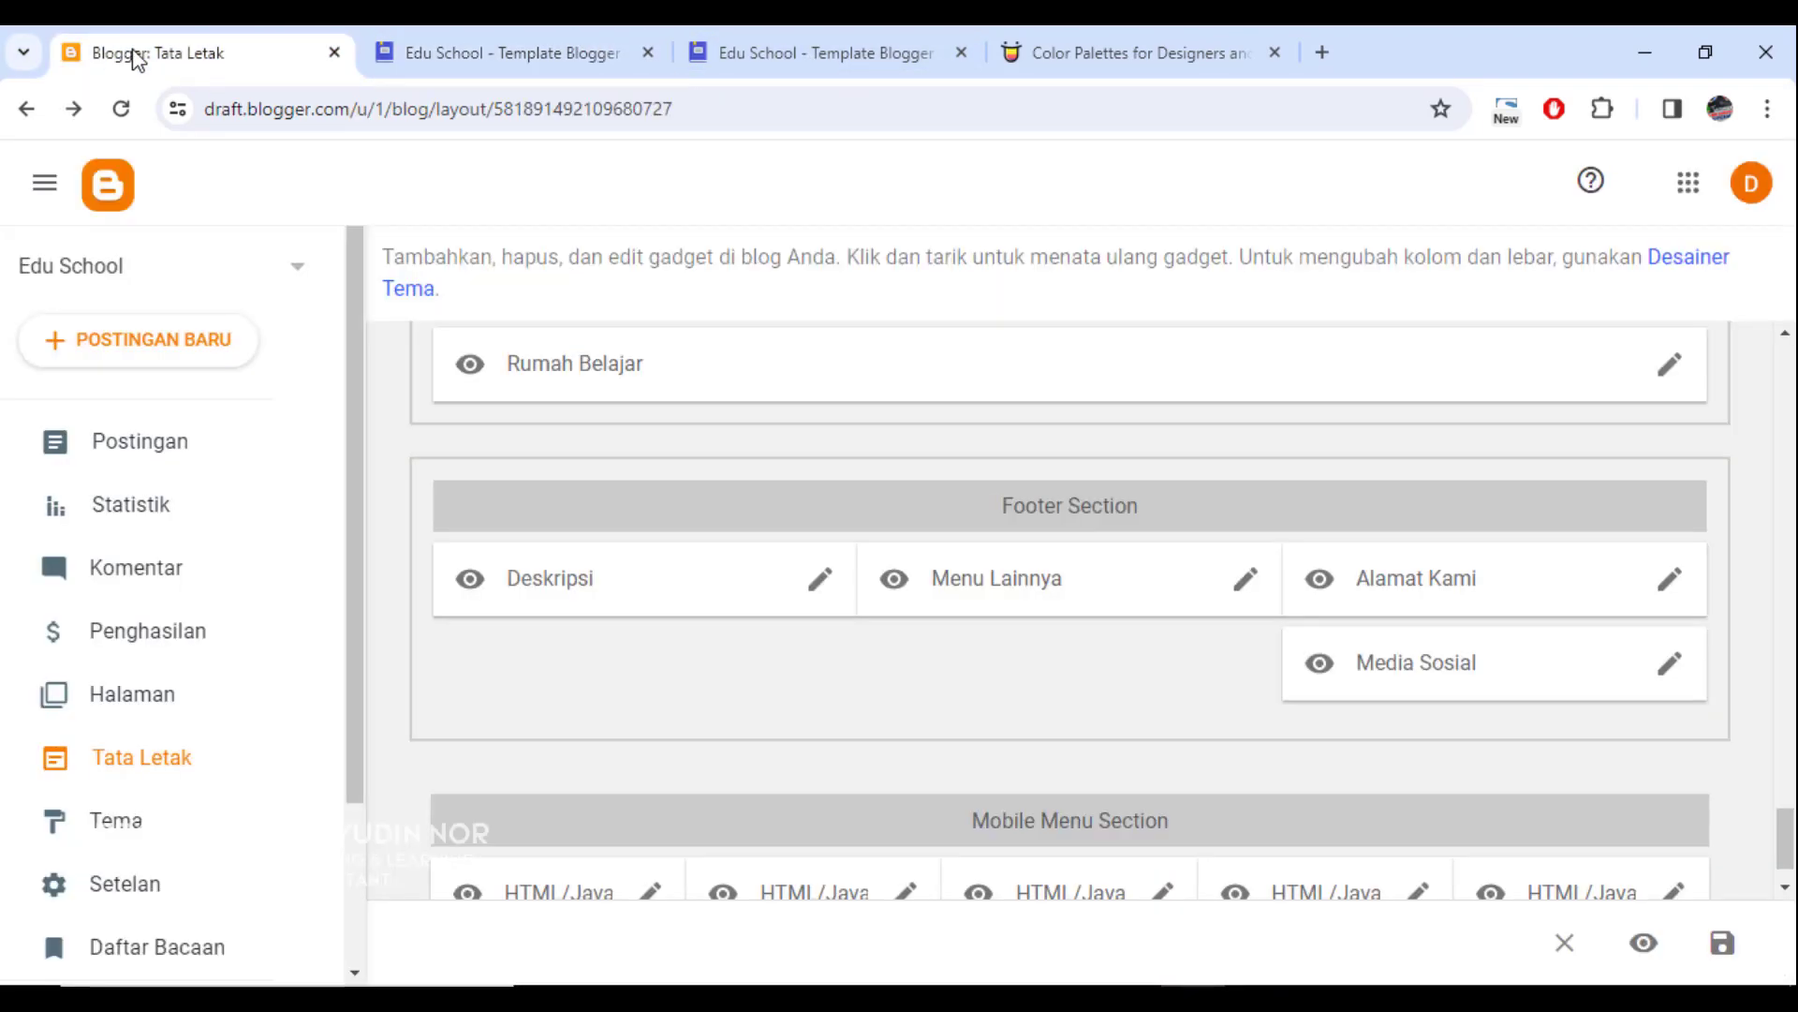
left_click(482, 47)
left_click(1518, 761)
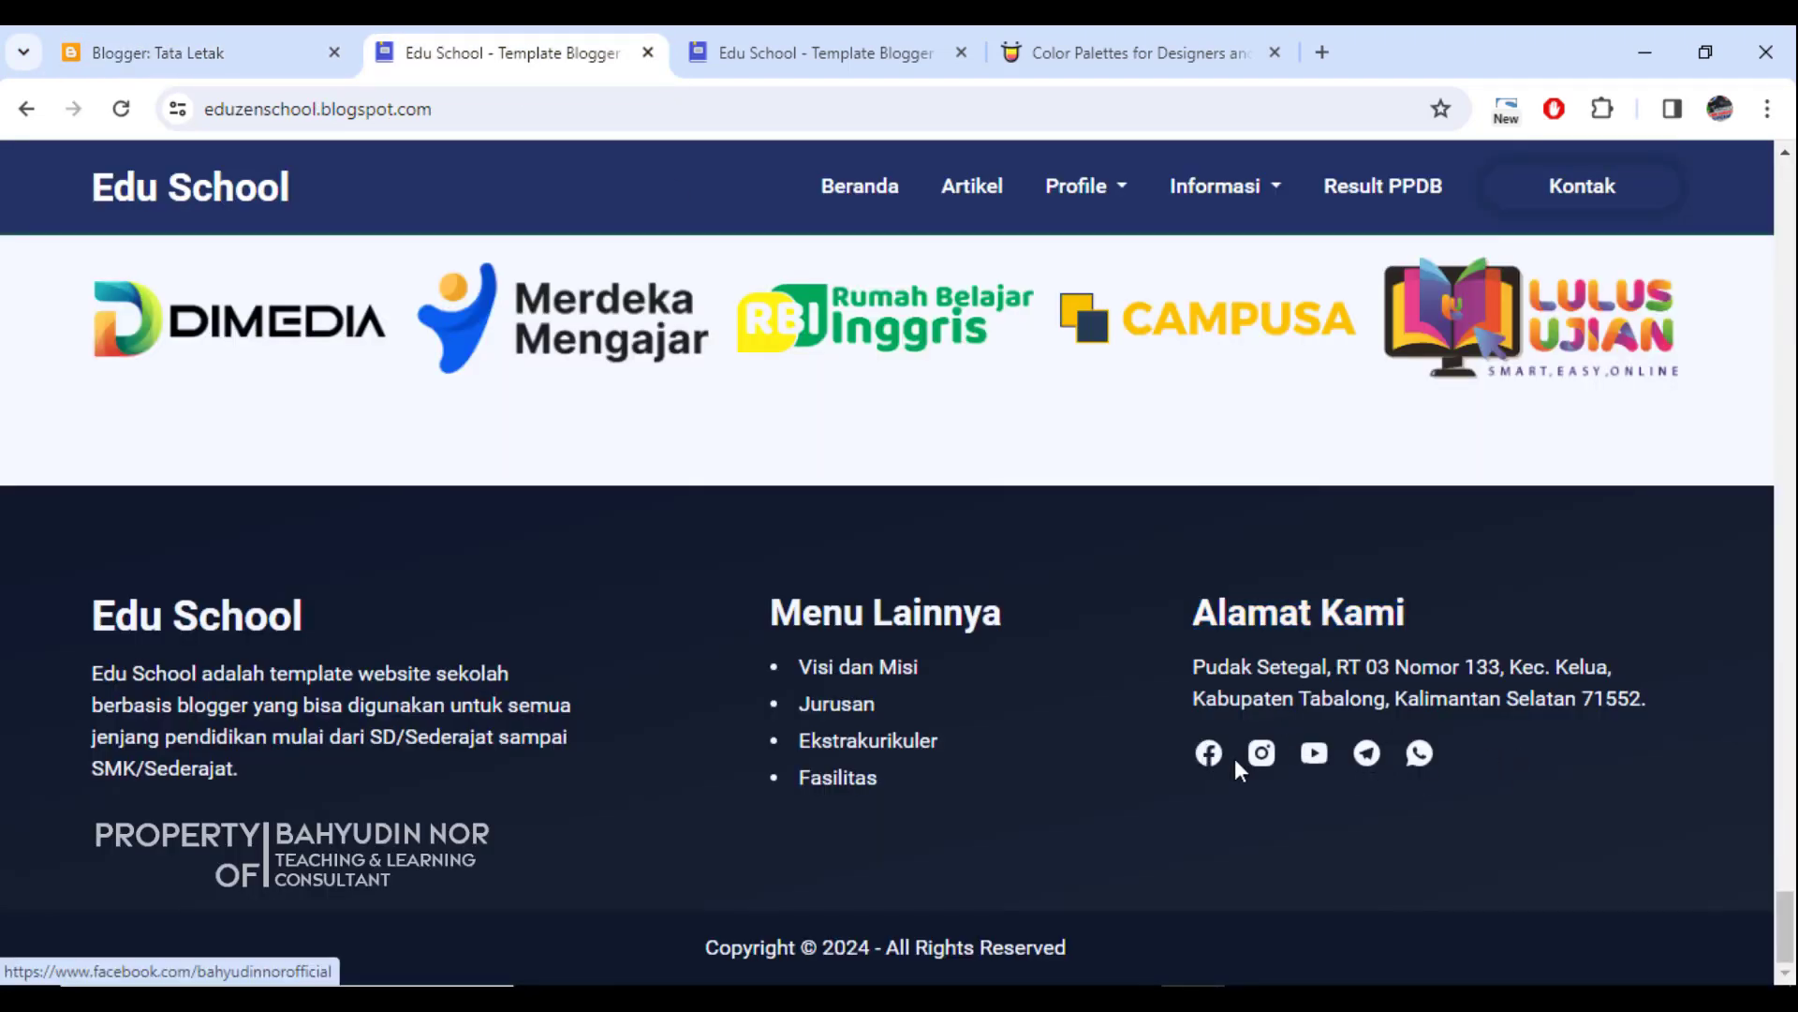
left_click(134, 42)
Step: Locate the Mobile Menu Section in the layout, and inspect the live site in the iPhone SE mobile view
scroll(735, 775, "down", 1)
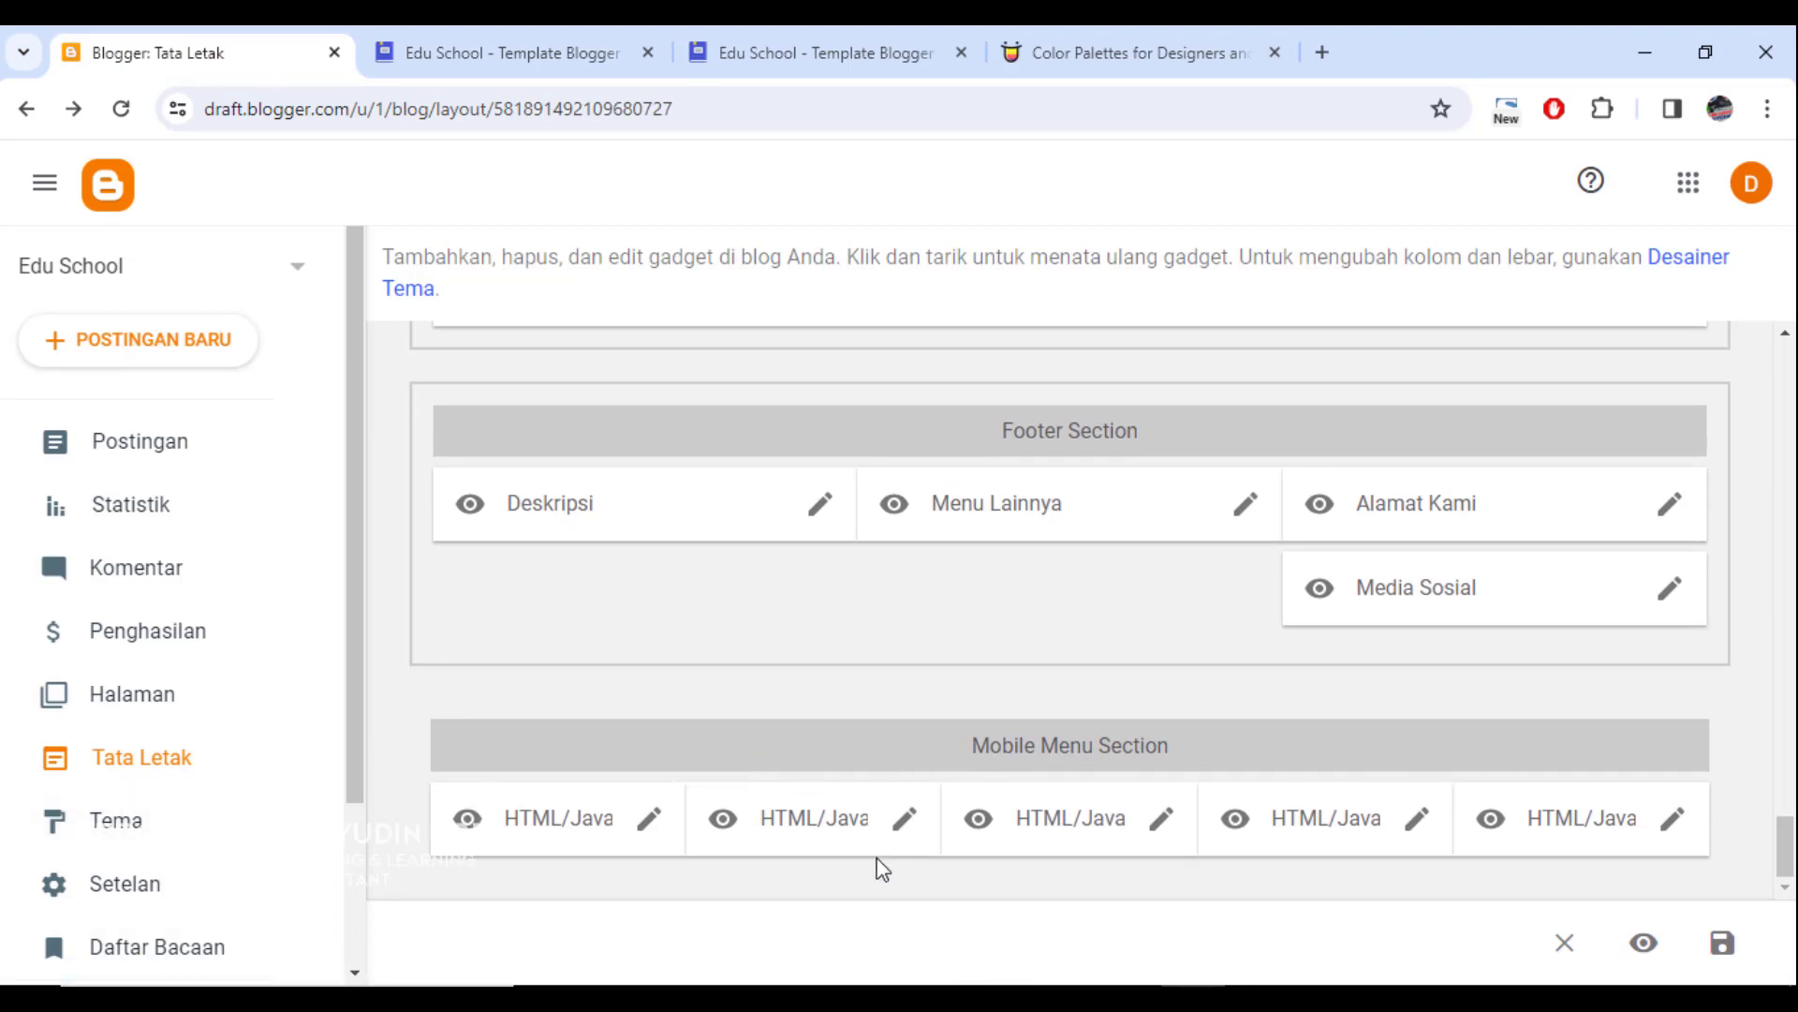
left_click(885, 38)
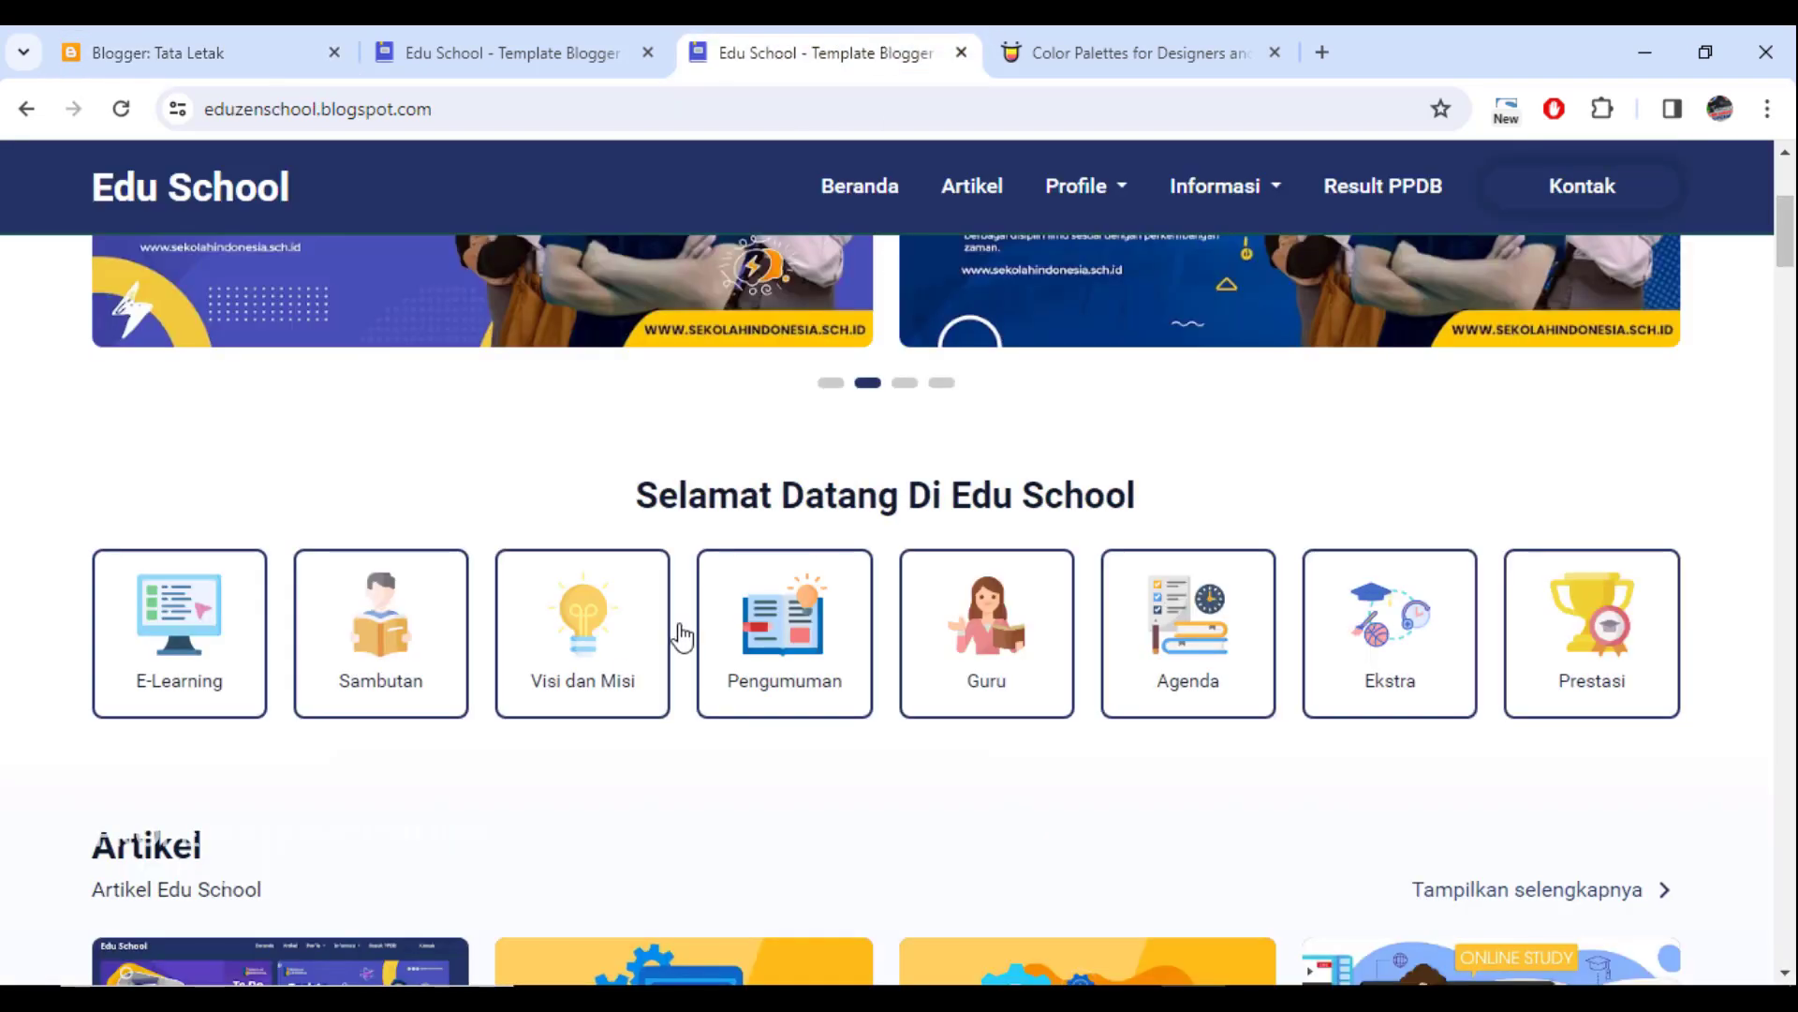
scroll(656, 618, "down", 4)
right_click(525, 393)
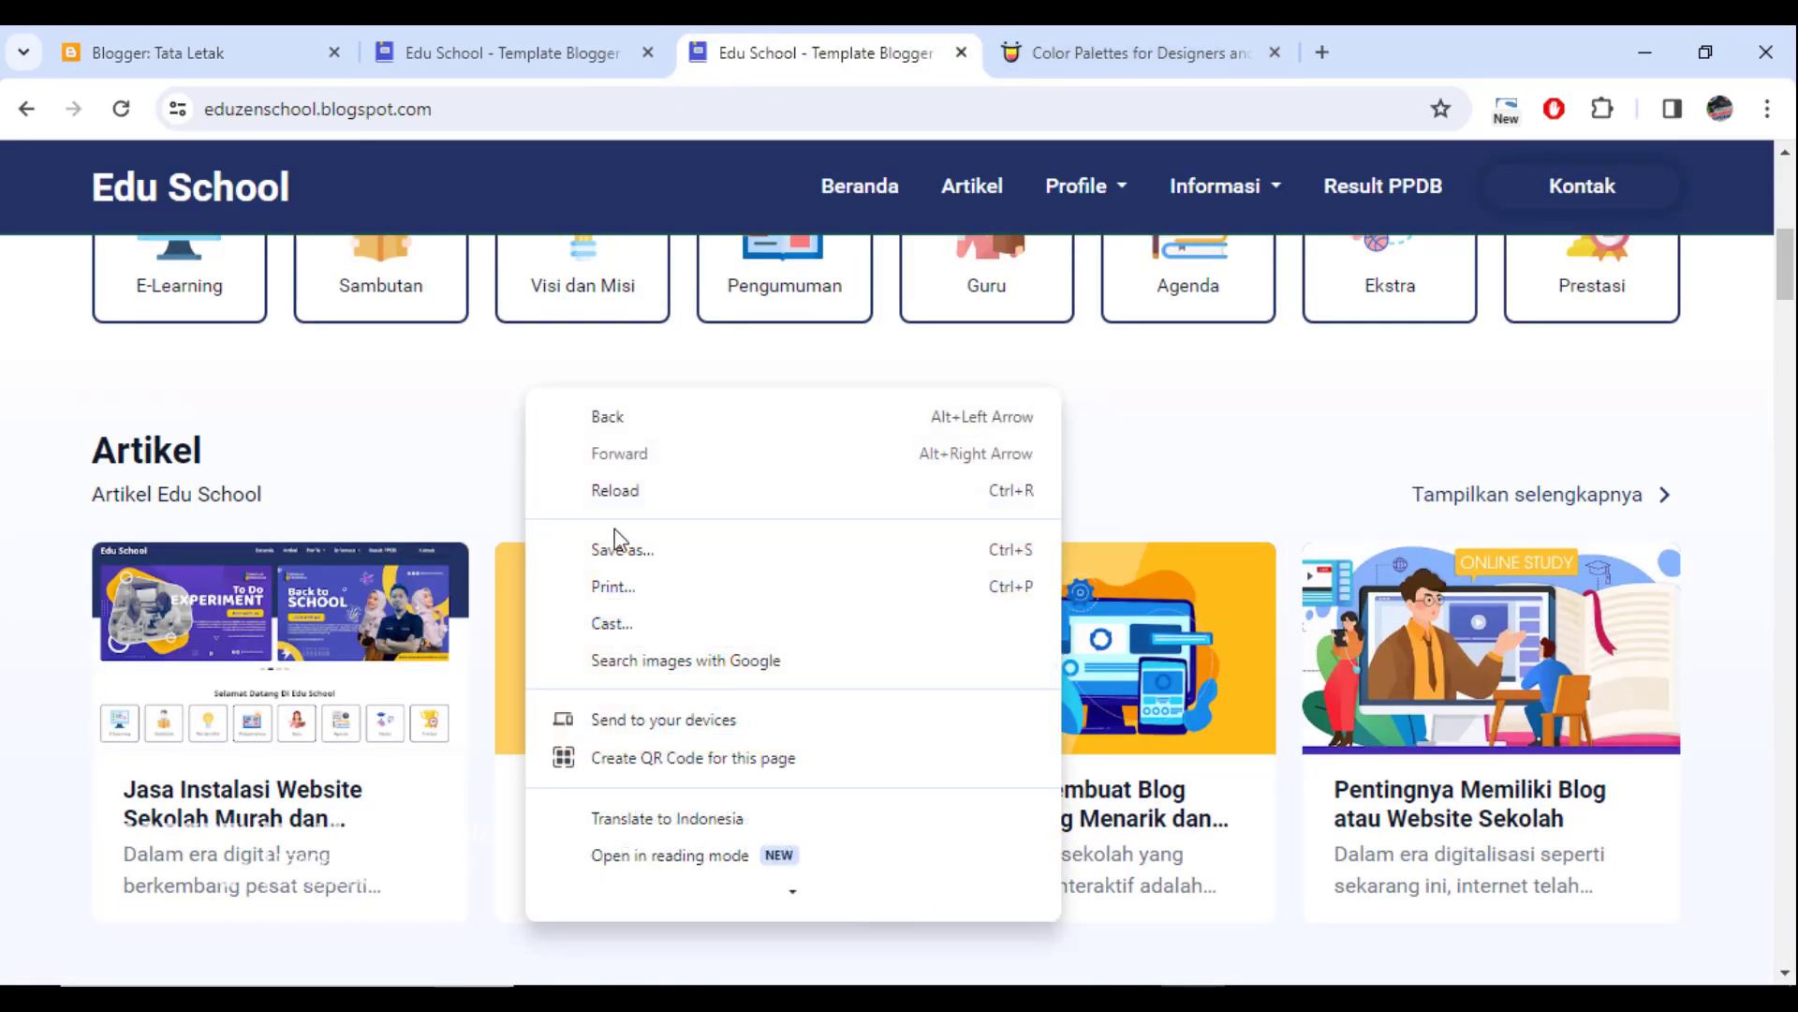
mouse_move(761, 837)
left_click(644, 897)
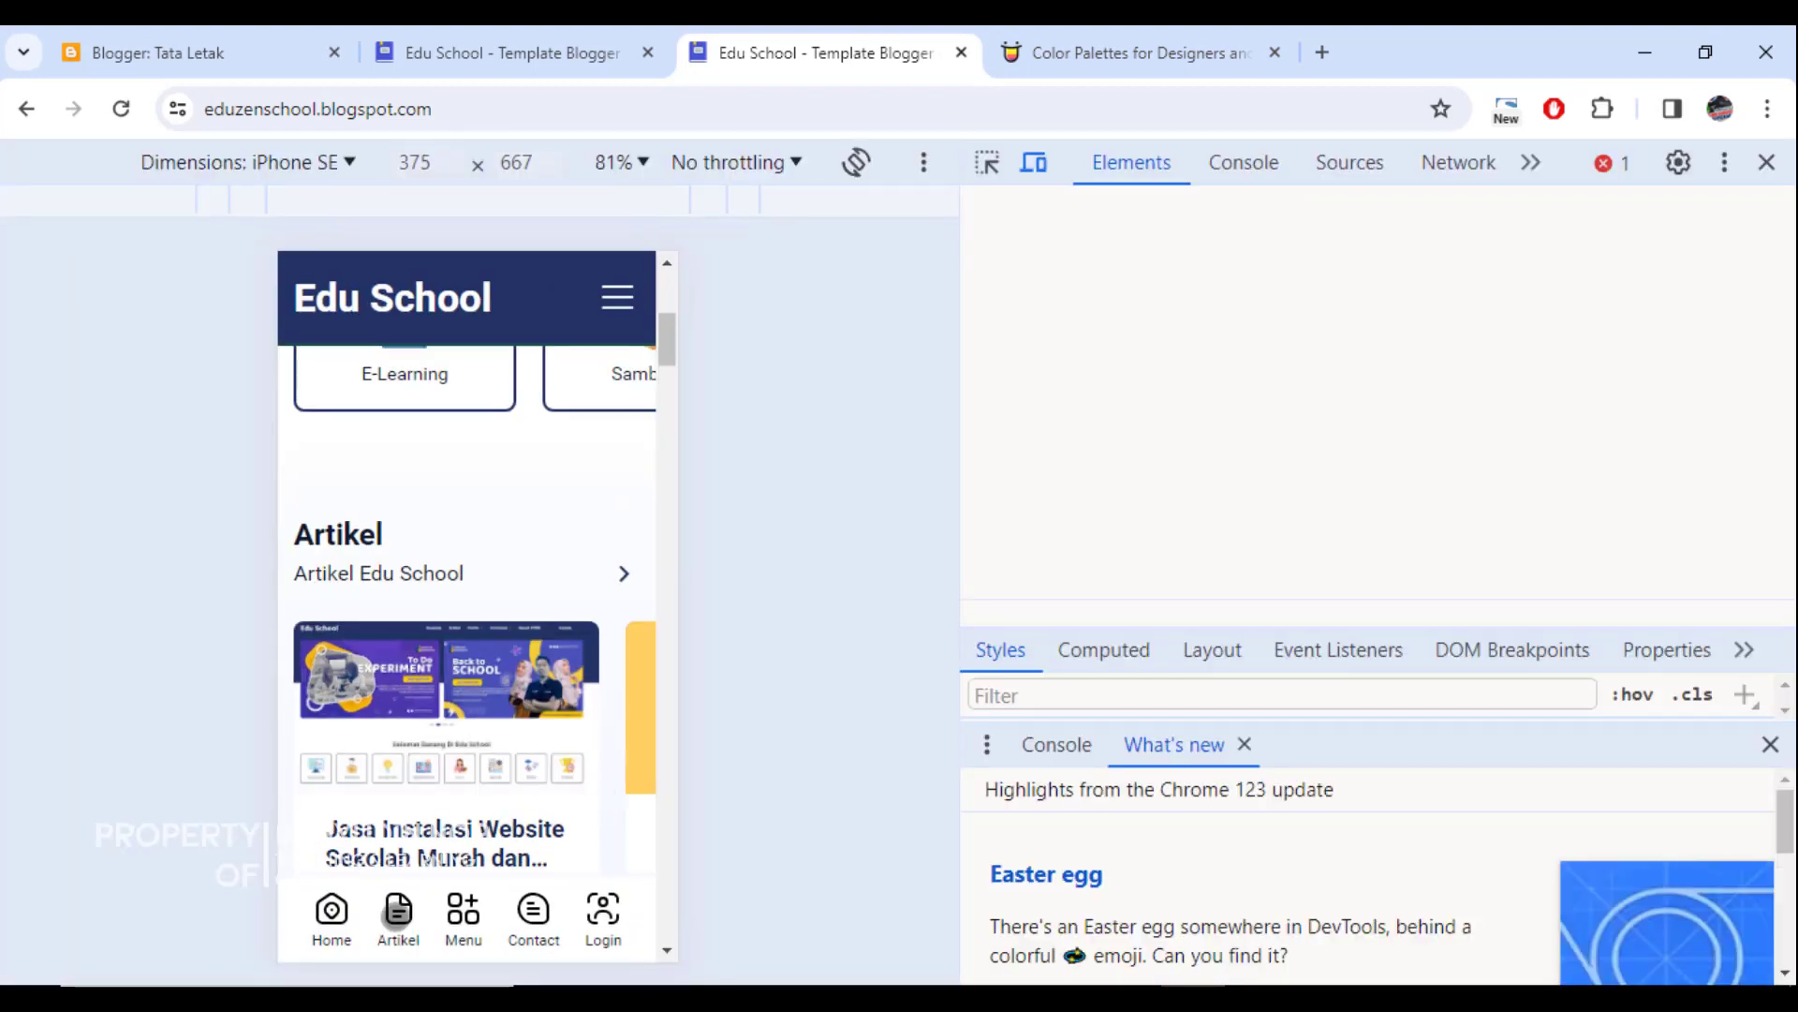
Step: Open the first Mobile Menu Section gadget, switch off its display setting, and compare it with the live site's mobile preview
left_click(154, 51)
left_click(649, 822)
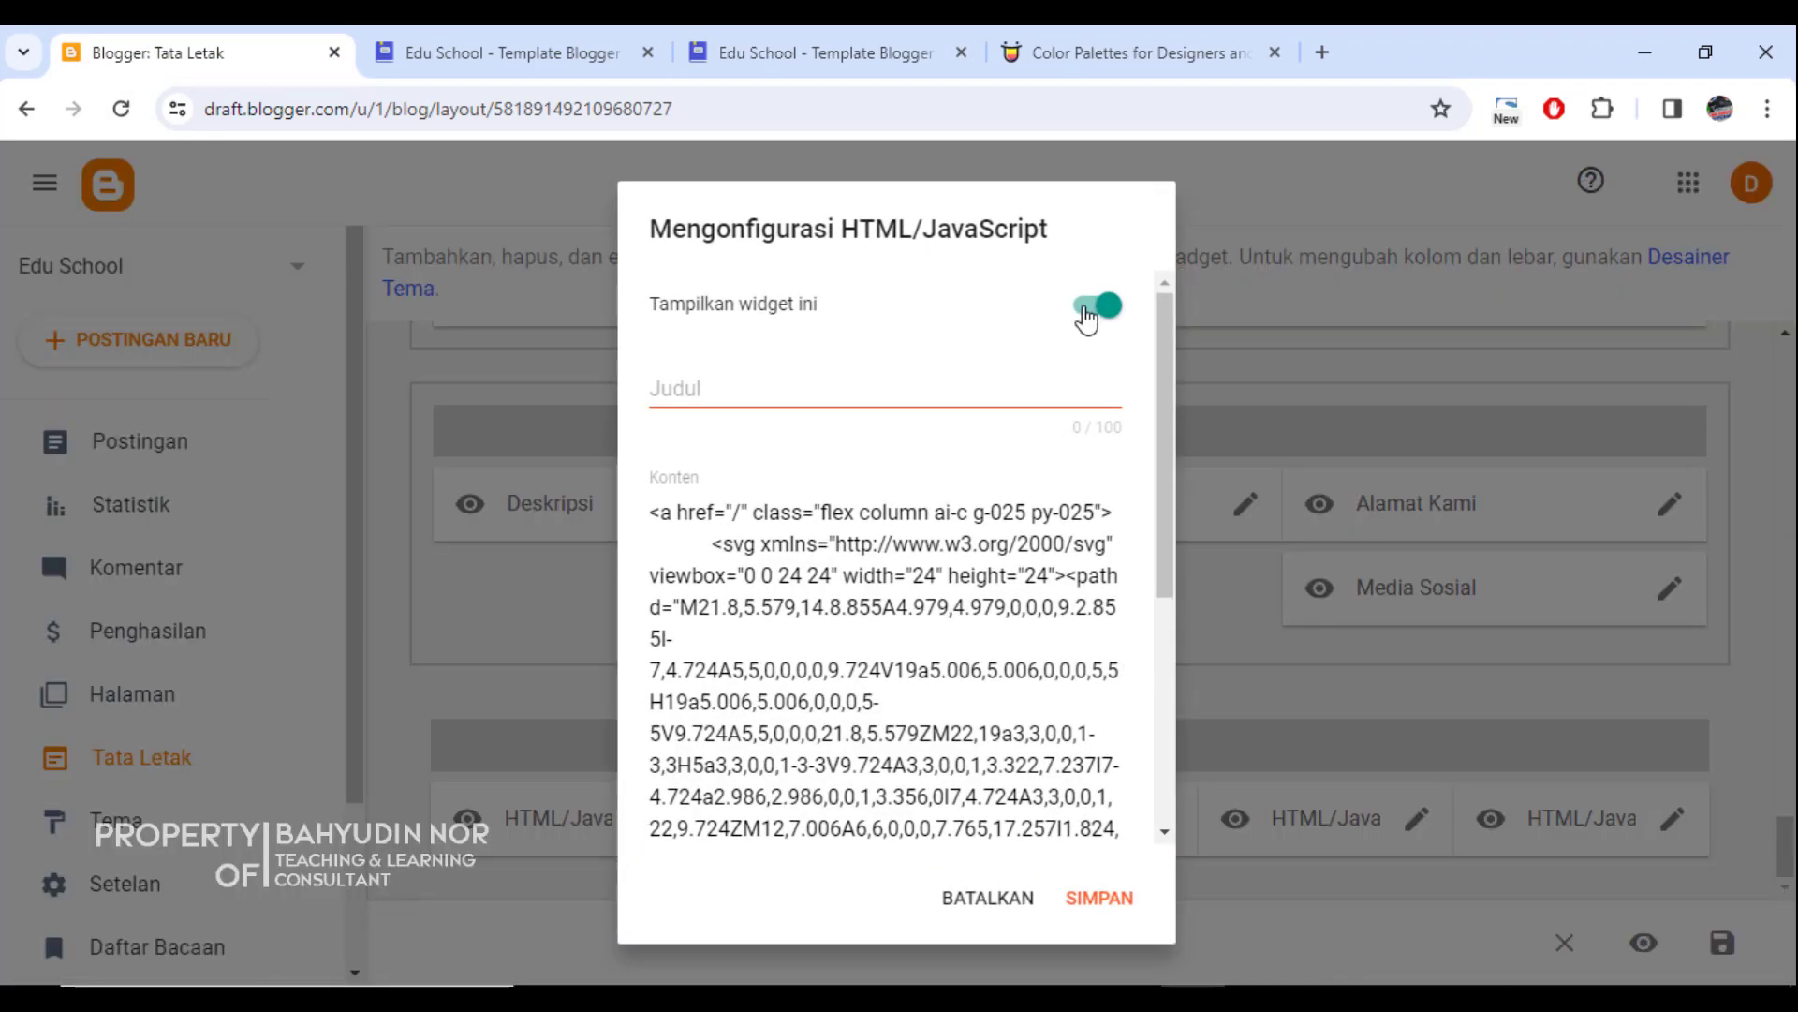
left_click(1088, 309)
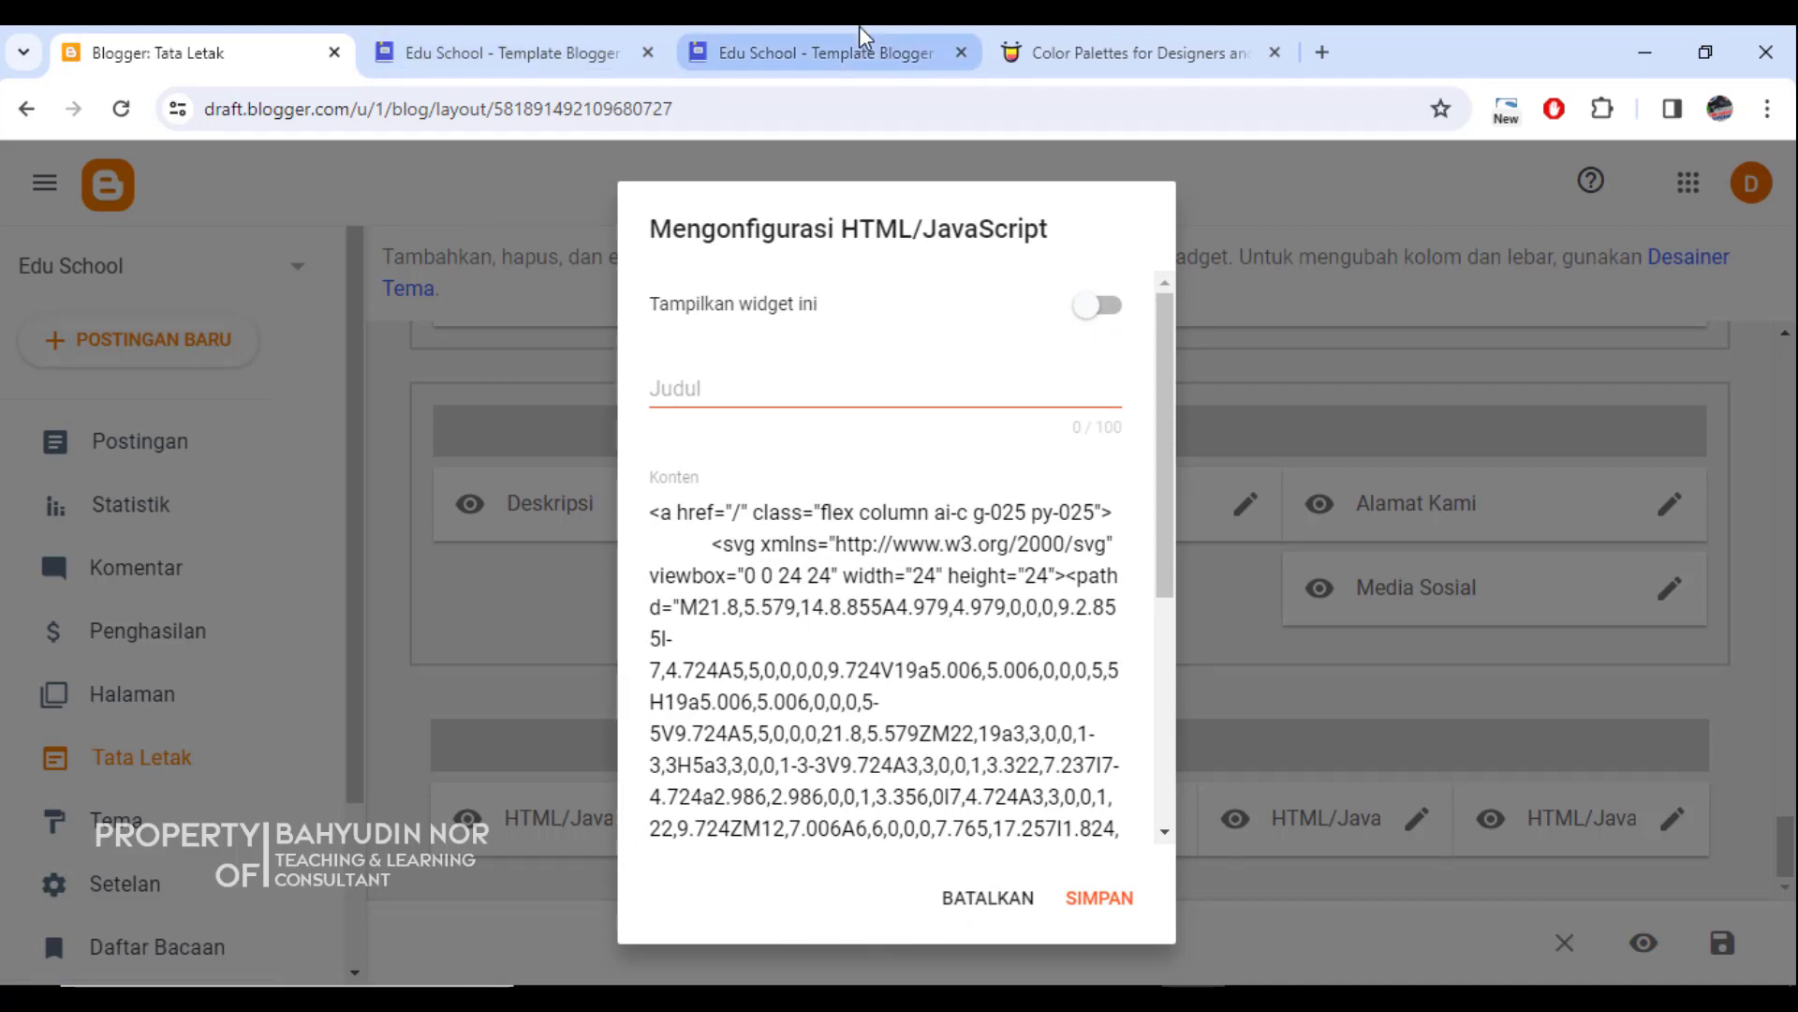
left_click(824, 52)
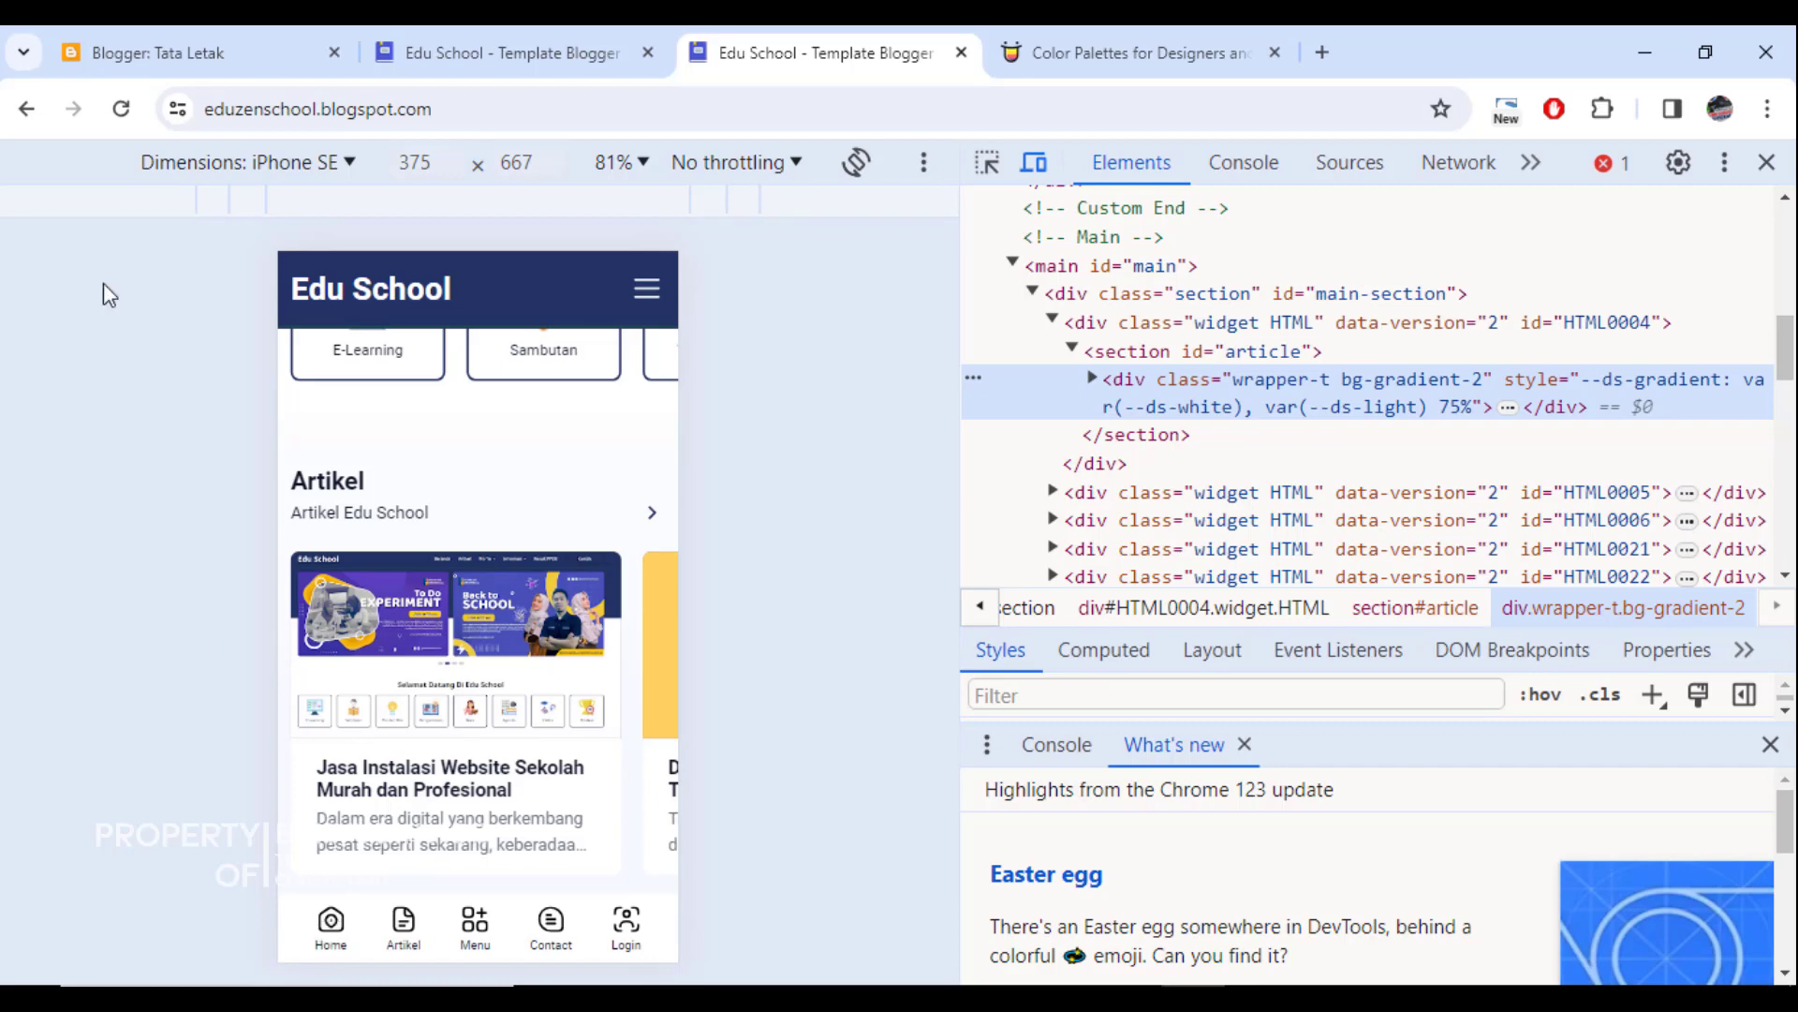
left_click(150, 49)
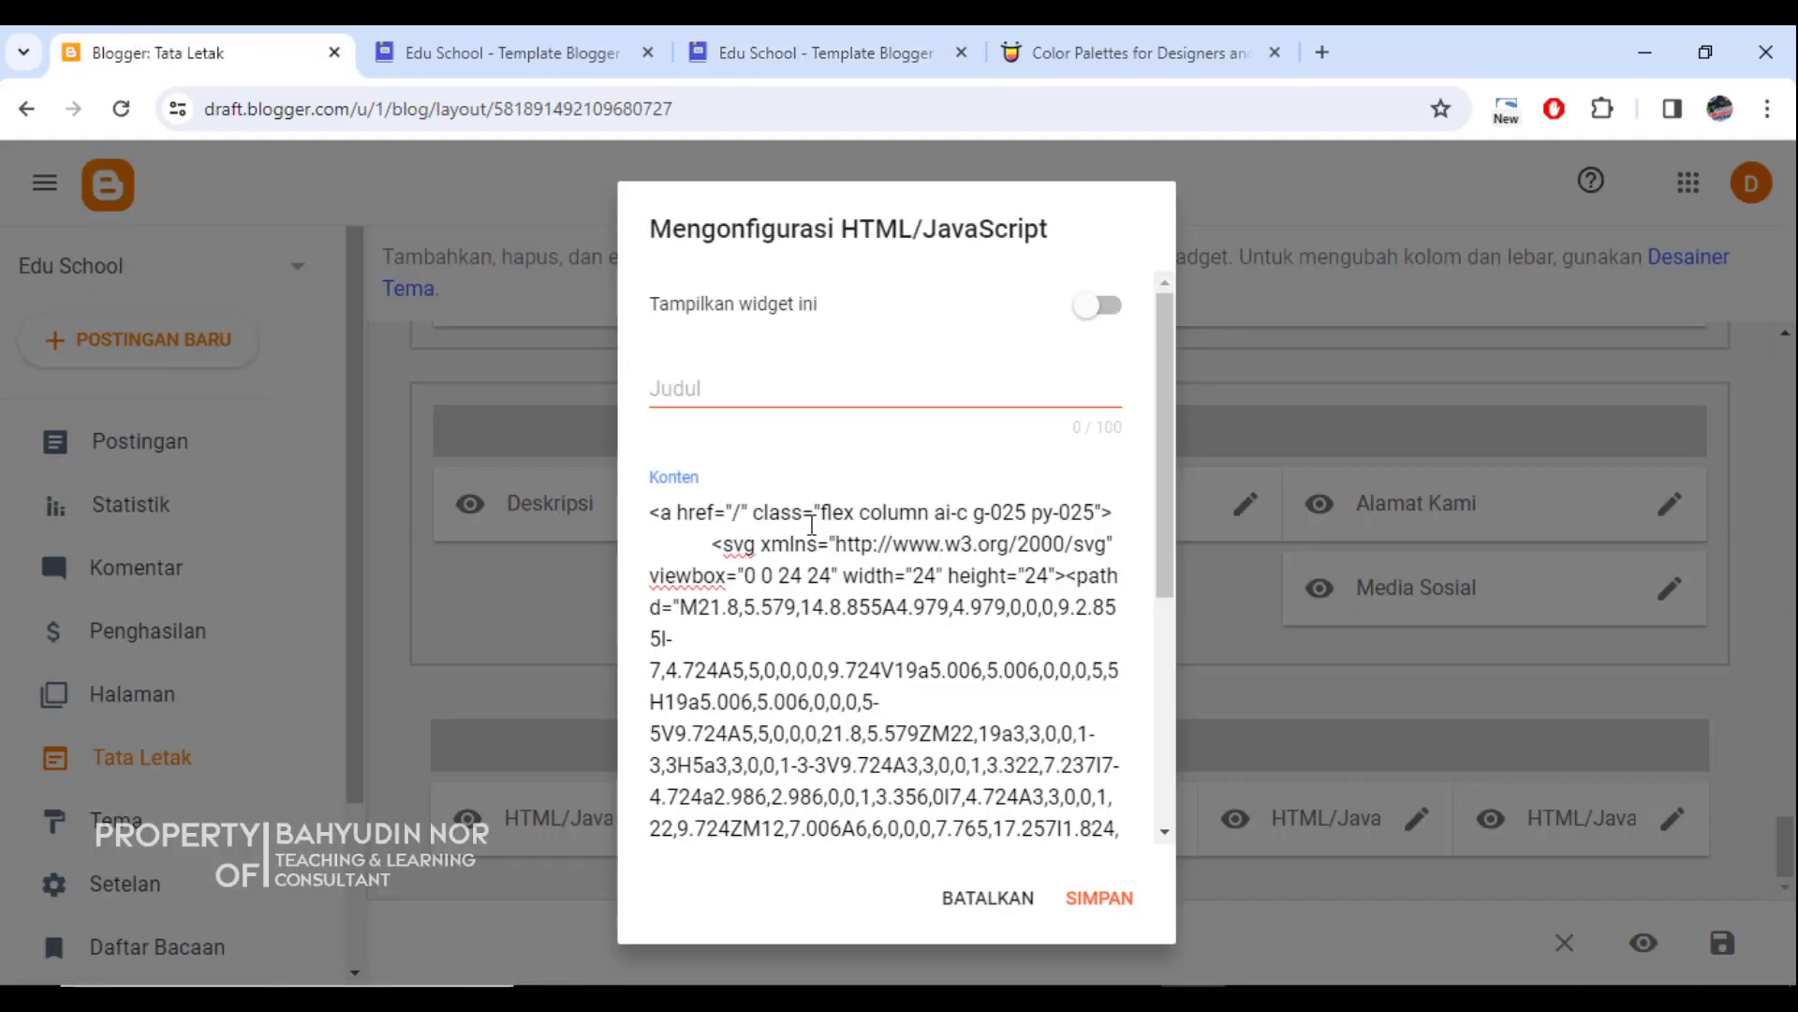
Step: Highlight the SVG icon code in the gadget's content and search the web for "kode icon web" in a new tab
left_click_drag(836, 545, 934, 743)
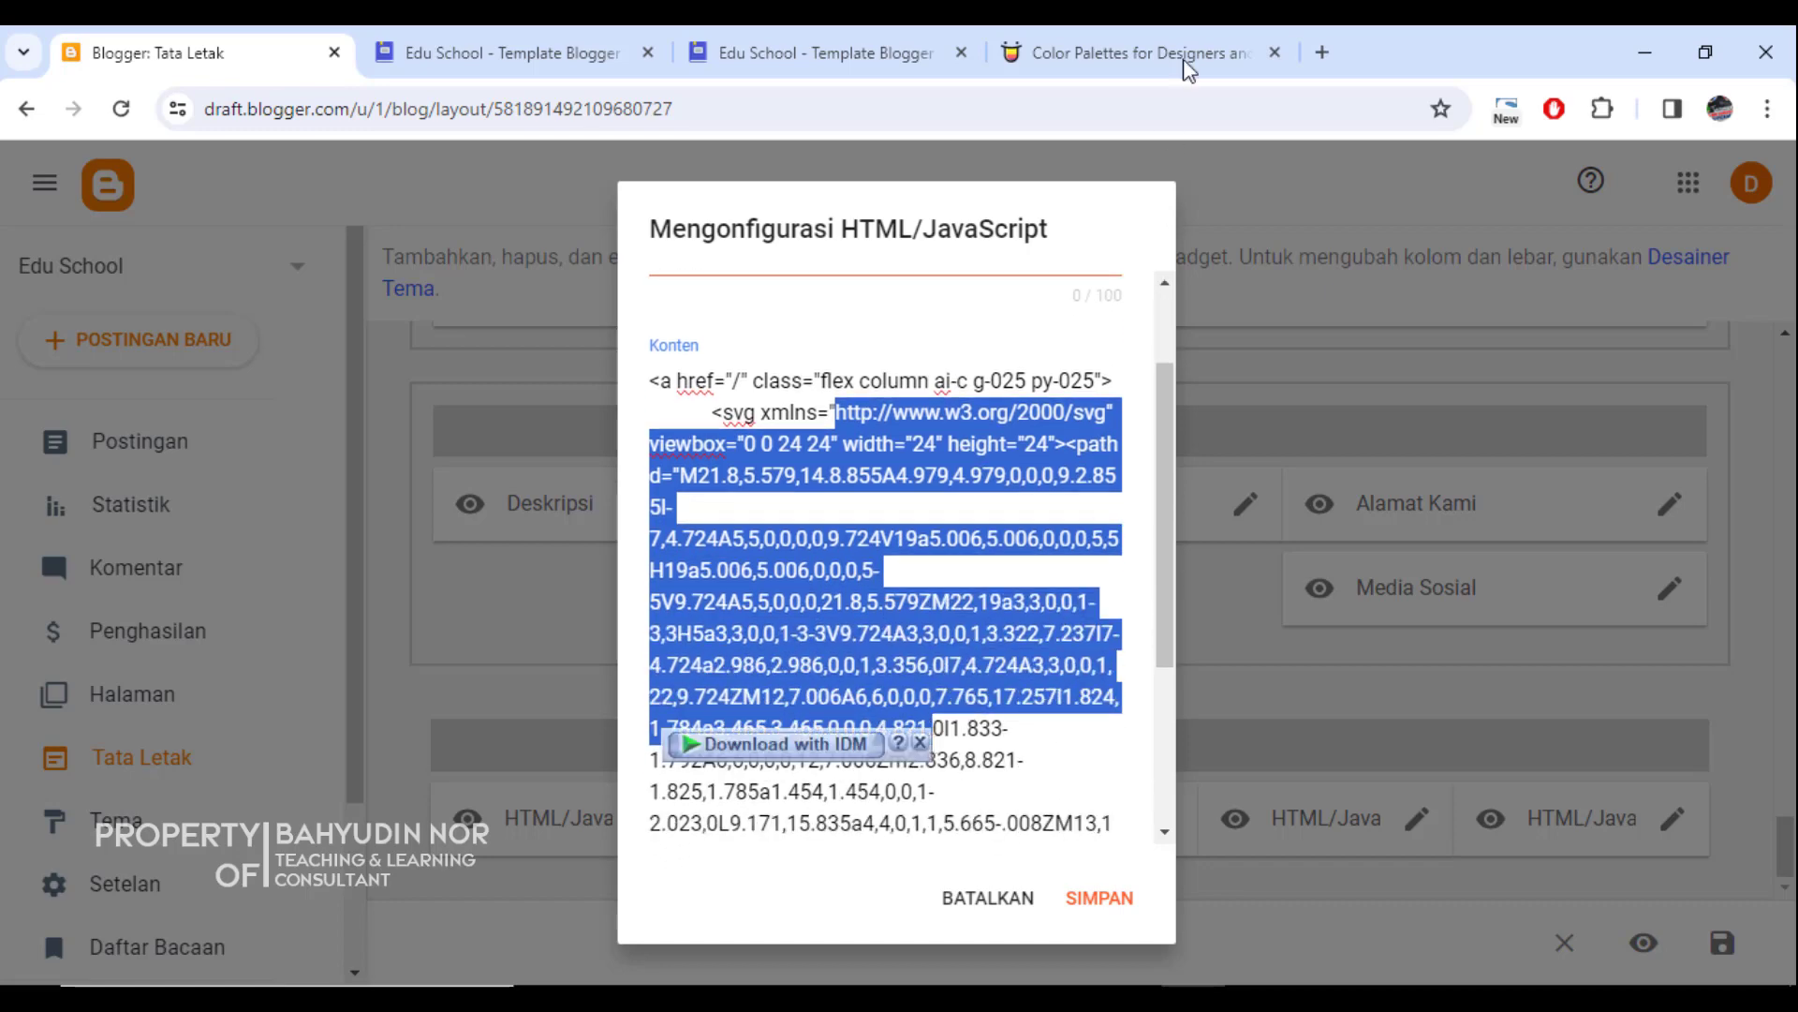
left_click(1322, 51)
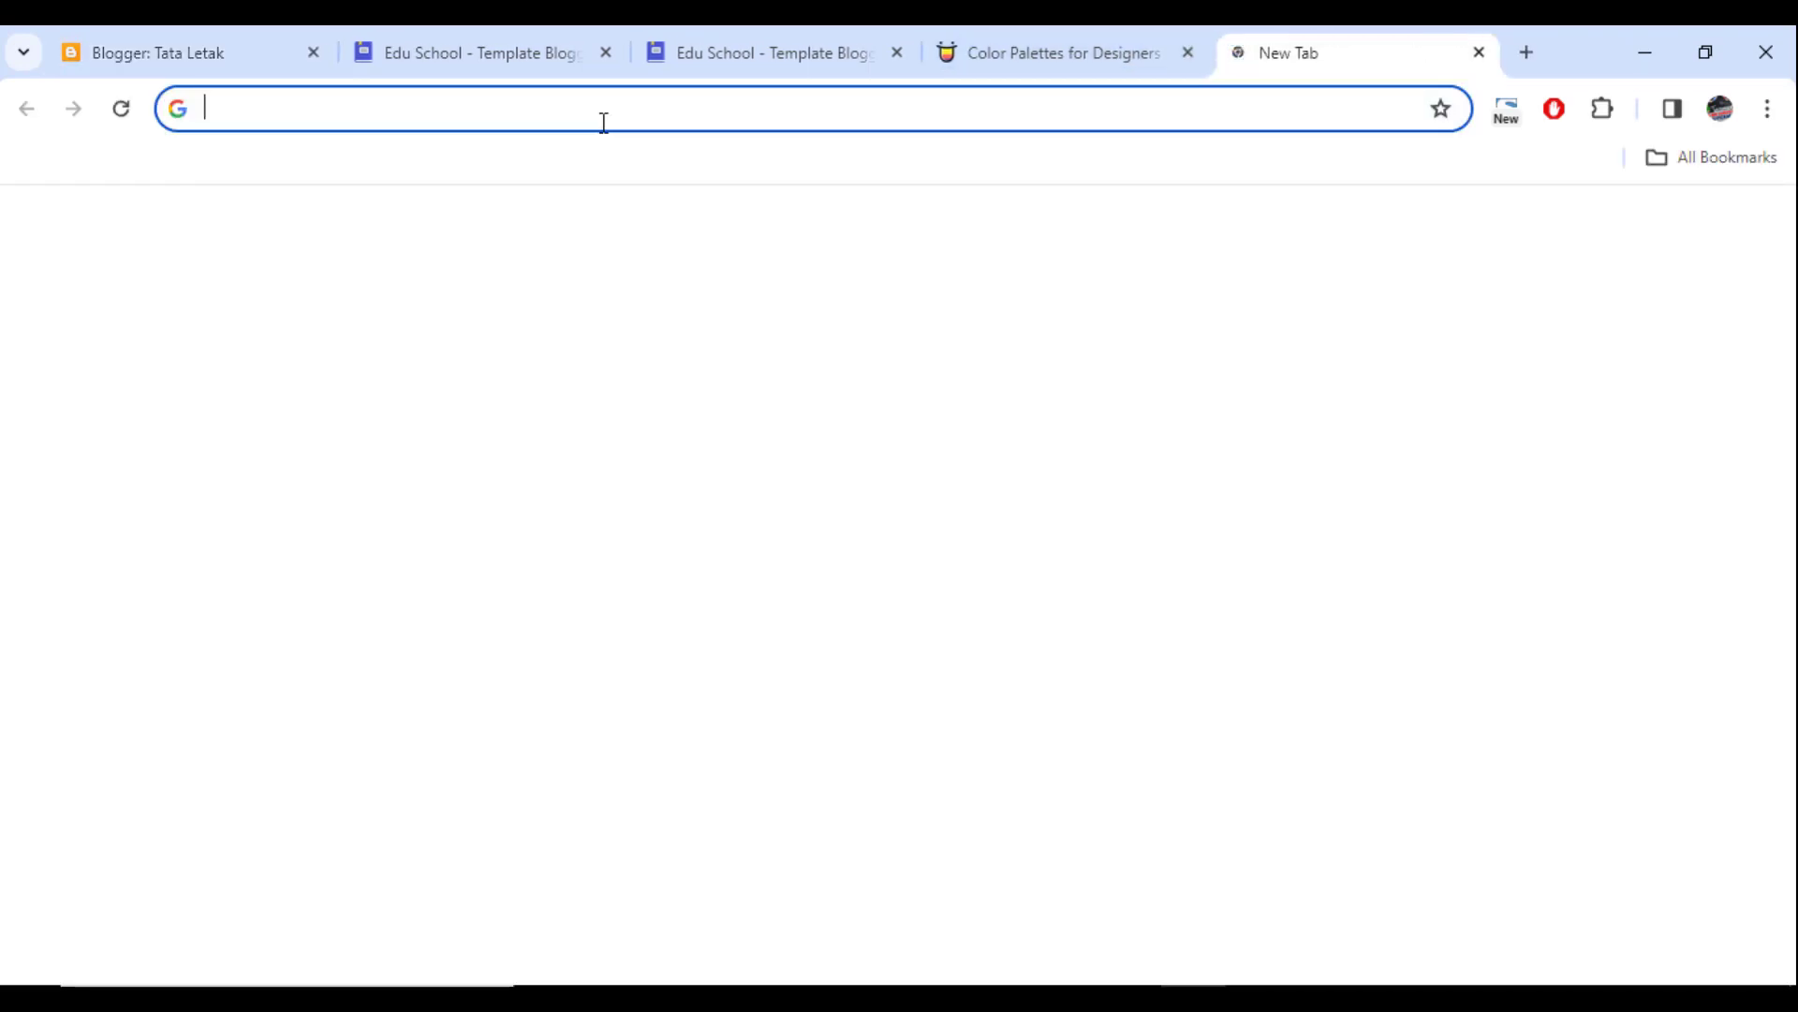
type("kode icon ")
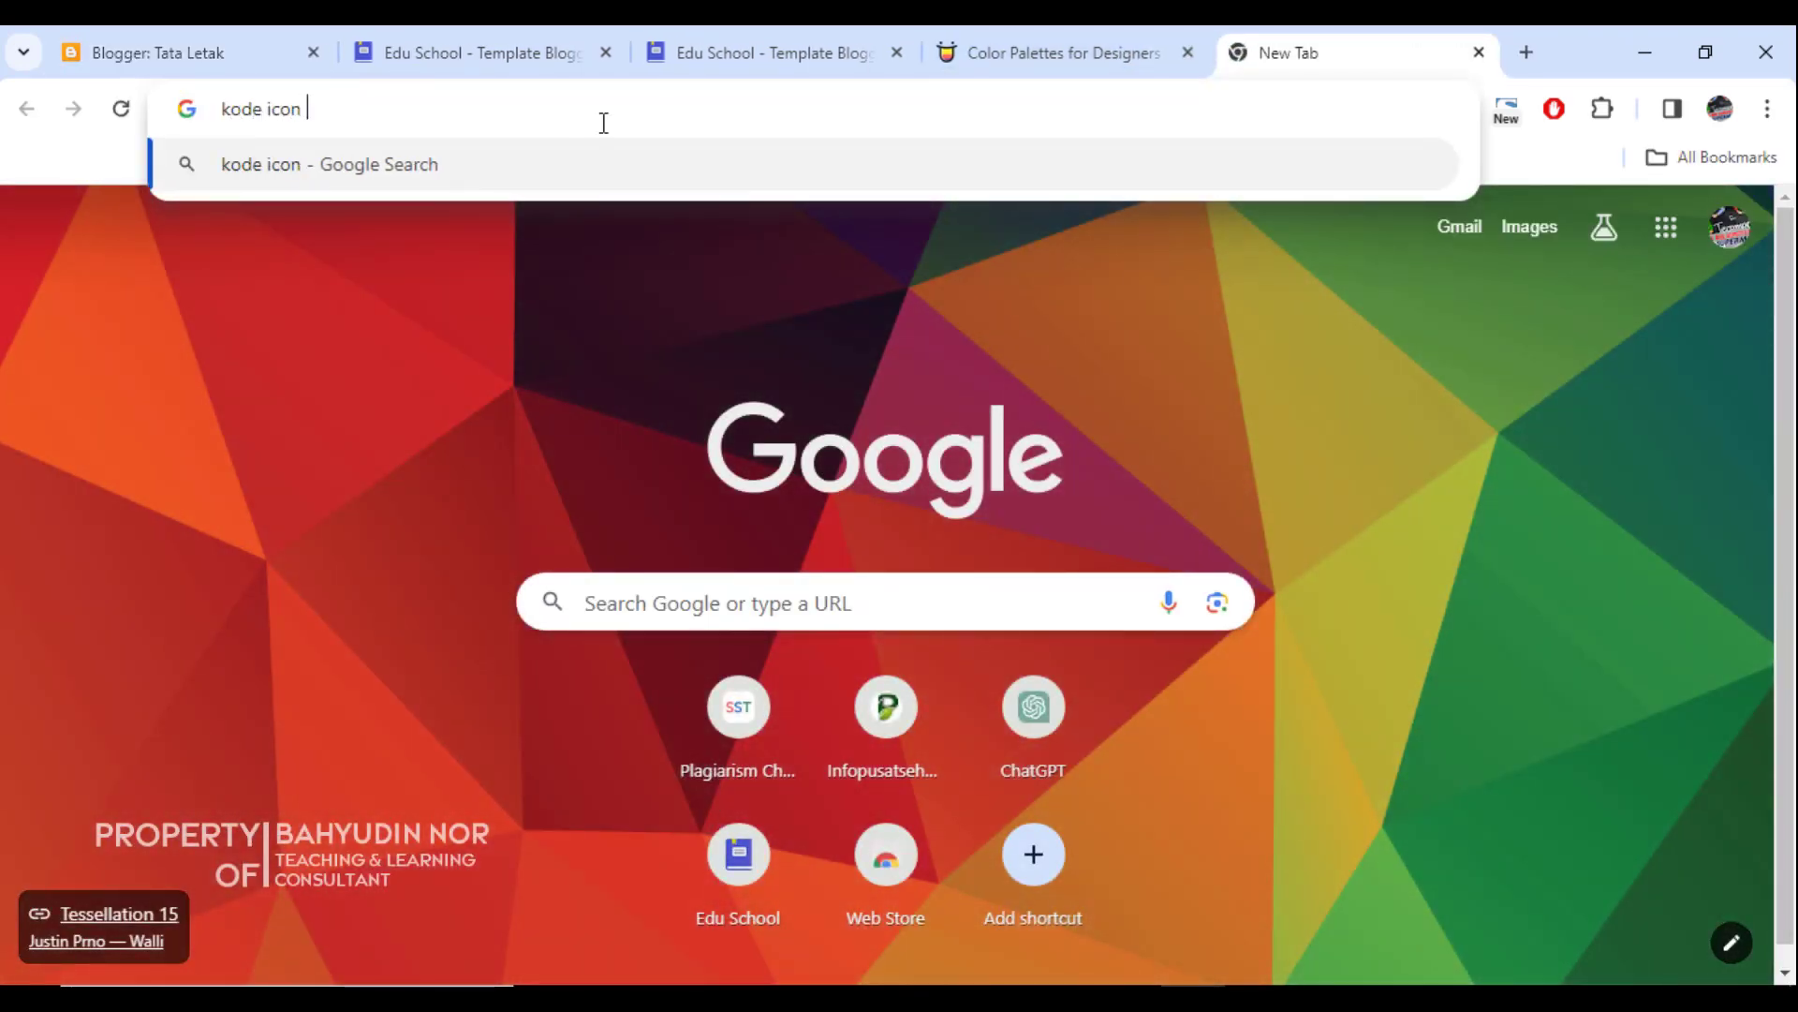
type("web")
key("Return")
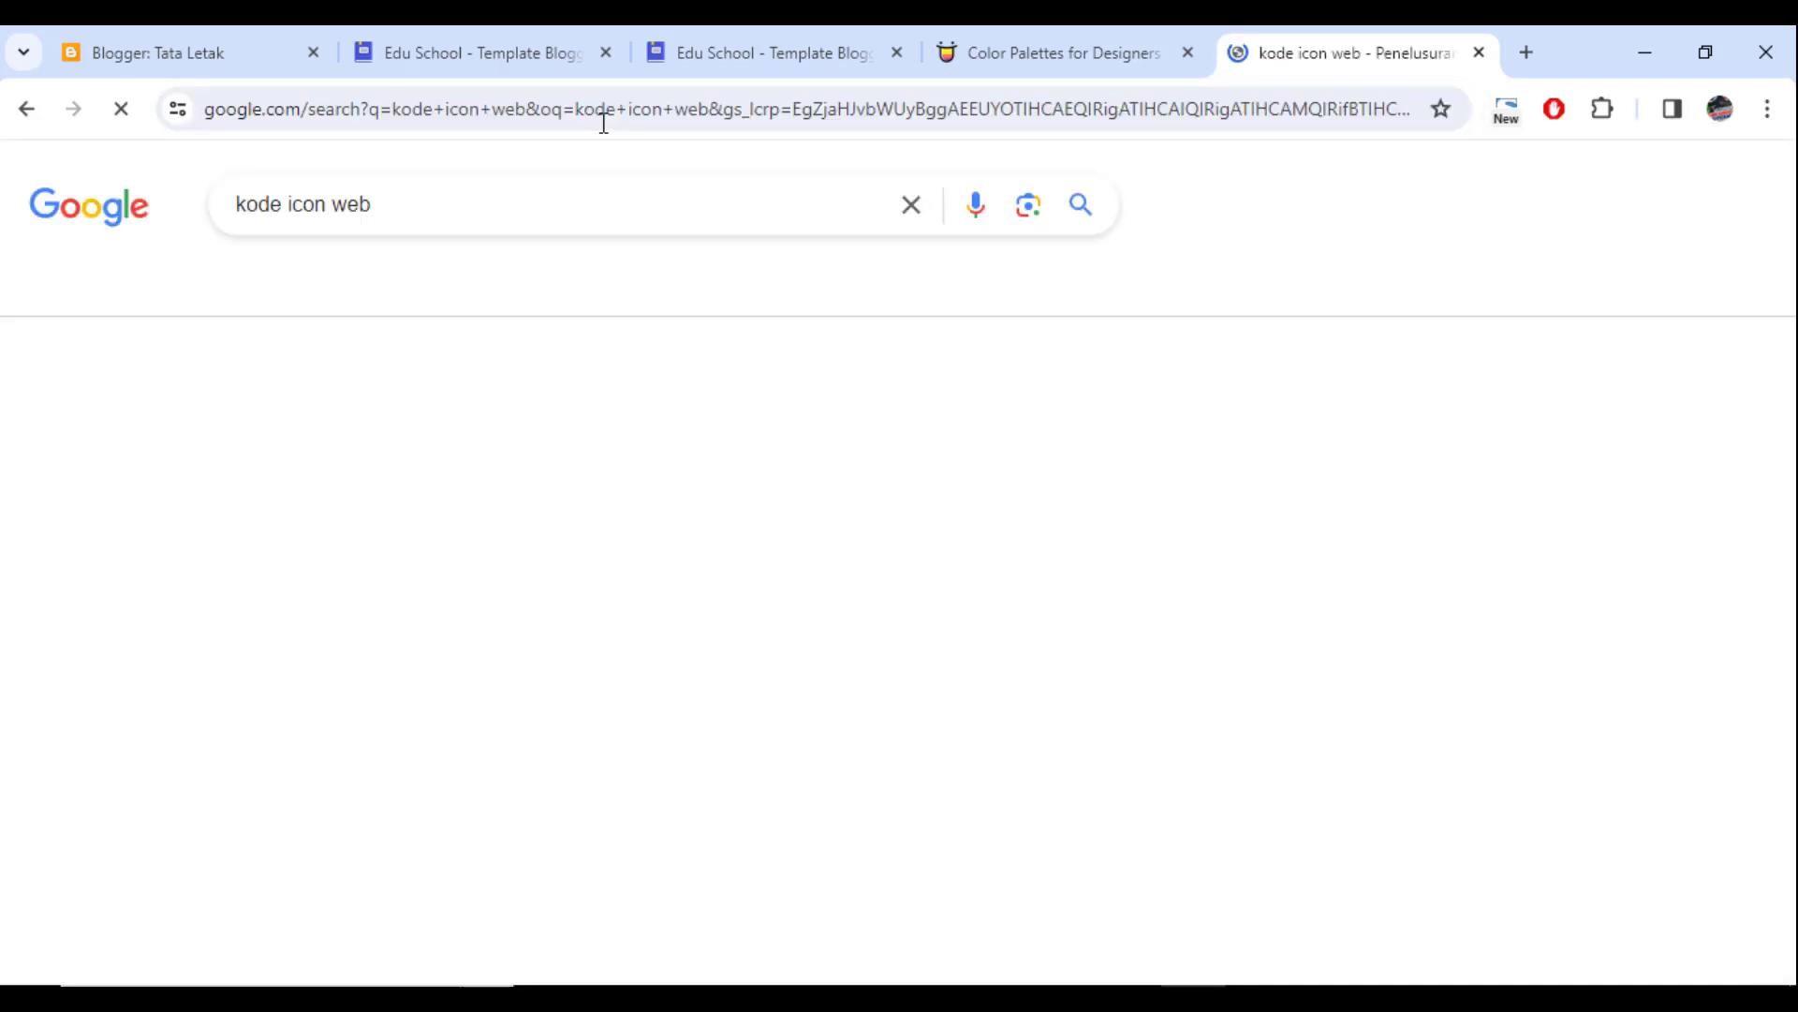
Step: Open the W3Schools Icons Reference page and search its icons for "home"
scroll(525, 492, "down", 3)
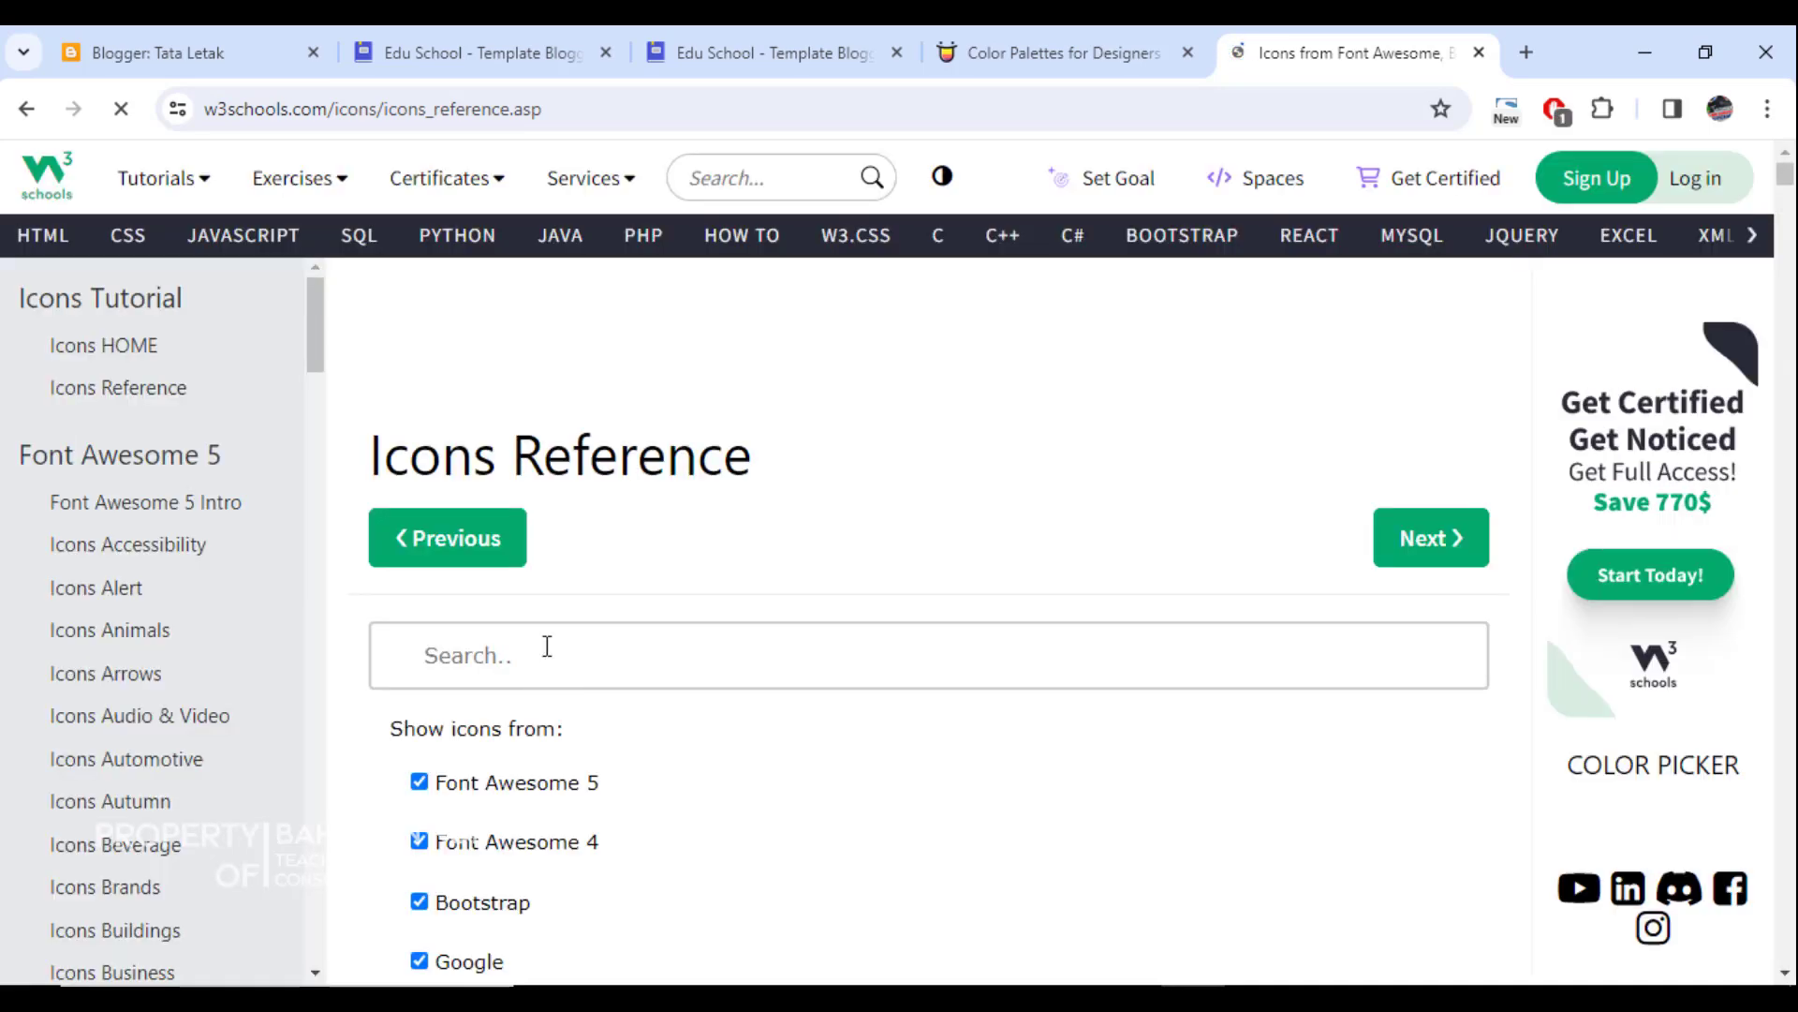
scroll(799, 607, "down", 8)
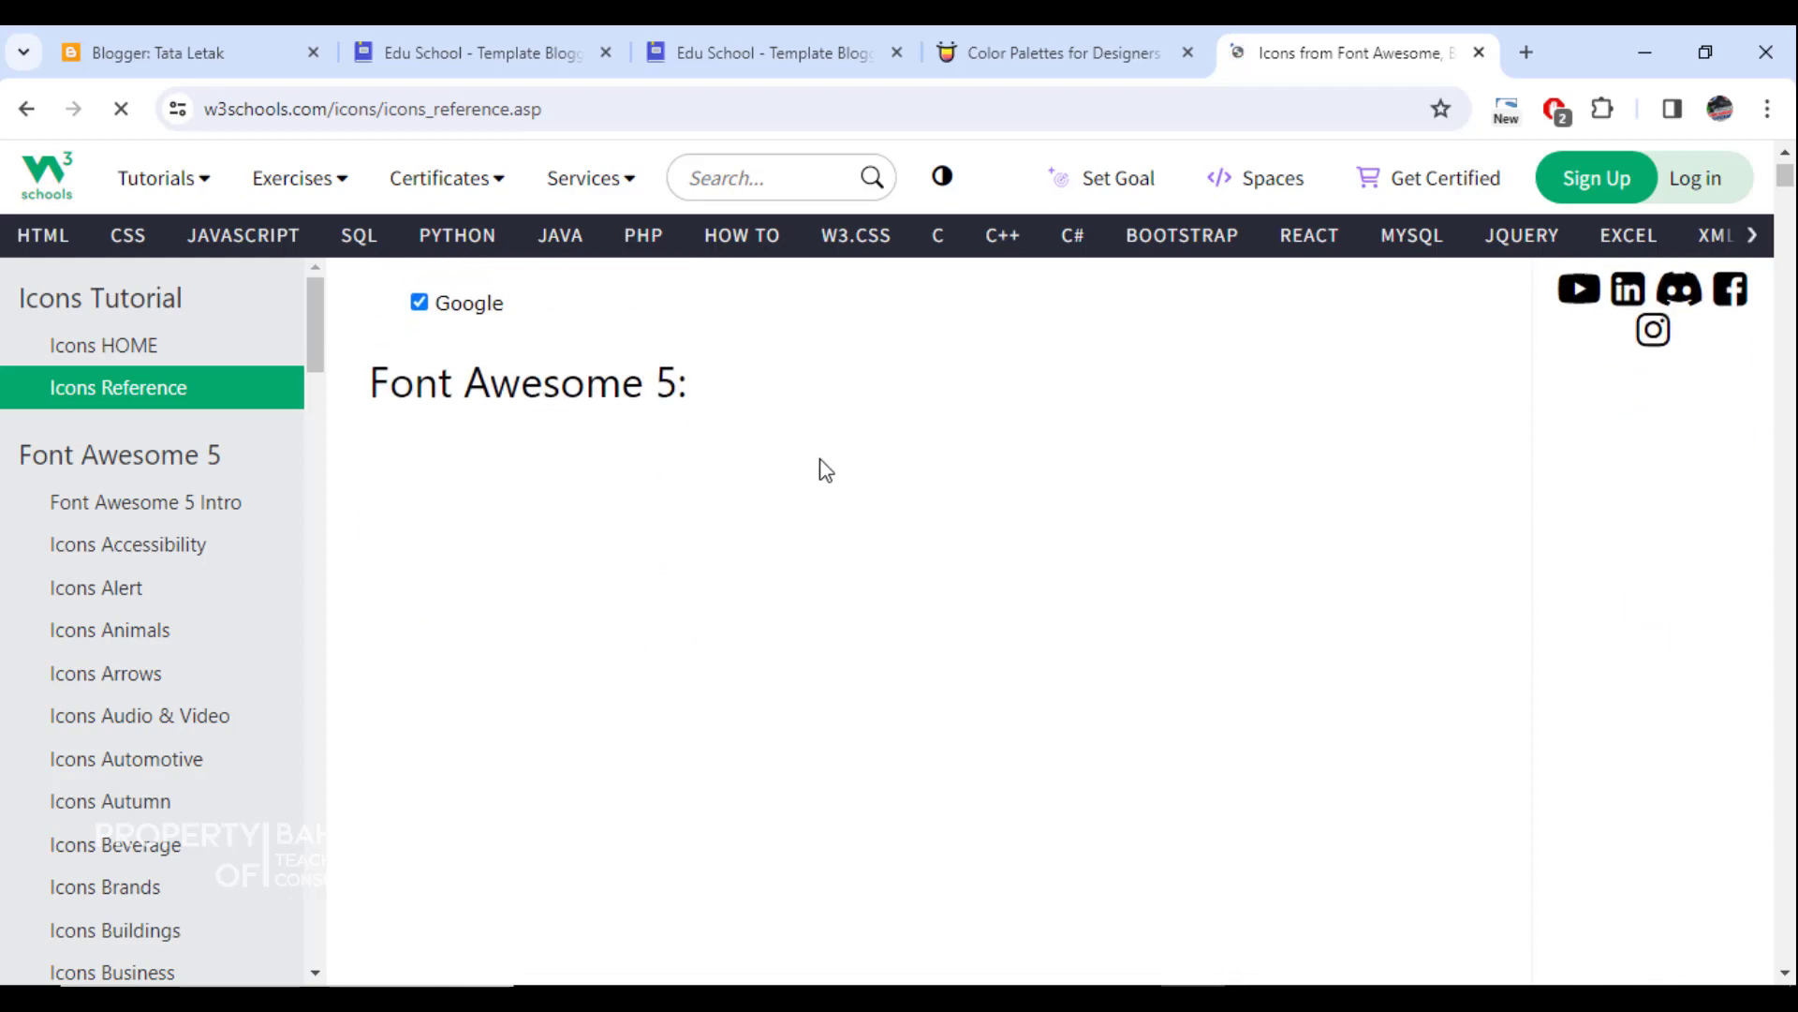
scroll(820, 470, "down", 2)
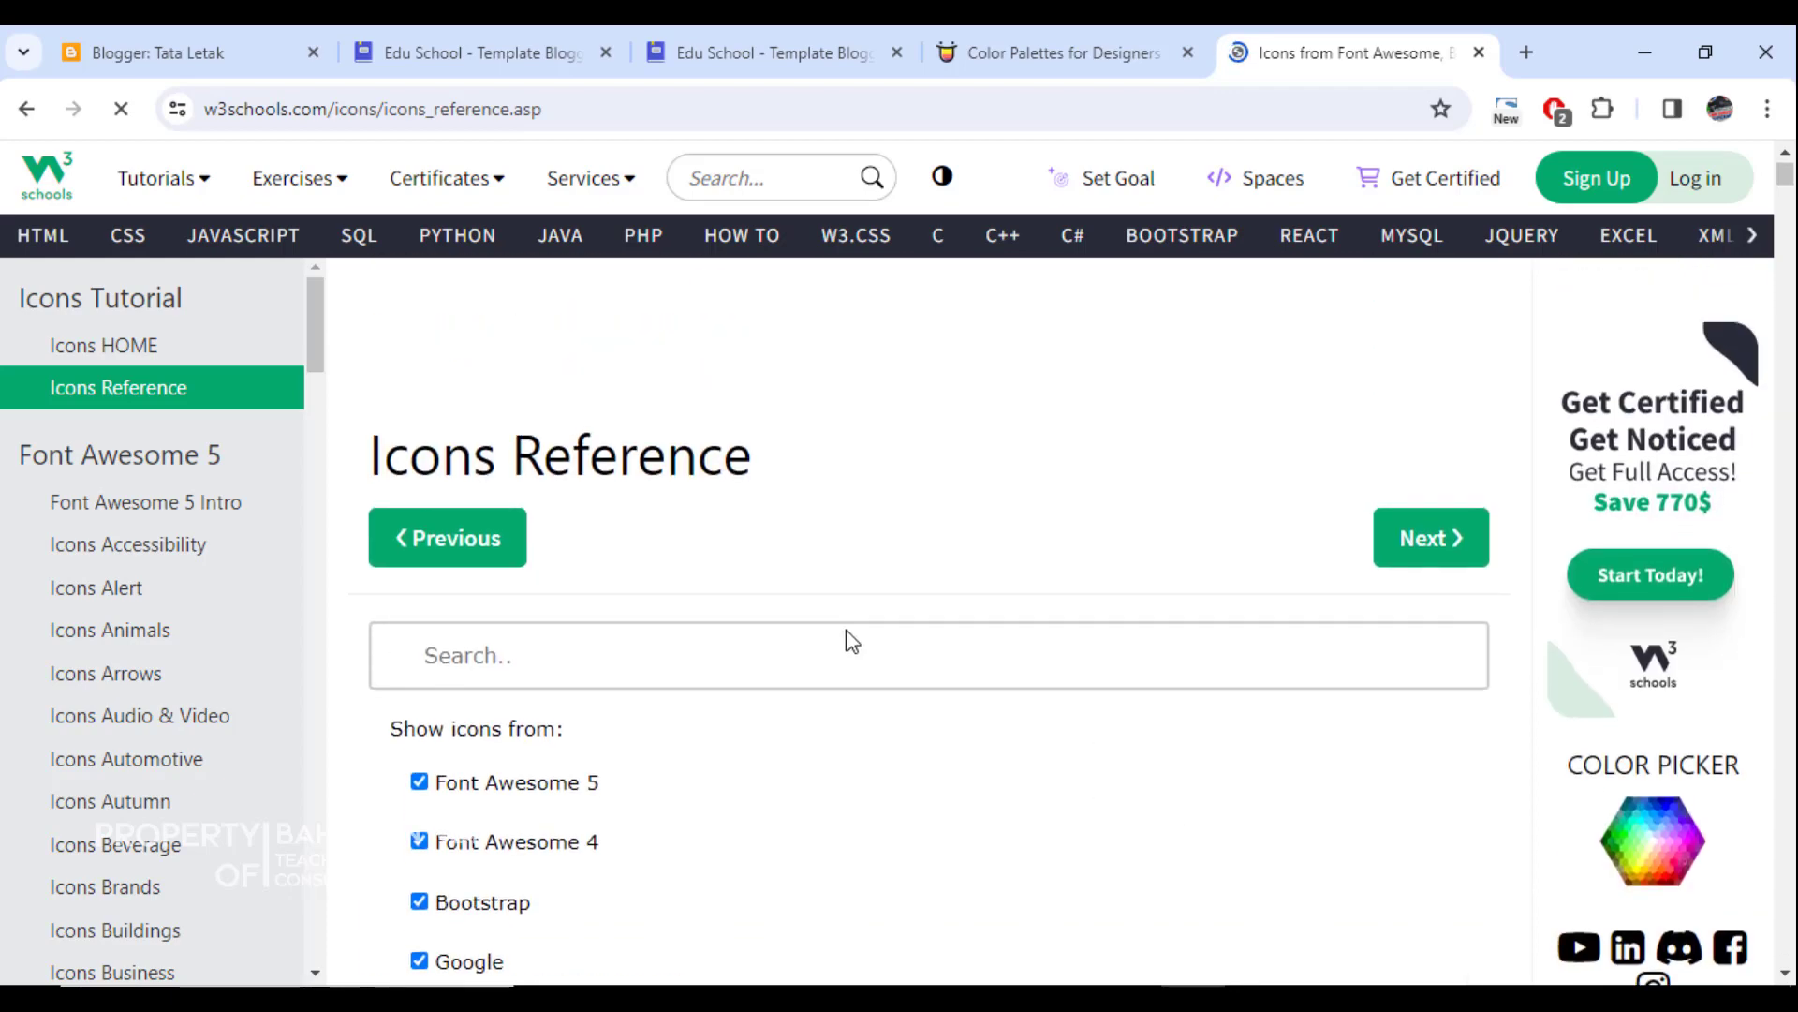
scroll(843, 637, "down", 9)
left_click(543, 656)
type("home")
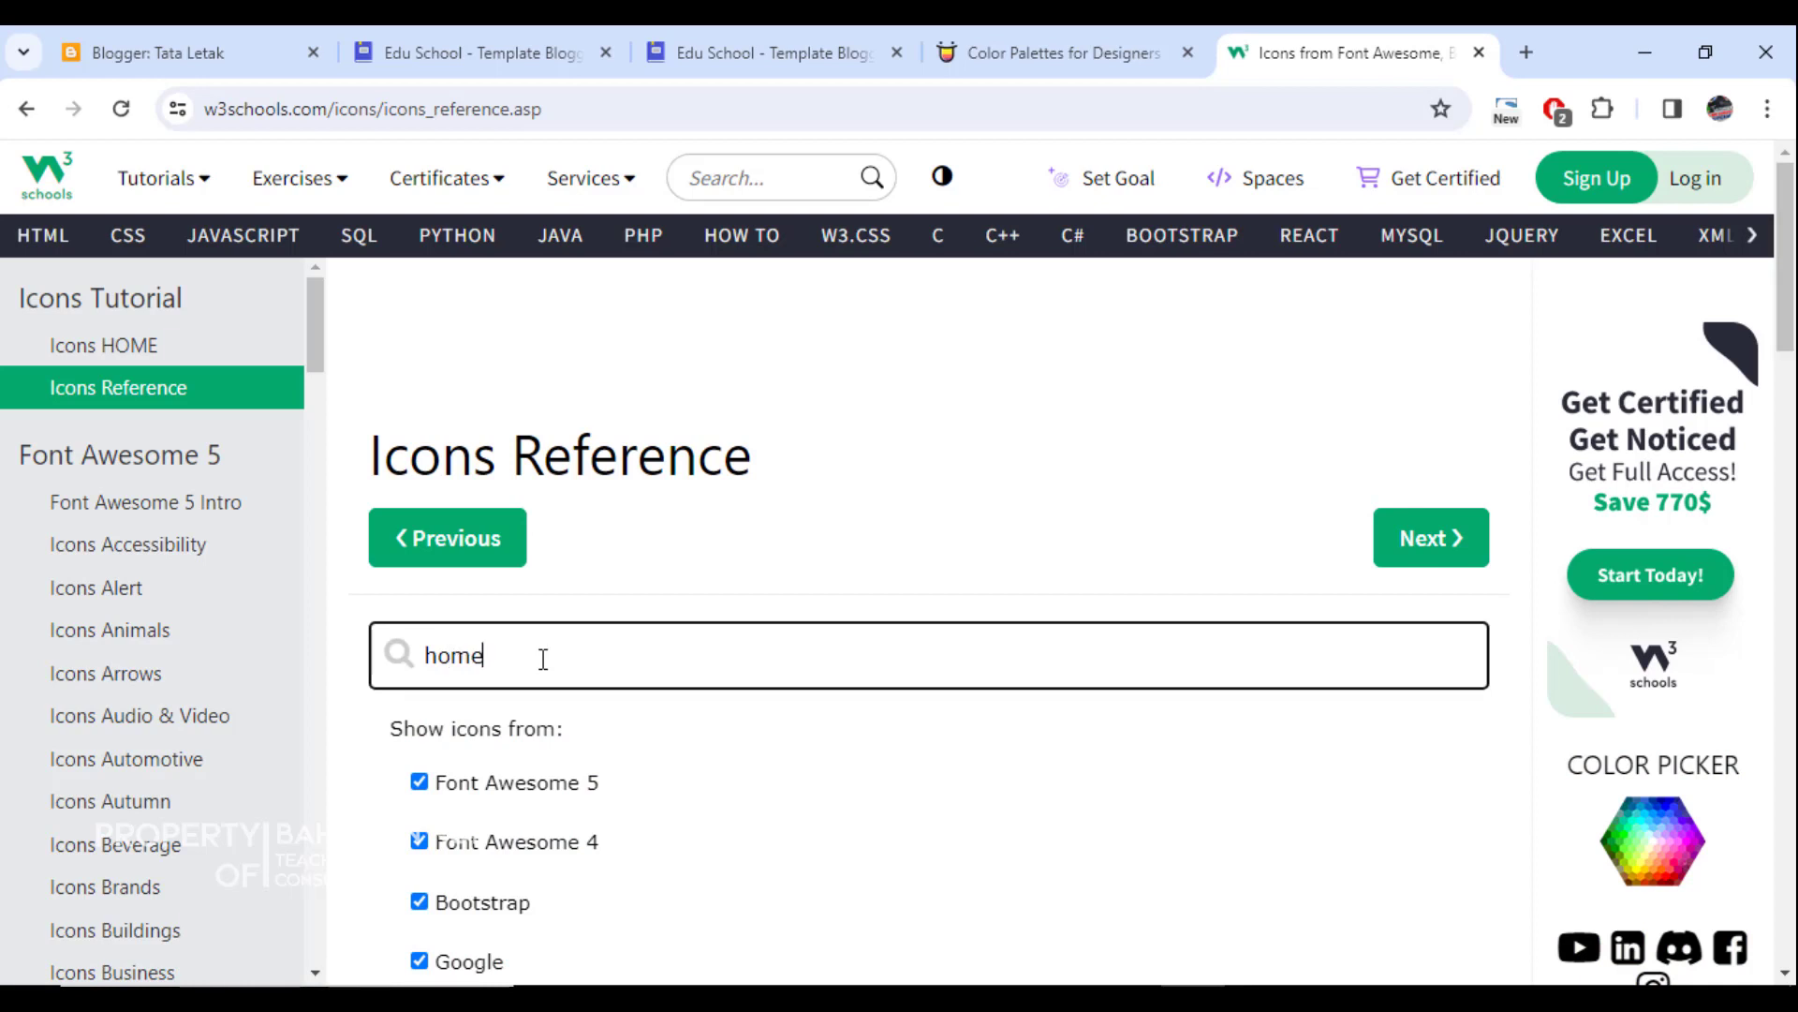
scroll(240, 790, "down", 12)
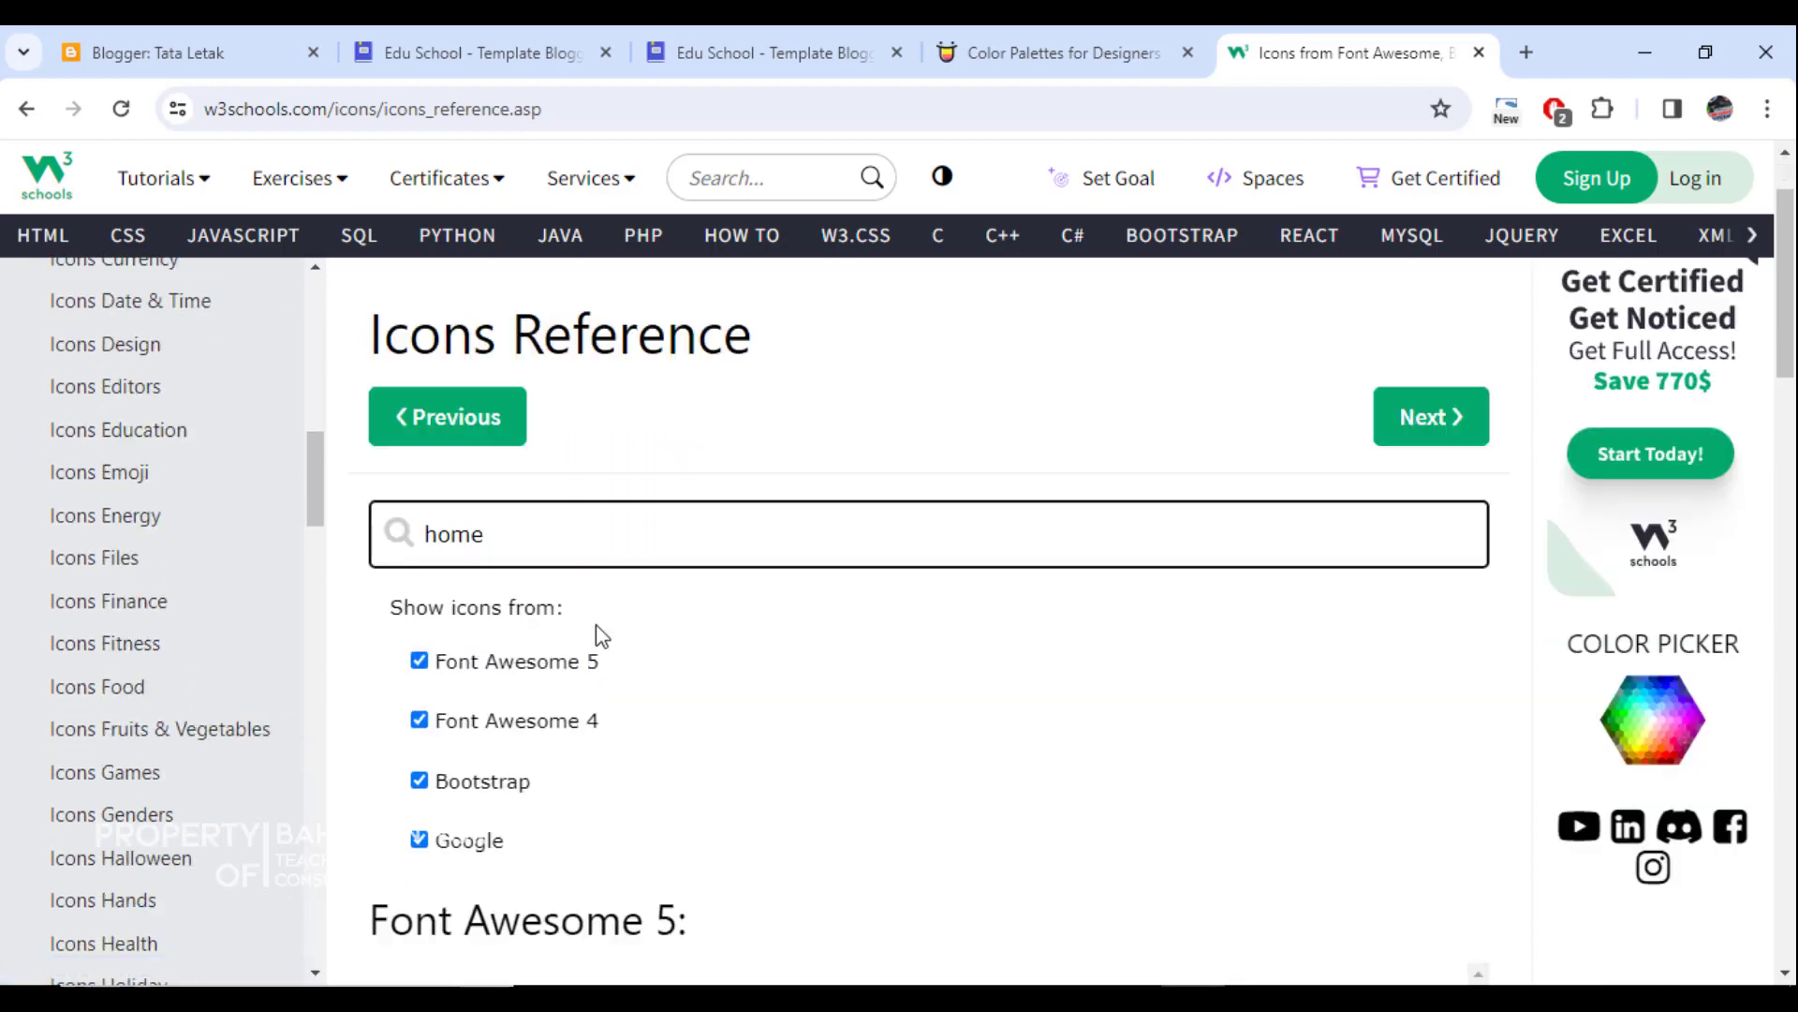
scroll(181, 660, "up", 5)
Step: Open the W3Schools Icons Code page and examine the table of Font Awesome 5 code icons
left_click(104, 615)
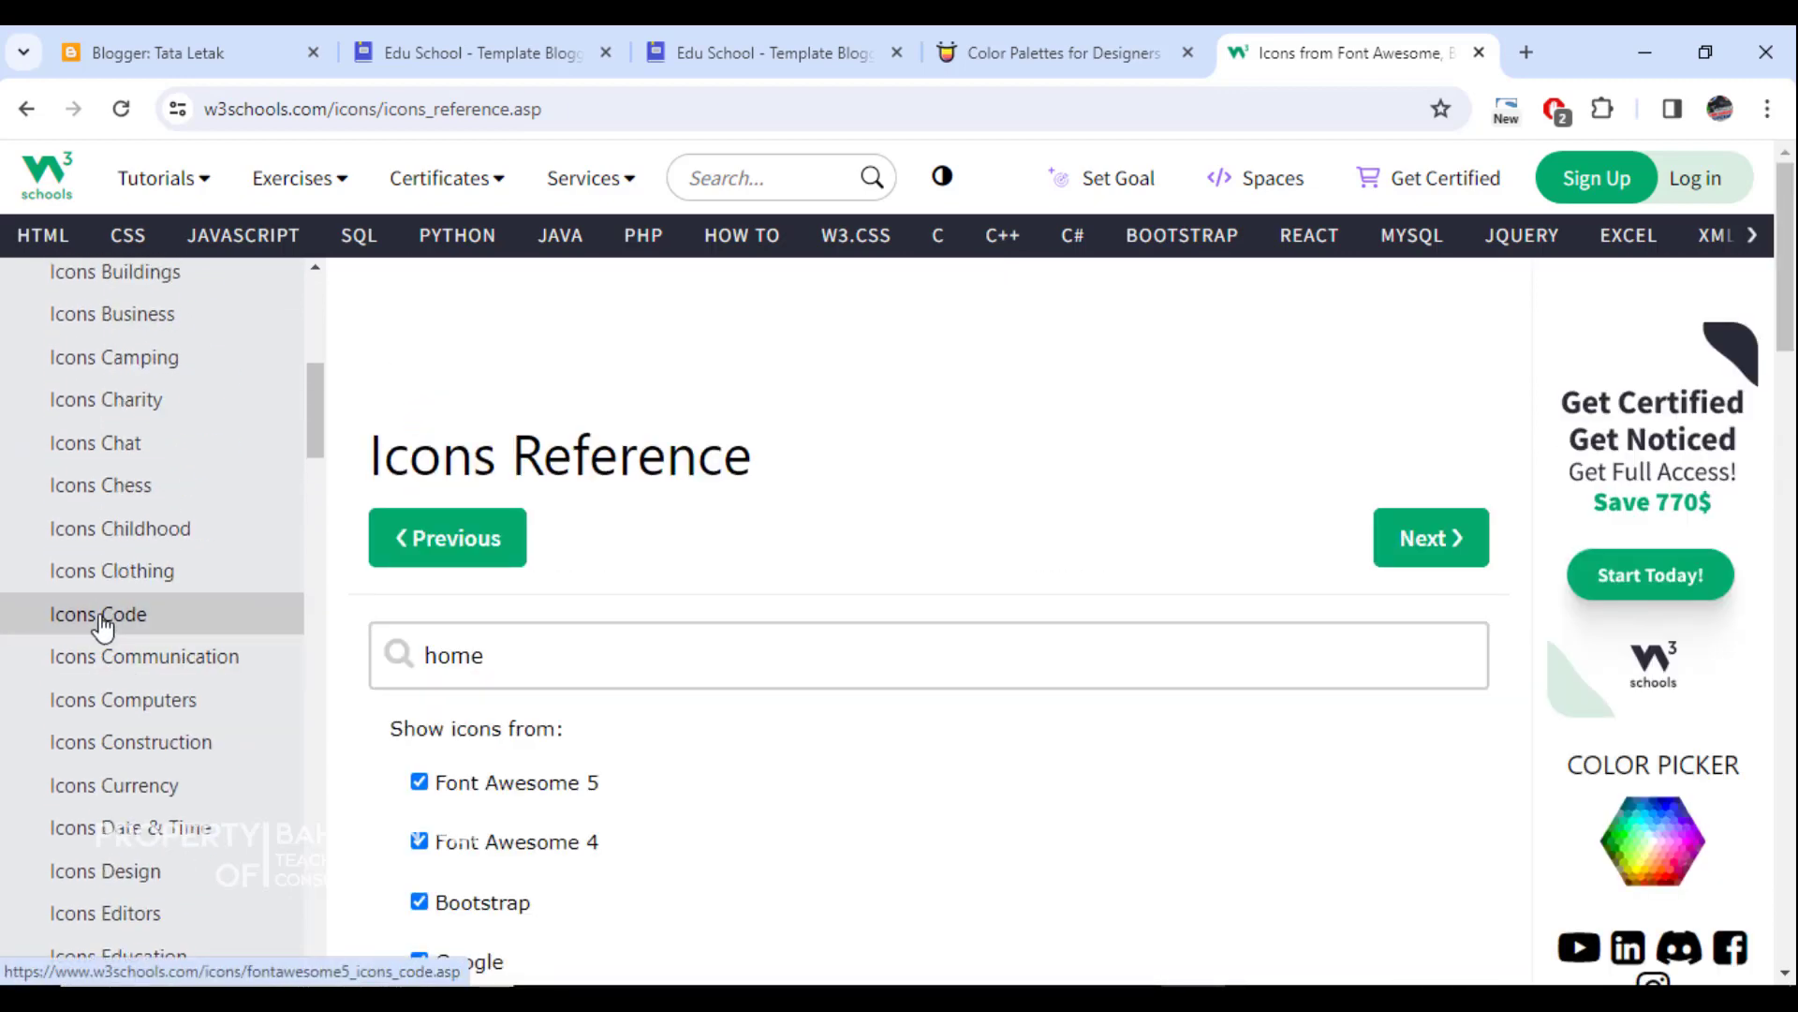
scroll(683, 542, "down", 4)
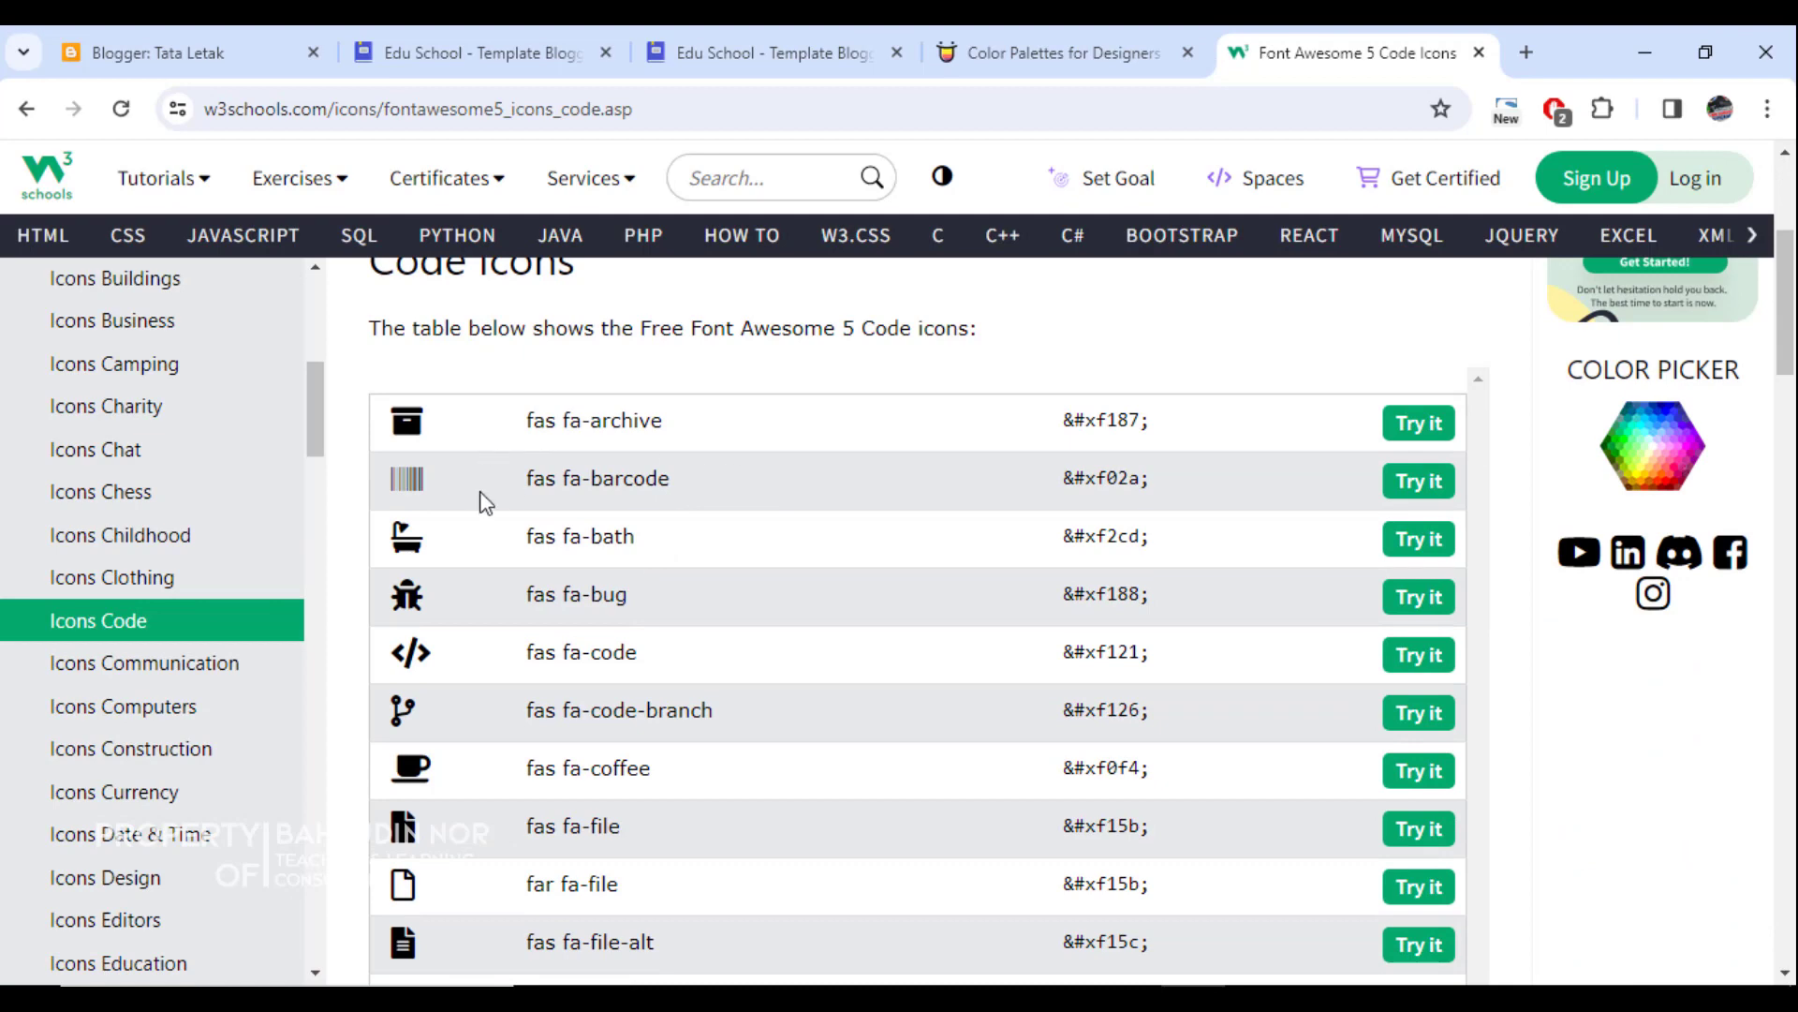
scroll(476, 562, "down", 3)
scroll(369, 623, "up", 6)
scroll(434, 534, "down", 4)
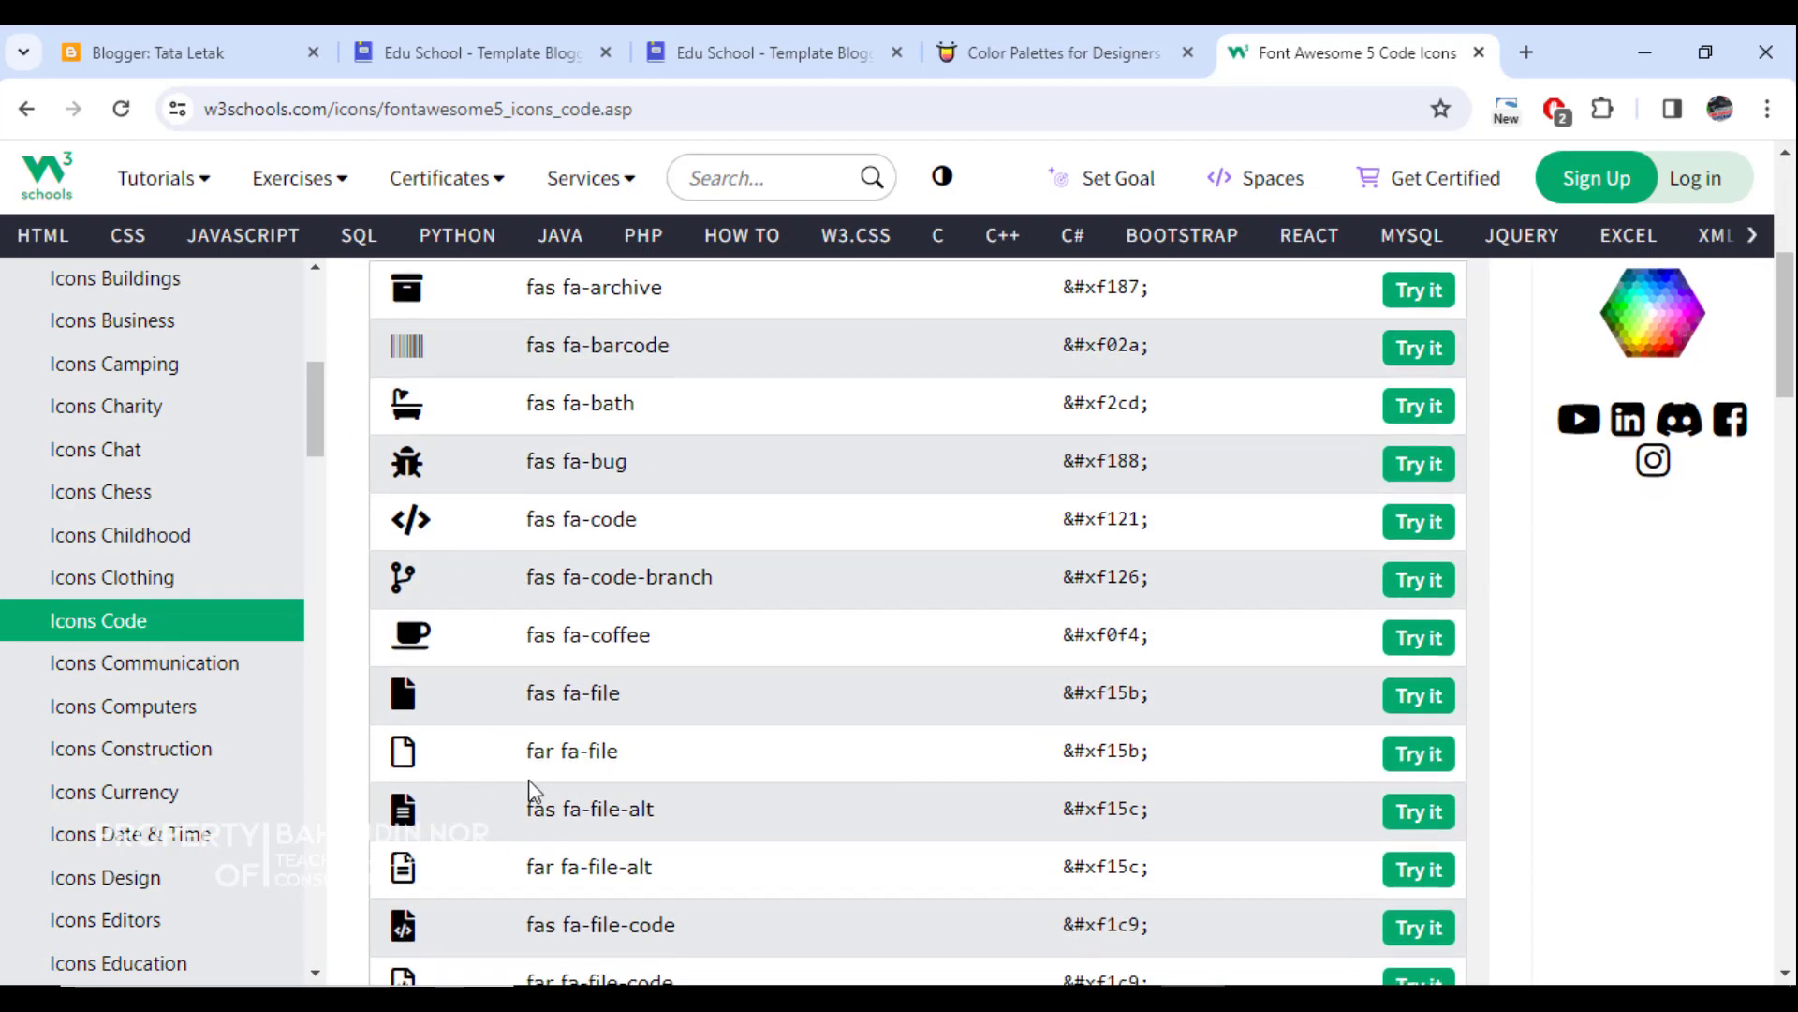
scroll(526, 778, "down", 6)
scroll(506, 755, "up", 8)
scroll(491, 669, "up", 2)
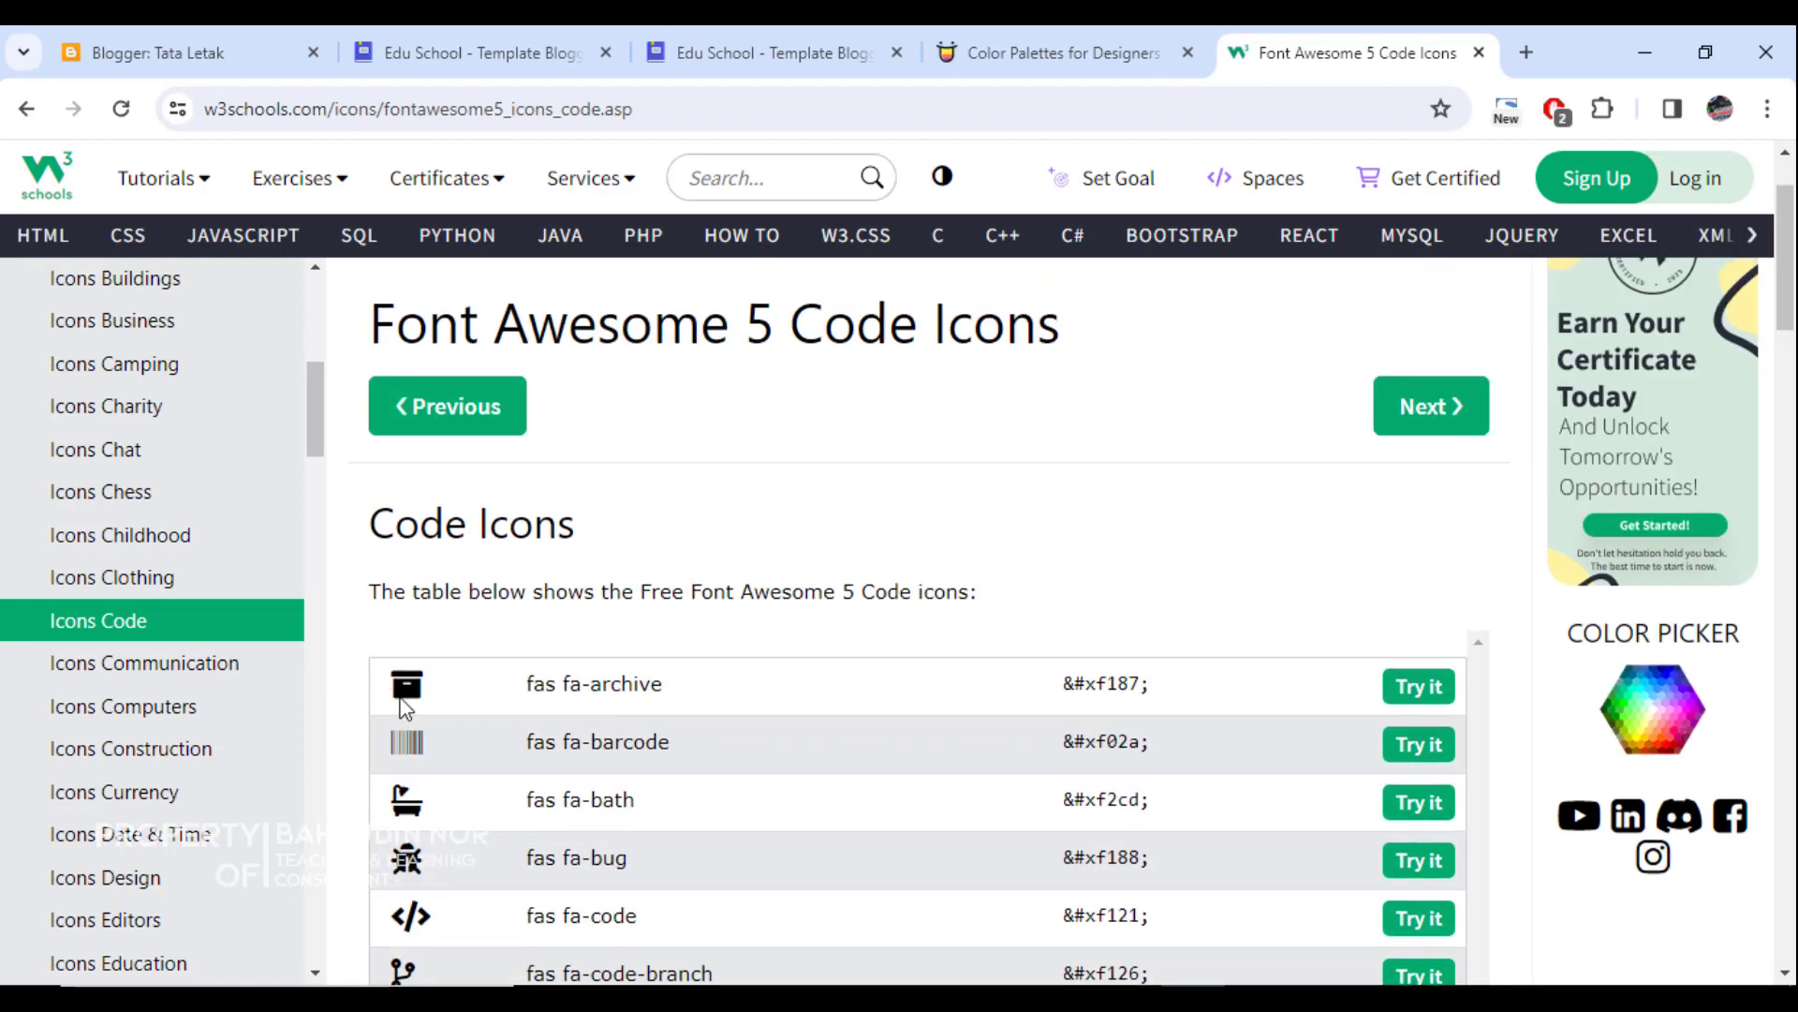
Step: Open the fas fa-archive icon's example in the Tryit editor and read through its code
double_click(569, 695)
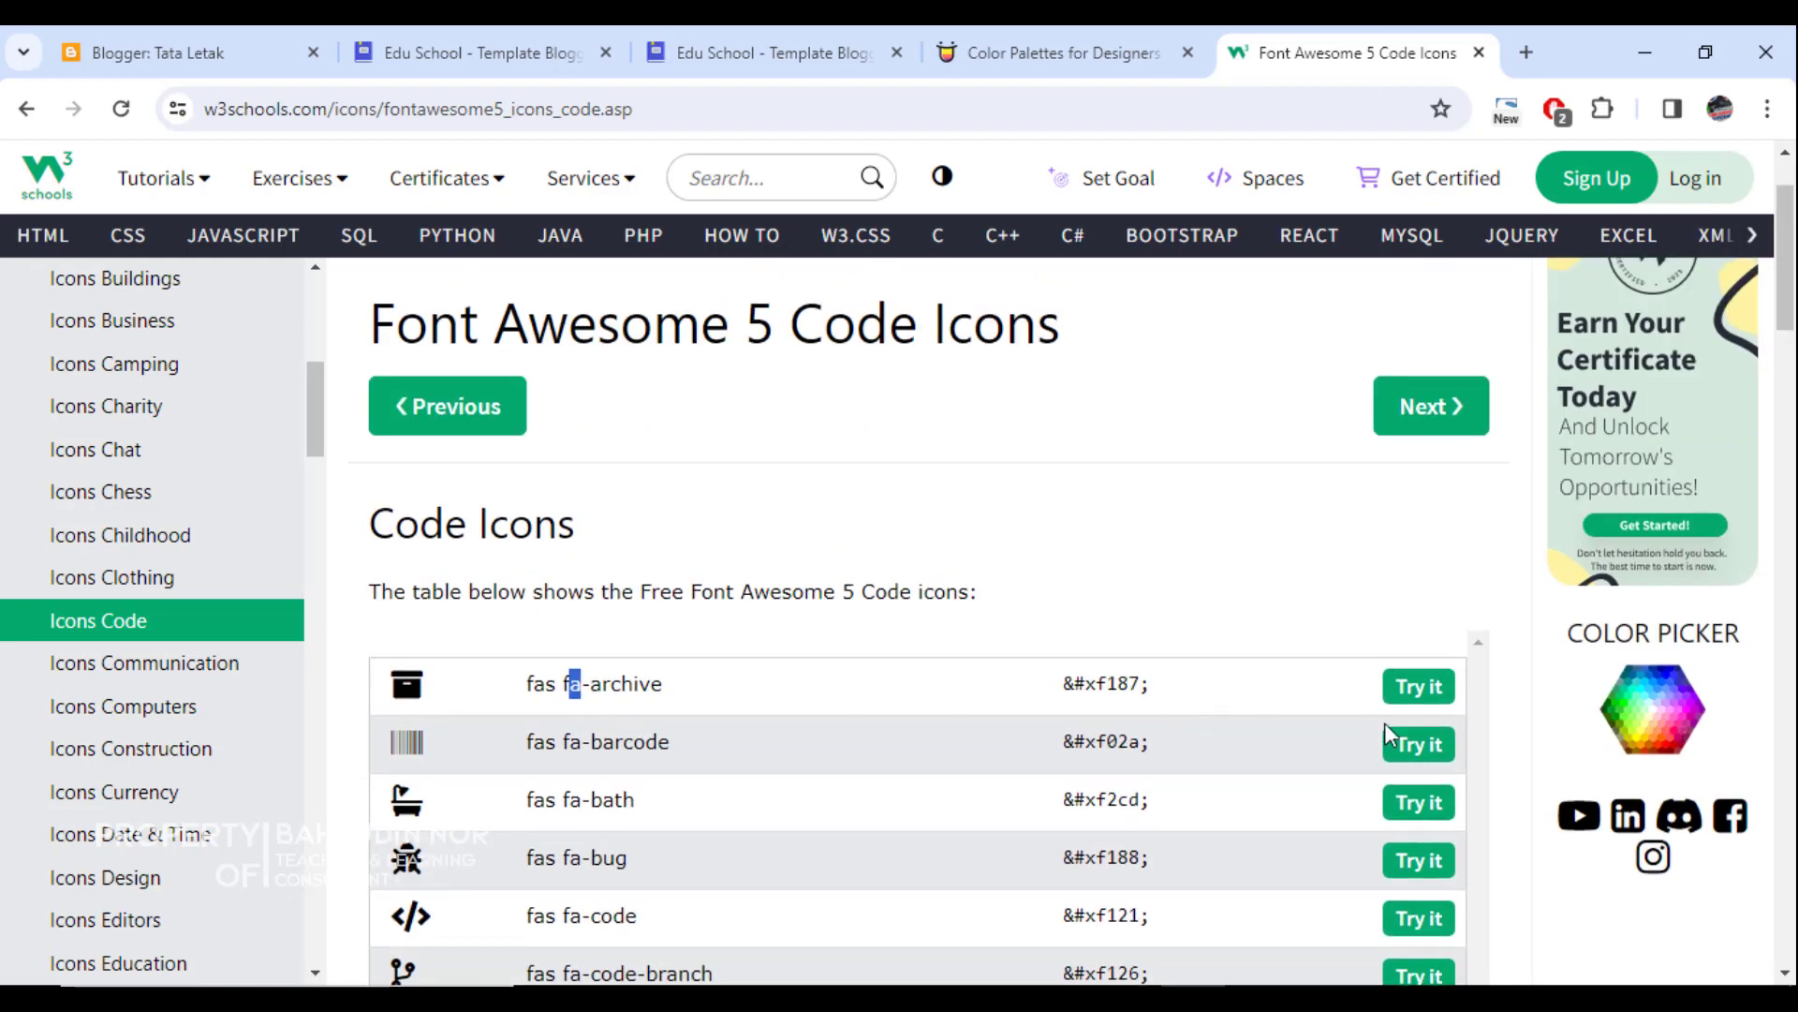
left_click(1433, 694)
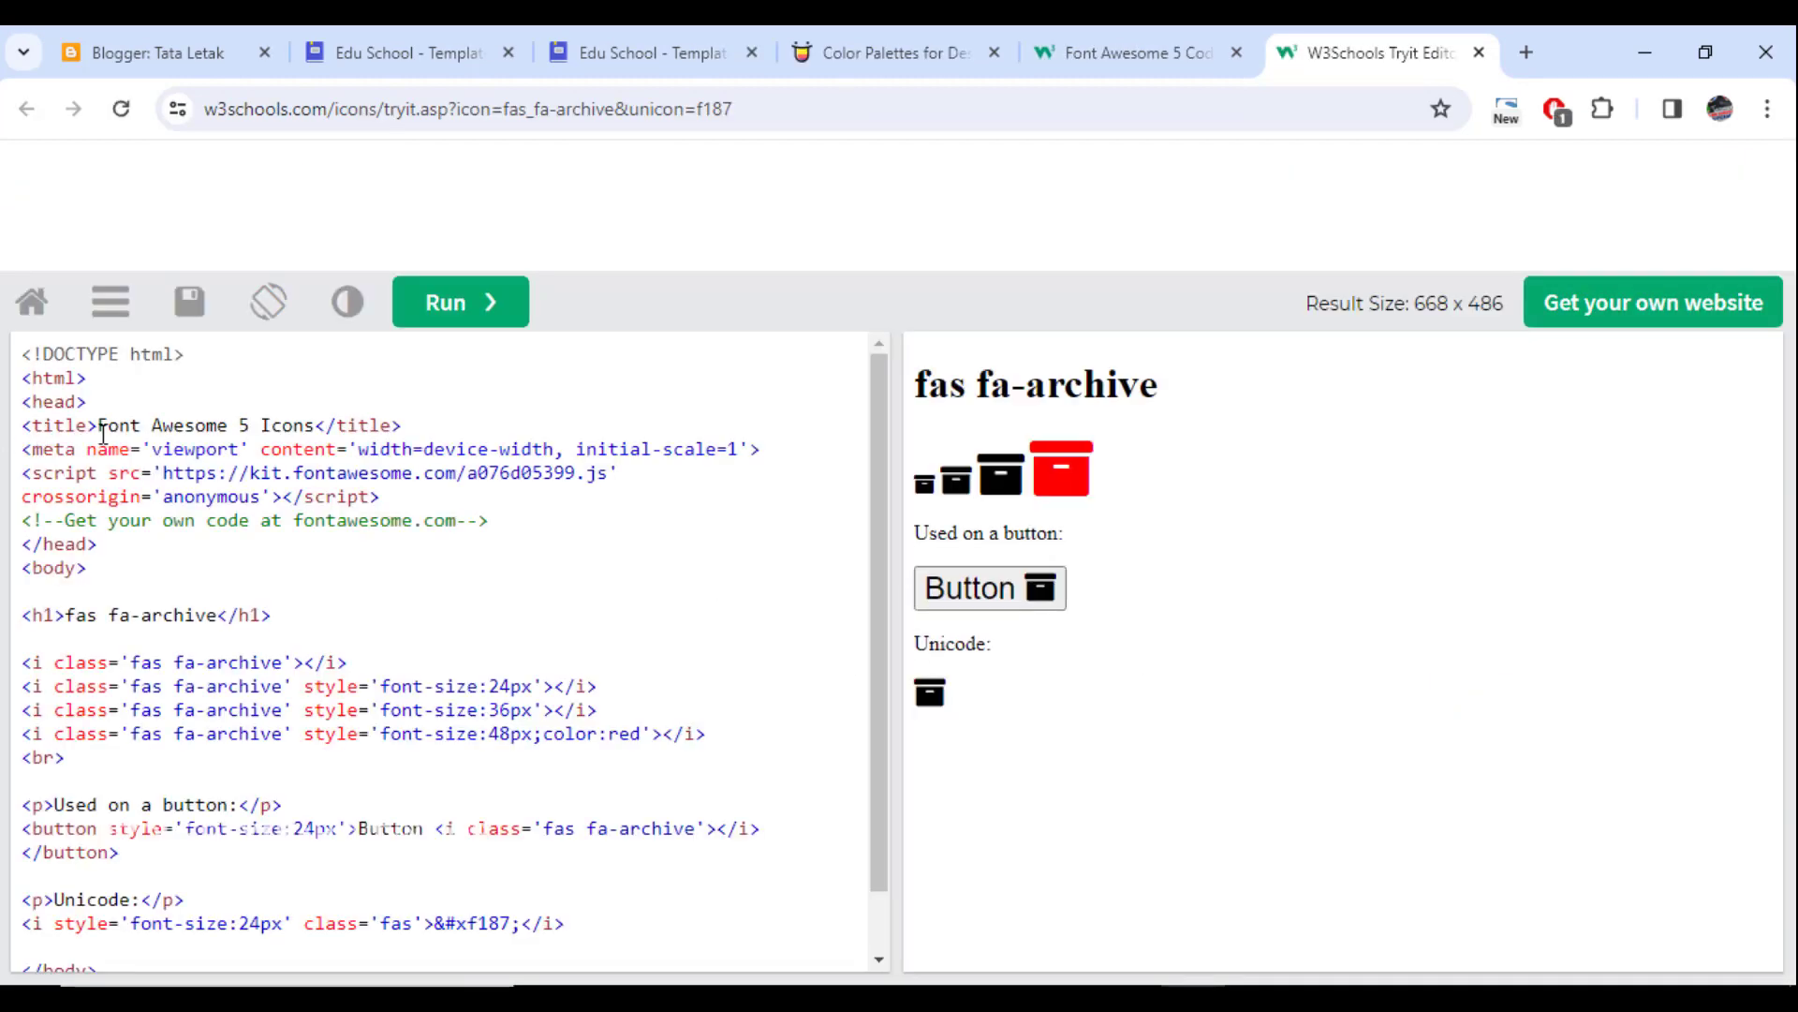
scroll(234, 714, "down", 1)
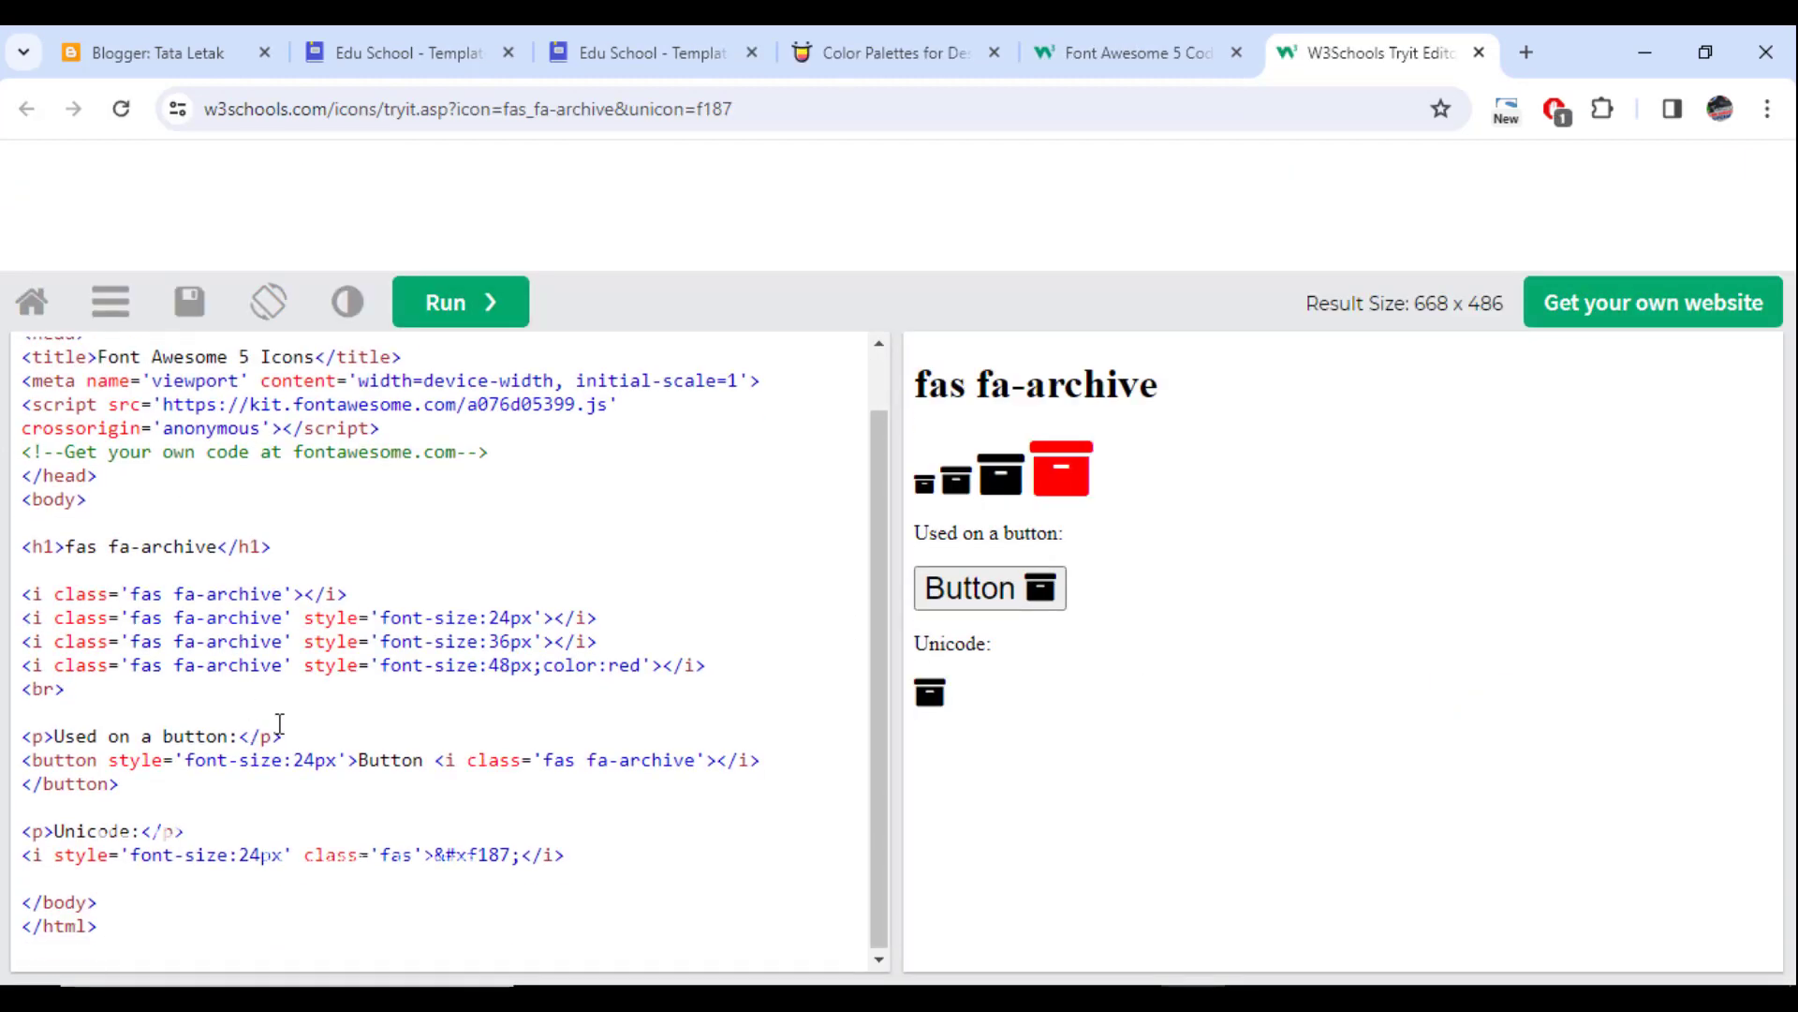
scroll(247, 510, "up", 1)
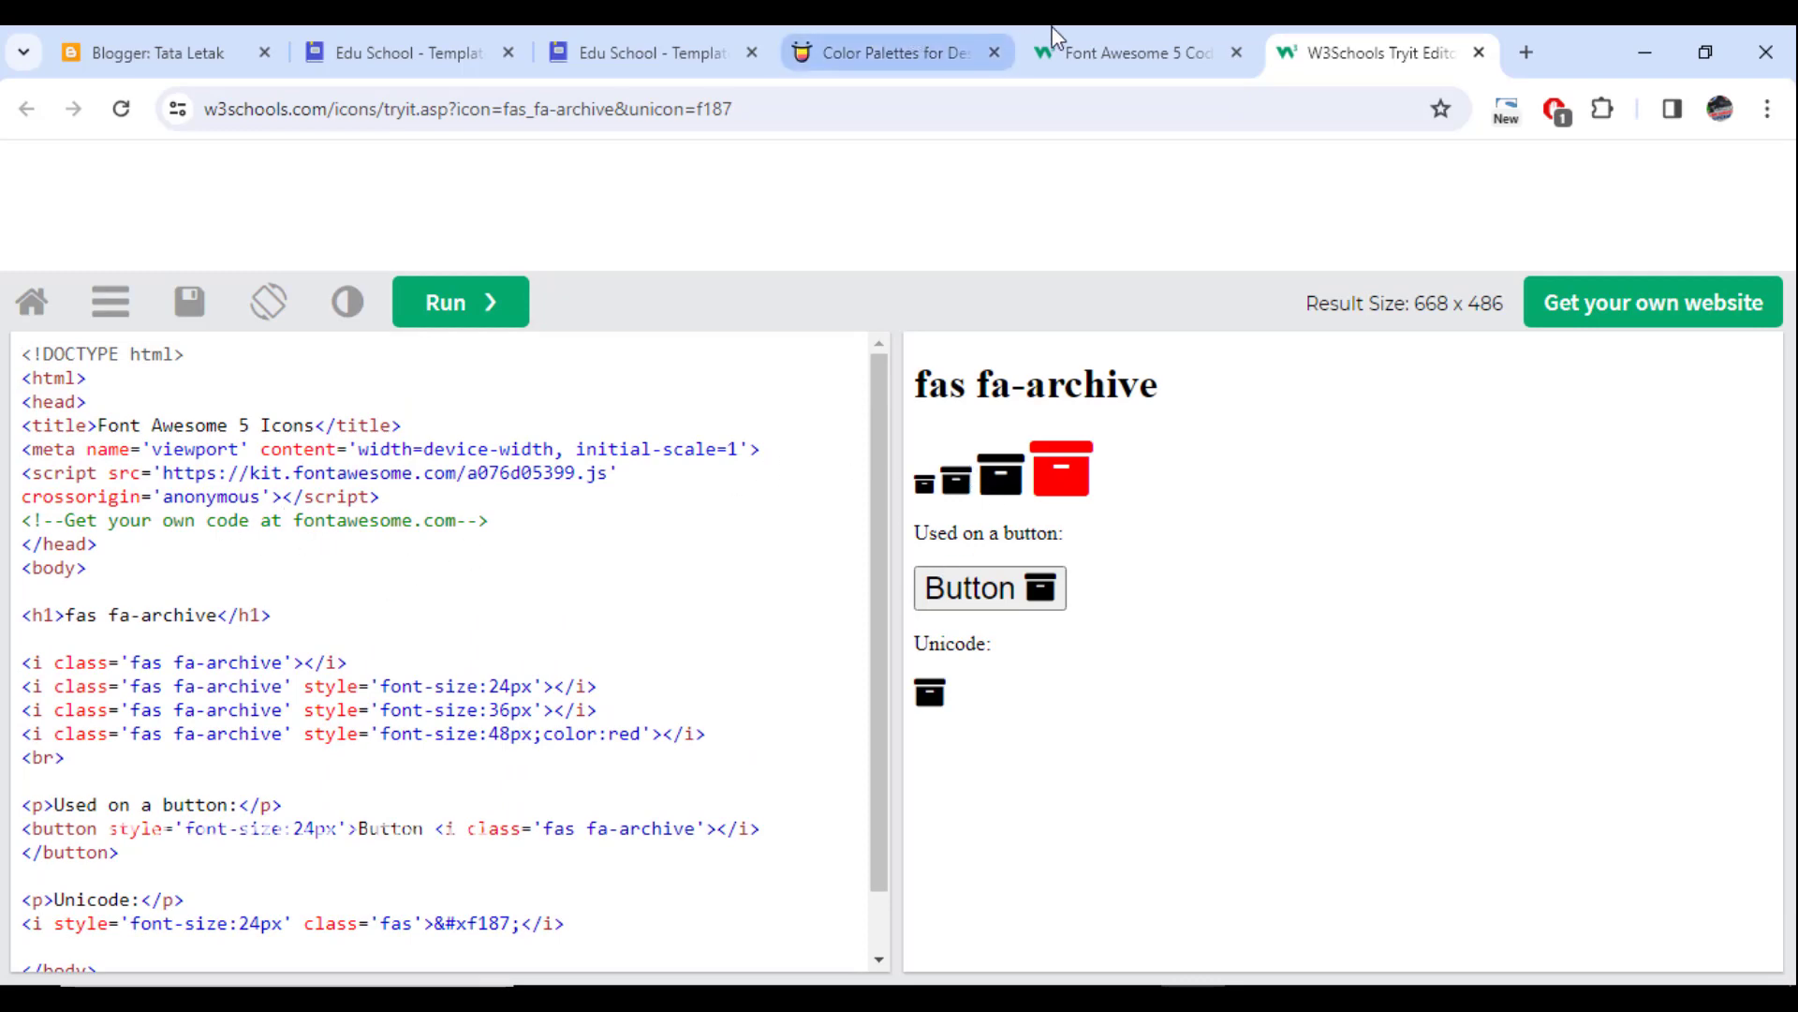
Step: Return to the mobile menu gadget's configuration in Blogger and highlight the SVG icon code in its content
left_click(379, 44)
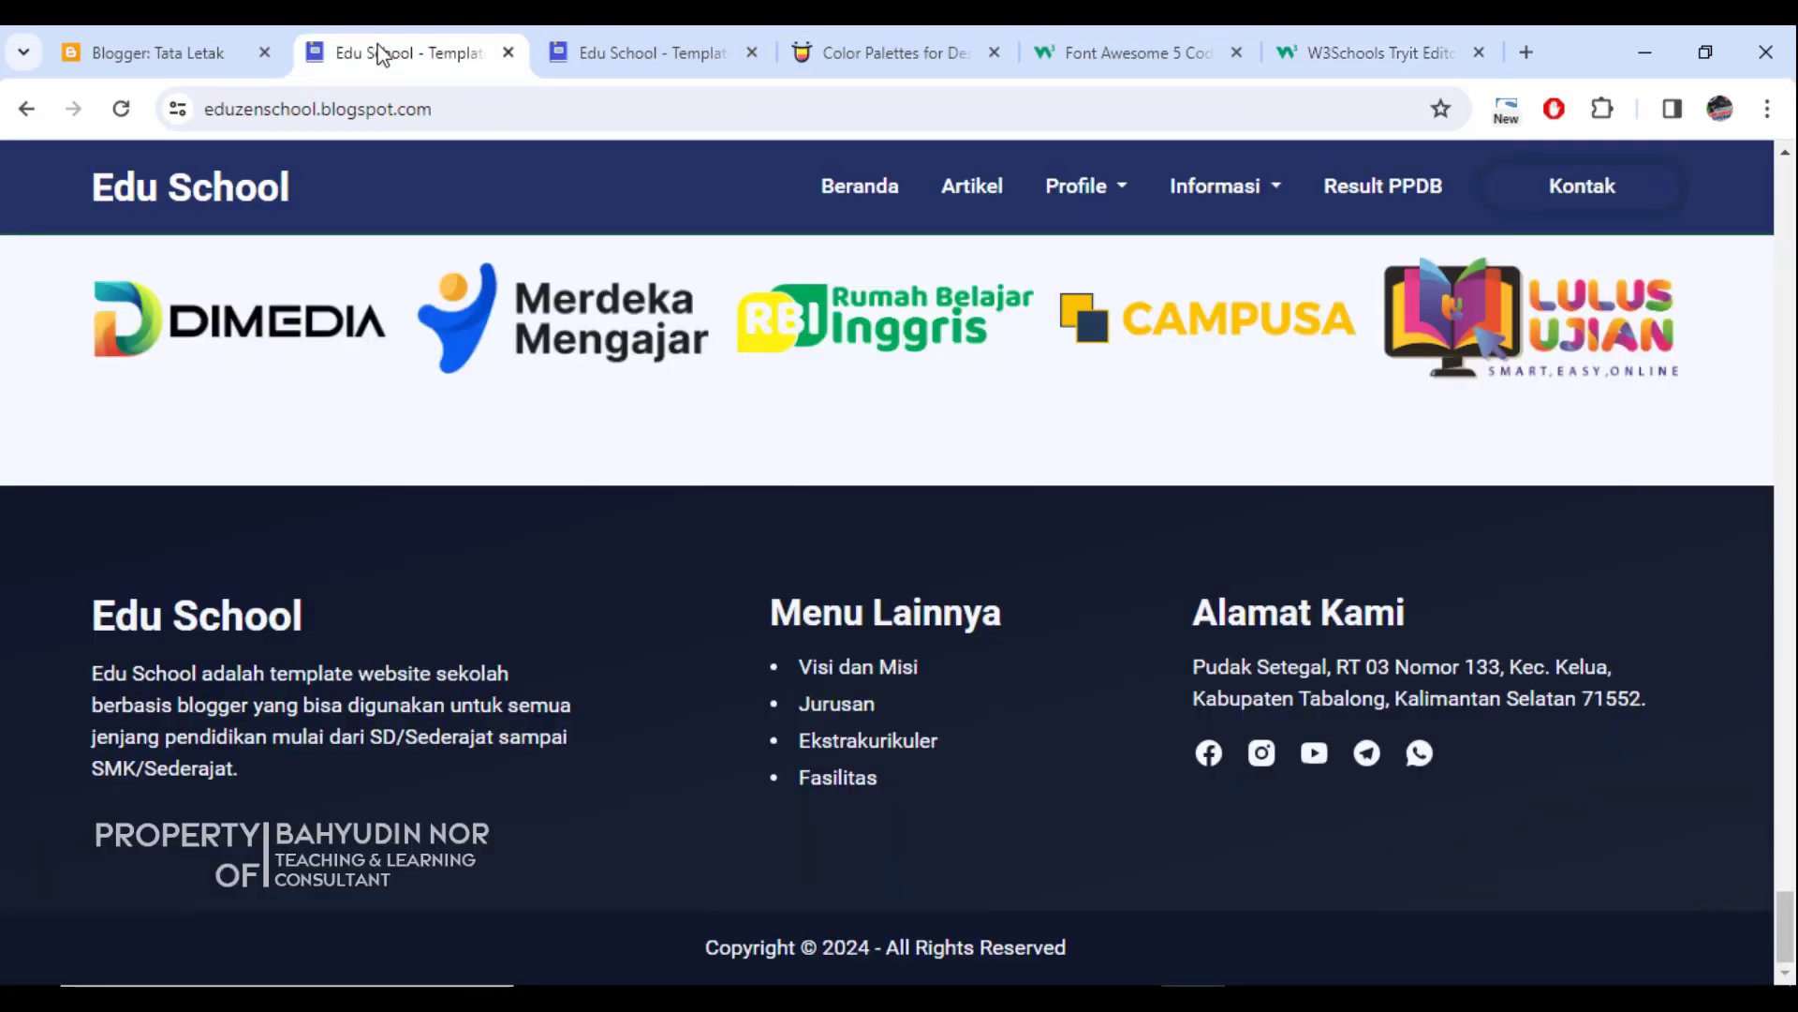
left_click(642, 49)
left_click(178, 32)
left_click(842, 497)
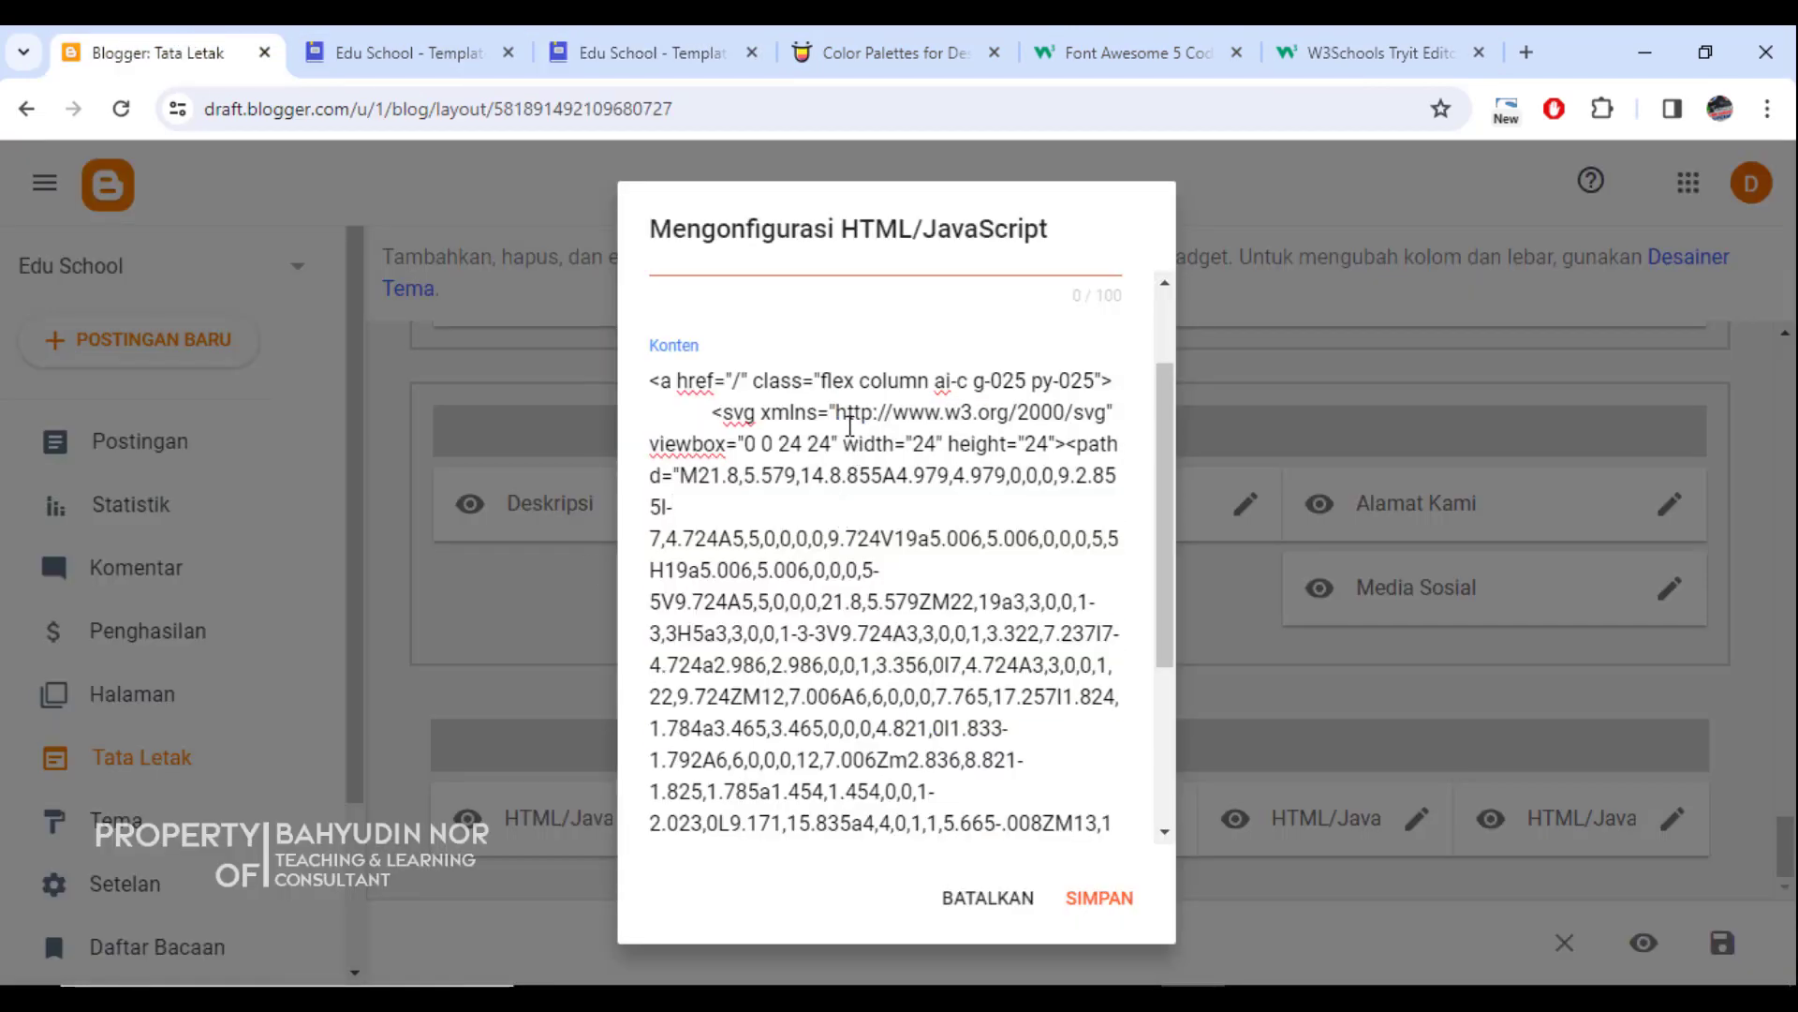
left_click_drag(832, 406, 937, 637)
Step: Highlight the meta and script lines in the fas fa-archive example, and close the mobile menu gadget's configuration without saving
left_click(1320, 47)
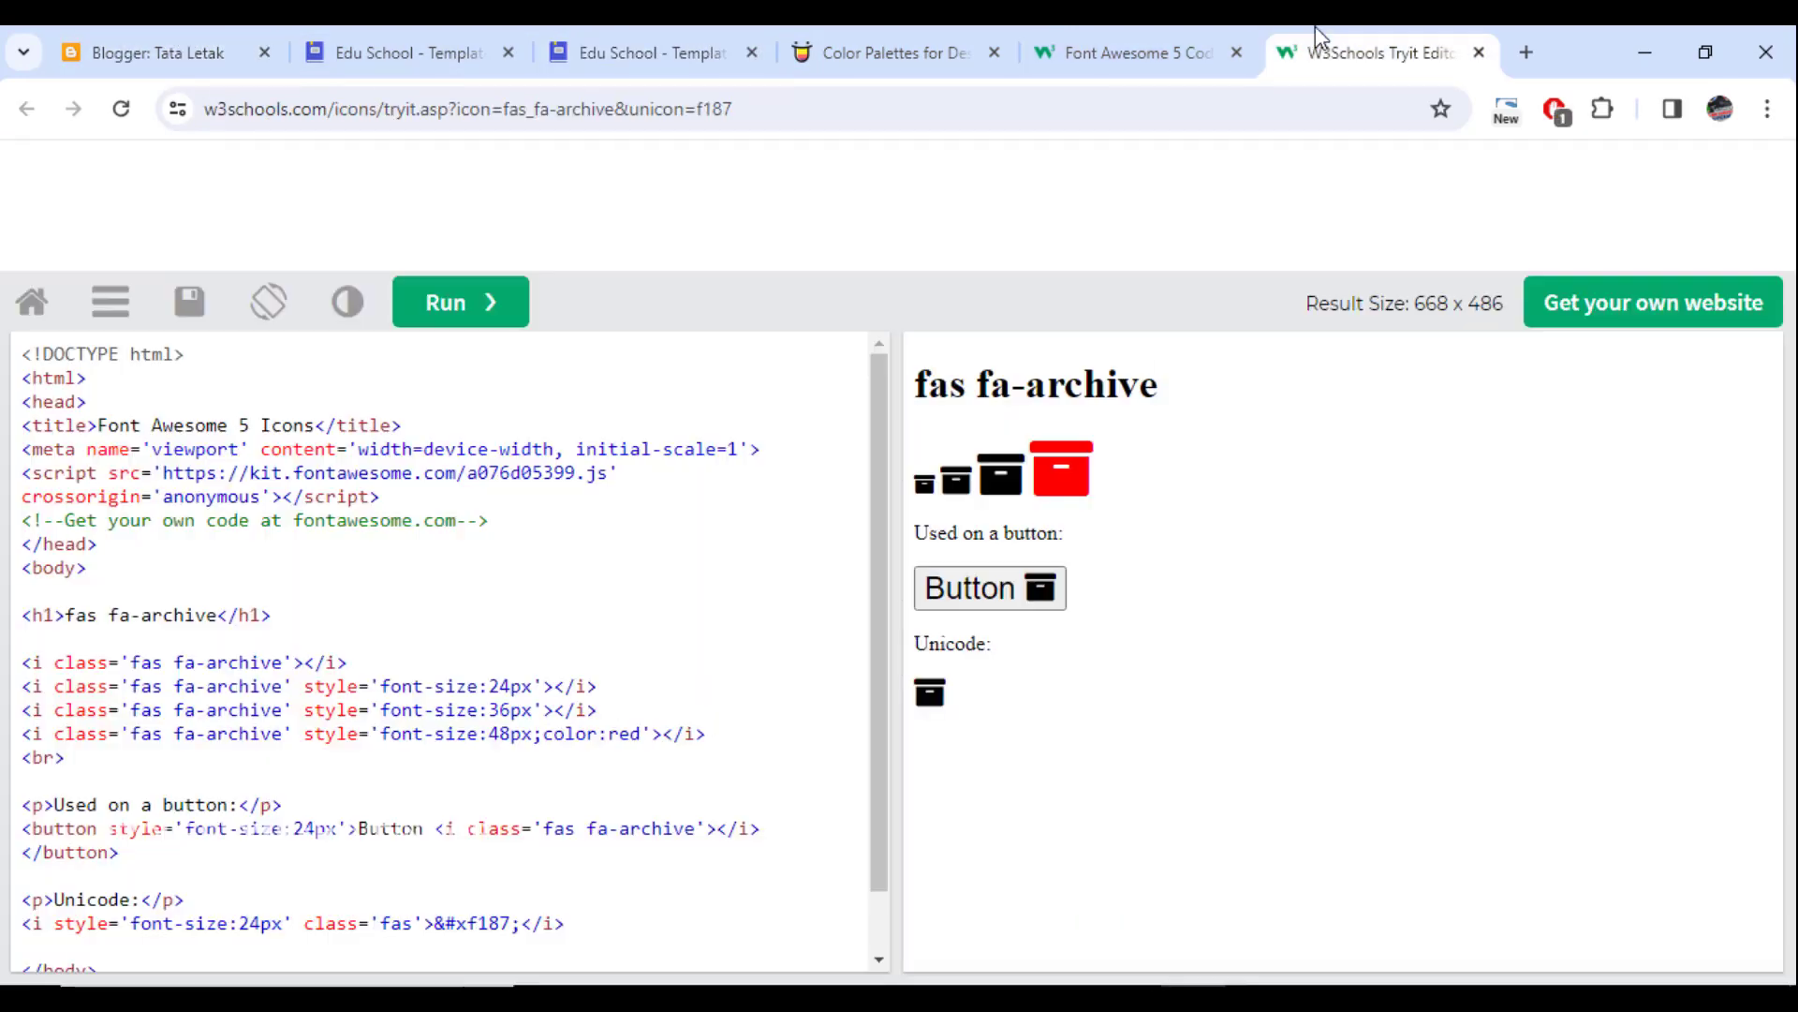
scroll(293, 634, "down", 1)
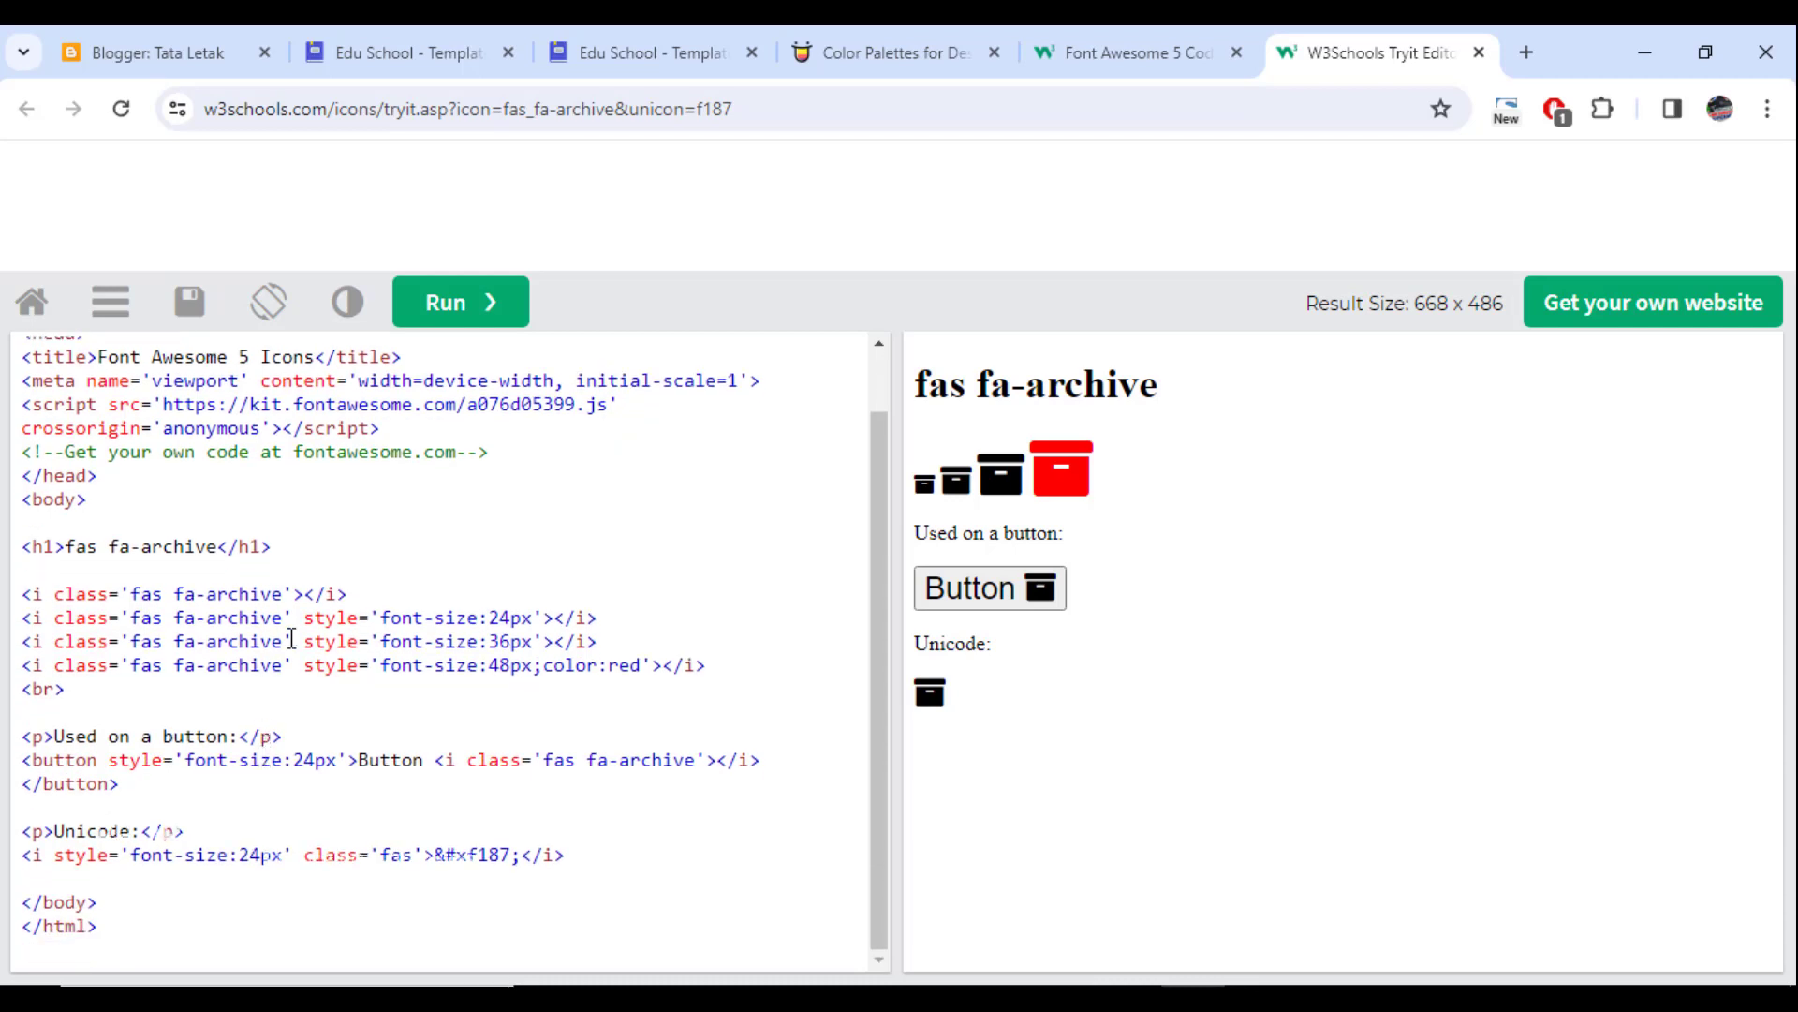
scroll(287, 580, "up", 1)
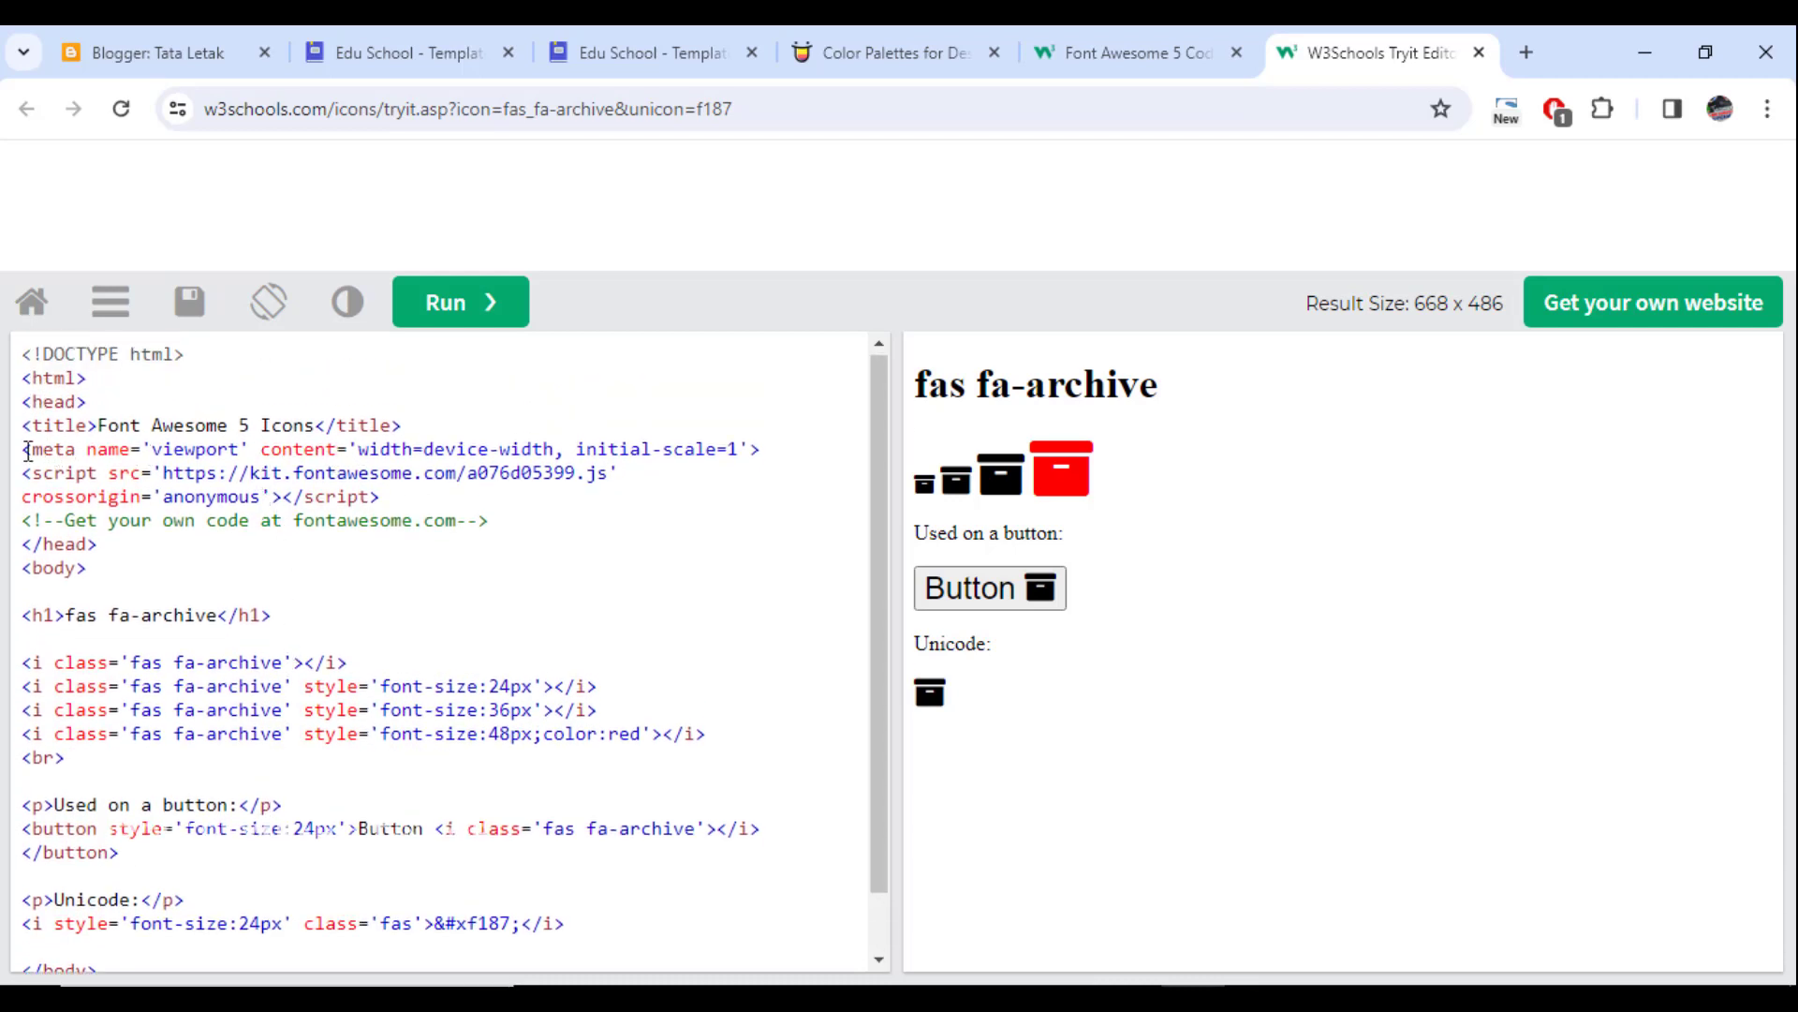
left_click_drag(27, 450, 393, 486)
left_click(165, 47)
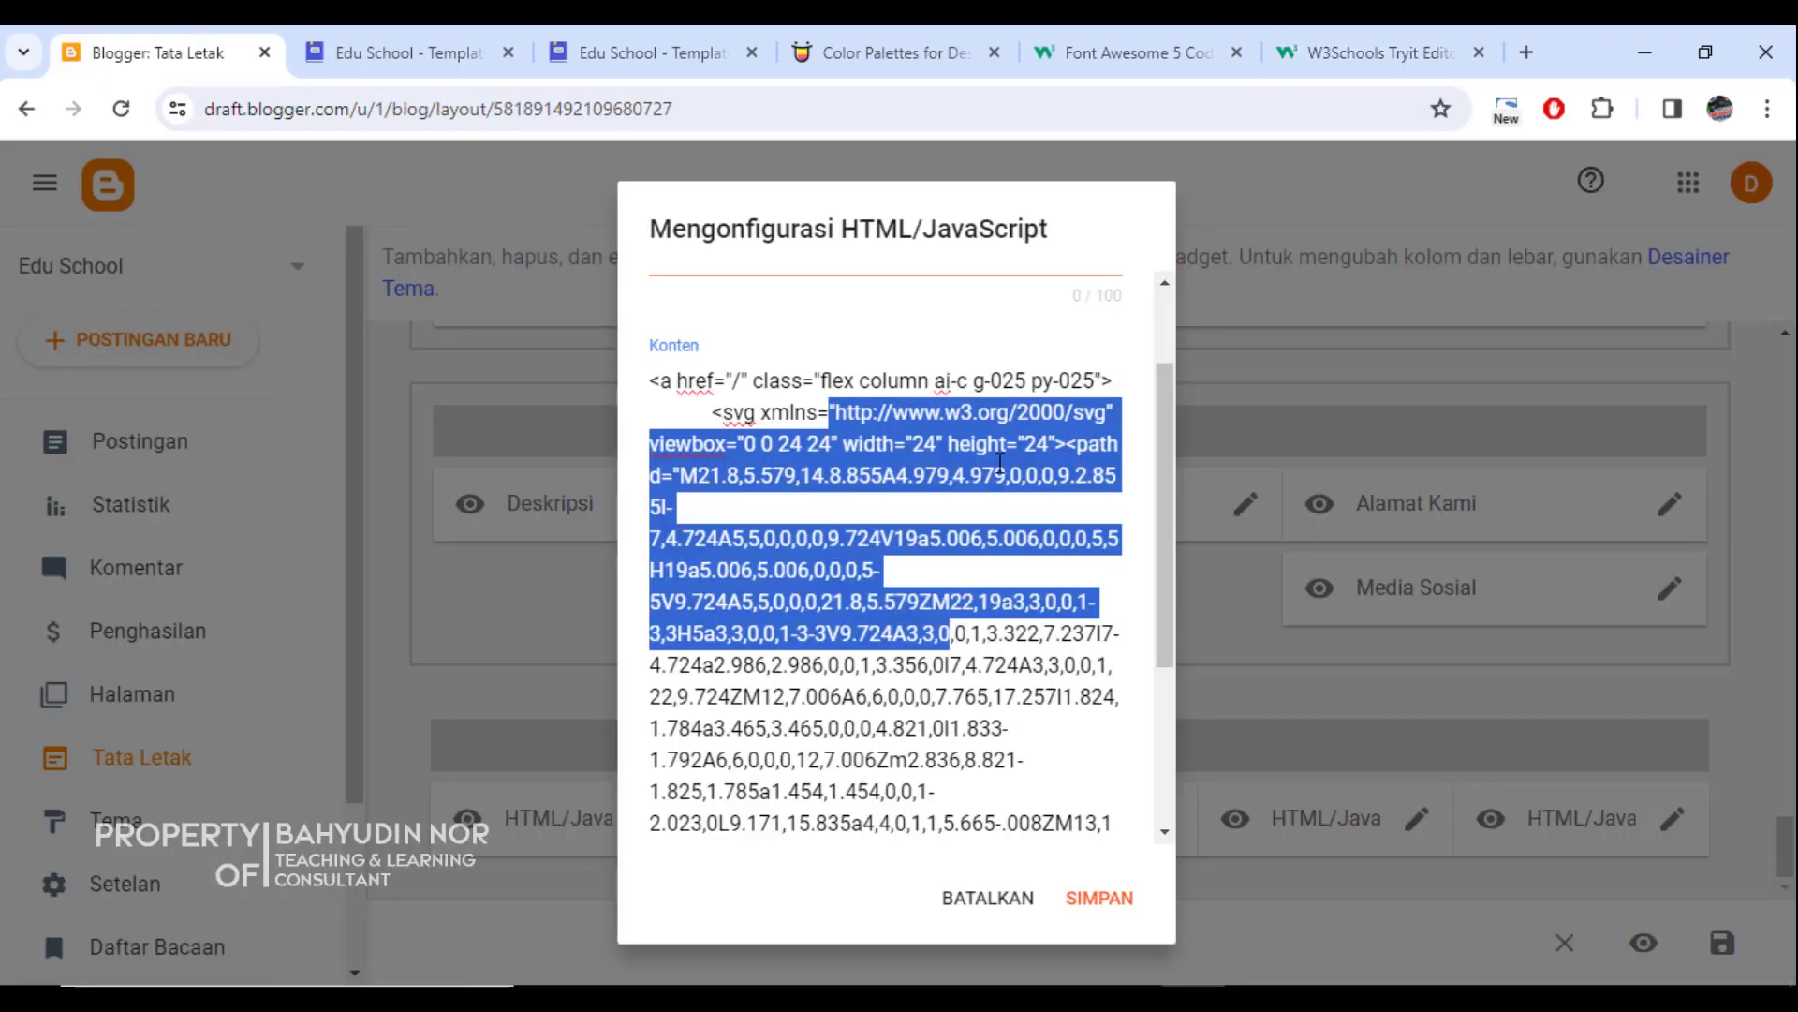
left_click(985, 894)
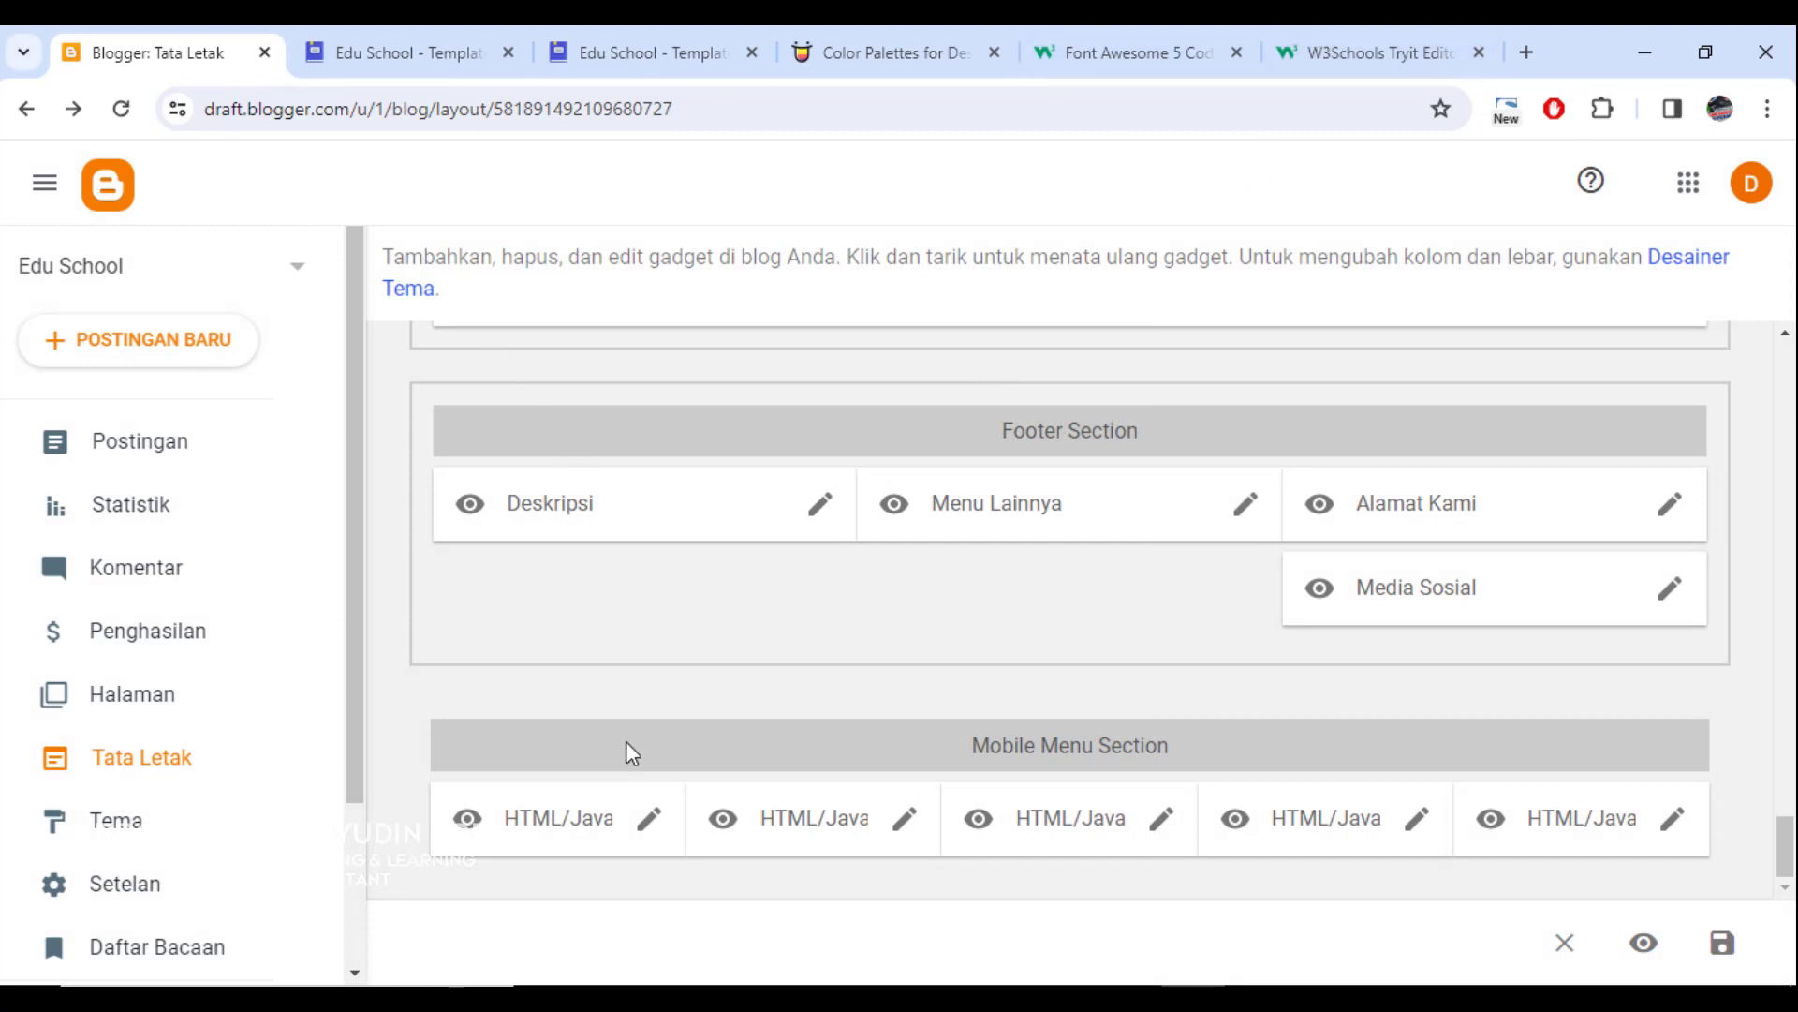
Step: Close the two W3Schools tabs, the Color Hunt tab and the live site's mobile preview tab
scroll(1453, 831, "up", 5)
scroll(1384, 832, "up", 5)
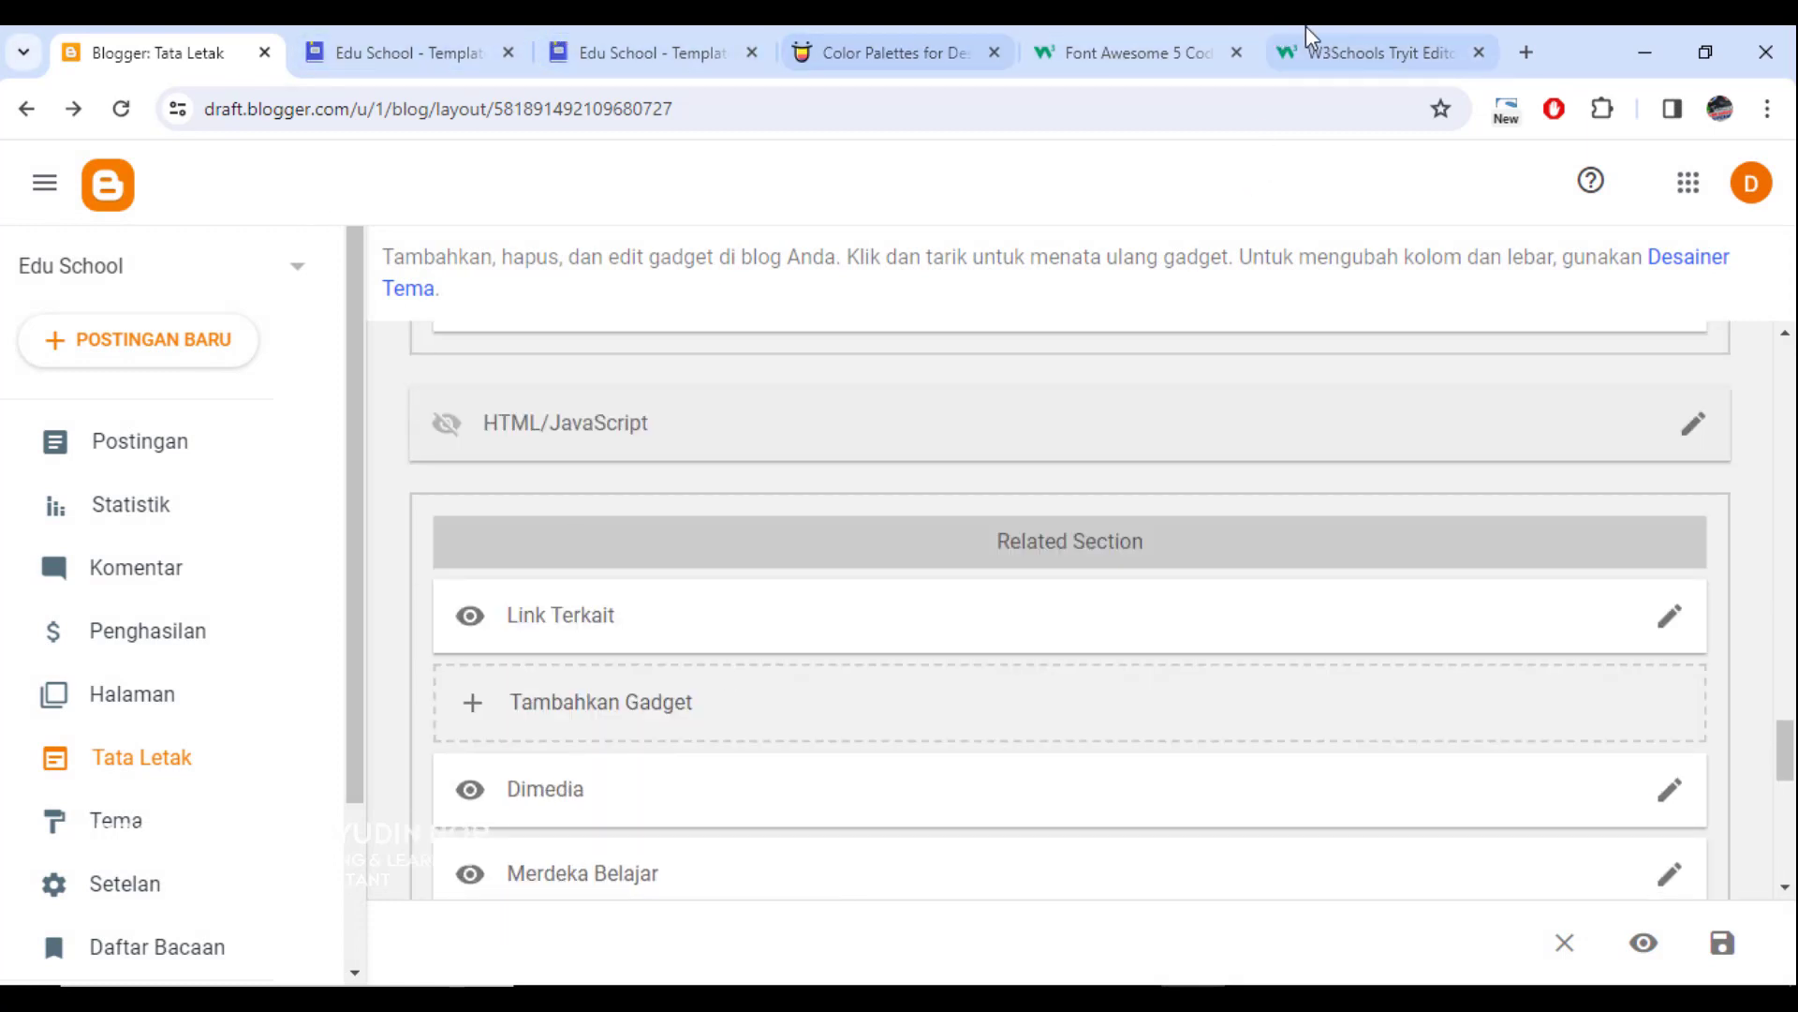
left_click(1466, 52)
left_click(1480, 53)
left_click(1484, 52)
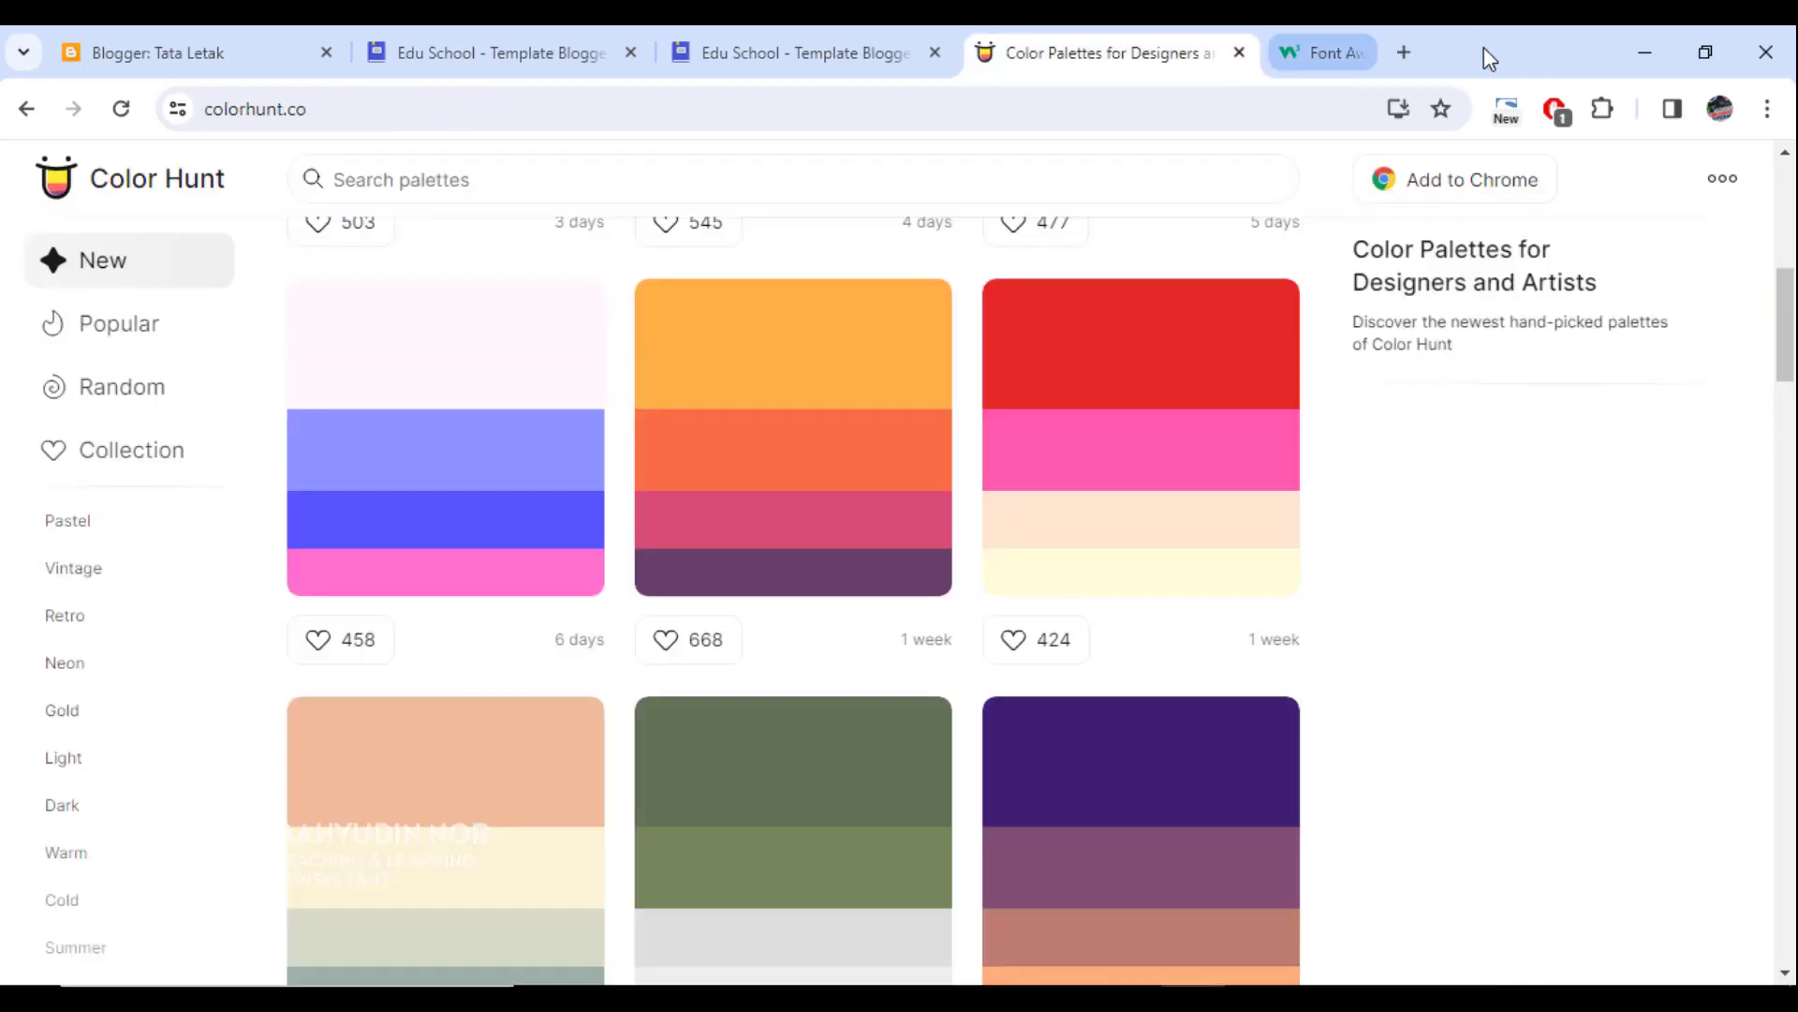
left_click(1274, 56)
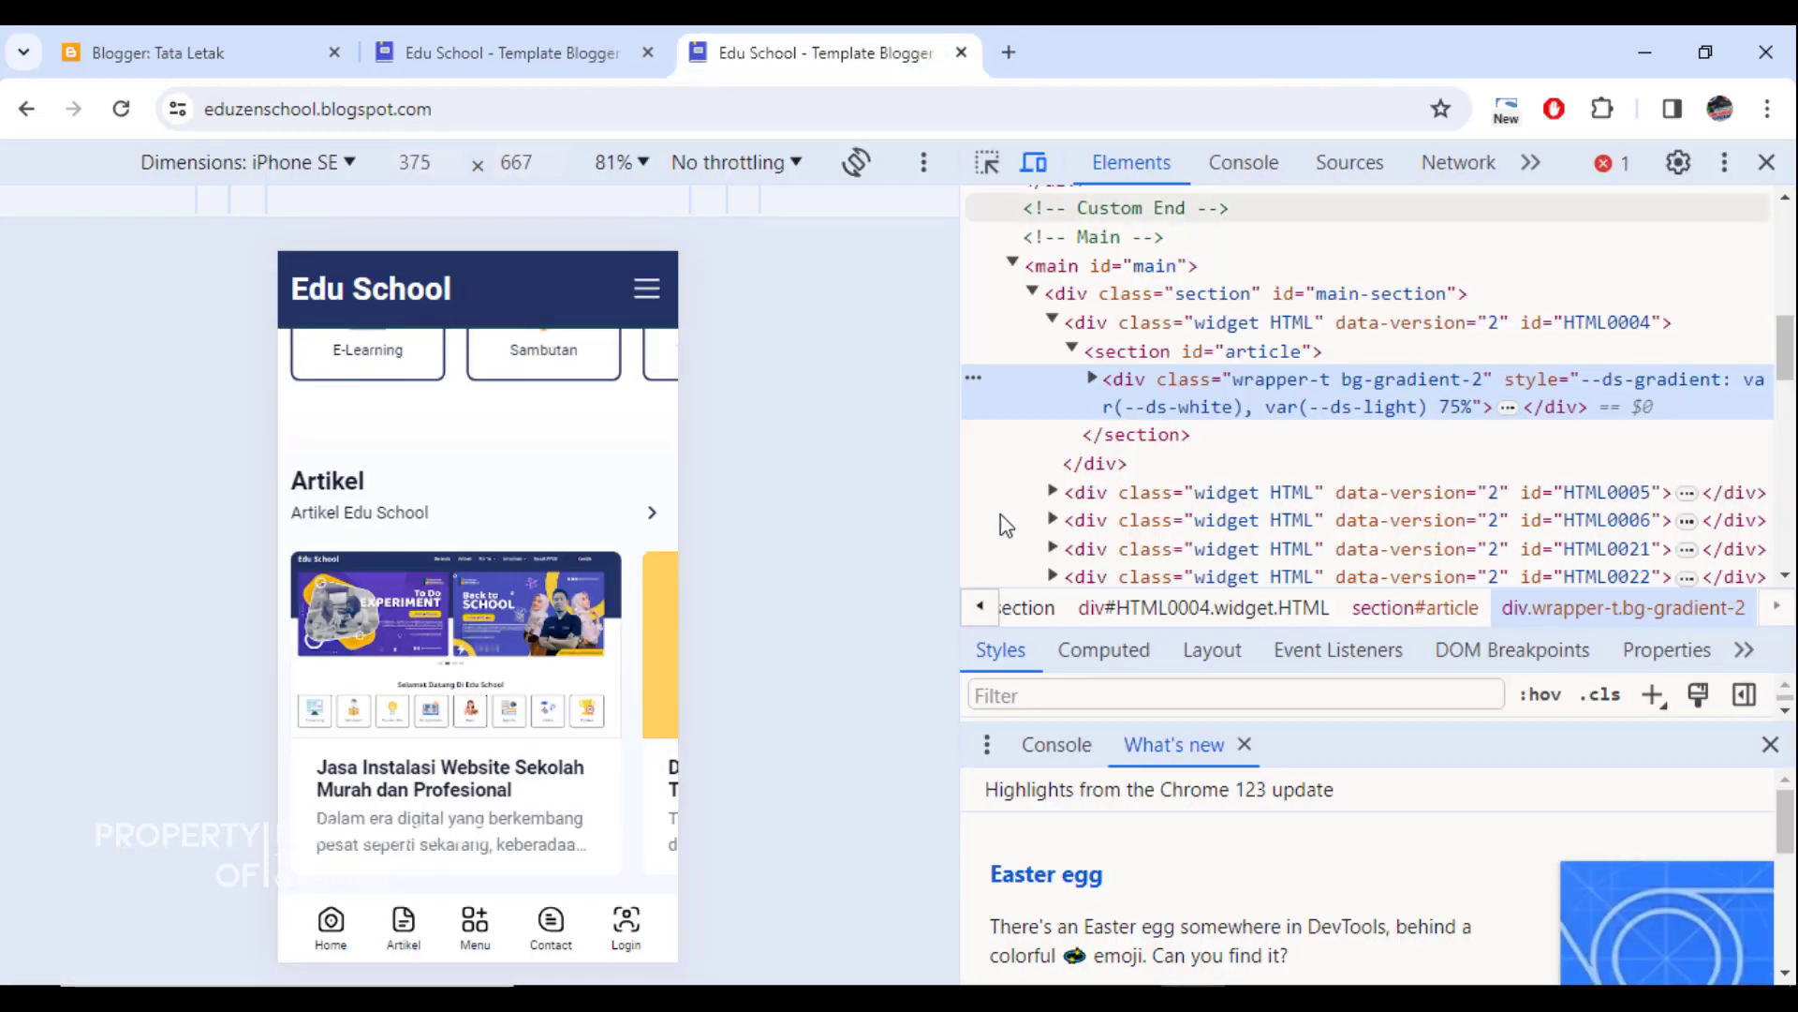
left_click(961, 53)
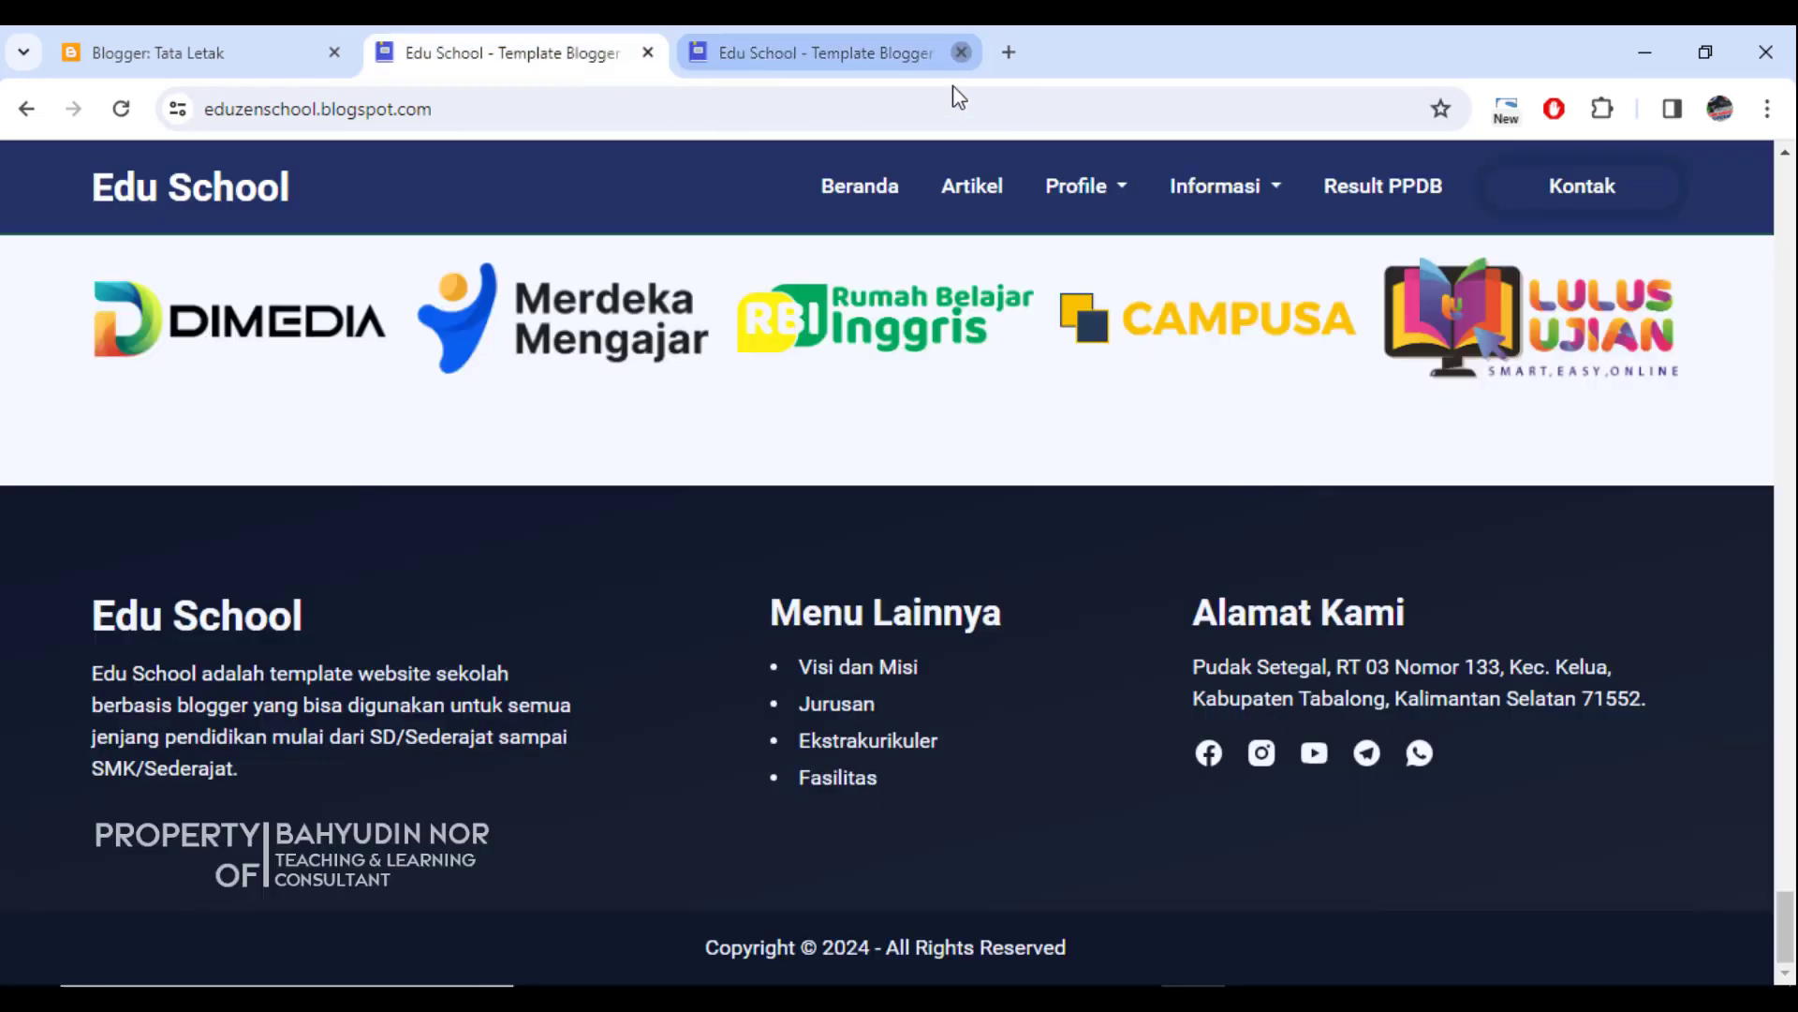
Step: Review the live site's desktop homepage, from the banners and shortcut icons to the Artikel section
scroll(1466, 787, "up", 6)
scroll(1467, 790, "up", 20)
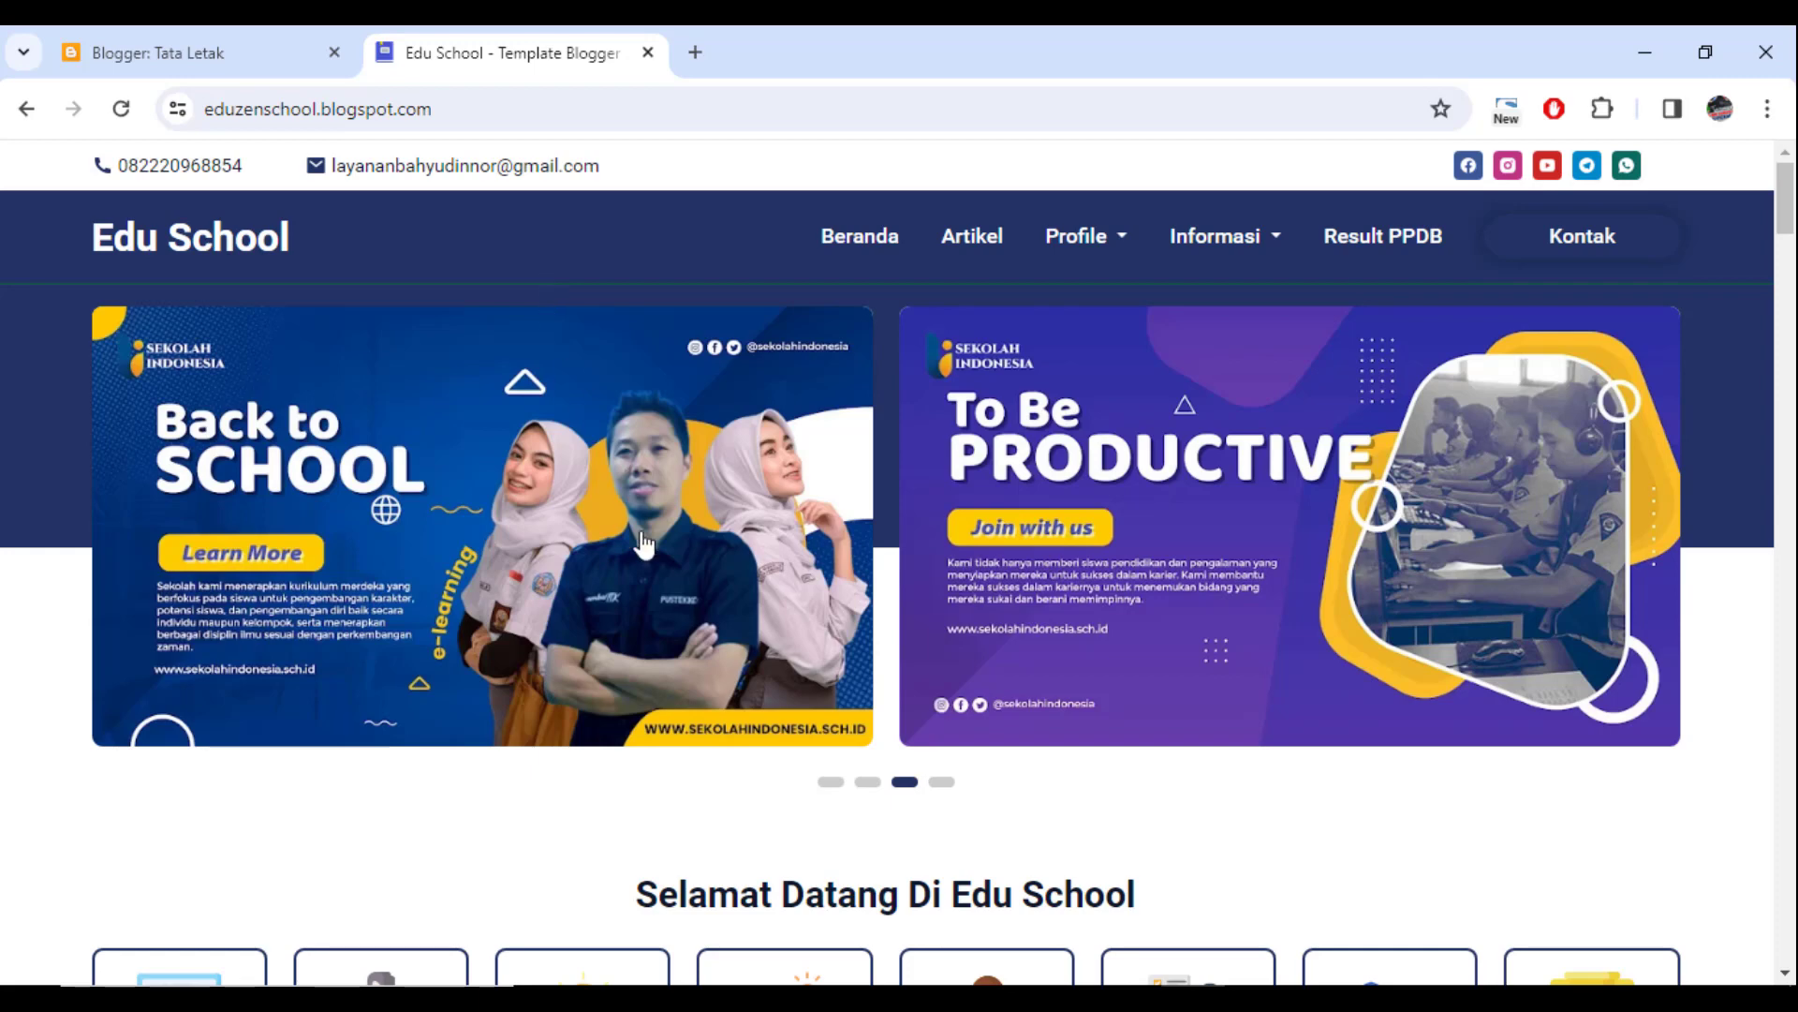
scroll(849, 686, "down", 4)
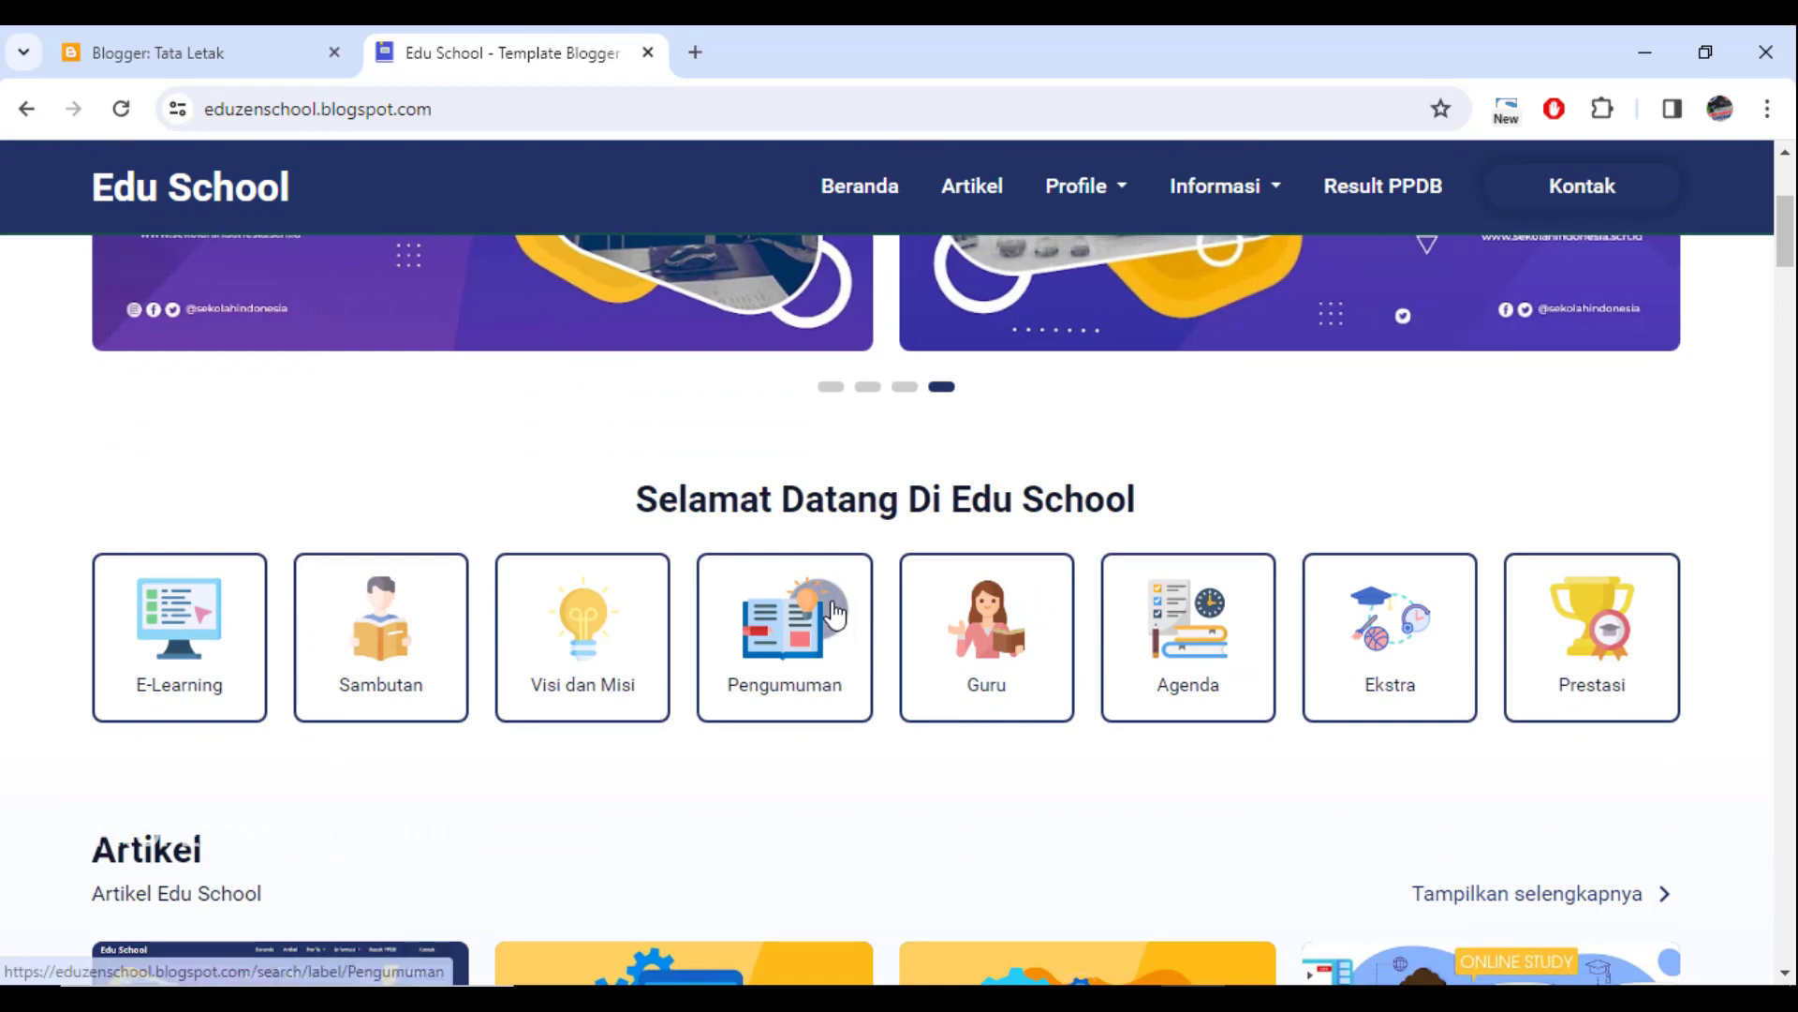
scroll(924, 562, "down", 3)
scroll(690, 578, "down", 9)
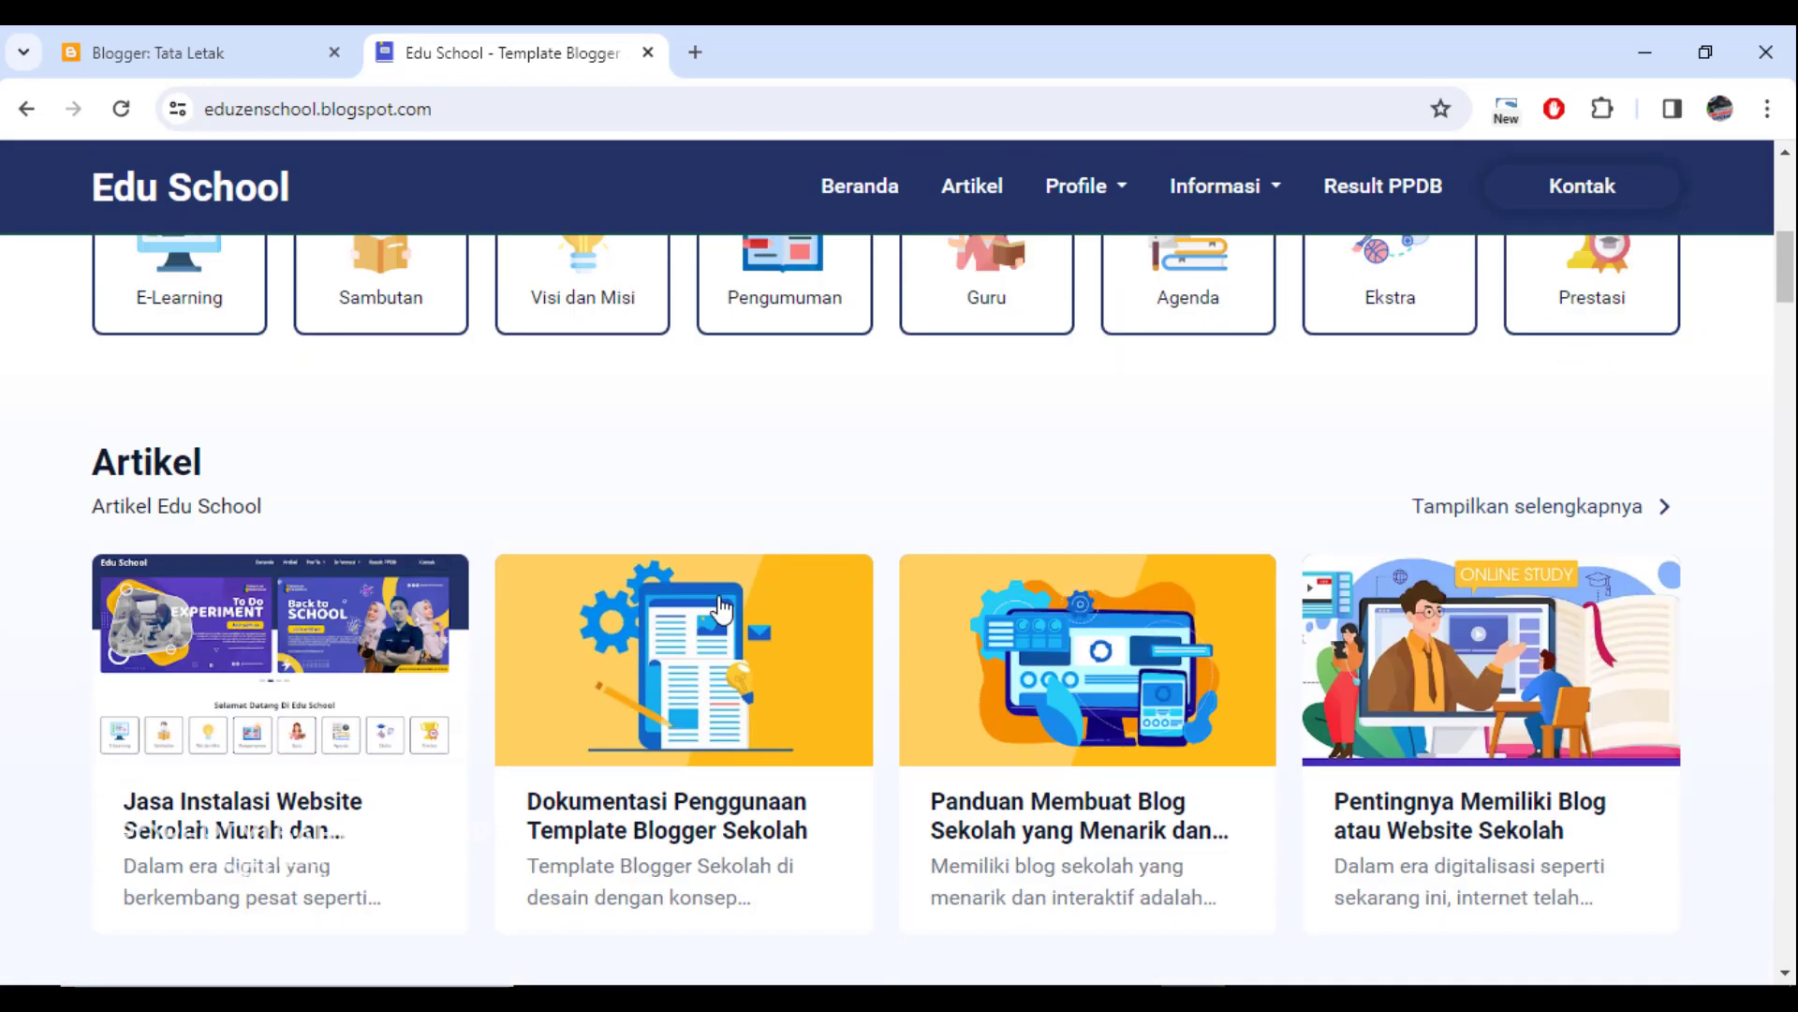
Step: Return to Blogger's layout page and review its gadgets from the header and Banner Section through the Main Section to the video gadgets
left_click(245, 54)
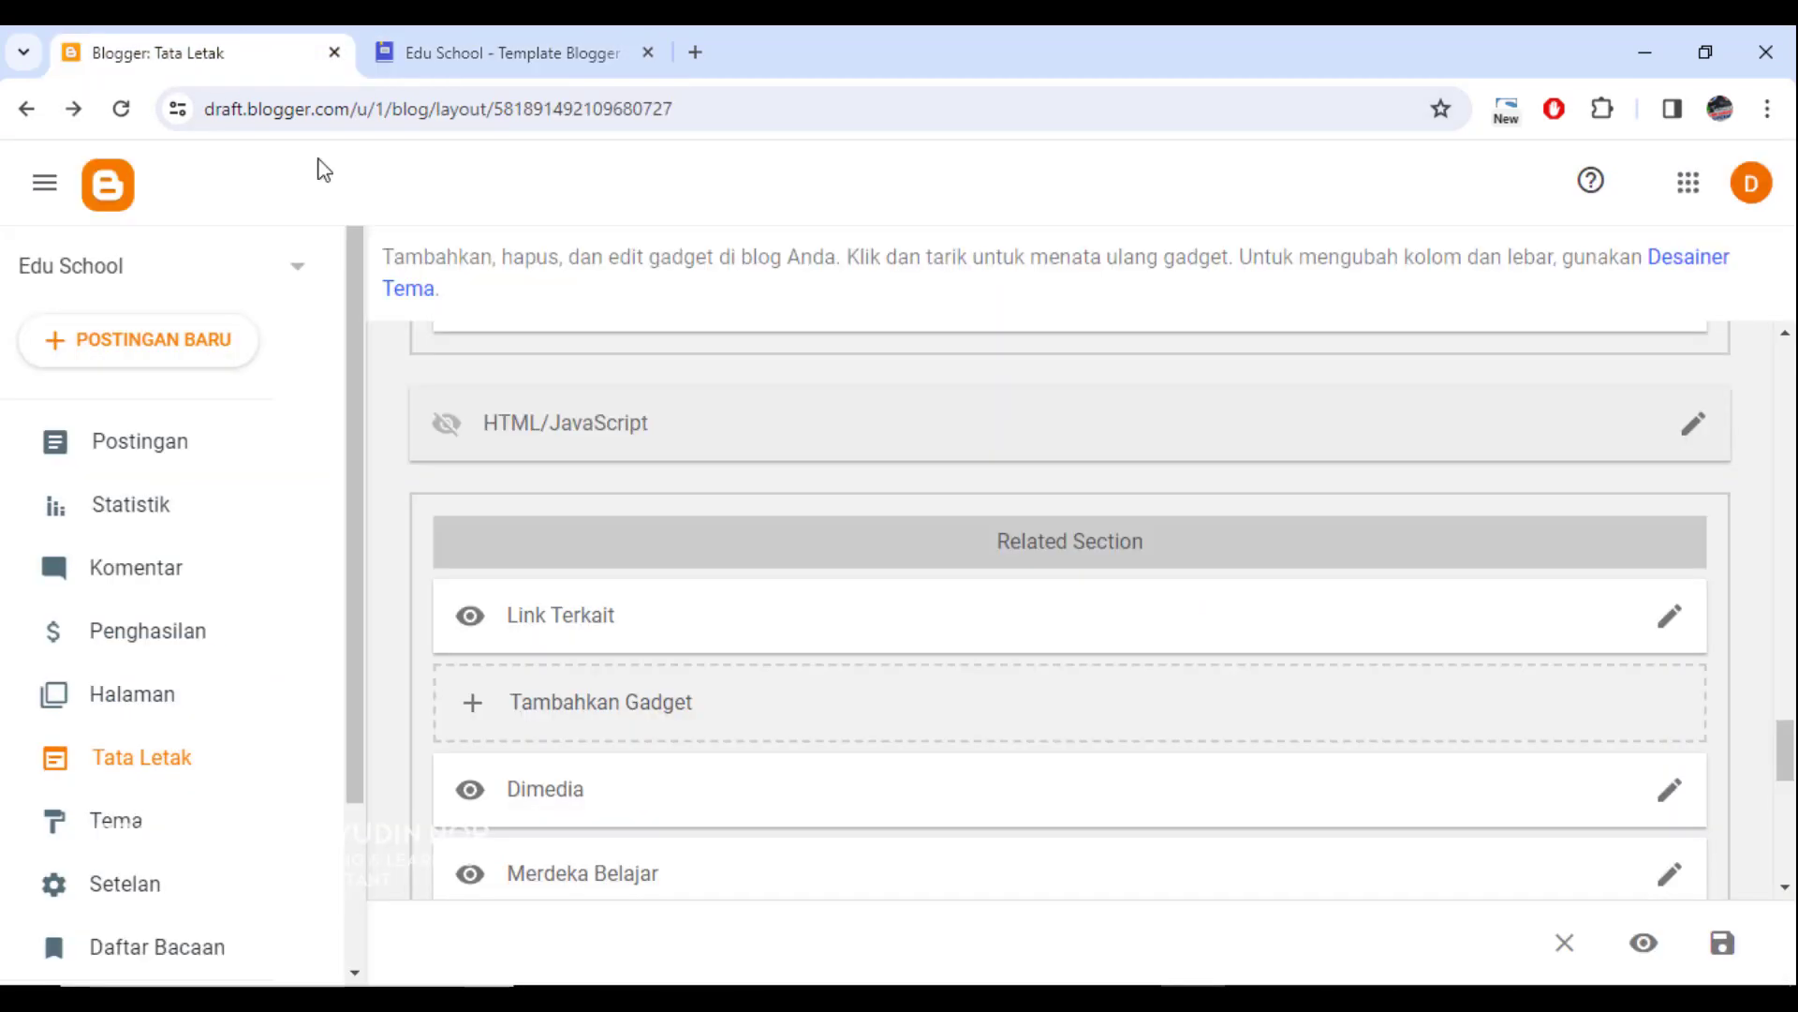
scroll(703, 655, "up", 10)
scroll(576, 690, "up", 15)
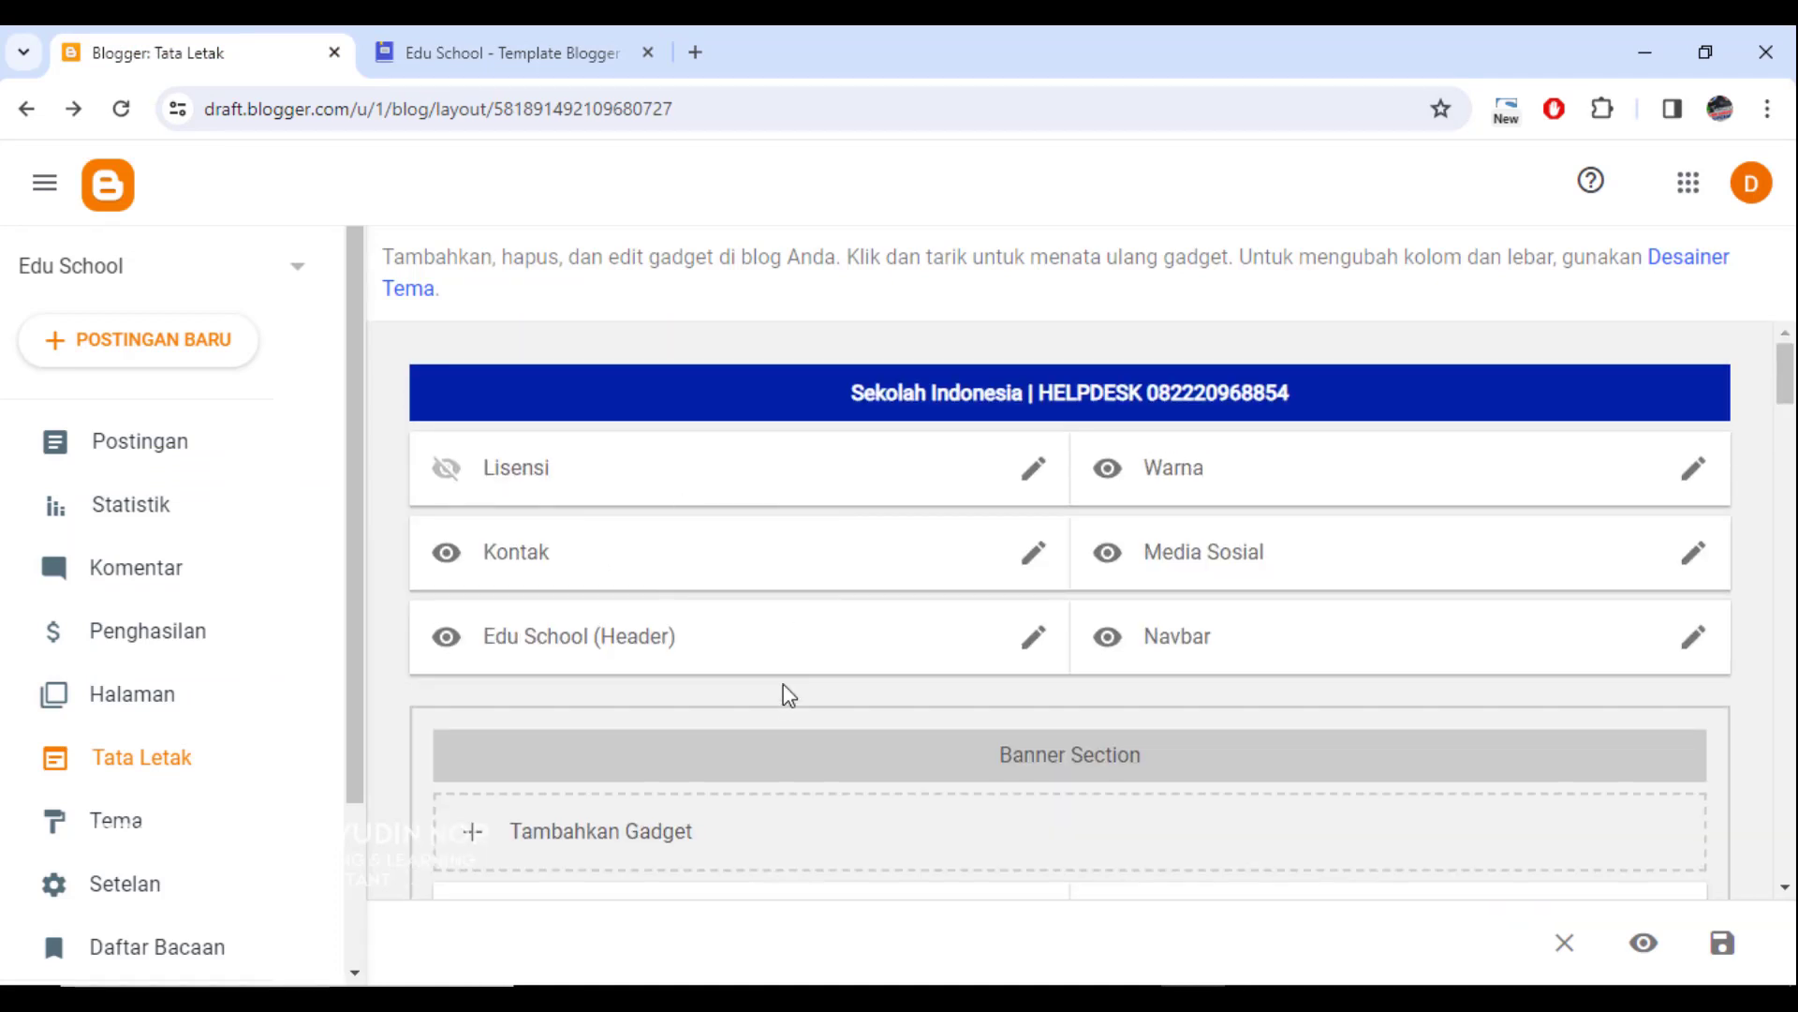
scroll(987, 683, "down", 8)
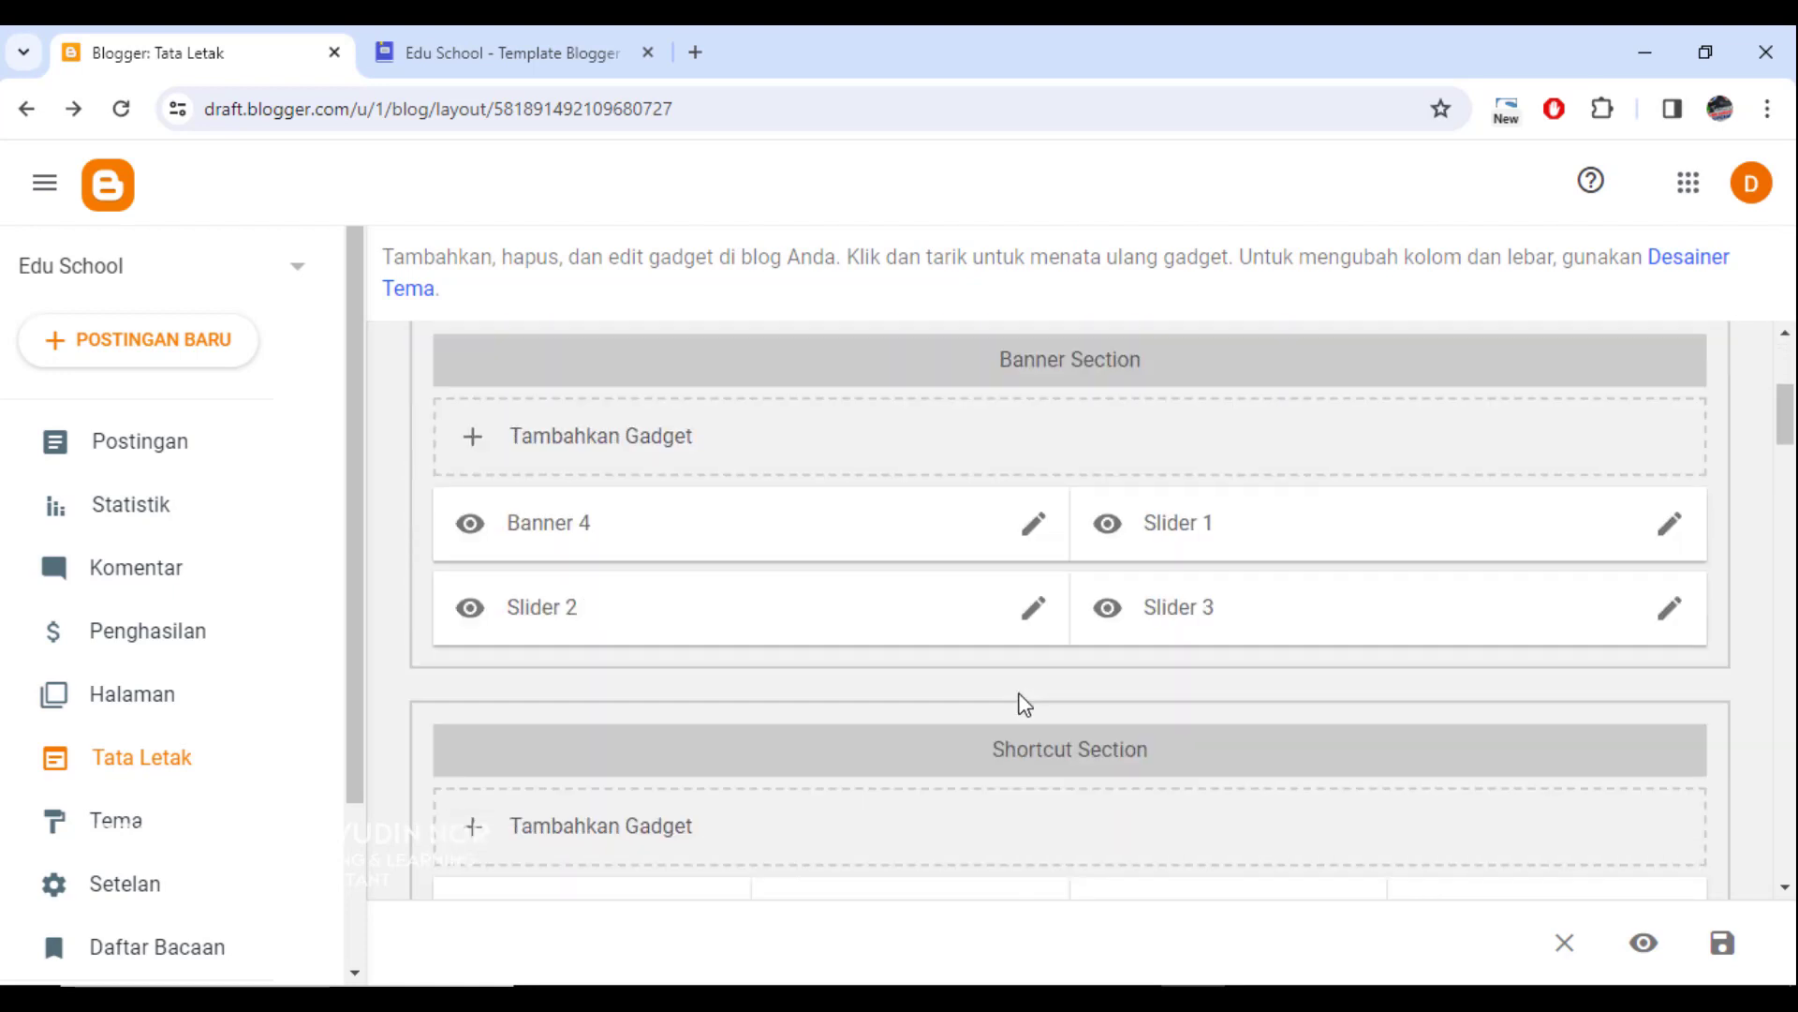
scroll(994, 692, "down", 10)
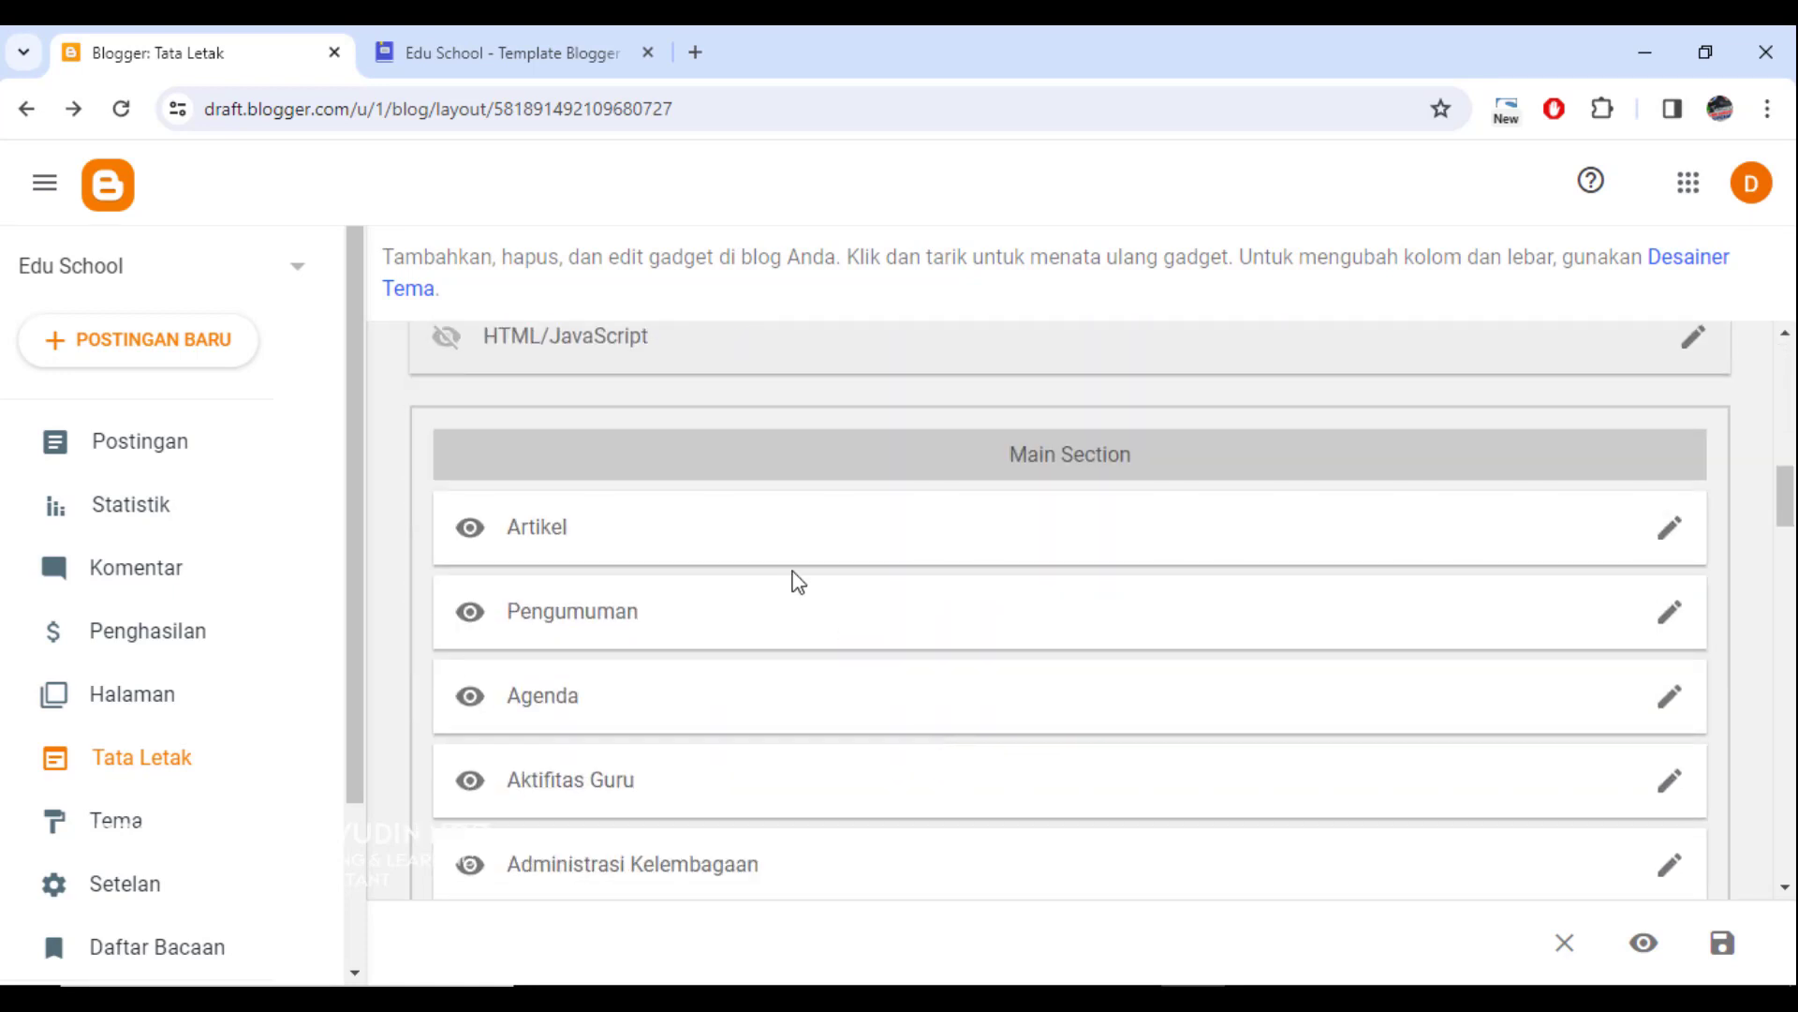
scroll(863, 737, "down", 12)
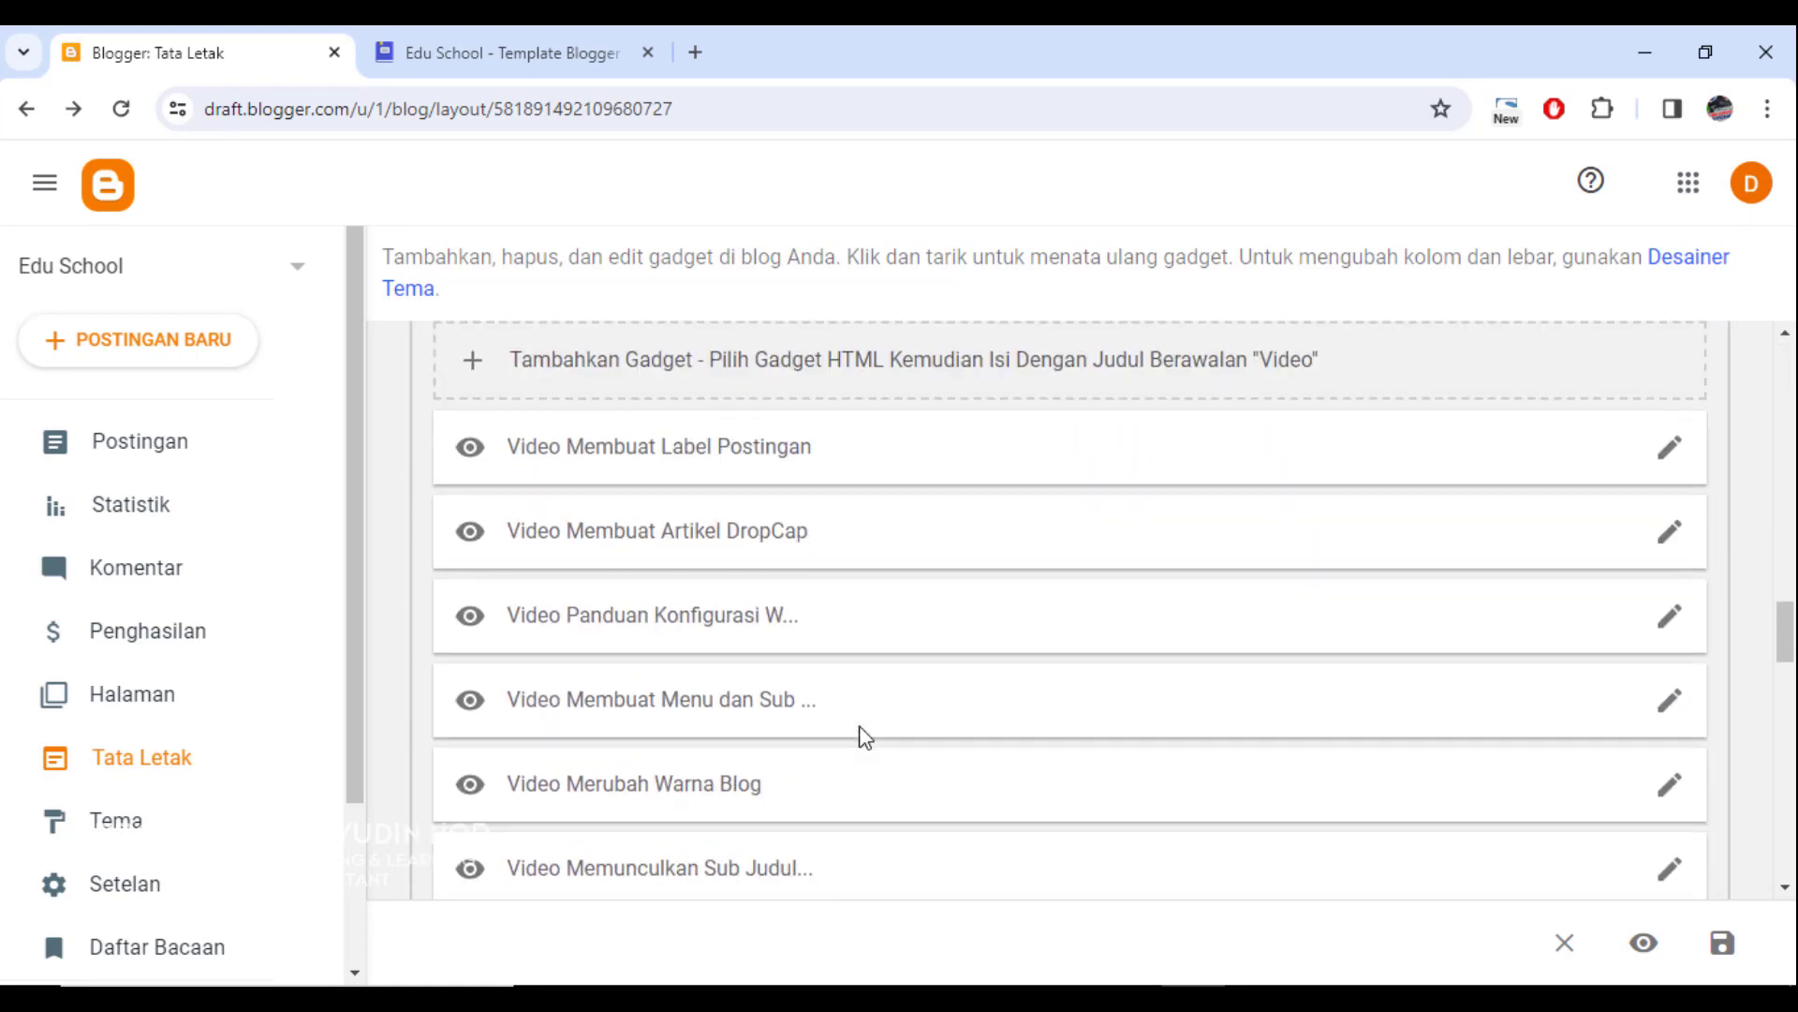
Step: Switch back to the live Edu School site and view the header and banner slider of its homepage
left_click(598, 43)
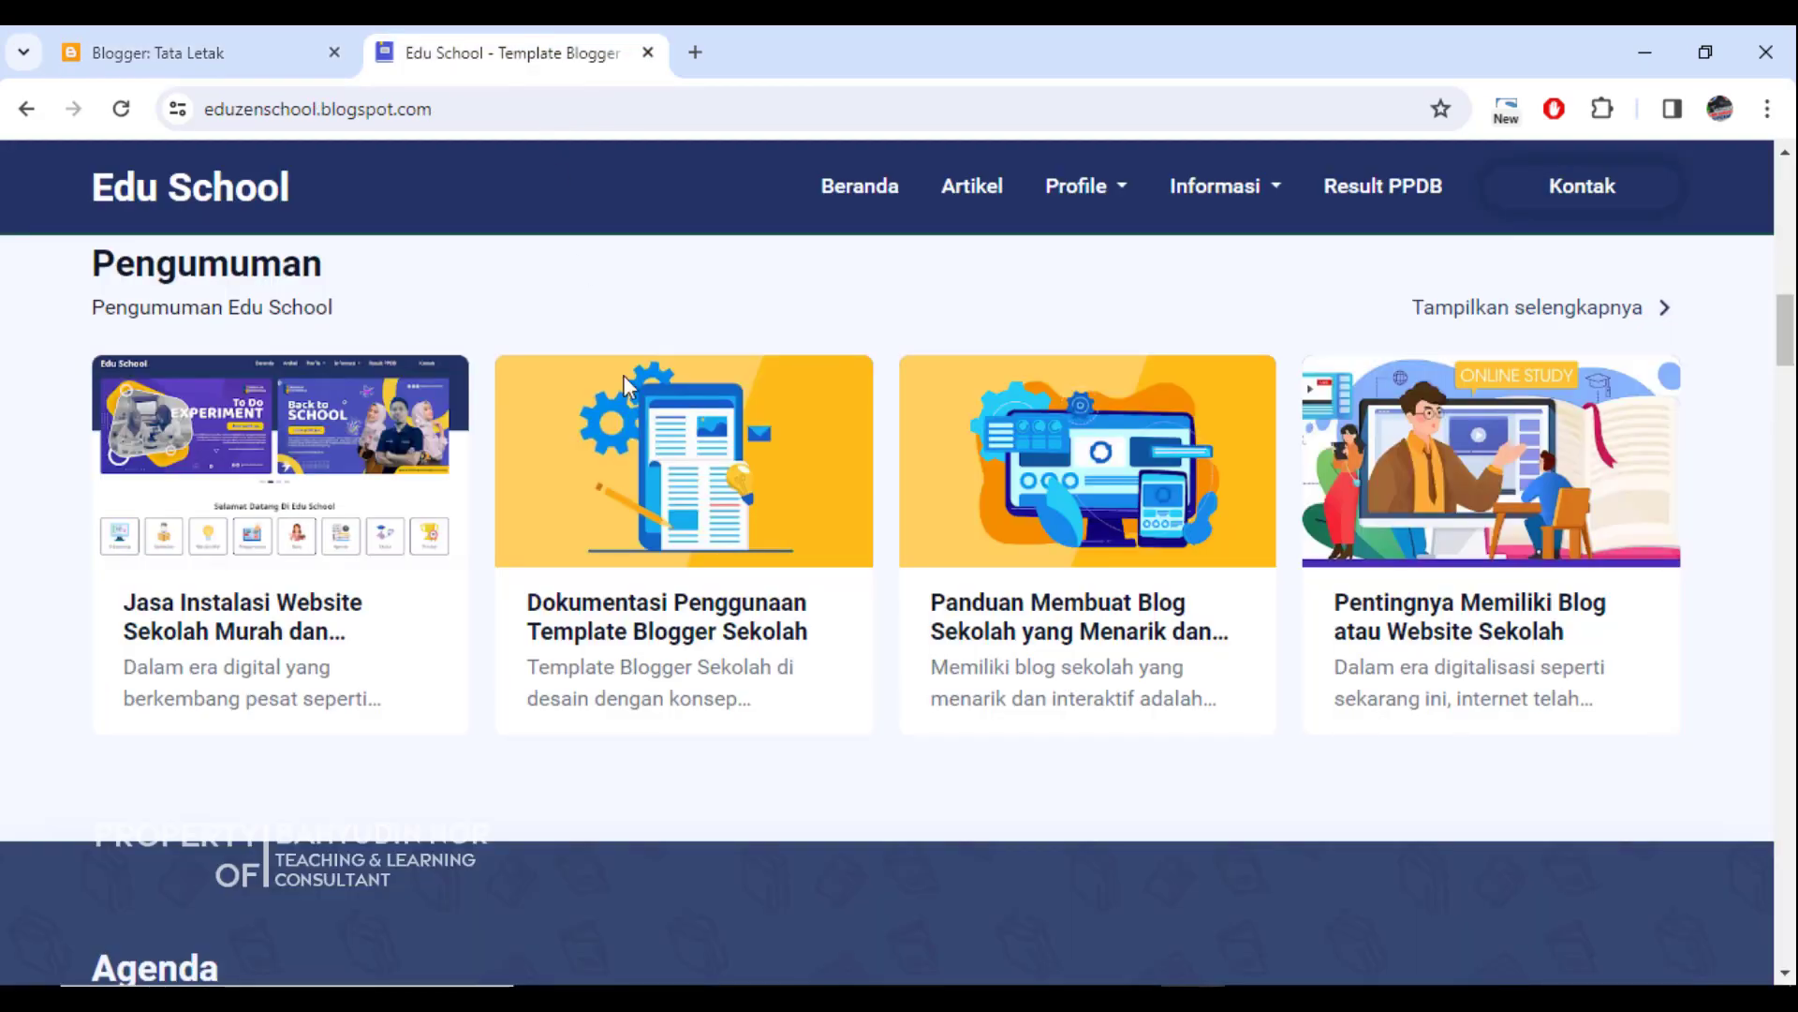
scroll(839, 747, "up", 10)
scroll(1526, 792, "up", 5)
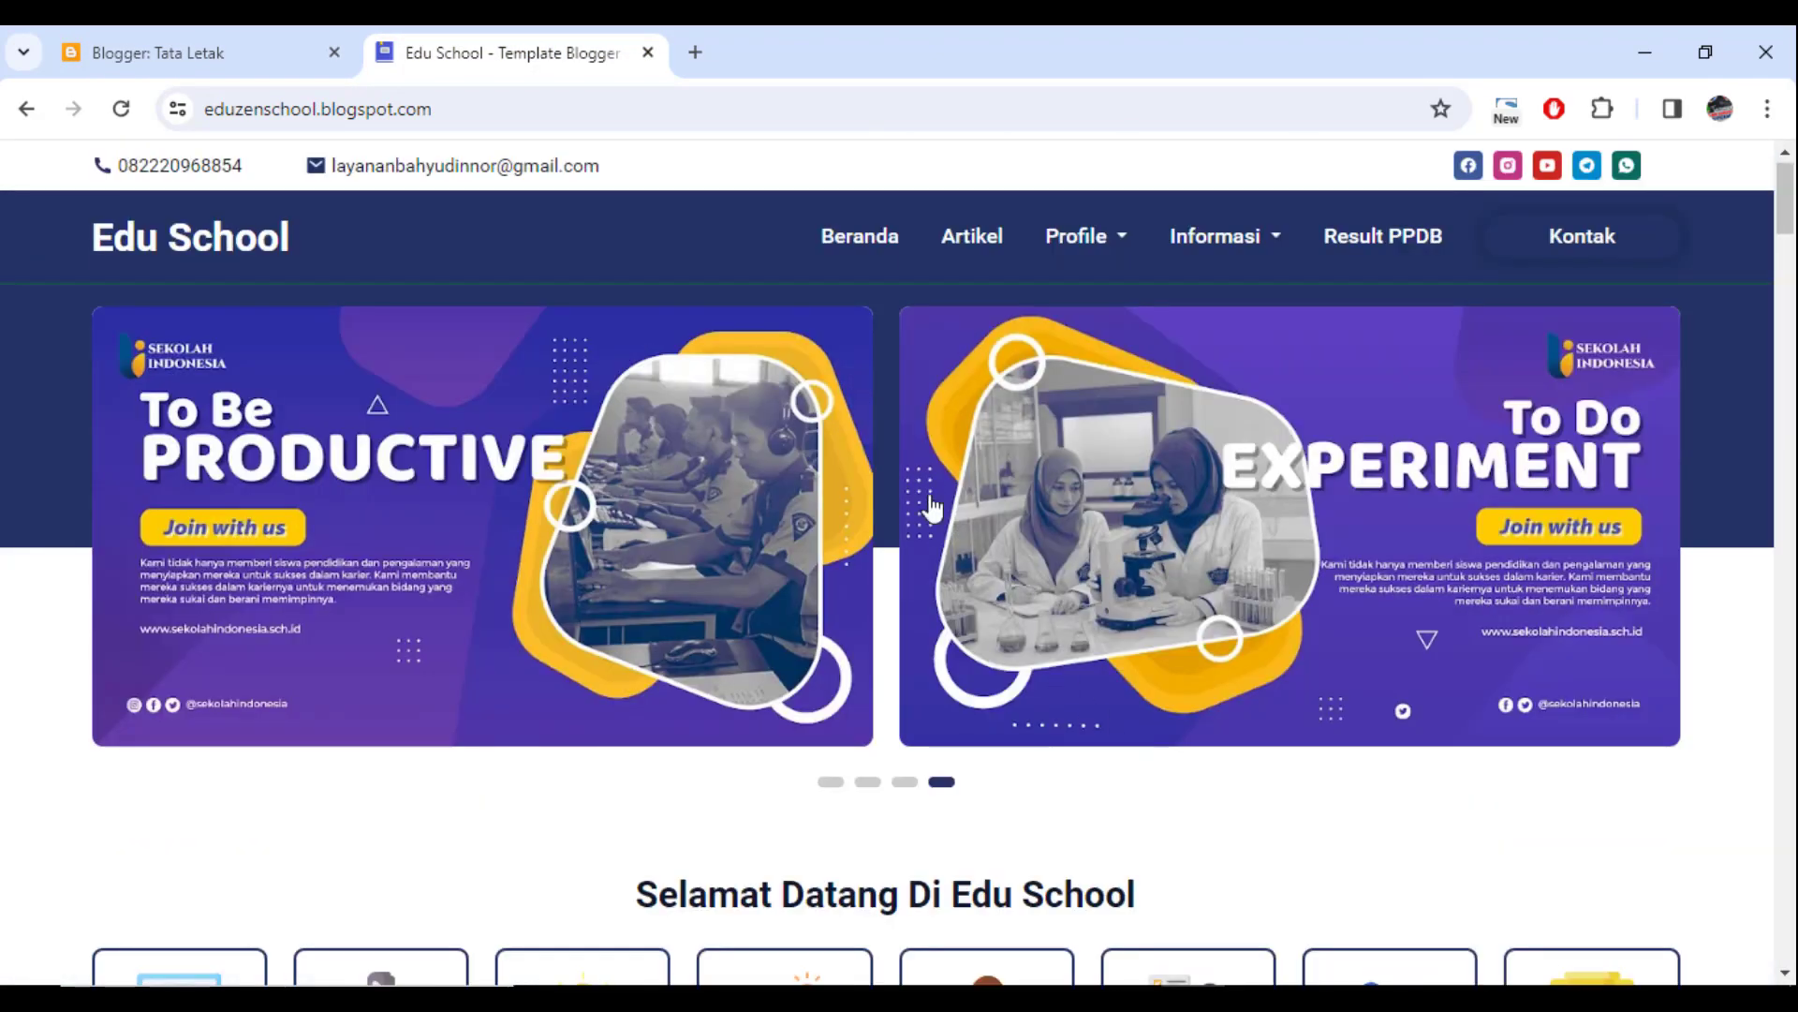